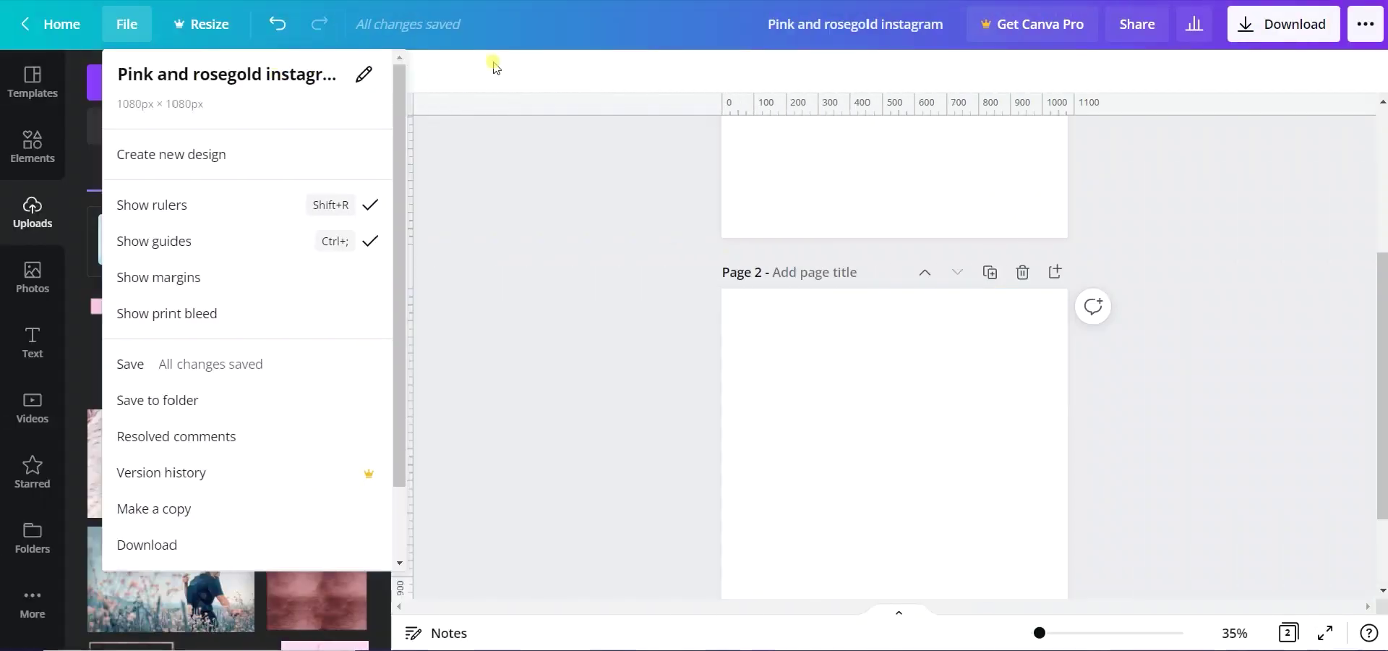
Step: Add the rose star-scatter image to page 2 and place it in the top-left corner
{"action": "left_click", "coordinate": [494, 67]}
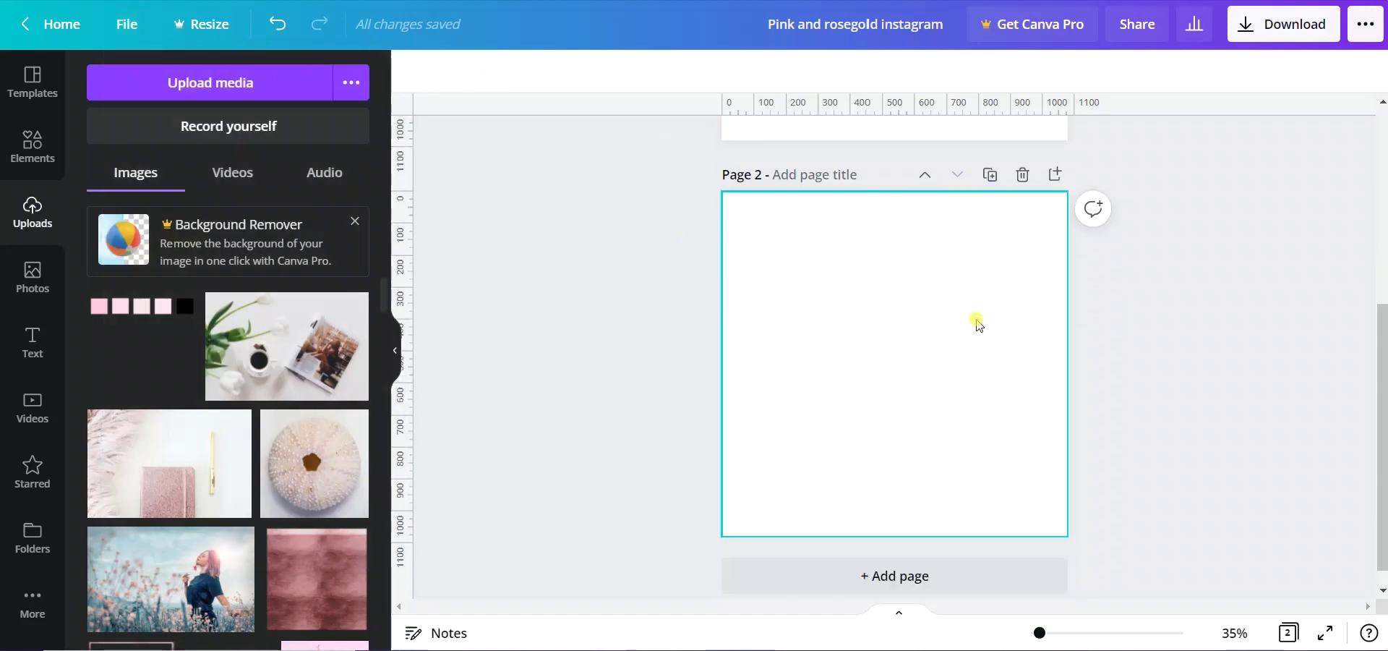
{"action": "scroll", "coordinate": [973, 318], "scroll_direction": "up", "scroll_amount": 5}
{"action": "scroll", "coordinate": [976, 319], "scroll_direction": "down", "scroll_amount": 5}
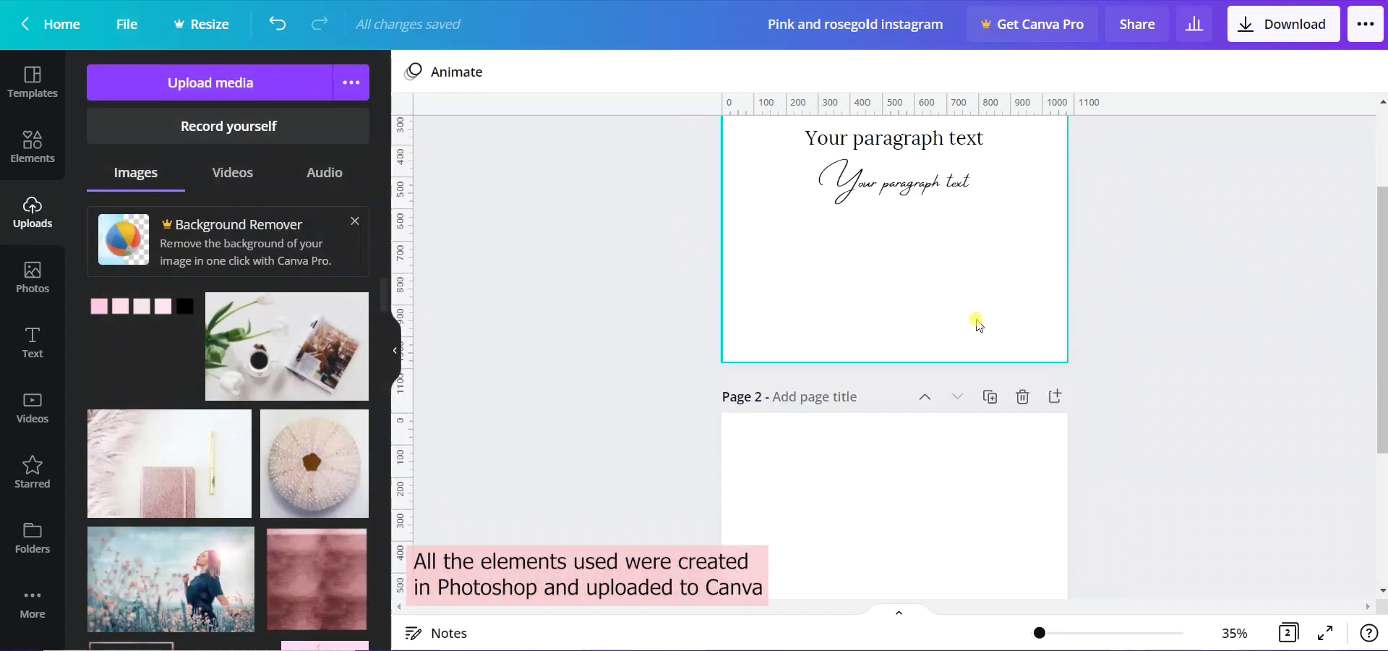
{"action": "scroll", "coordinate": [140, 357], "scroll_direction": "down", "scroll_amount": 3}
{"action": "left_click", "coordinate": [139, 358]}
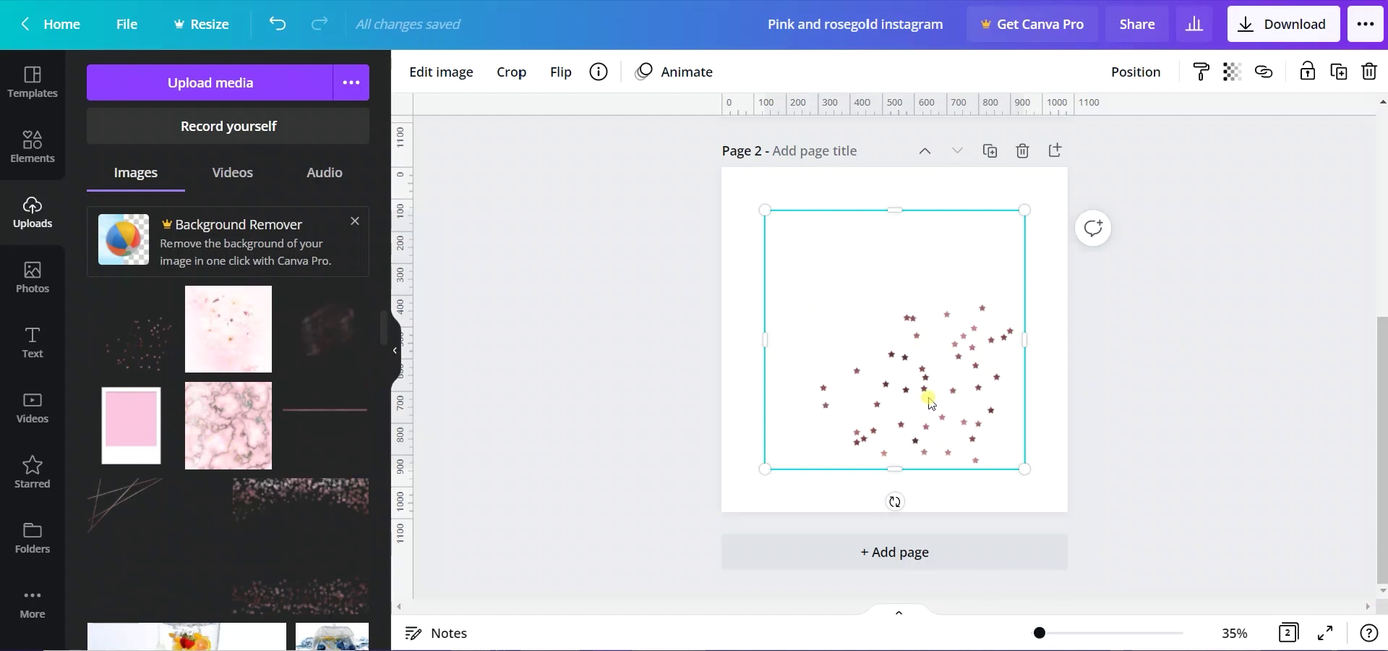
{"action": "left_click_drag", "start_coordinate": [985, 440], "coordinate": [799, 253]}
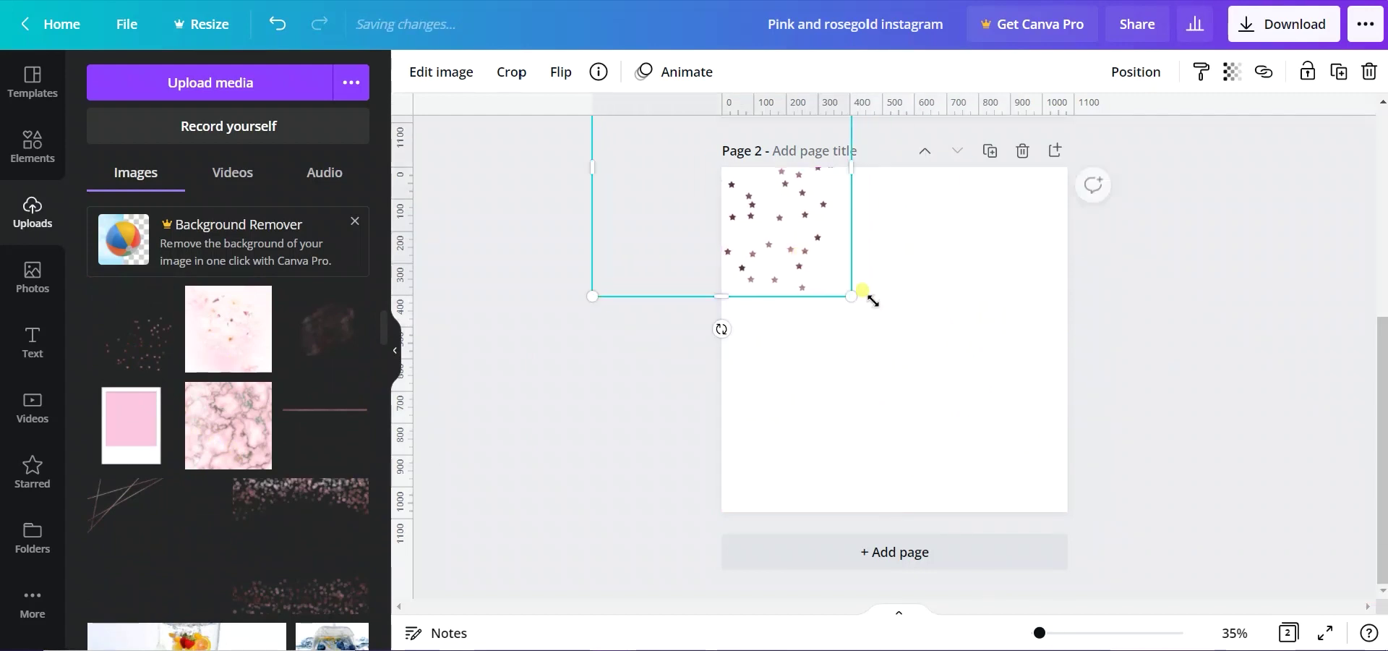
{"action": "left_click", "coordinate": [962, 355]}
Step: Add a large mauve square to the centre of page 2
{"action": "key", "text": "r"}
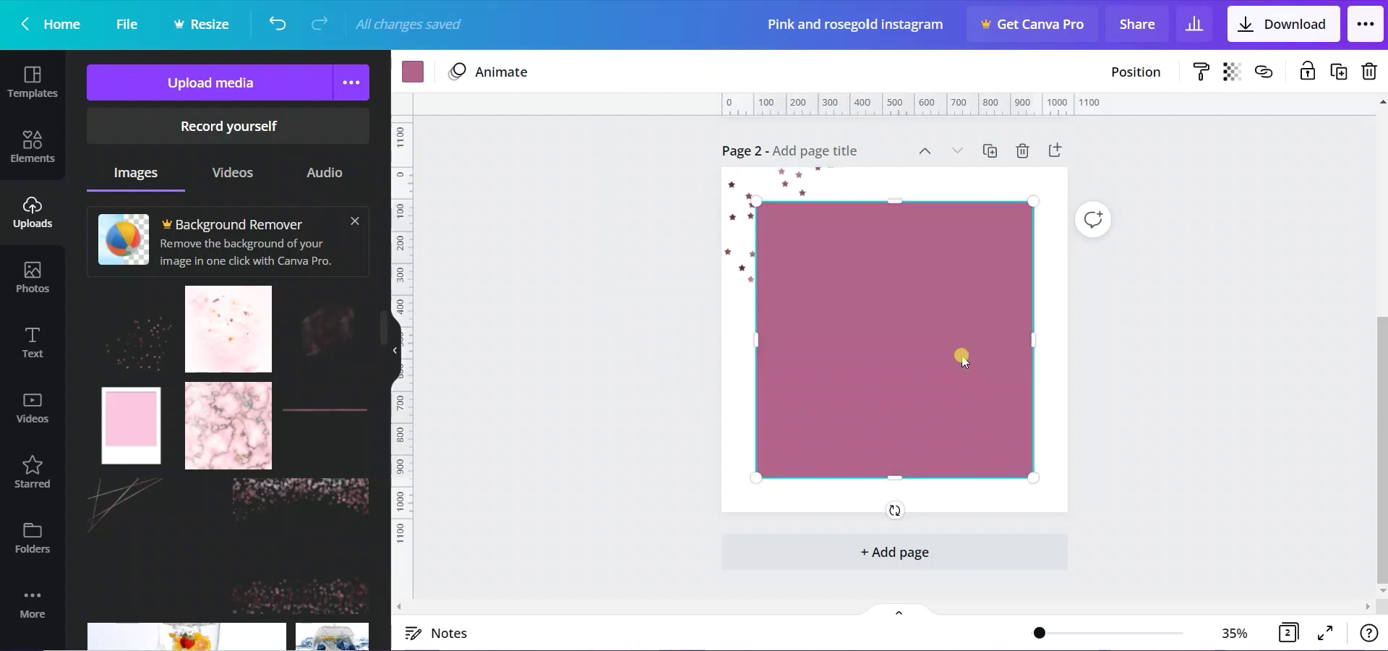
{"action": "left_click", "coordinate": [413, 80]}
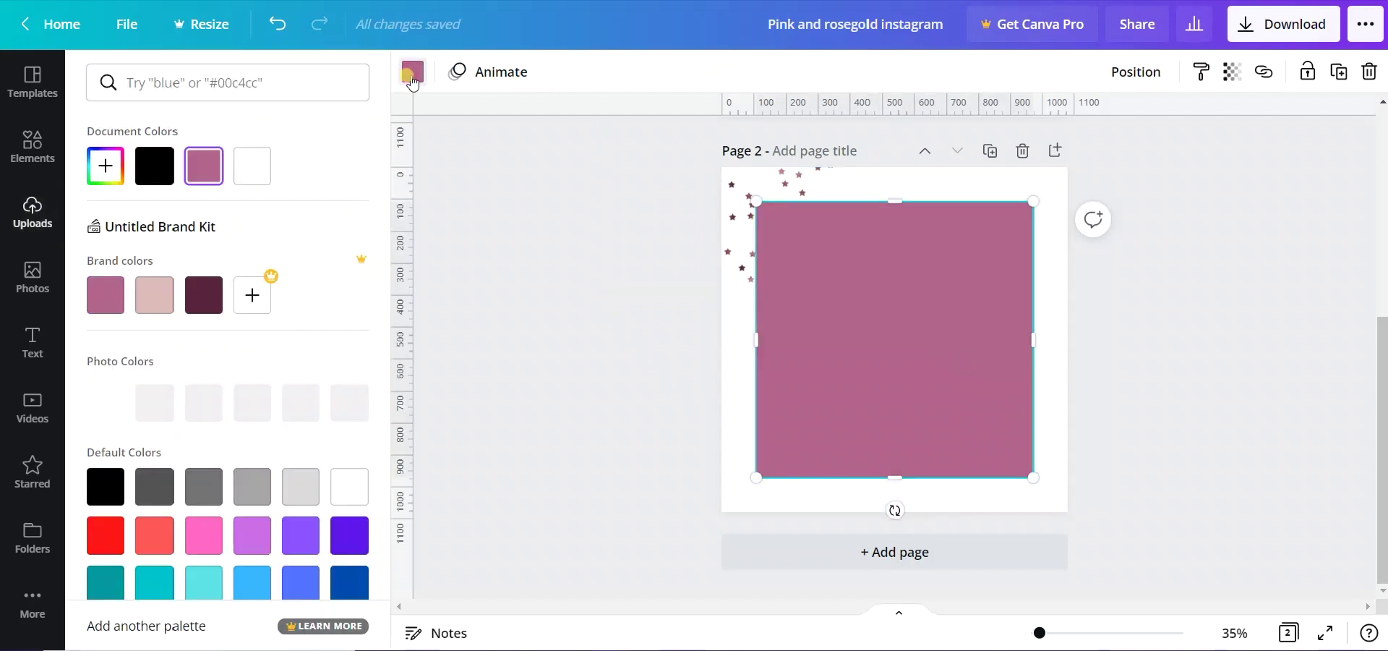
{"action": "left_click", "coordinate": [1056, 400]}
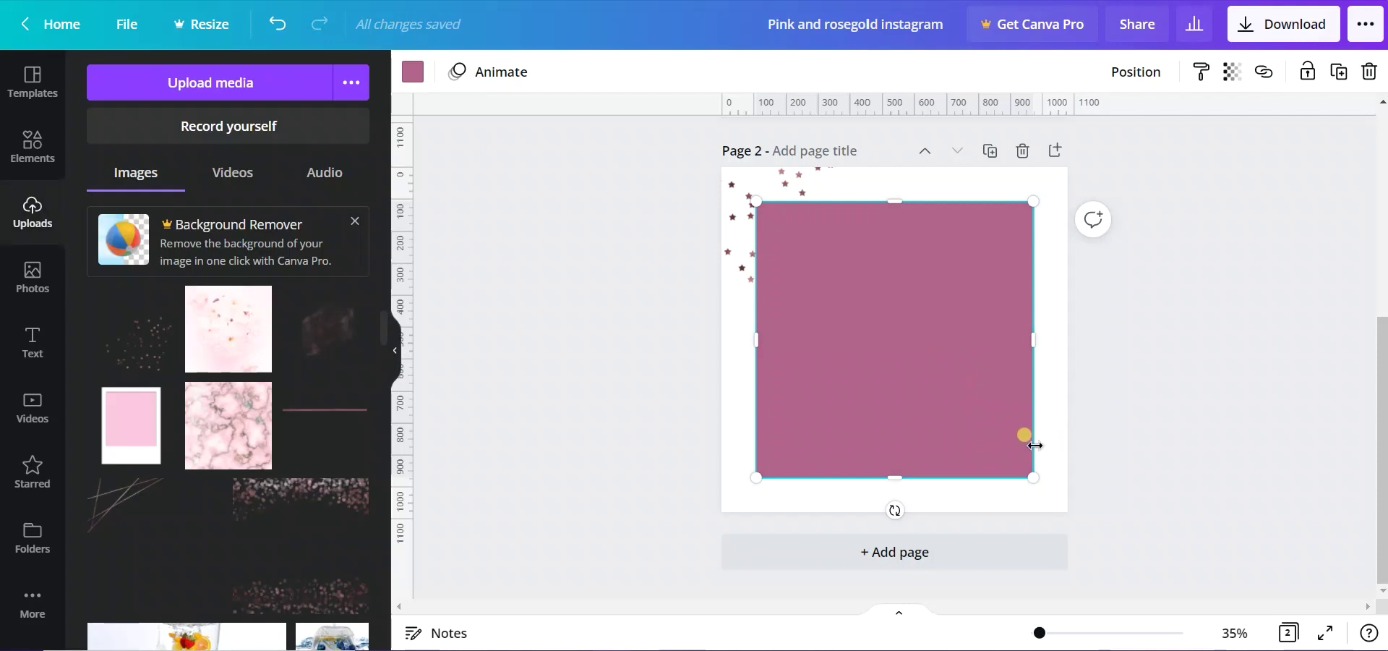
{"action": "scroll", "coordinate": [1036, 444], "scroll_direction": "up", "scroll_amount": 5}
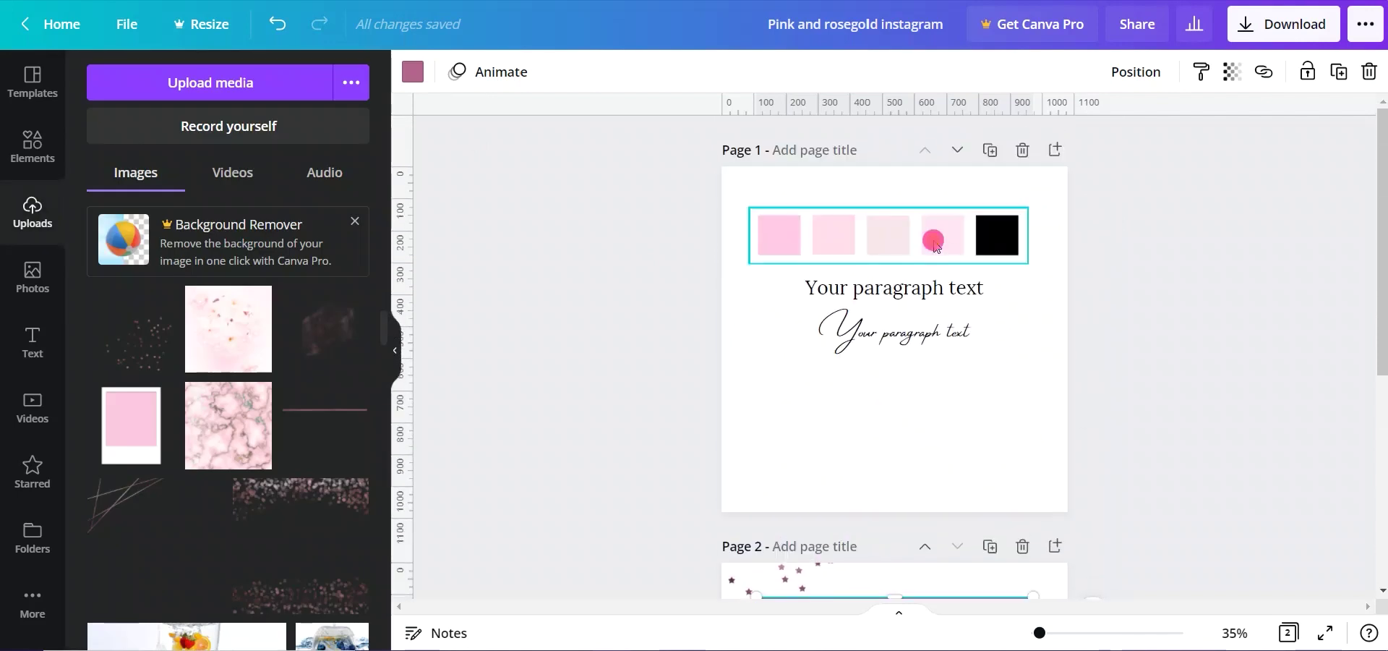
Step: Shrink a mauve square and arrange five copies in a centred row below the page 1 text
{"action": "left_click", "coordinate": [934, 244]}
{"action": "scroll", "coordinate": [1046, 424], "scroll_direction": "down", "scroll_amount": 3}
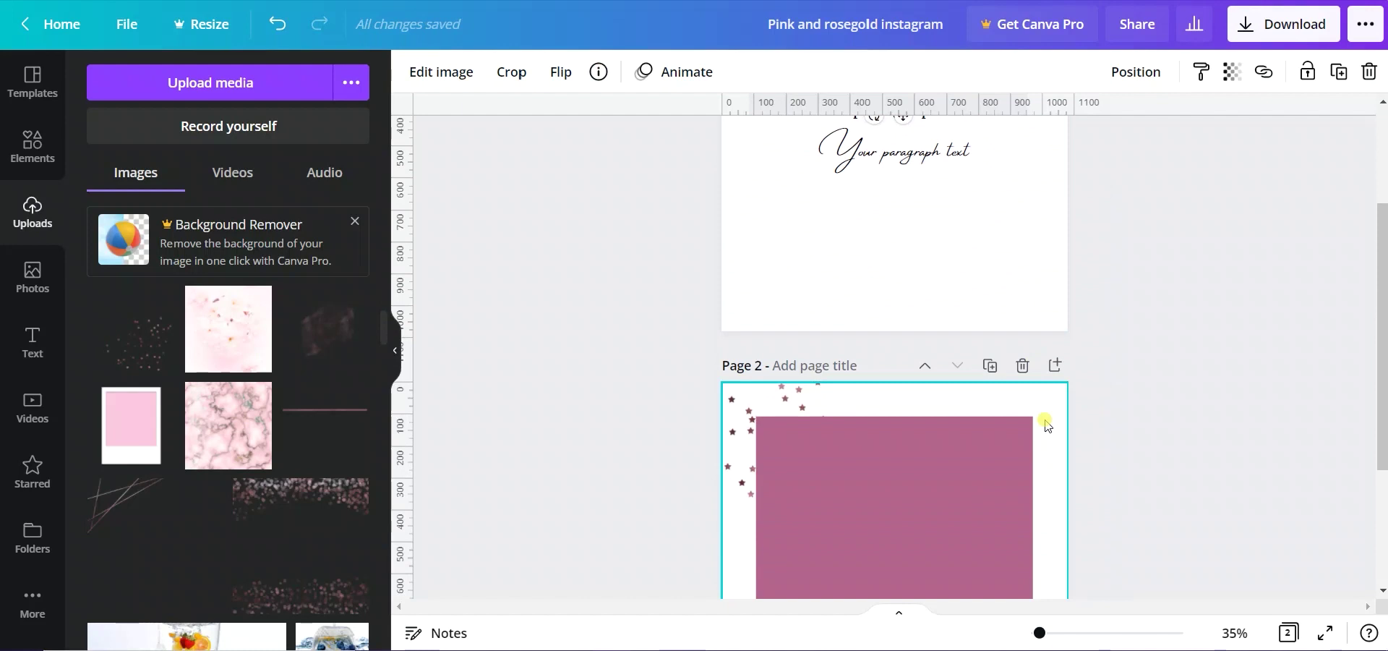
{"action": "scroll", "coordinate": [1046, 425], "scroll_direction": "up", "scroll_amount": 3}
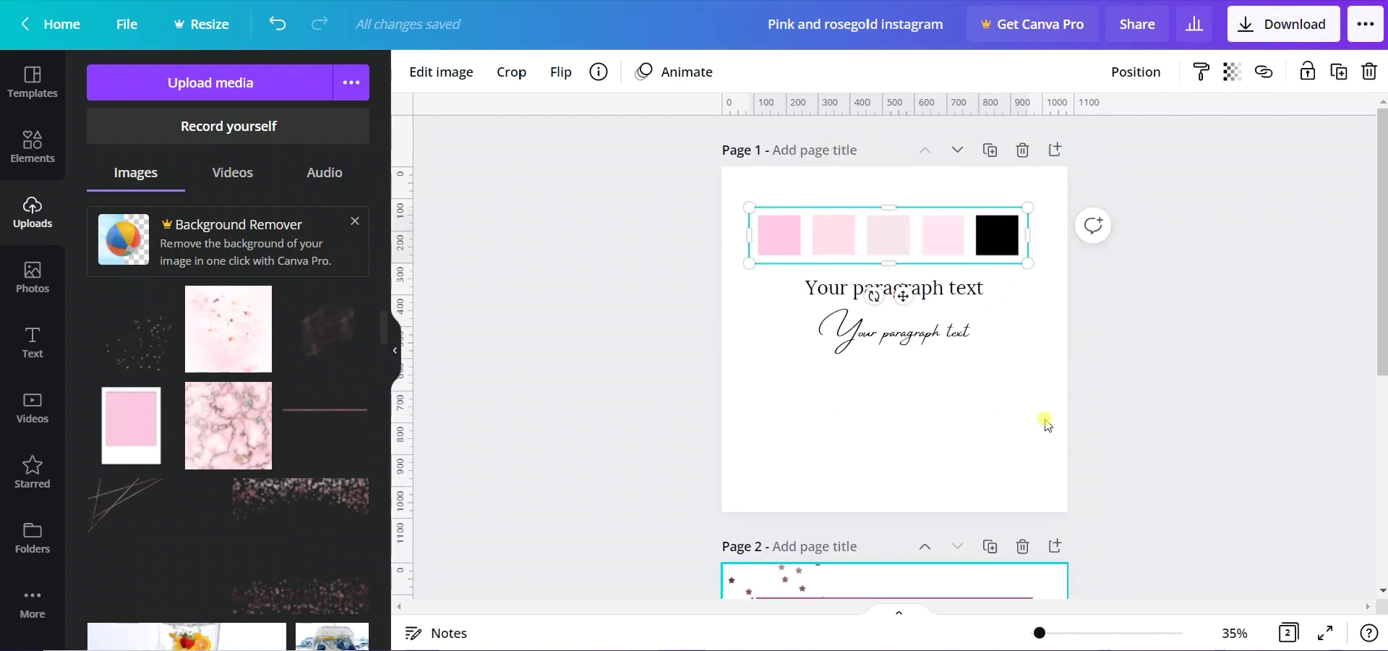
{"action": "left_click", "coordinate": [890, 443]}
{"action": "key", "text": "ctrl+z"}
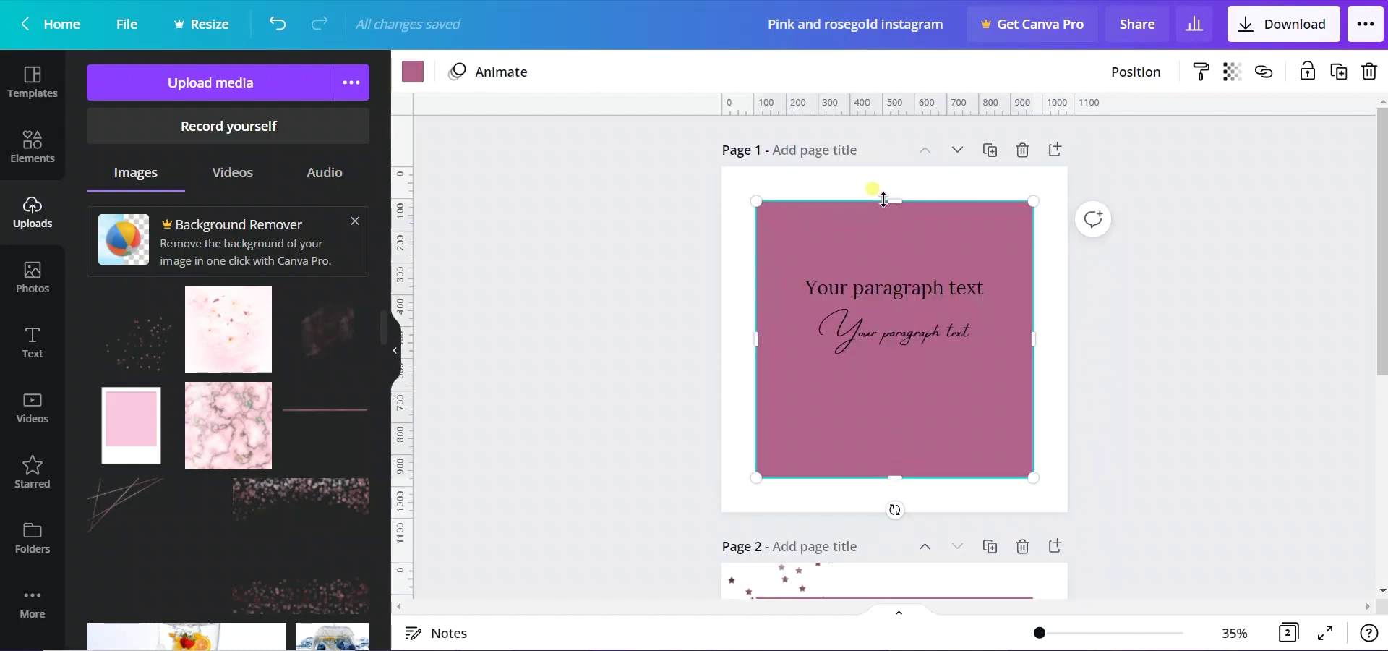
{"action": "left_click_drag", "start_coordinate": [883, 200], "coordinate": [884, 391]}
{"action": "left_click_drag", "start_coordinate": [1024, 422], "coordinate": [821, 433]}
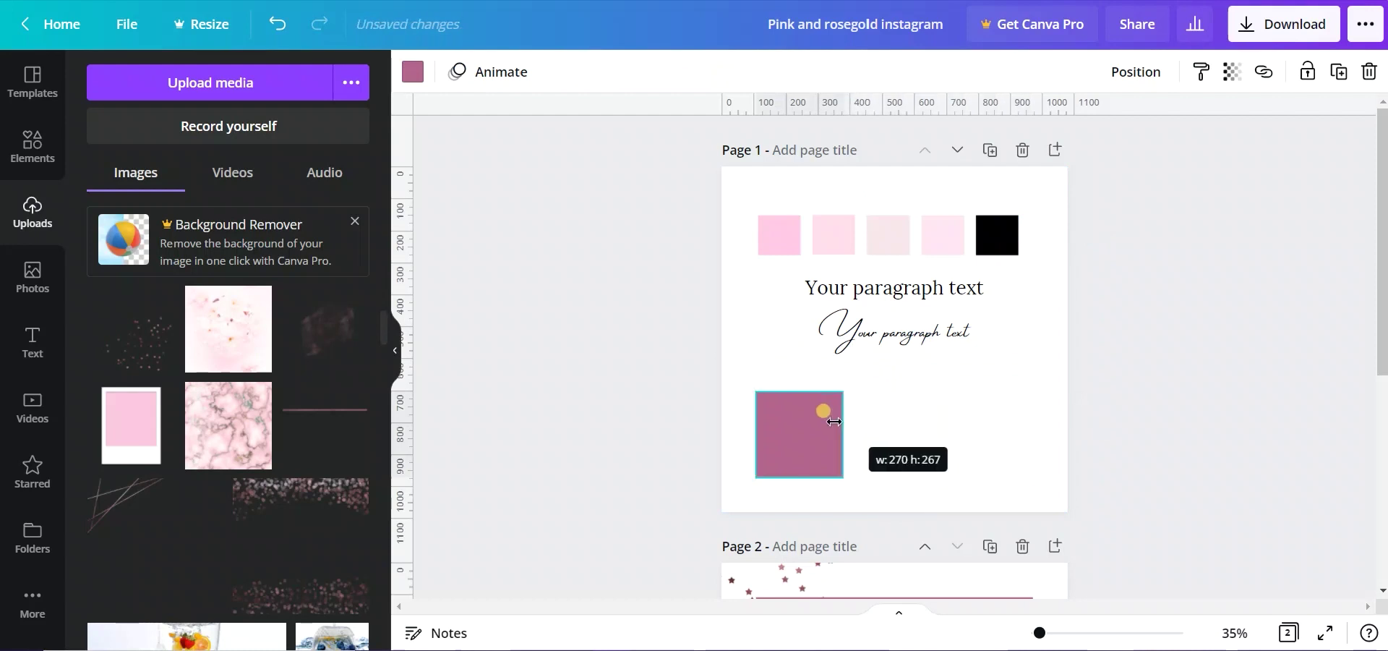
{"action": "mouse_move", "coordinate": [788, 391]}
{"action": "left_mouse_down"}
{"action": "mouse_move", "coordinate": [797, 443]}
{"action": "mouse_move", "coordinate": [1045, 434]}
{"action": "left_mouse_up"}
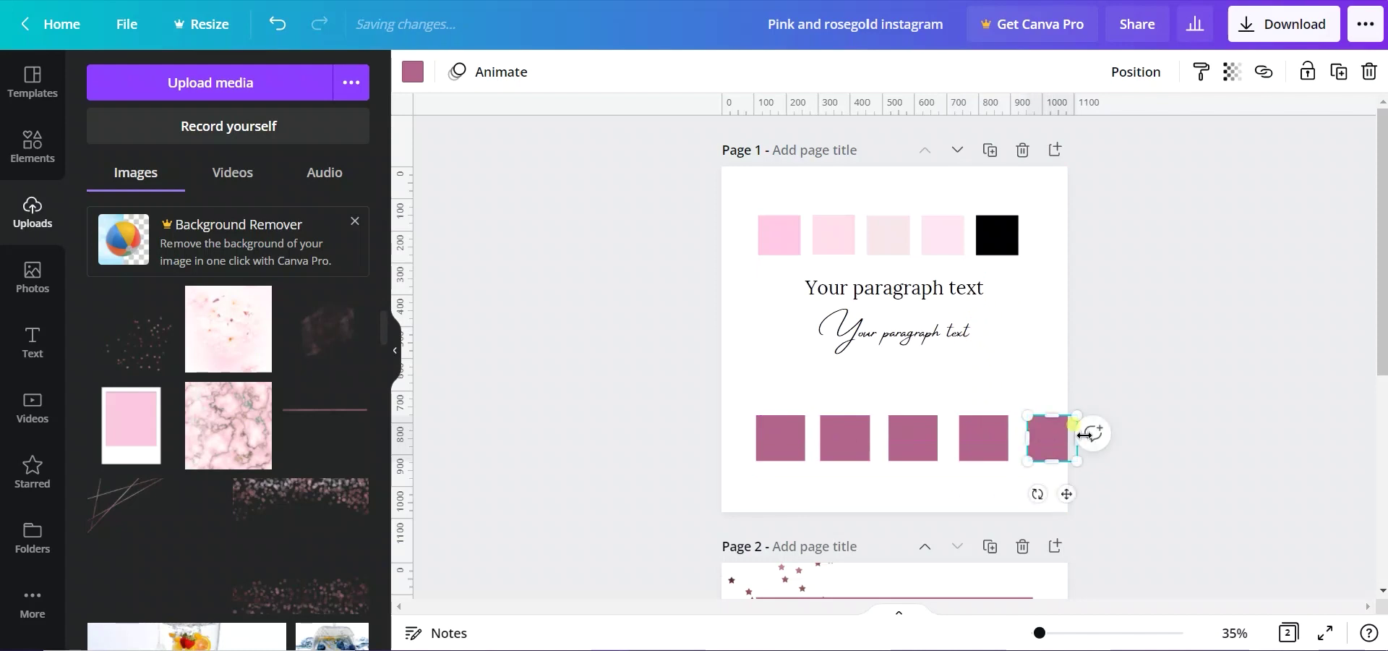
{"action": "mouse_move", "coordinate": [1175, 427]}
{"action": "left_mouse_down"}
{"action": "mouse_move", "coordinate": [812, 471]}
{"action": "mouse_move", "coordinate": [829, 465]}
{"action": "left_mouse_up"}
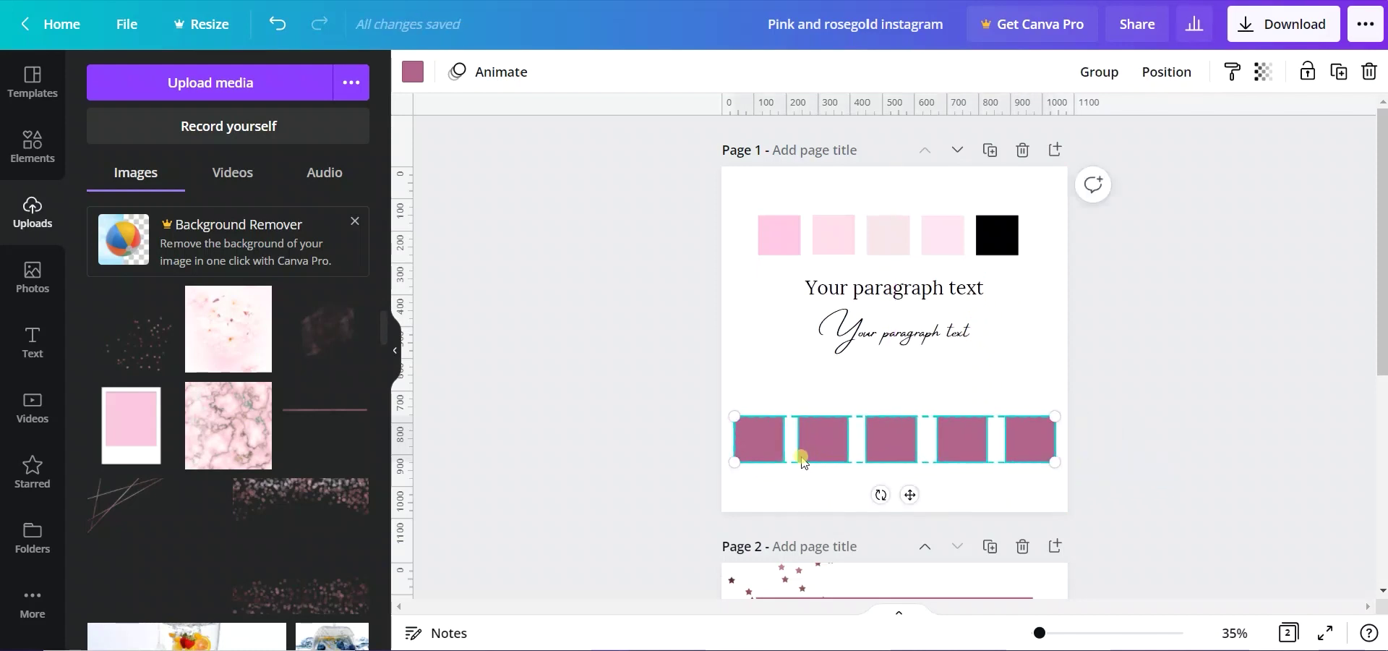
{"action": "left_click", "coordinate": [761, 442]}
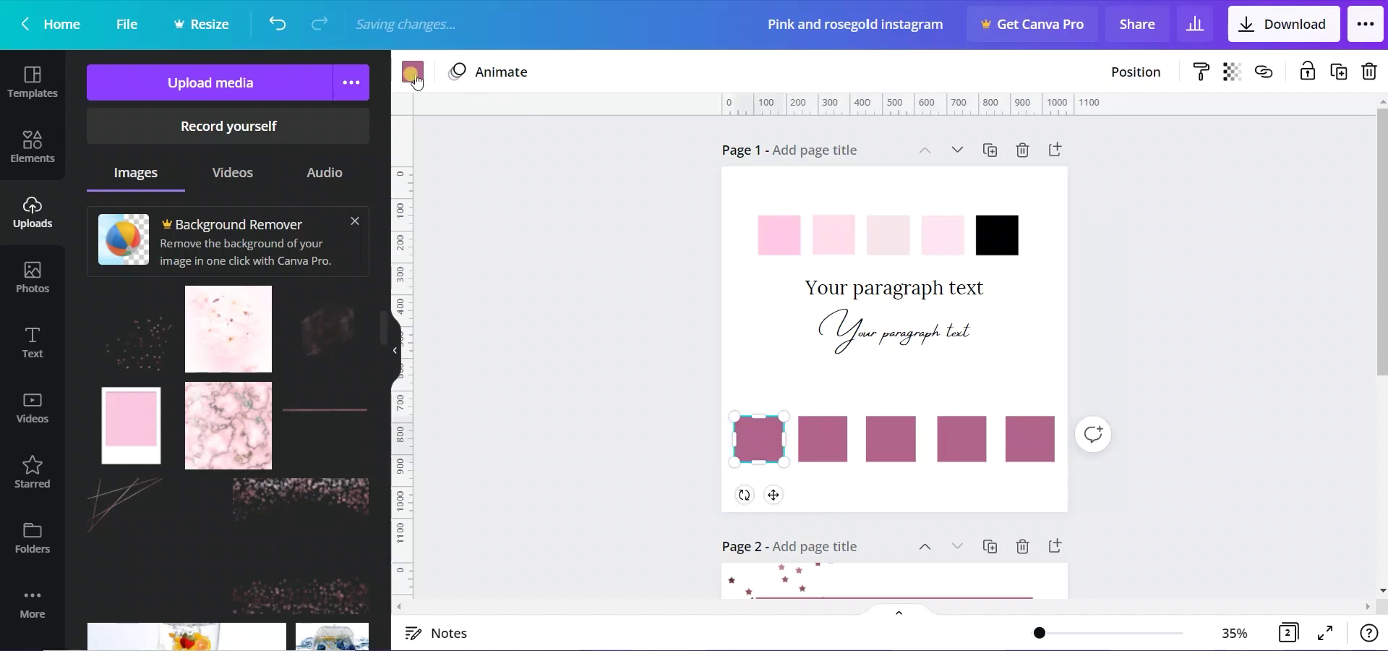
Step: Eyedrop the first two pink swatches onto the first two bottom squares
{"action": "left_click", "coordinate": [418, 78]}
{"action": "left_click", "coordinate": [105, 168]}
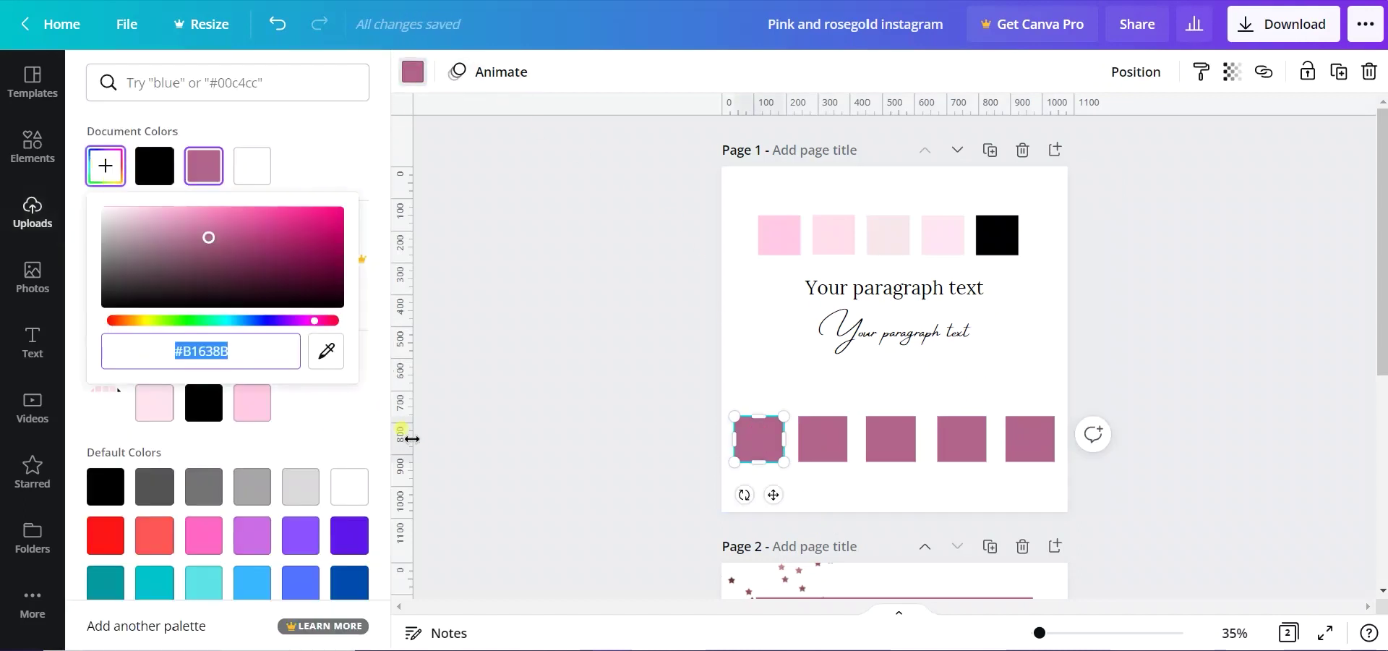
{"action": "left_click", "coordinate": [329, 361]}
{"action": "left_click", "coordinate": [784, 241]}
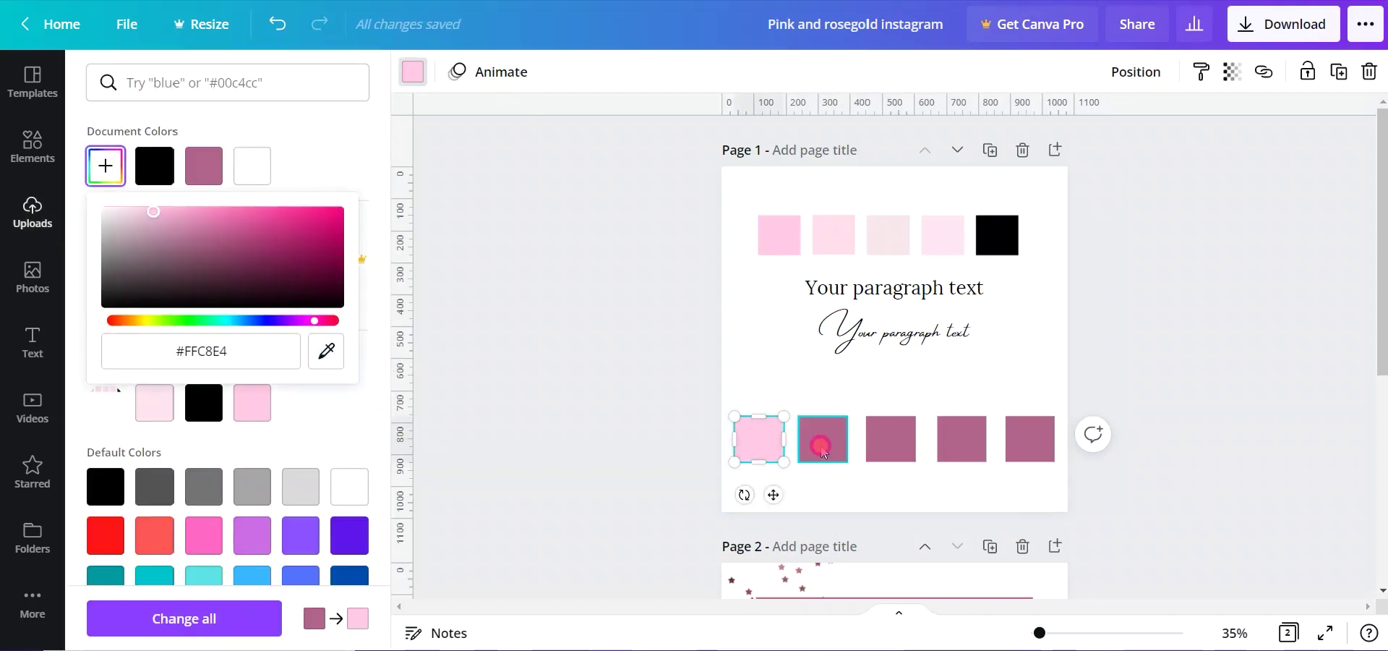
{"action": "left_click", "coordinate": [822, 437]}
{"action": "left_click", "coordinate": [106, 165]}
{"action": "left_click", "coordinate": [326, 352]}
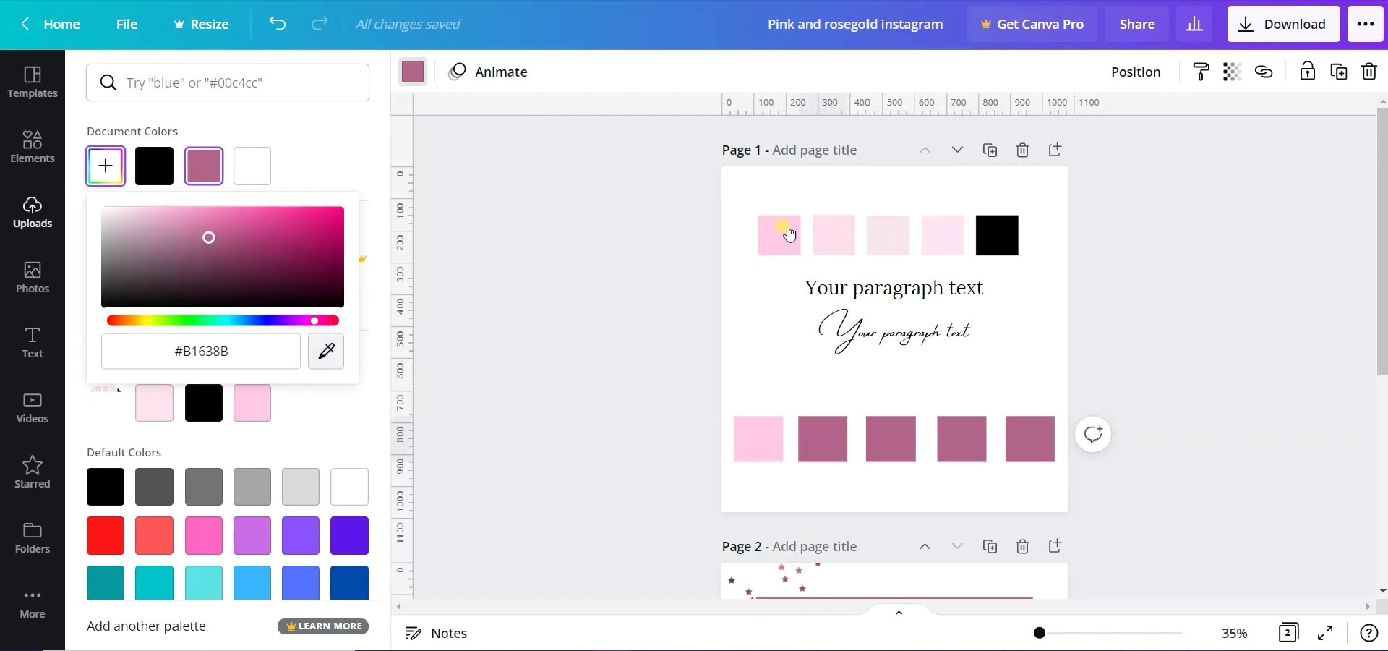
{"action": "left_click", "coordinate": [834, 235]}
Step: Match the third and fourth squares to the pale pink and pink swatches
{"action": "left_click", "coordinate": [891, 438]}
{"action": "left_click", "coordinate": [106, 166]}
{"action": "left_click", "coordinate": [326, 352]}
{"action": "left_click", "coordinate": [891, 241]}
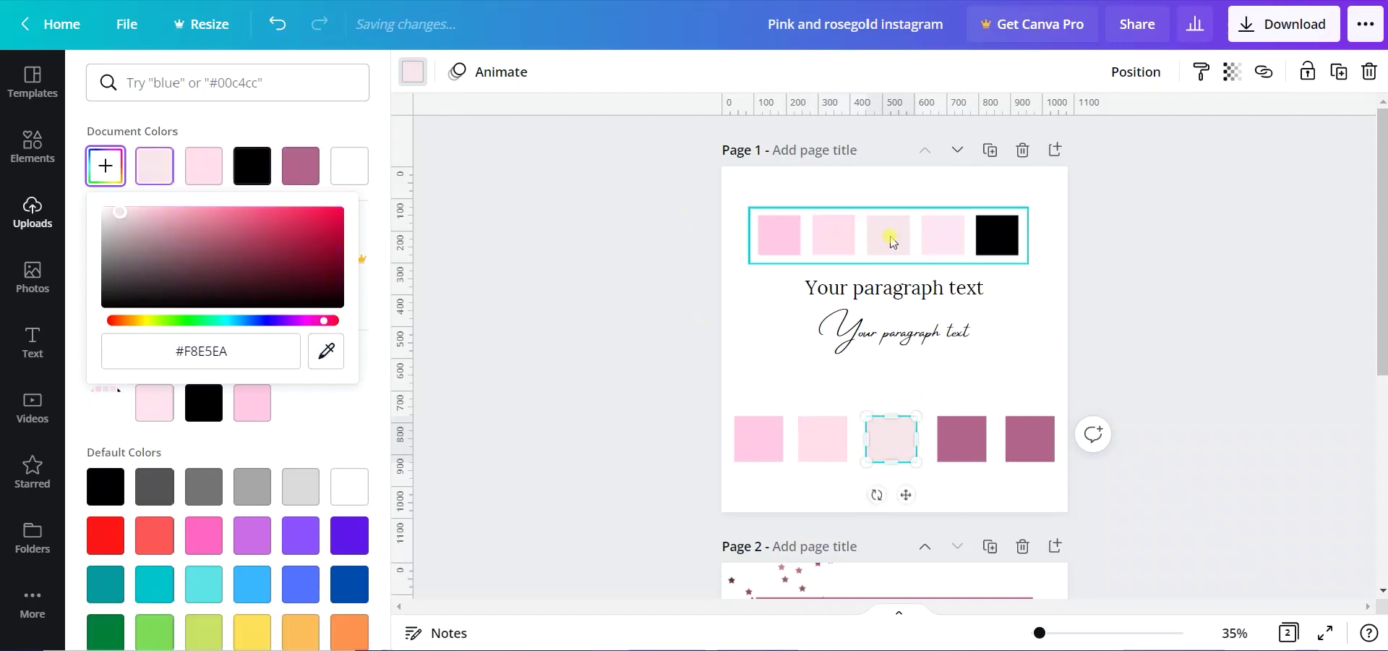
{"action": "left_click", "coordinate": [961, 437]}
{"action": "left_click", "coordinate": [105, 166]}
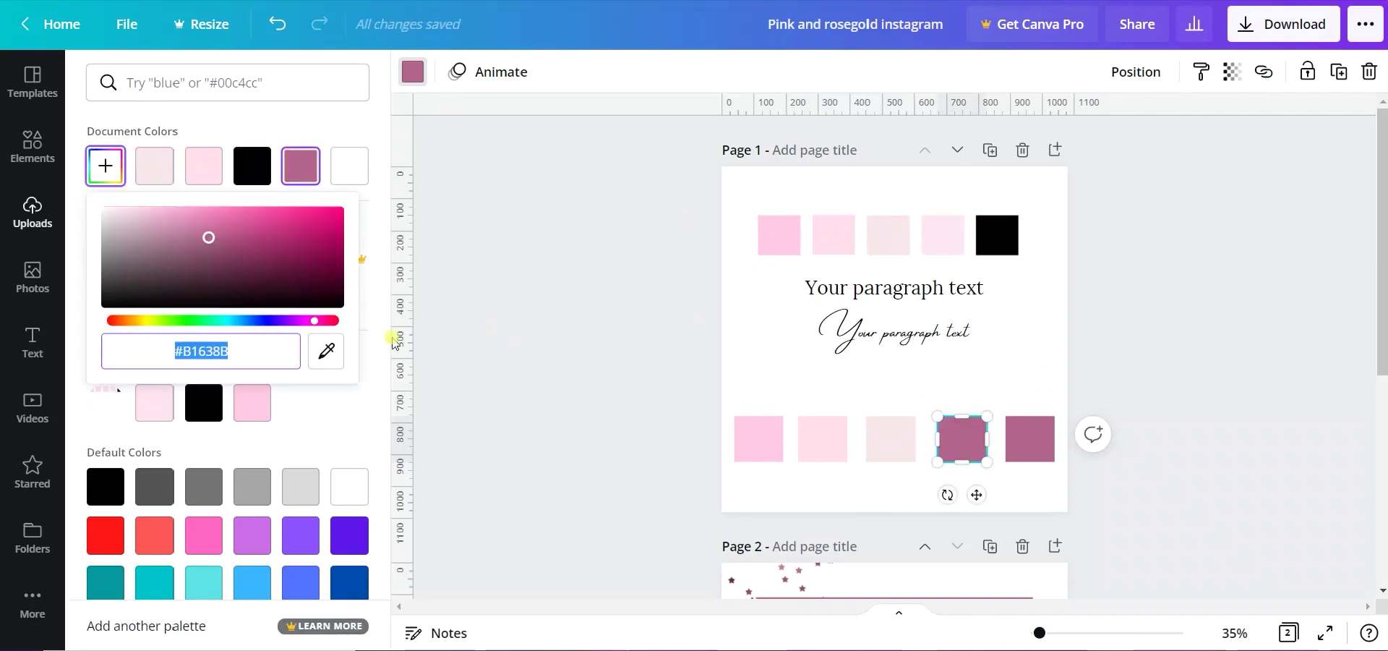
{"action": "left_click", "coordinate": [326, 352]}
{"action": "left_click", "coordinate": [943, 235]}
Step: Colour the fifth square with the black swatch's colour
{"action": "left_click", "coordinate": [1029, 438]}
{"action": "left_click", "coordinate": [98, 166]}
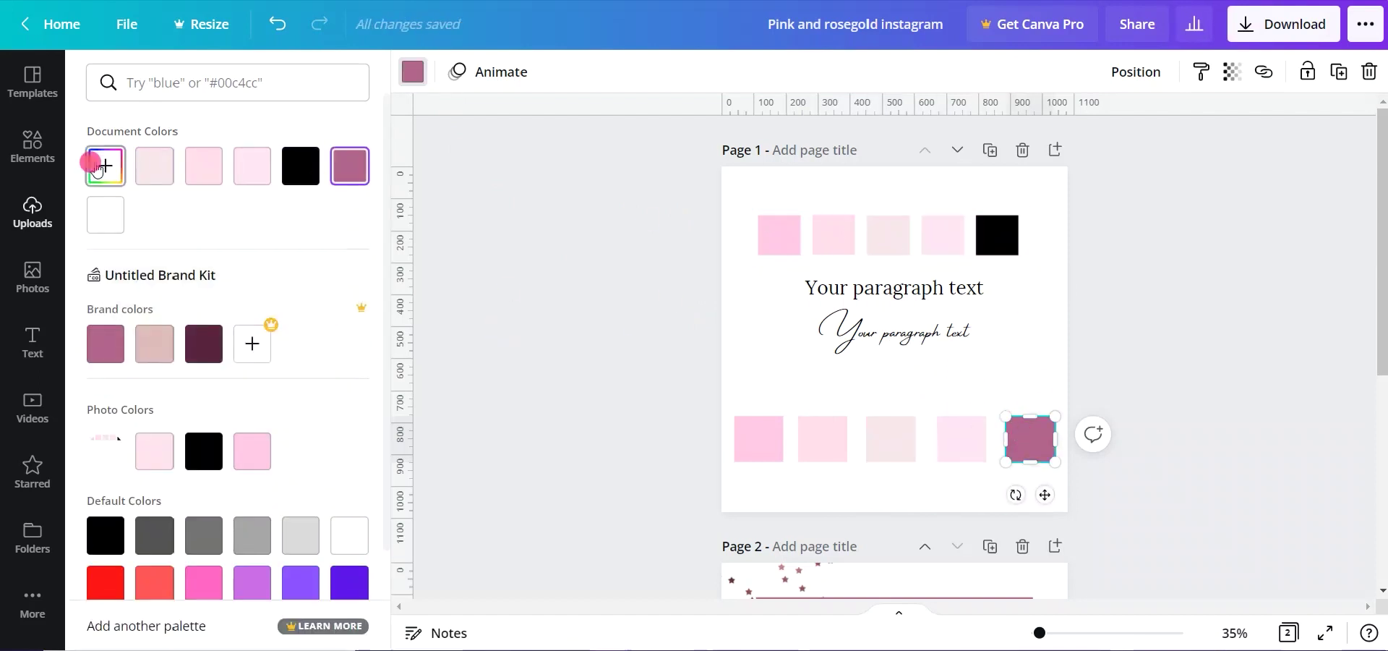
{"action": "left_click", "coordinate": [326, 351]}
{"action": "left_click", "coordinate": [997, 235]}
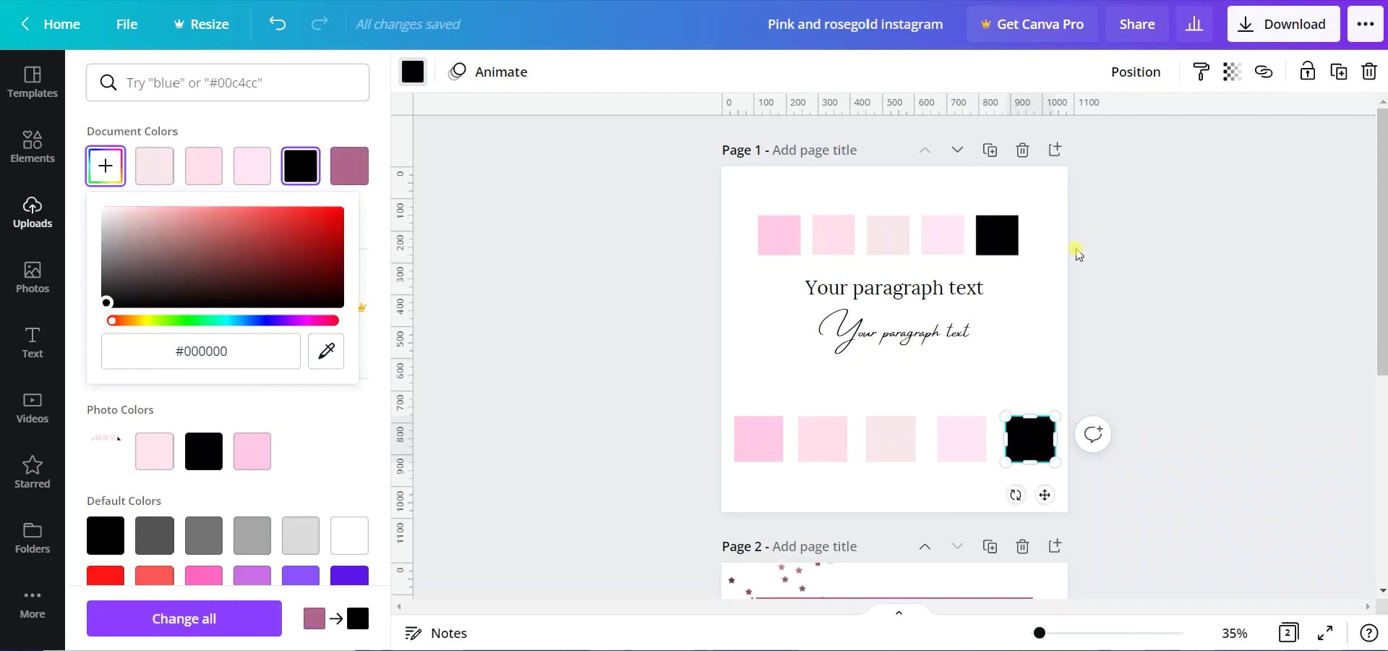
{"action": "left_click", "coordinate": [1030, 275]}
{"action": "scroll", "coordinate": [1032, 268], "scroll_direction": "down", "scroll_amount": 5}
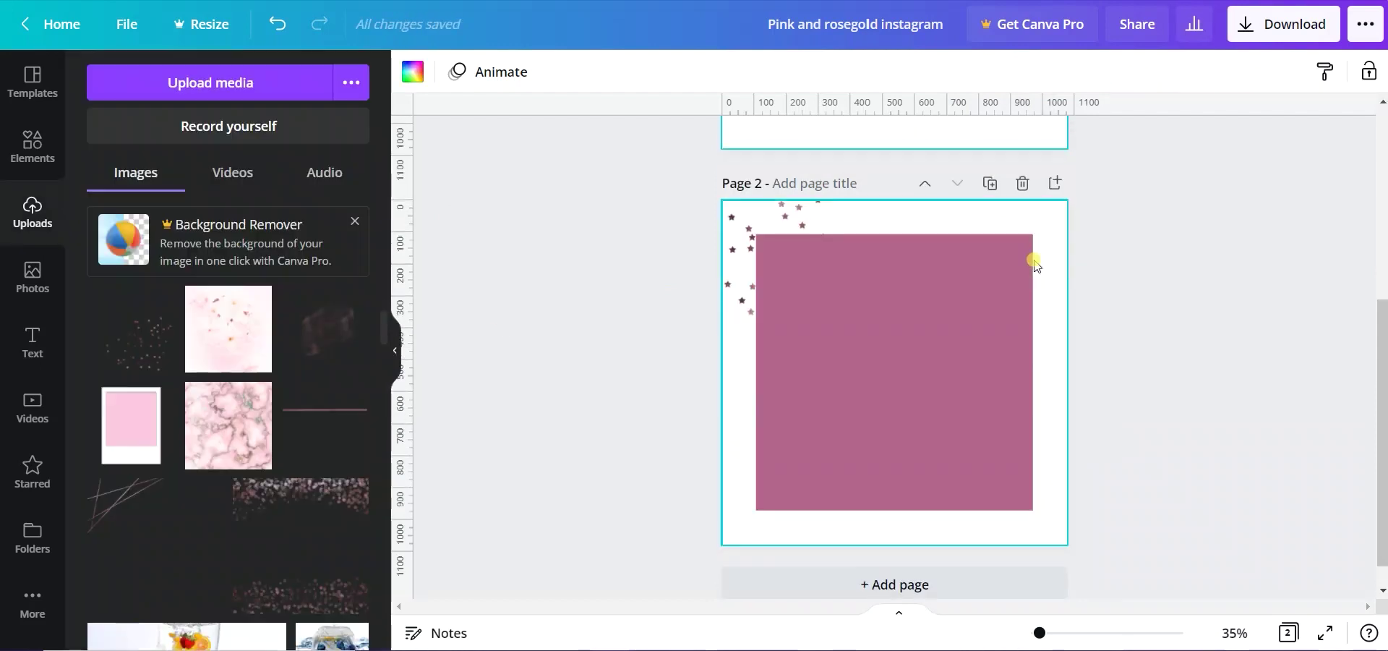
Step: Make page 2's square pale pink and send it behind the stars
{"action": "scroll", "coordinate": [958, 310], "scroll_direction": "down", "scroll_amount": 1}
{"action": "left_click", "coordinate": [959, 310]}
{"action": "left_click", "coordinate": [412, 71]}
{"action": "left_click", "coordinate": [252, 166]}
{"action": "left_click", "coordinate": [1132, 73]}
{"action": "left_click", "coordinate": [1074, 124]}
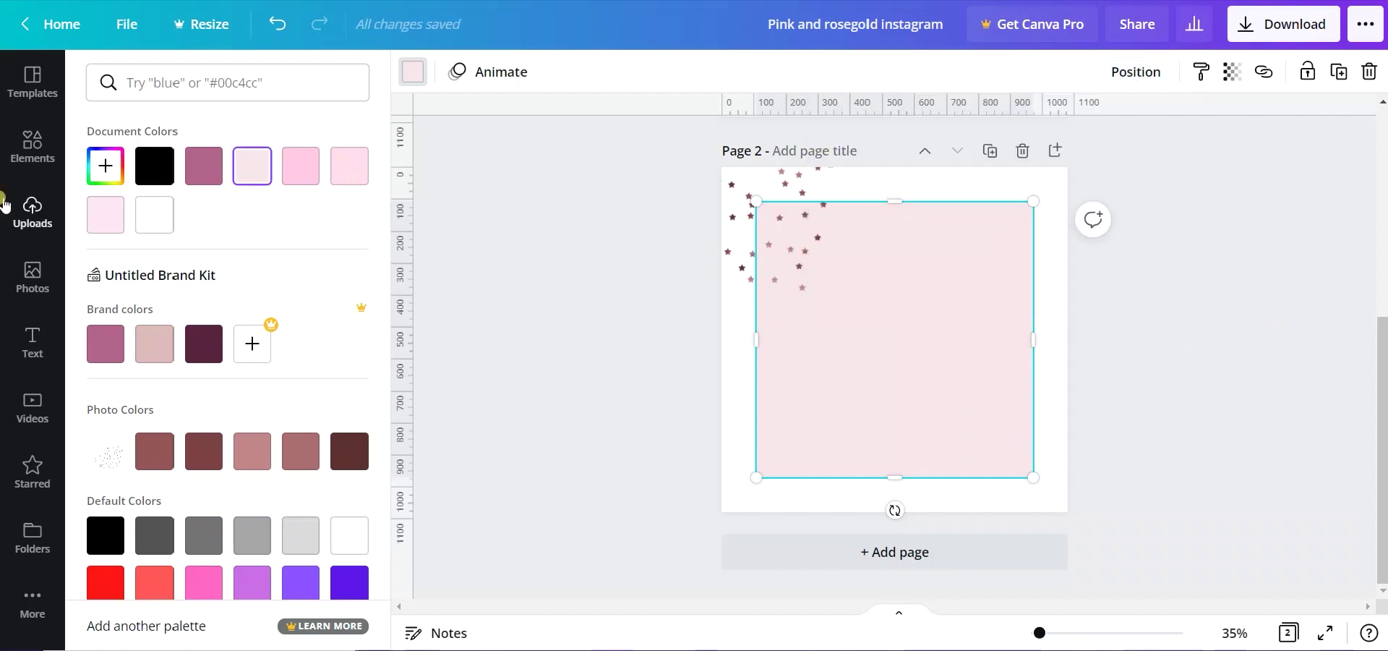
Step: Add the rose-gold texture as a thin full-width strip along page 2's bottom
{"action": "left_click", "coordinate": [5, 206]}
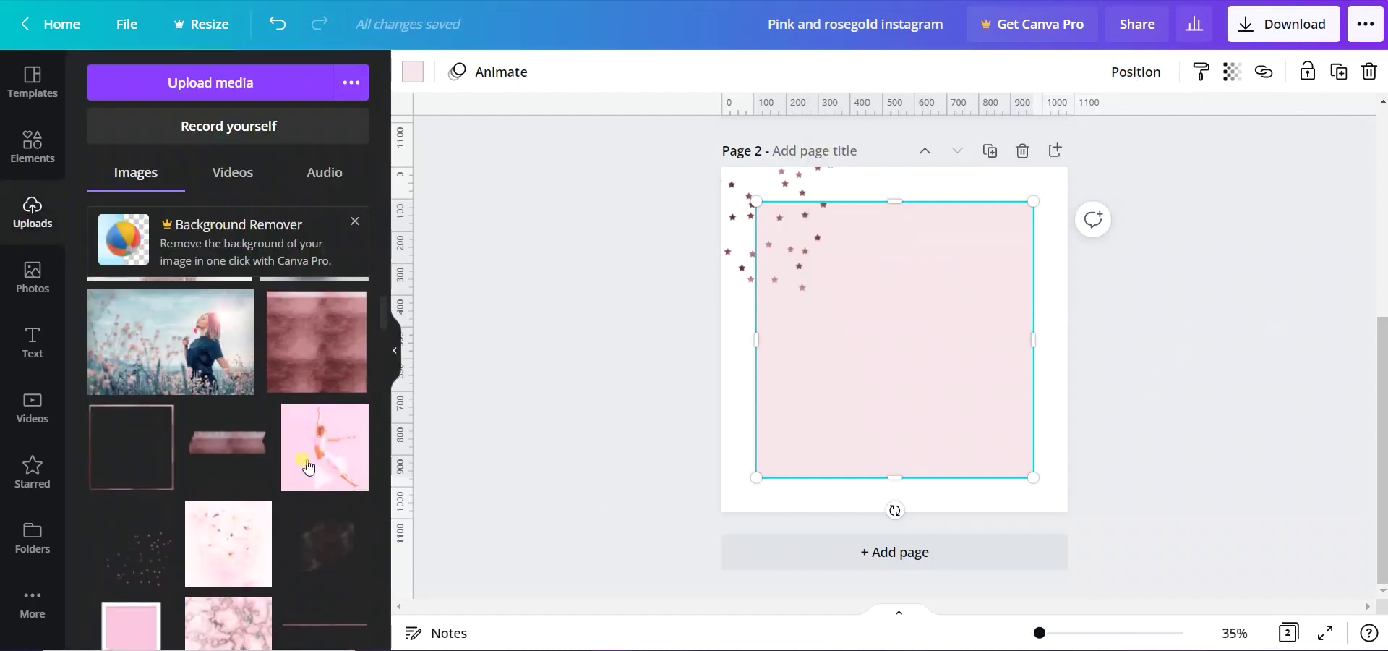
{"action": "mouse_move", "coordinate": [317, 397]}
{"action": "left_mouse_down"}
{"action": "mouse_move", "coordinate": [883, 279]}
{"action": "mouse_move", "coordinate": [883, 214]}
{"action": "left_mouse_up"}
{"action": "mouse_move", "coordinate": [900, 458]}
{"action": "left_mouse_down"}
{"action": "mouse_move", "coordinate": [890, 232]}
{"action": "mouse_move", "coordinate": [851, 538]}
{"action": "left_mouse_up"}
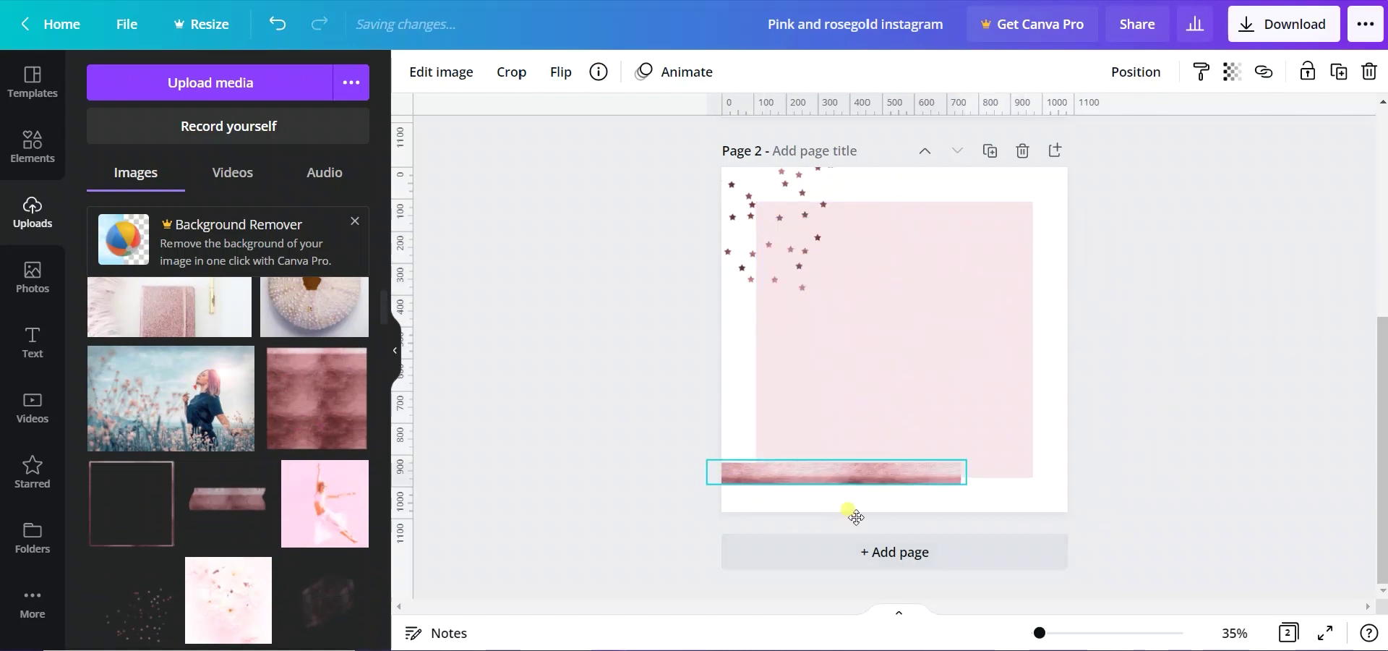
{"action": "left_click_drag", "start_coordinate": [955, 489], "coordinate": [1072, 486]}
Step: Stretch the pink square to cover the whole of page 2
{"action": "left_click", "coordinate": [970, 443]}
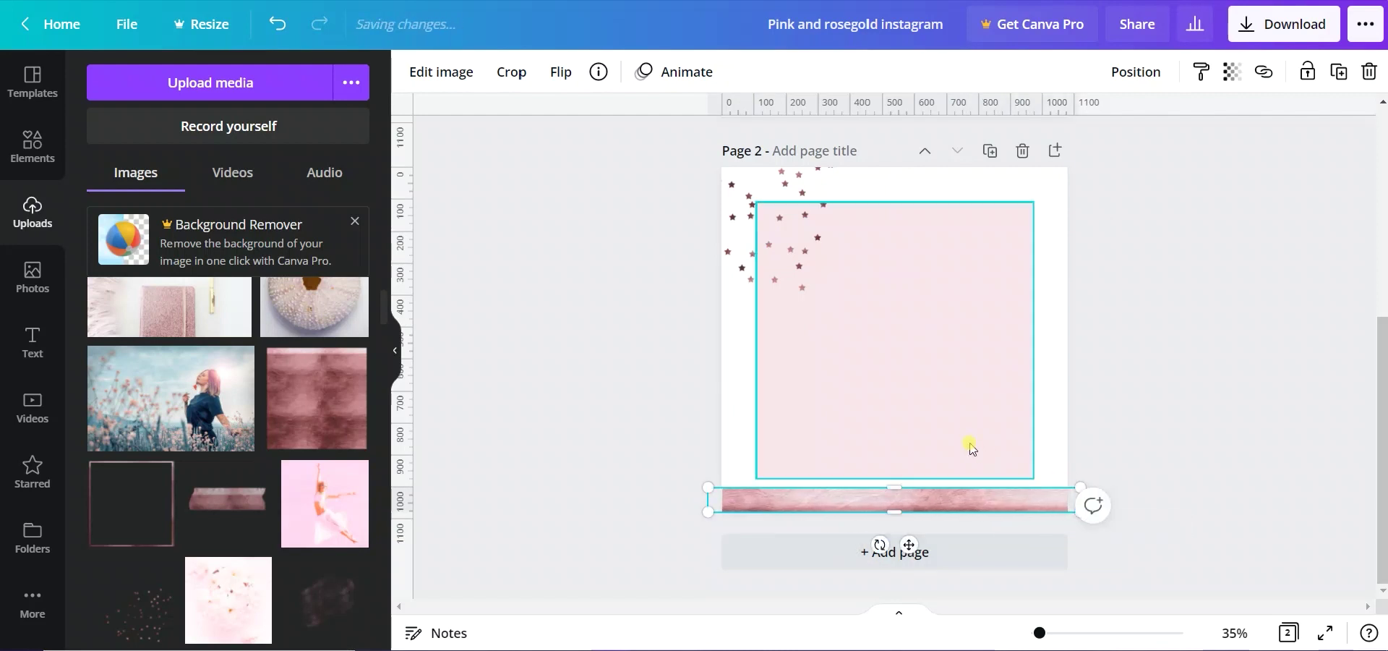
{"action": "left_click_drag", "start_coordinate": [756, 478], "coordinate": [713, 500]}
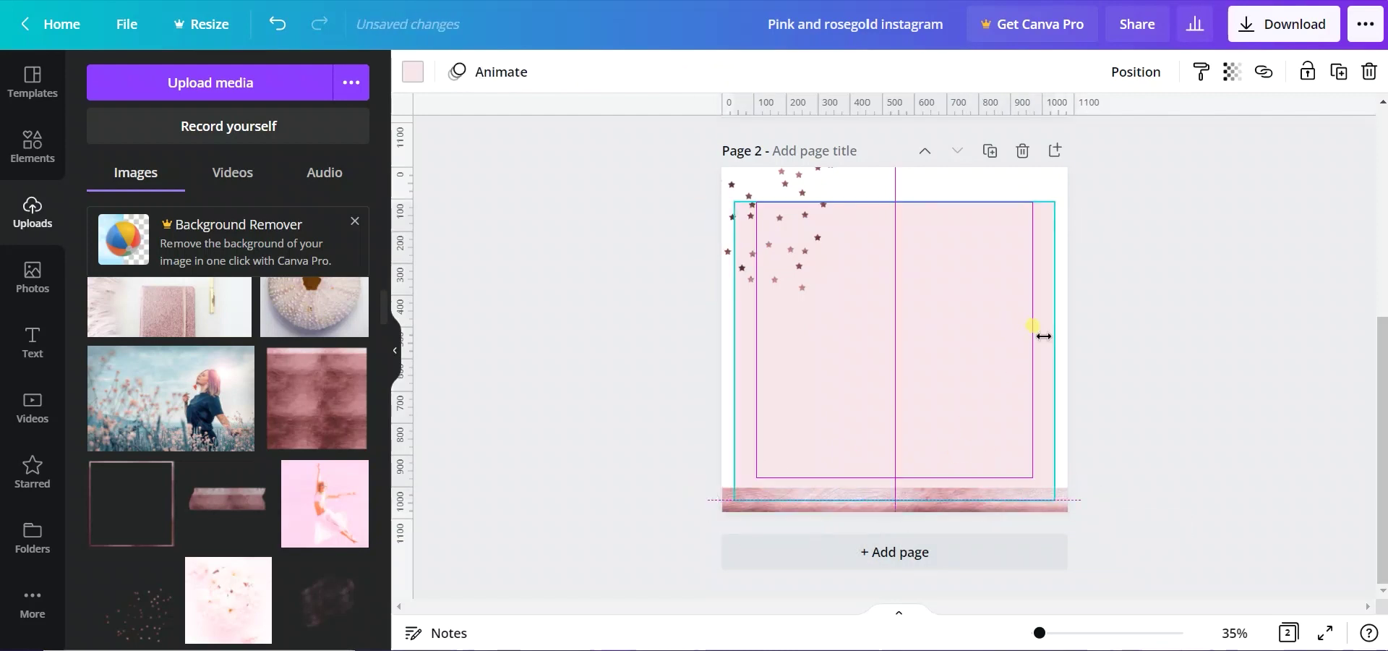
{"action": "left_click_drag", "start_coordinate": [1034, 345], "coordinate": [1107, 345]}
{"action": "left_click_drag", "start_coordinate": [910, 201], "coordinate": [911, 148]}
{"action": "left_click_drag", "start_coordinate": [773, 398], "coordinate": [866, 407]}
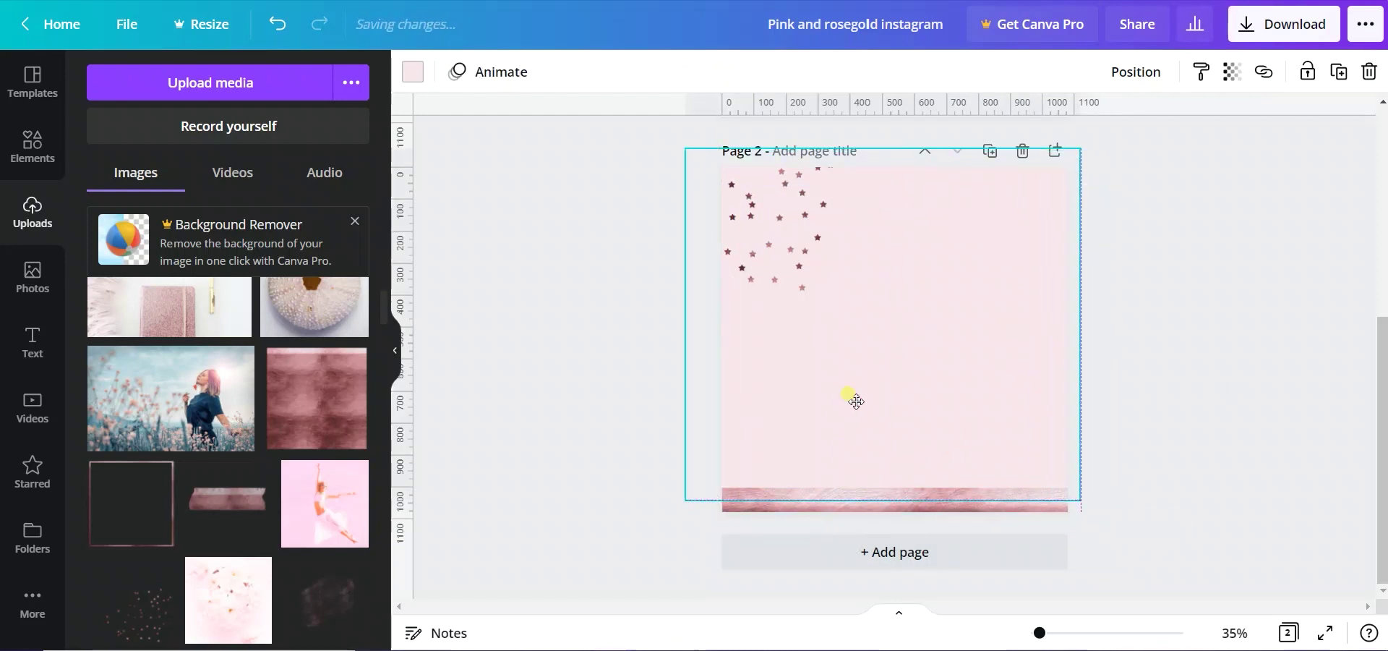
{"action": "left_click", "coordinate": [1195, 391]}
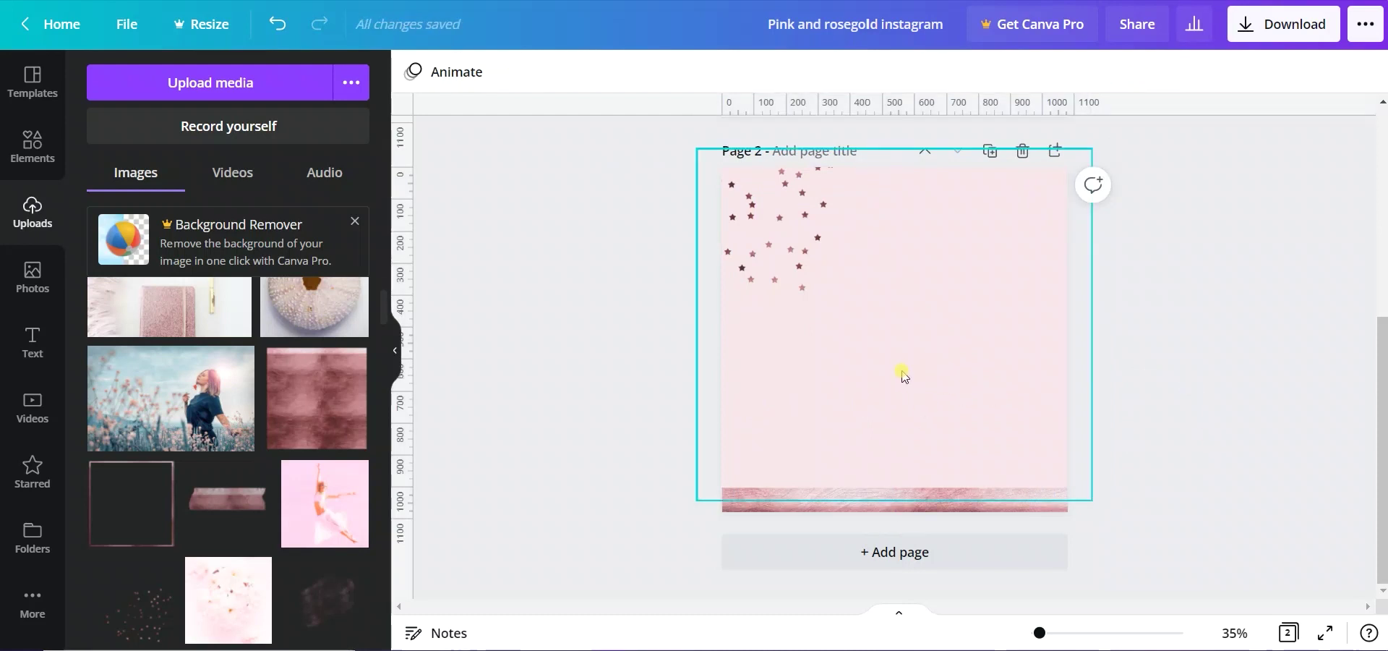
Step: Add a text box on page 2 and paste in the first Notepad quote
{"action": "key", "text": "t"}
{"action": "right_click", "coordinate": [881, 337]}
{"action": "left_click", "coordinate": [921, 44]}
{"action": "key", "text": "alt+Tab"}
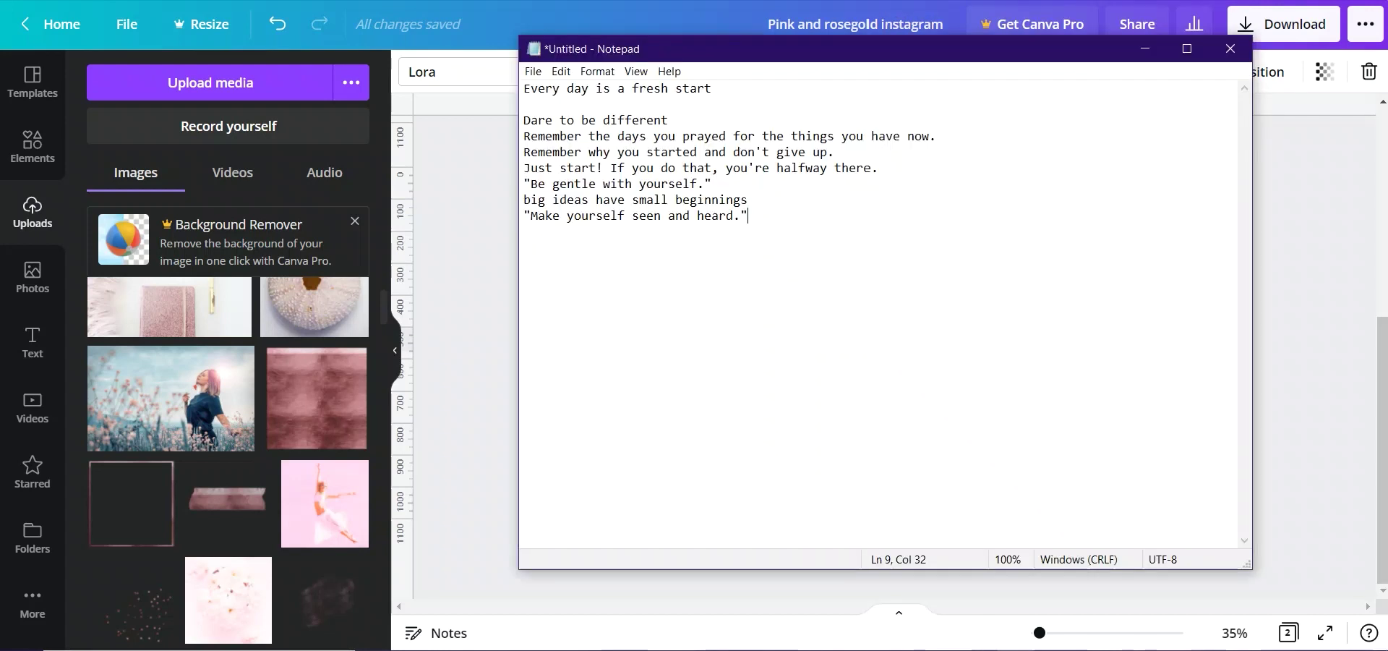
{"action": "right_click", "coordinate": [525, 85]}
{"action": "left_click", "coordinate": [557, 134]}
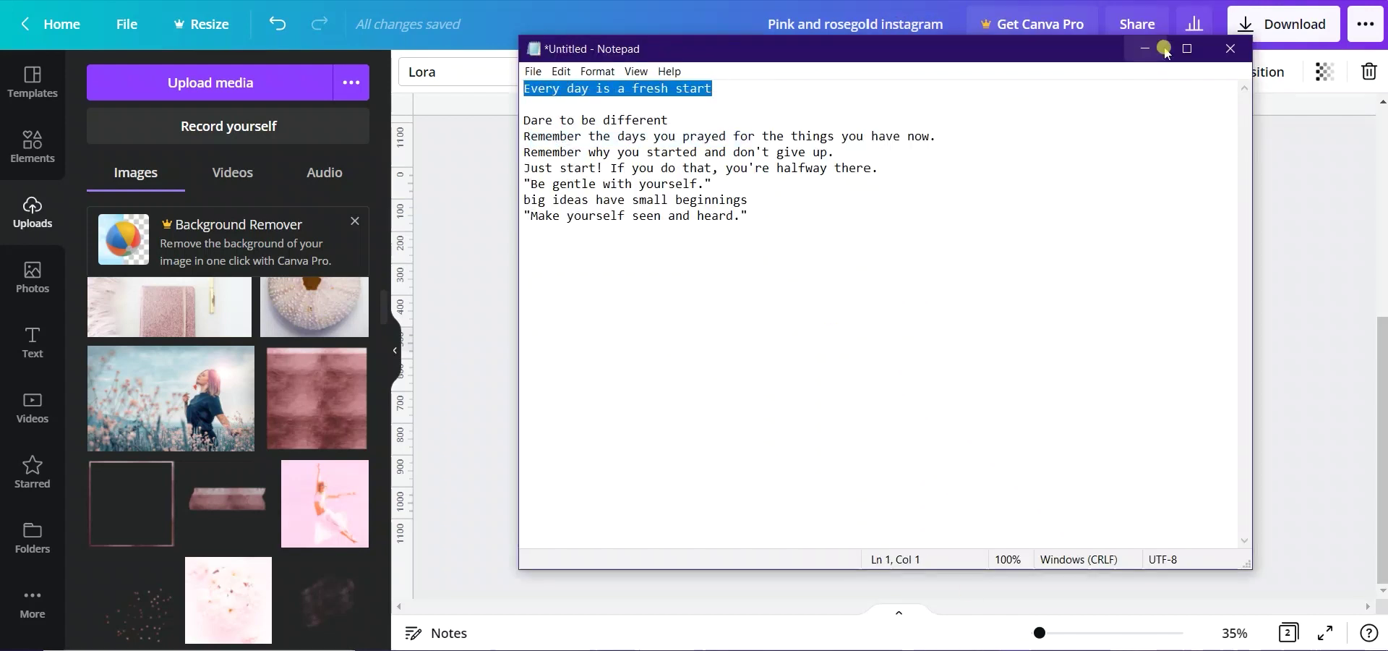
{"action": "left_click", "coordinate": [1145, 49]}
{"action": "right_click", "coordinate": [907, 340]}
{"action": "left_click", "coordinate": [949, 82]}
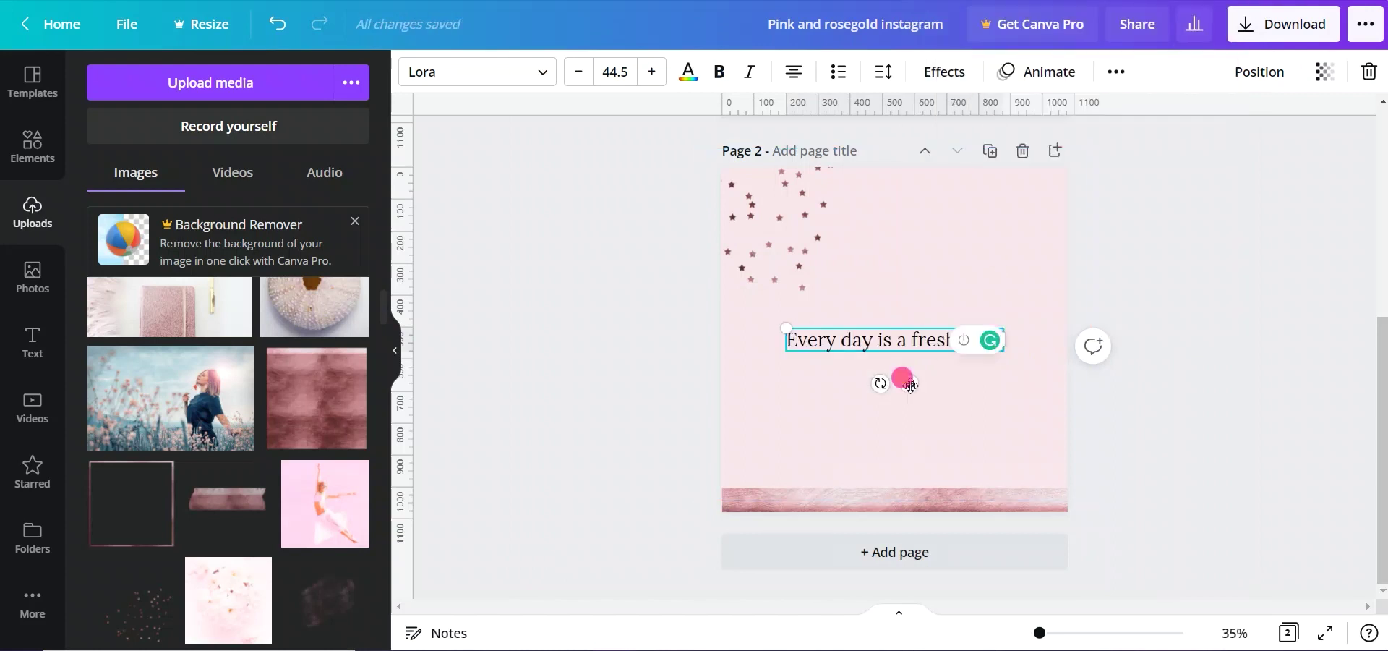
Step: Centre the quote and split it into 'Every day is a fresh' and a separate 'start' box
{"action": "left_click_drag", "start_coordinate": [1002, 335], "coordinate": [970, 335]}
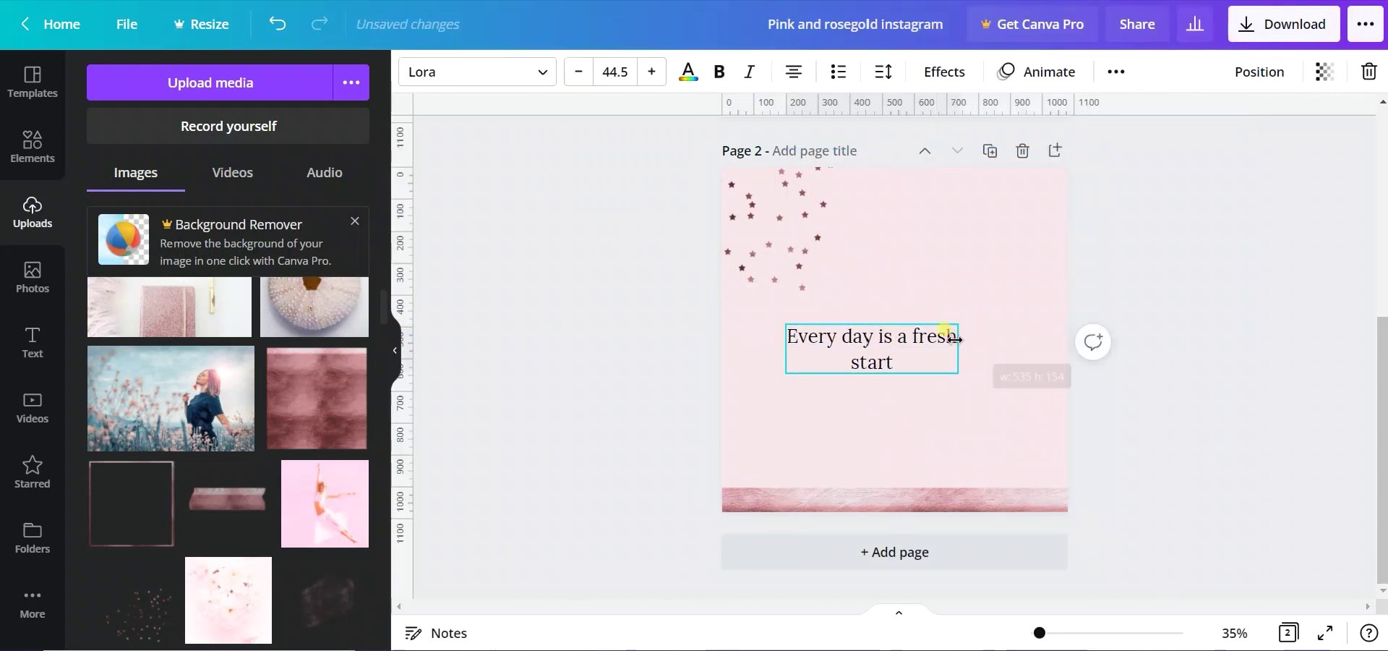
{"action": "mouse_move", "coordinate": [879, 347]}
{"action": "left_mouse_down"}
{"action": "mouse_move", "coordinate": [893, 354]}
{"action": "mouse_move", "coordinate": [899, 418]}
{"action": "left_mouse_up"}
{"action": "left_click", "coordinate": [932, 352]}
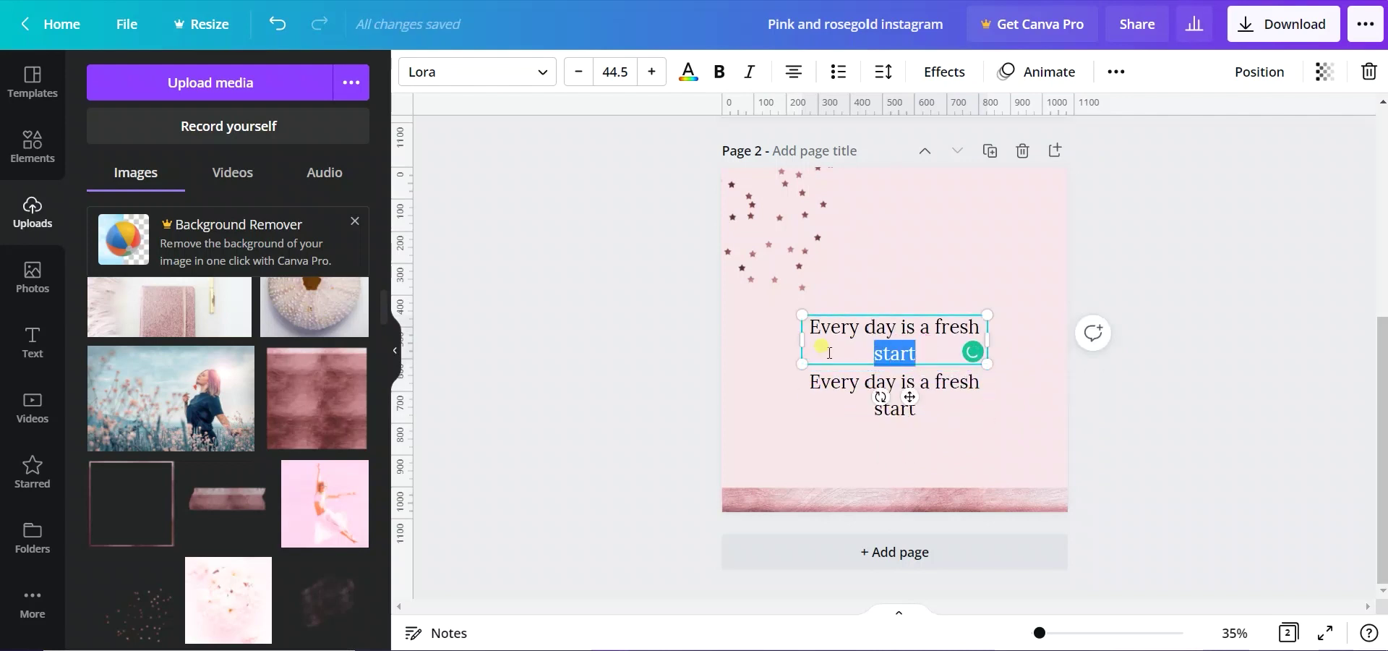
{"action": "key", "text": "BackSpace"}
{"action": "left_click", "coordinate": [815, 381]}
{"action": "left_click_drag", "start_coordinate": [815, 381], "coordinate": [981, 381]}
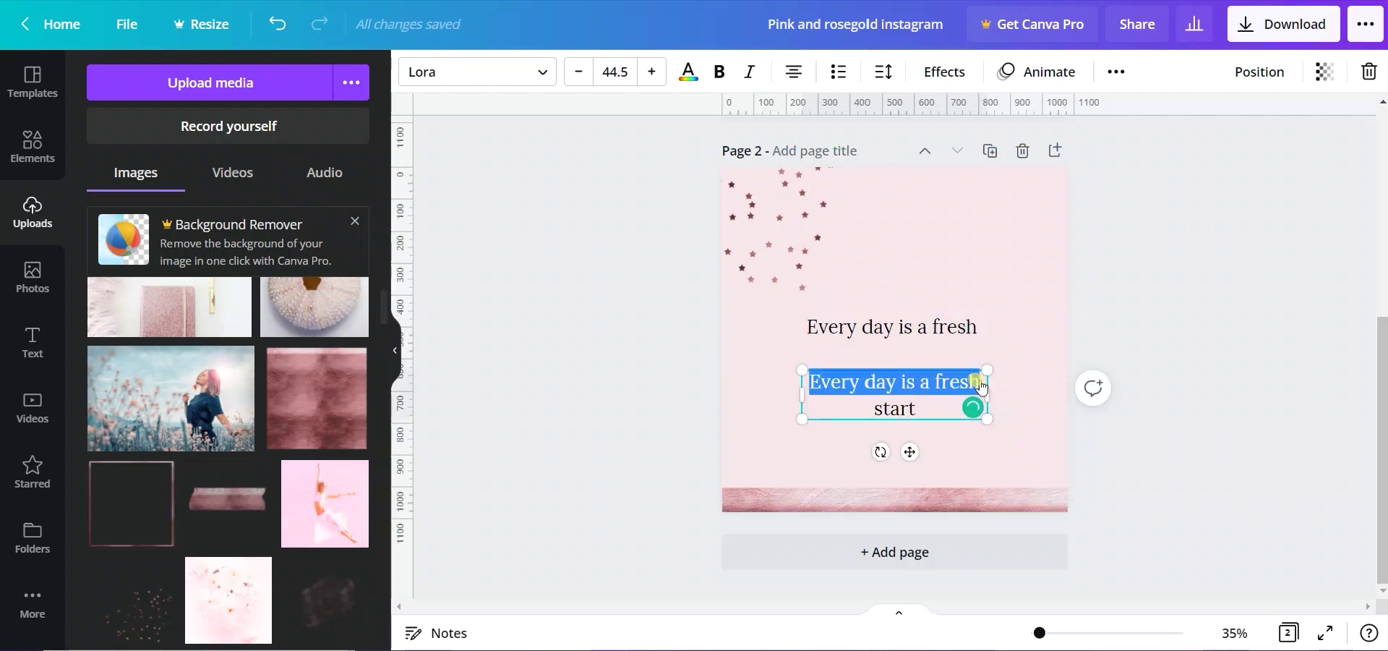
{"action": "key", "text": "BackSpace"}
{"action": "left_click", "coordinate": [508, 81]}
{"action": "type", "text": "amst"}
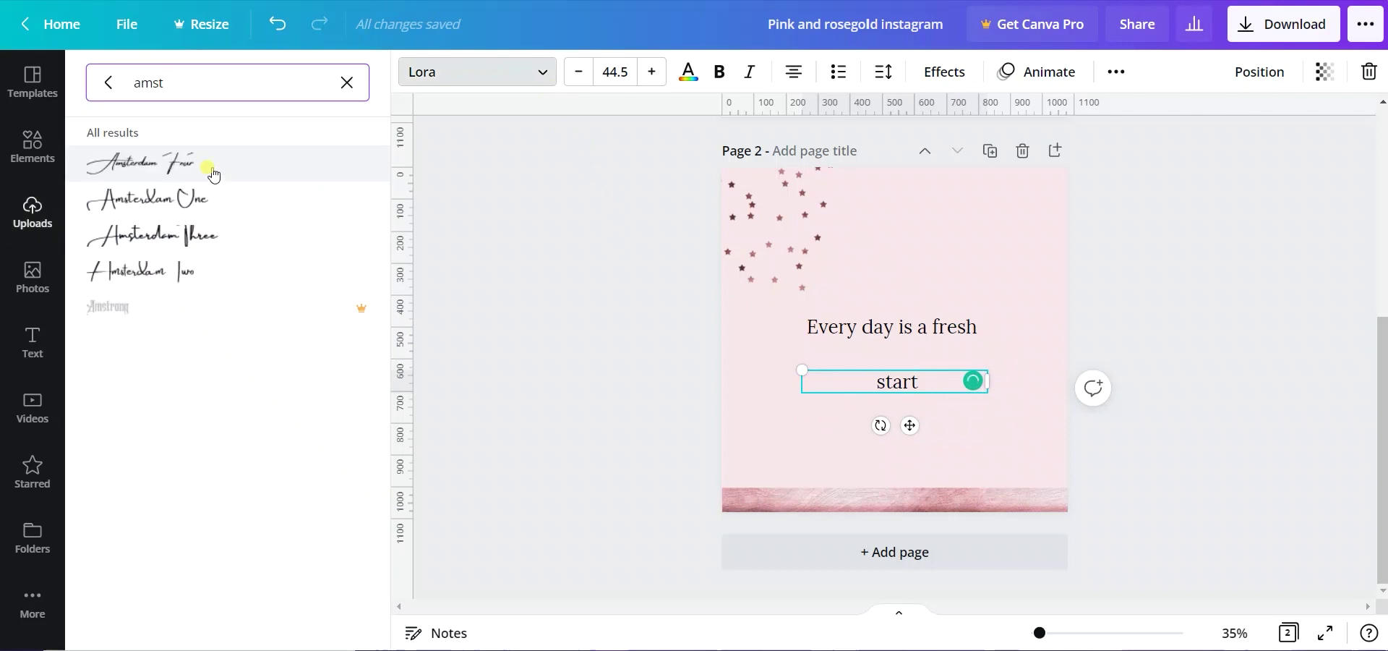
Step: Set 'start' in Amsterdam Four, shrink it, and centre it beneath 'Every day is a fresh'
{"action": "left_click", "coordinate": [652, 71]}
{"action": "mouse_move", "coordinate": [987, 381]}
{"action": "left_mouse_down"}
{"action": "mouse_move", "coordinate": [853, 389]}
{"action": "mouse_move", "coordinate": [696, 320]}
{"action": "left_mouse_up"}
{"action": "left_click_drag", "start_coordinate": [815, 393], "coordinate": [898, 389]}
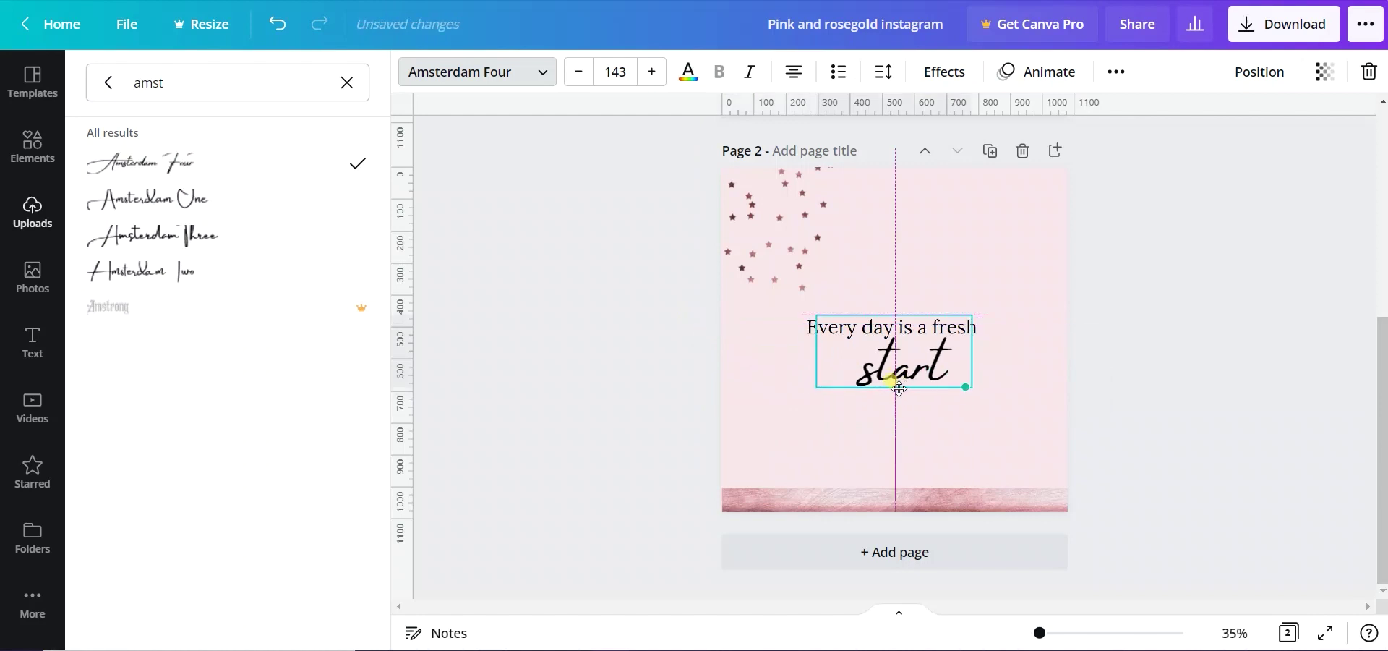
{"action": "left_click_drag", "start_coordinate": [971, 316], "coordinate": [935, 332]}
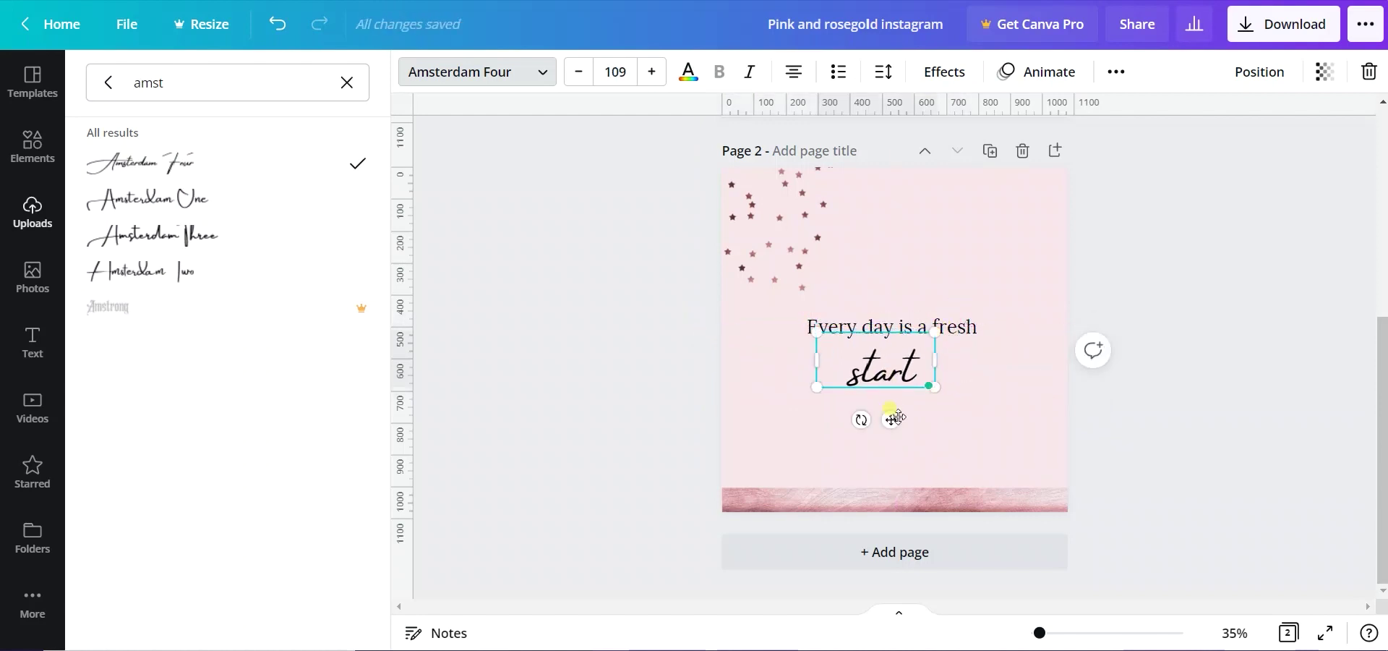
{"action": "left_click_drag", "start_coordinate": [895, 418], "coordinate": [914, 407]}
{"action": "left_click", "coordinate": [971, 253]}
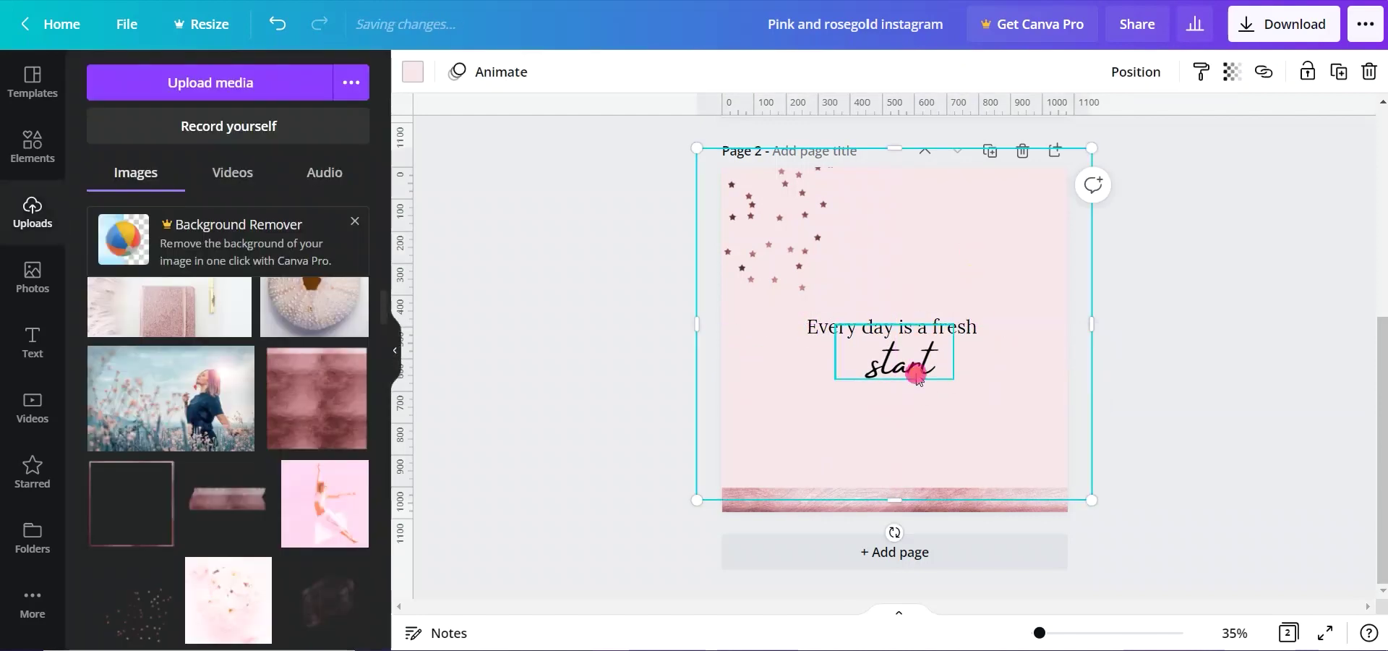
{"action": "left_click_drag", "start_coordinate": [916, 377], "coordinate": [892, 366]}
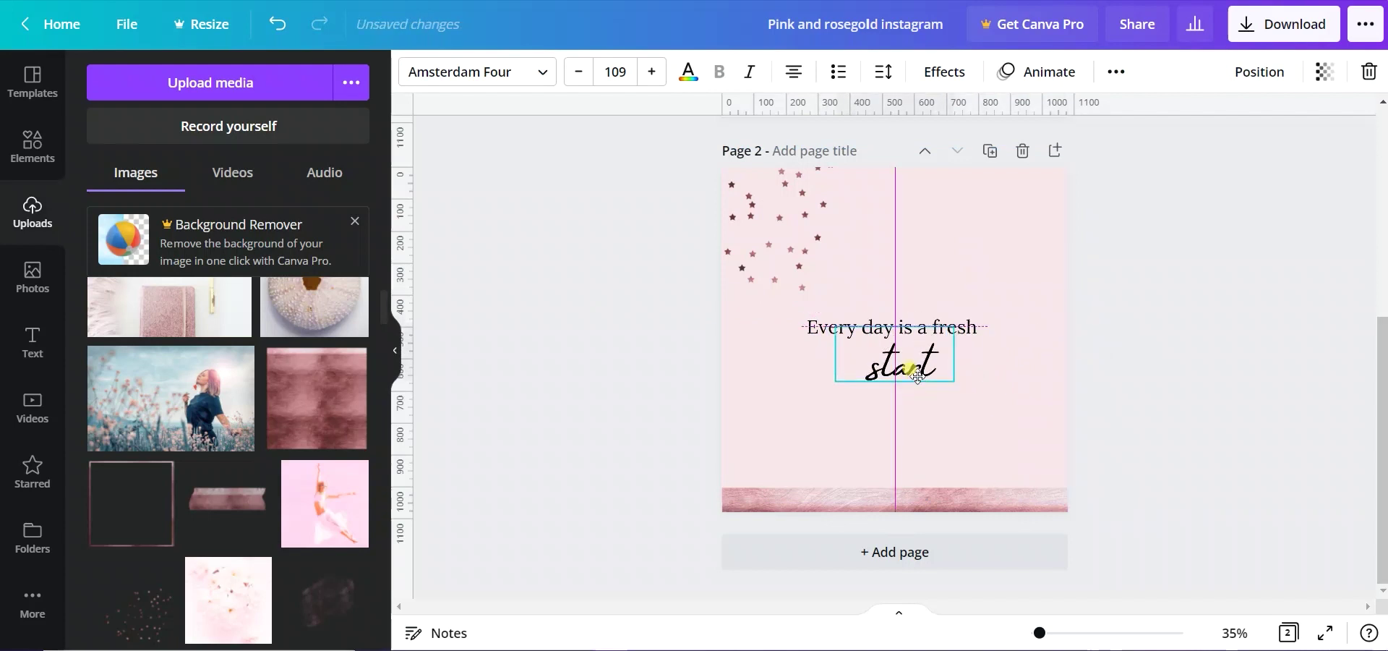
{"action": "left_click", "coordinate": [1038, 366]}
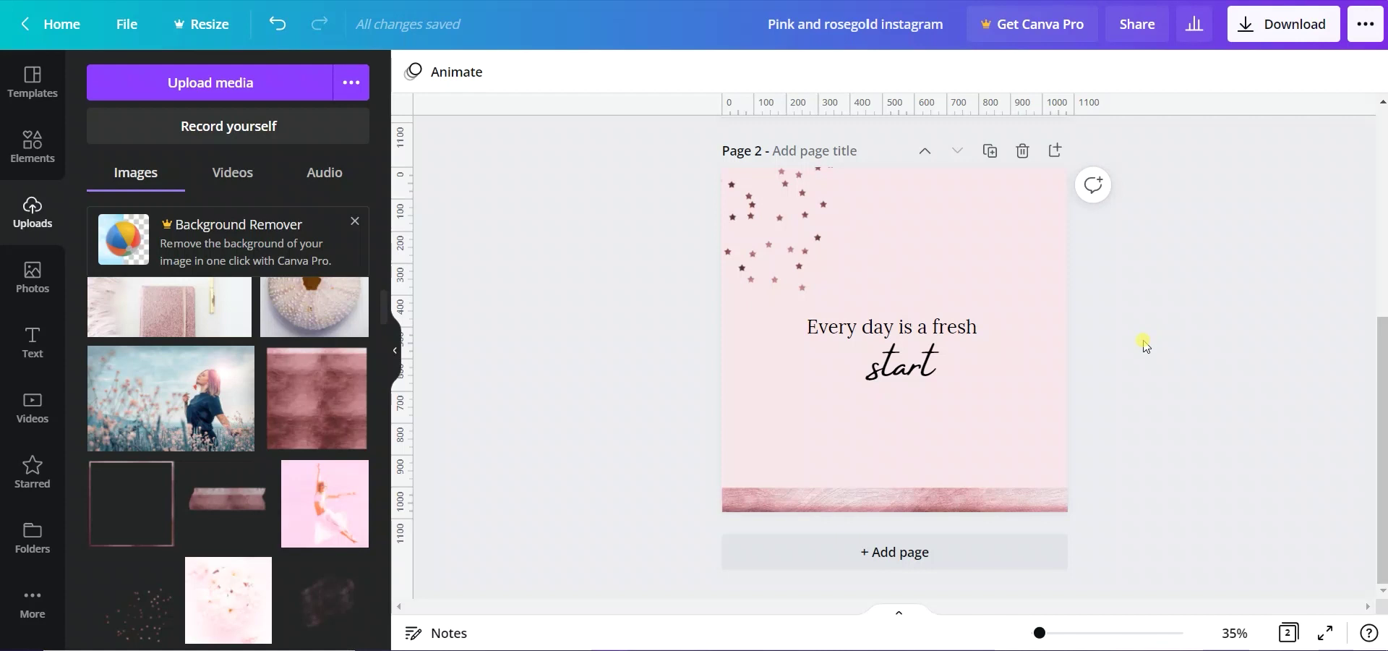
Step: Change the word 'start' to the Lora font
{"action": "left_click", "coordinate": [904, 362]}
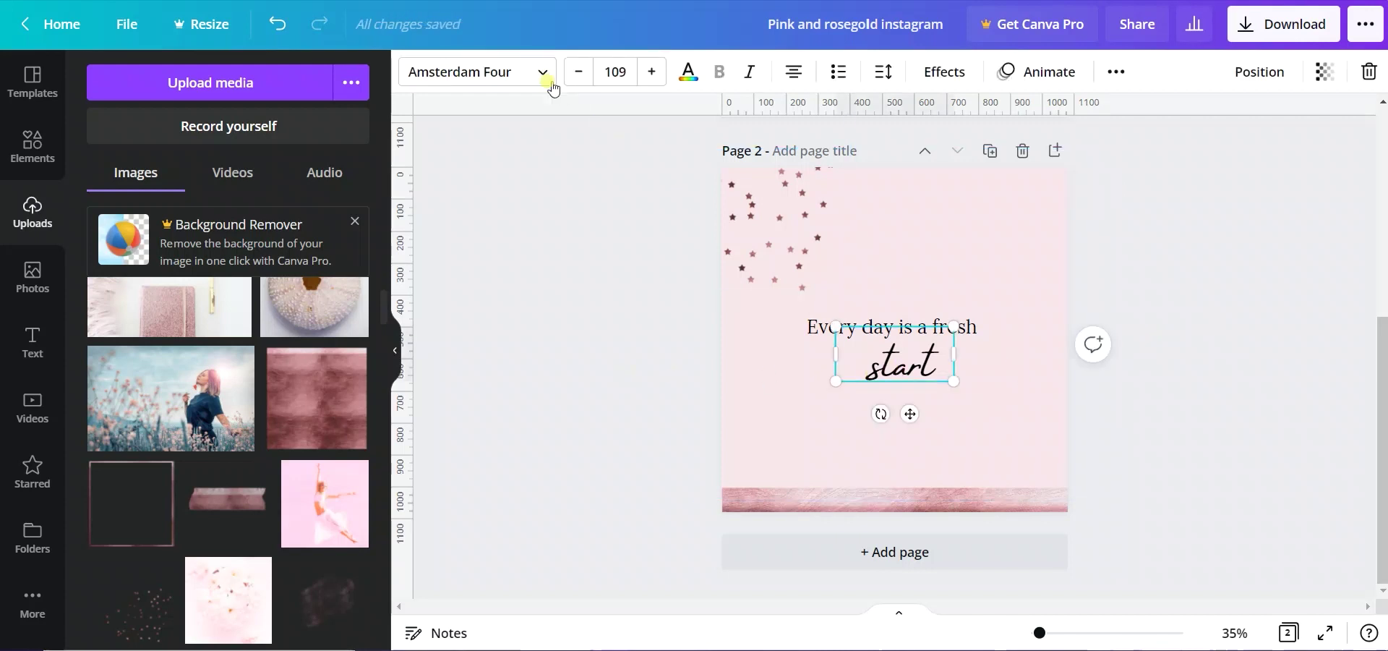
{"action": "left_click", "coordinate": [543, 73]}
{"action": "left_click", "coordinate": [121, 163]}
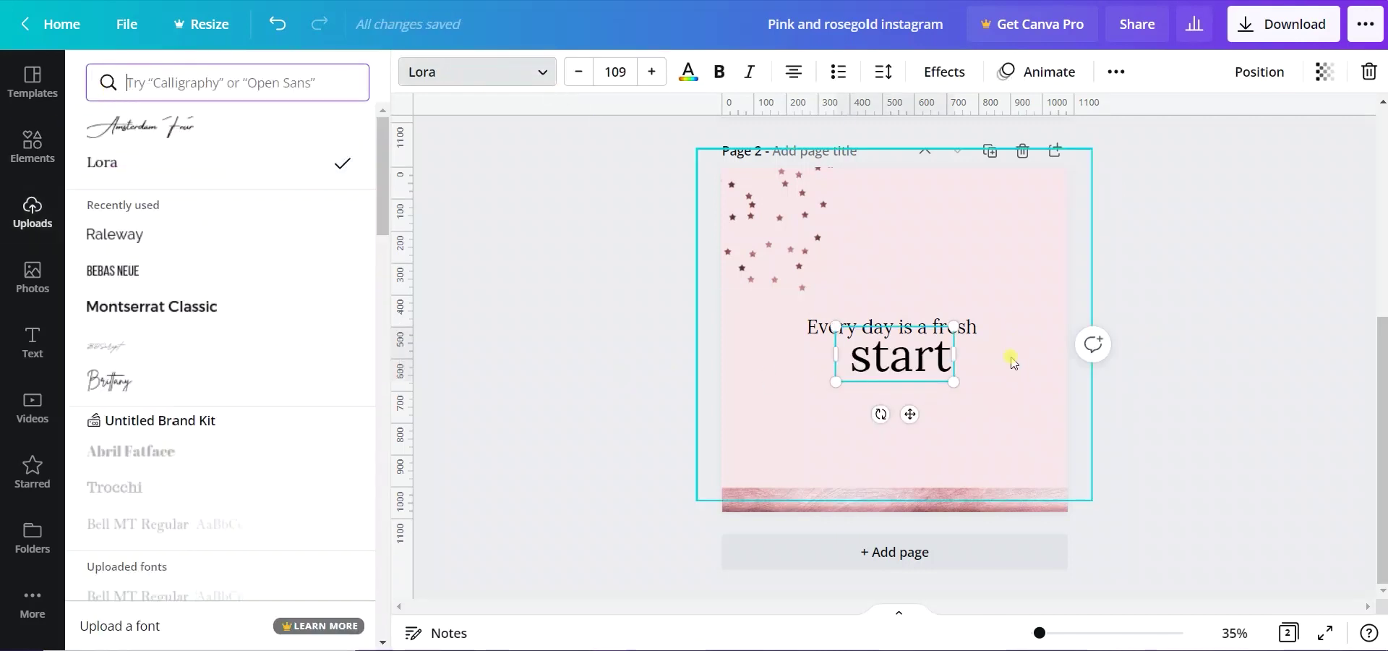
{"action": "left_click_drag", "start_coordinate": [951, 326], "coordinate": [945, 332]}
{"action": "left_click", "coordinate": [898, 396]}
Step: Make the word uppercase 'START' on one line and enlarge it
{"action": "left_click", "coordinate": [897, 358]}
{"action": "left_click", "coordinate": [1116, 71]}
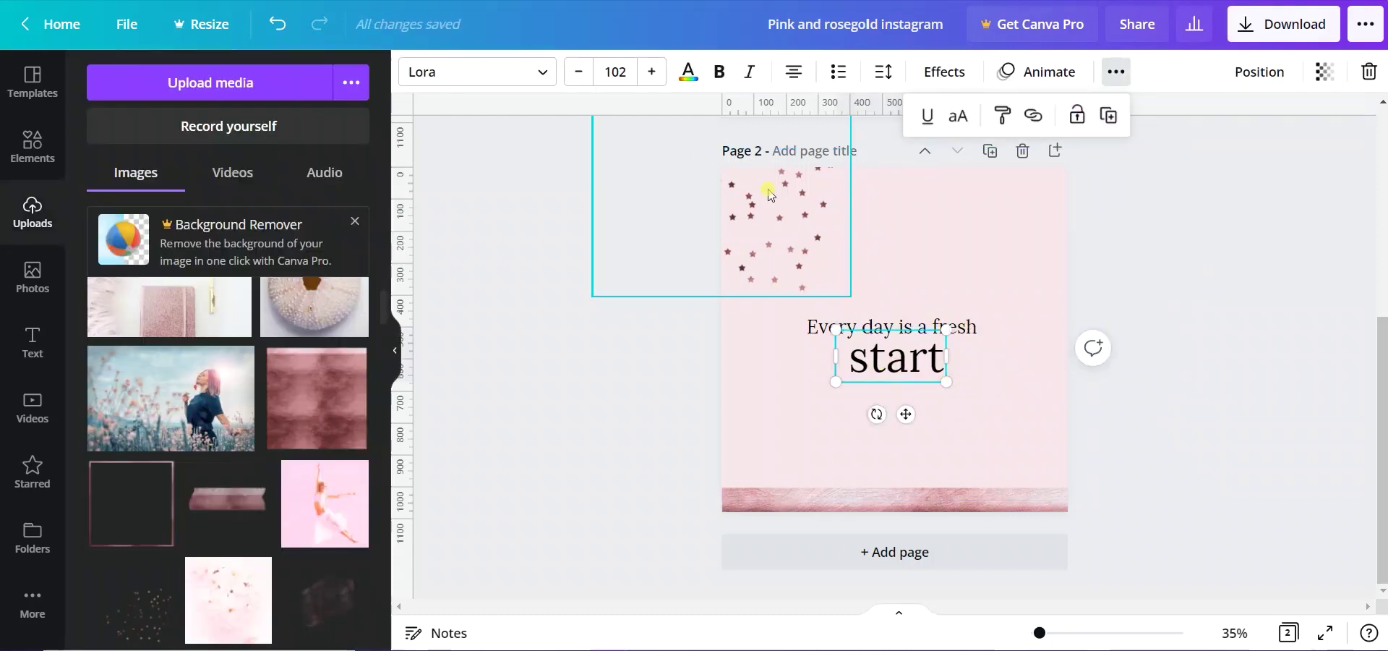
{"action": "left_click", "coordinate": [962, 115]}
{"action": "mouse_move", "coordinate": [946, 415]}
{"action": "left_mouse_down"}
{"action": "mouse_move", "coordinate": [1002, 372]}
{"action": "mouse_move", "coordinate": [924, 364]}
{"action": "left_mouse_up"}
{"action": "left_click", "coordinate": [897, 434]}
{"action": "left_click", "coordinate": [897, 358]}
{"action": "left_click_drag", "start_coordinate": [808, 378], "coordinate": [785, 386]}
{"action": "left_click_drag", "start_coordinate": [980, 385], "coordinate": [1001, 387]}
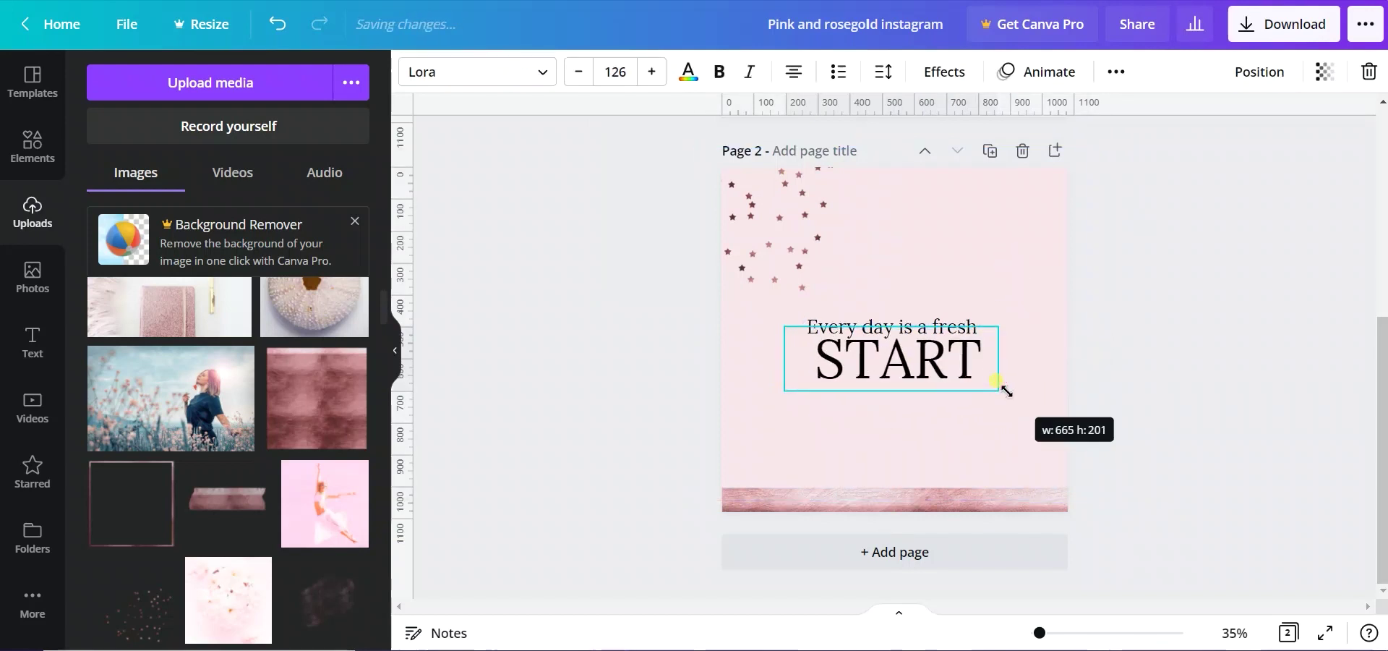
Step: Centre START horizontally on page 2
{"action": "left_click", "coordinate": [1187, 227]}
{"action": "left_click", "coordinate": [889, 361]}
{"action": "left_click_drag", "start_coordinate": [888, 380], "coordinate": [884, 384]}
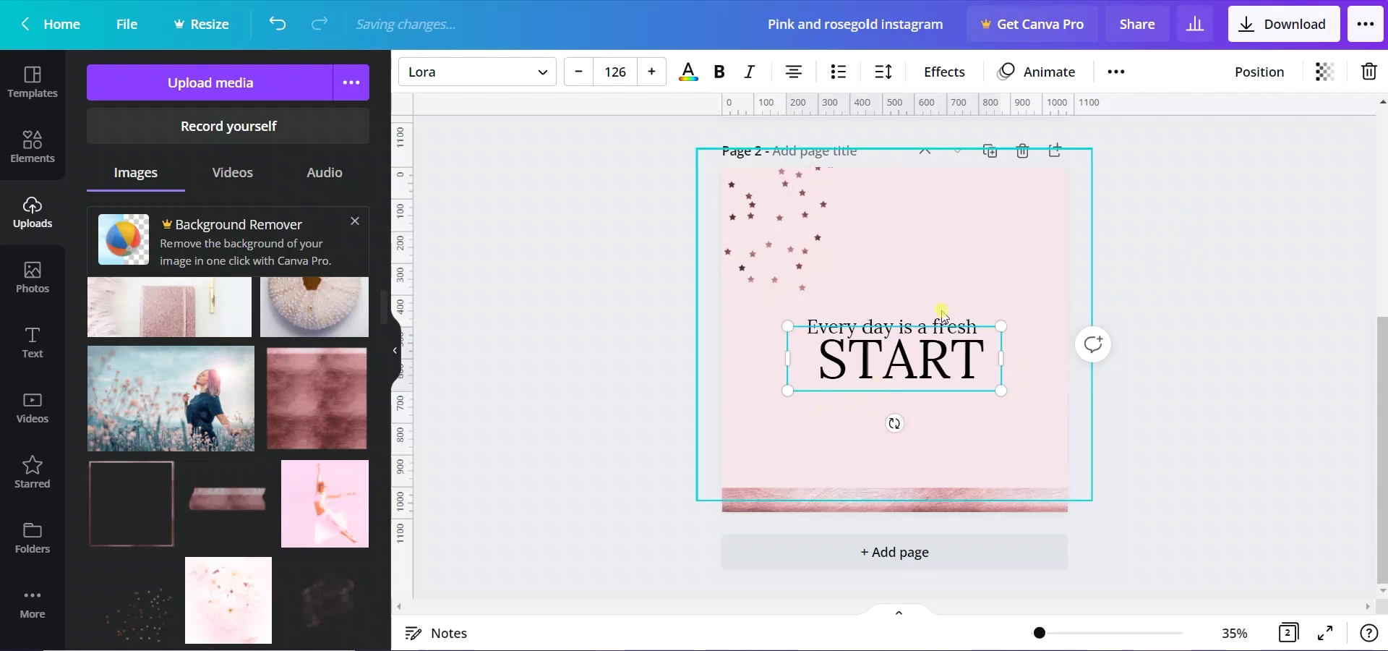
{"action": "left_click", "coordinate": [1109, 273]}
{"action": "left_click", "coordinate": [910, 329]}
{"action": "mouse_move", "coordinate": [788, 359]}
{"action": "left_mouse_down"}
{"action": "mouse_move", "coordinate": [822, 354]}
{"action": "mouse_move", "coordinate": [799, 358]}
{"action": "left_mouse_up"}
{"action": "left_click", "coordinate": [1259, 71]}
{"action": "left_click", "coordinate": [798, 82]}
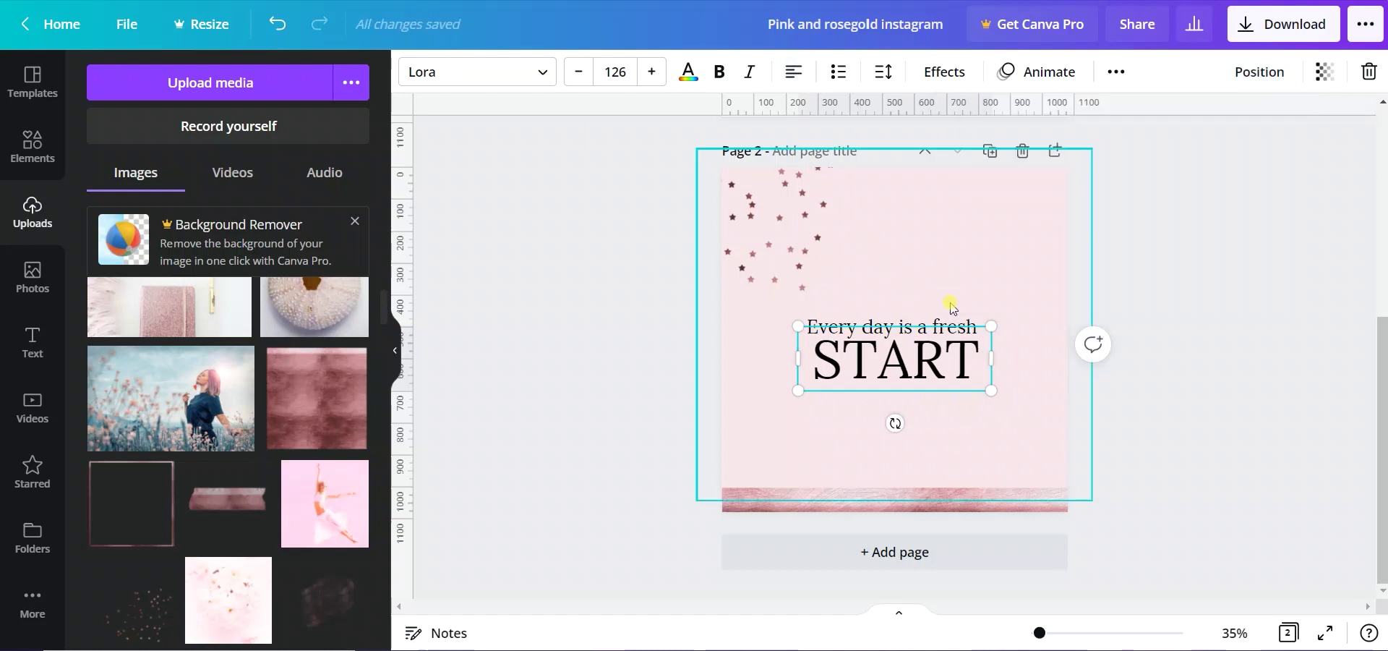
{"action": "left_click", "coordinate": [800, 81]}
{"action": "left_click", "coordinate": [1259, 71]}
{"action": "left_click", "coordinate": [1178, 239]}
{"action": "left_click", "coordinate": [952, 274]}
Step: Centre 'Every day is a fresh' above START and add a blank page 3
{"action": "left_click", "coordinate": [927, 298]}
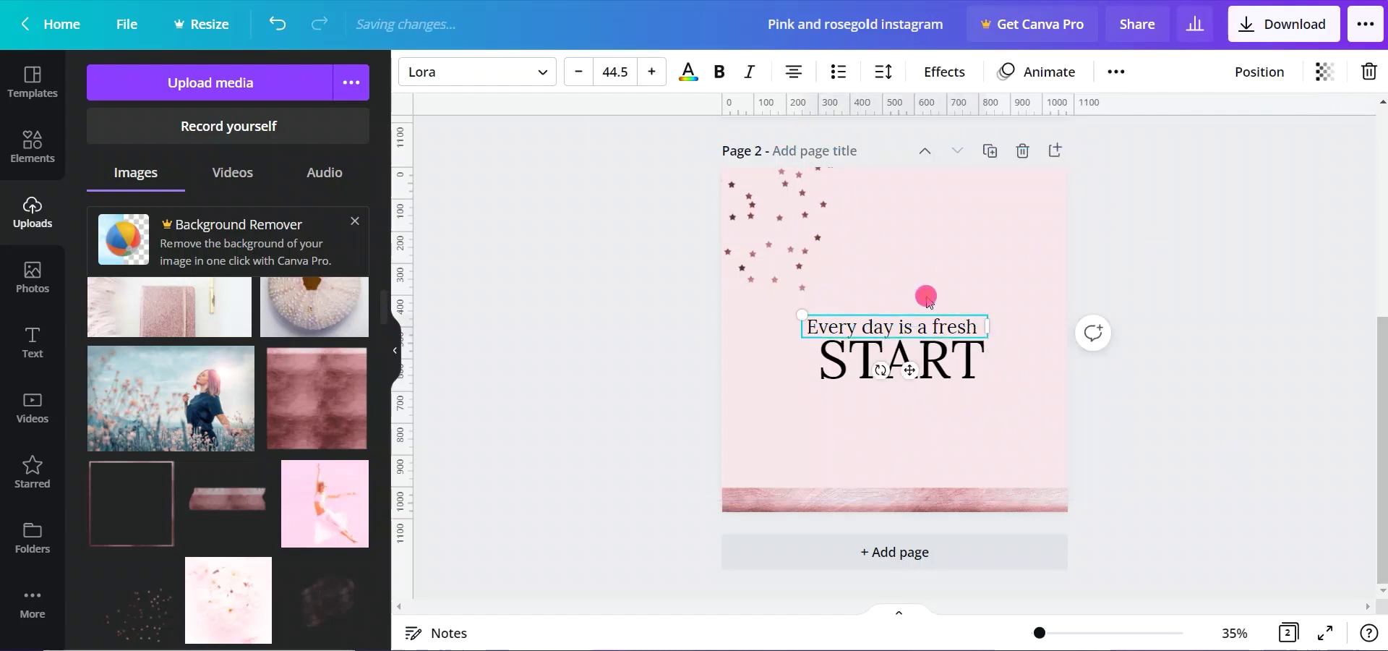
{"action": "left_click", "coordinate": [1259, 71]}
{"action": "left_click", "coordinate": [1286, 403]}
{"action": "left_click", "coordinate": [921, 320]}
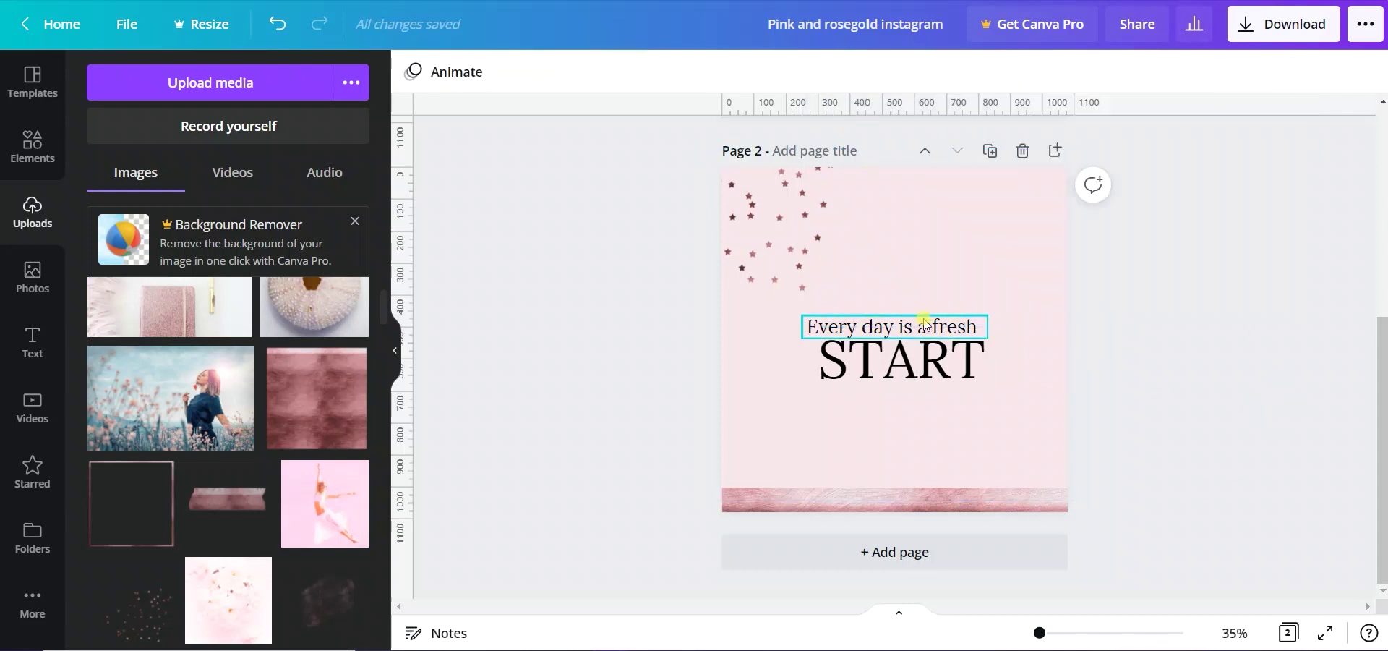
{"action": "left_click_drag", "start_coordinate": [909, 370], "coordinate": [926, 371]}
{"action": "key", "text": "ctrl+z"}
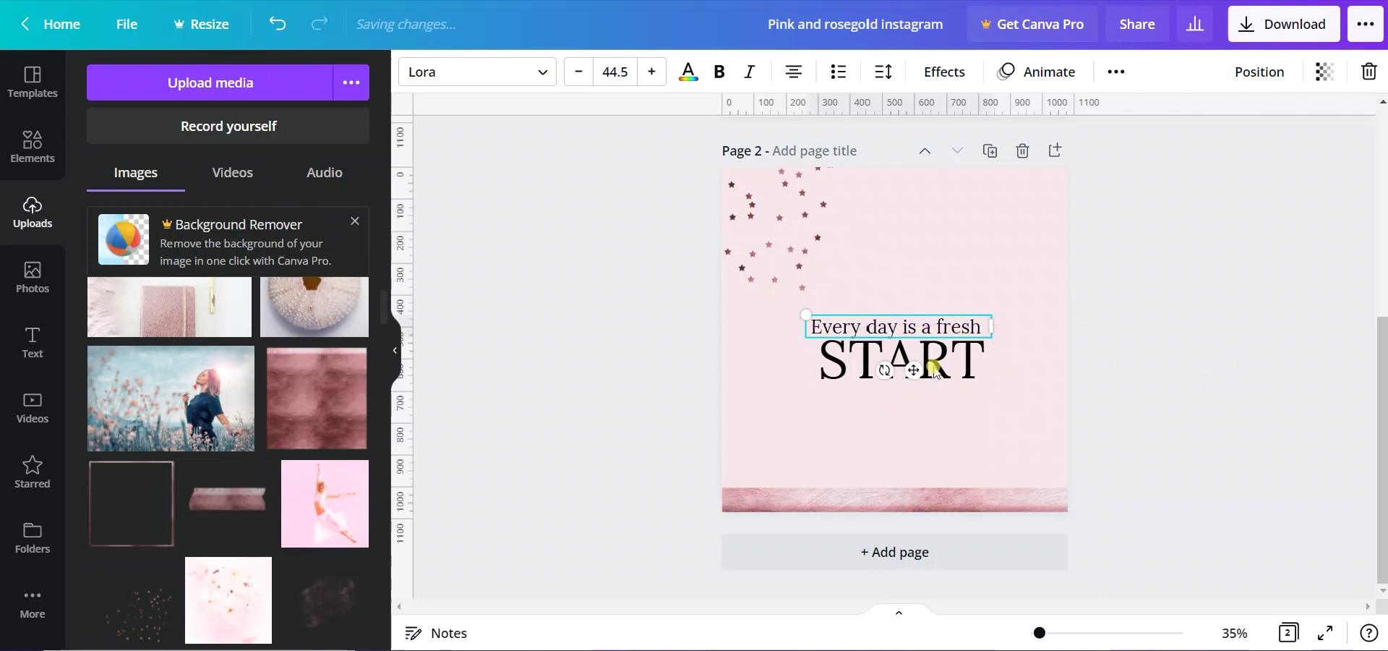
{"action": "left_click", "coordinate": [1263, 81]}
{"action": "left_click", "coordinate": [1184, 242]}
{"action": "left_click", "coordinate": [1101, 352]}
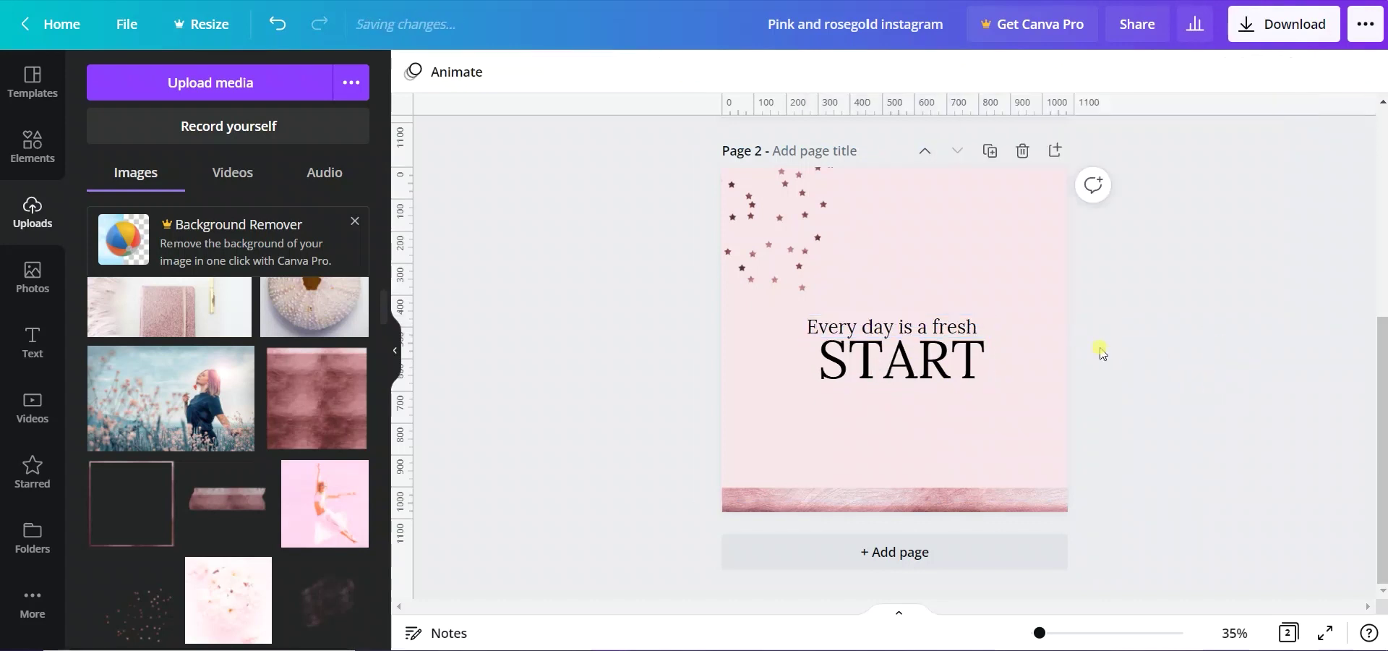
{"action": "left_click", "coordinate": [969, 324]}
{"action": "left_click_drag", "start_coordinate": [915, 370], "coordinate": [925, 369]}
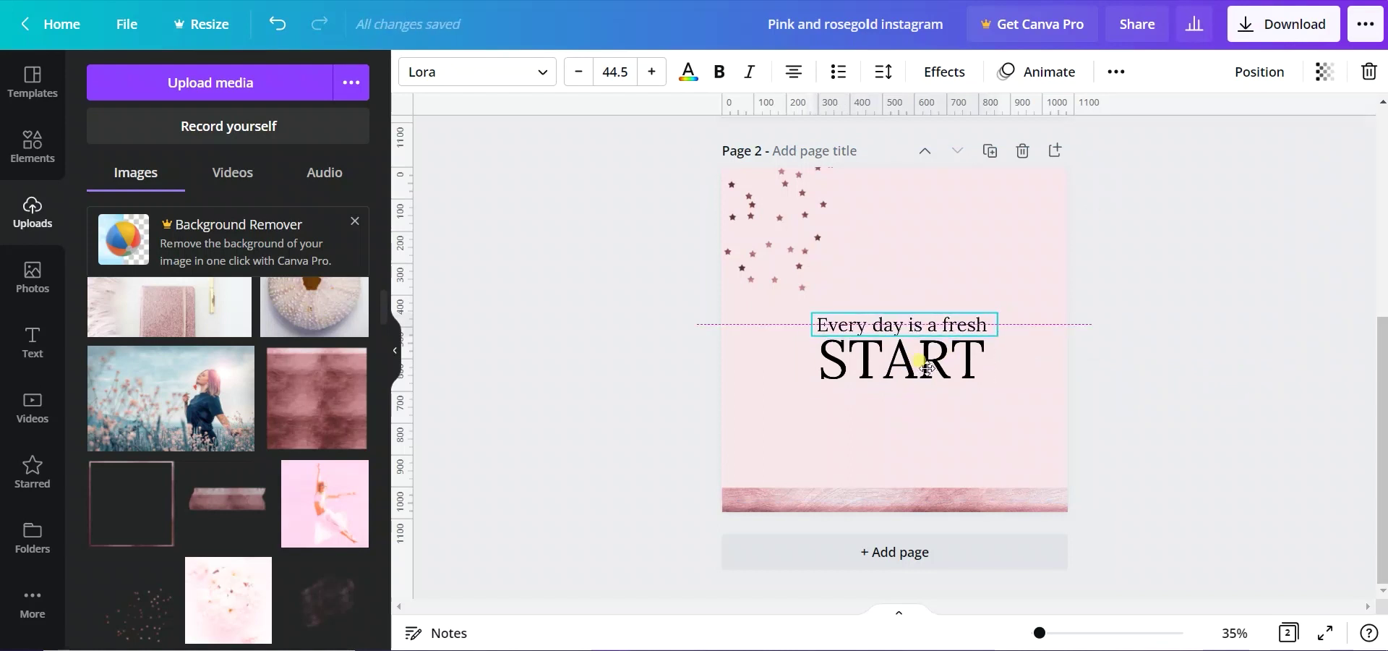
{"action": "left_click", "coordinate": [1208, 374]}
{"action": "left_click", "coordinate": [943, 551]}
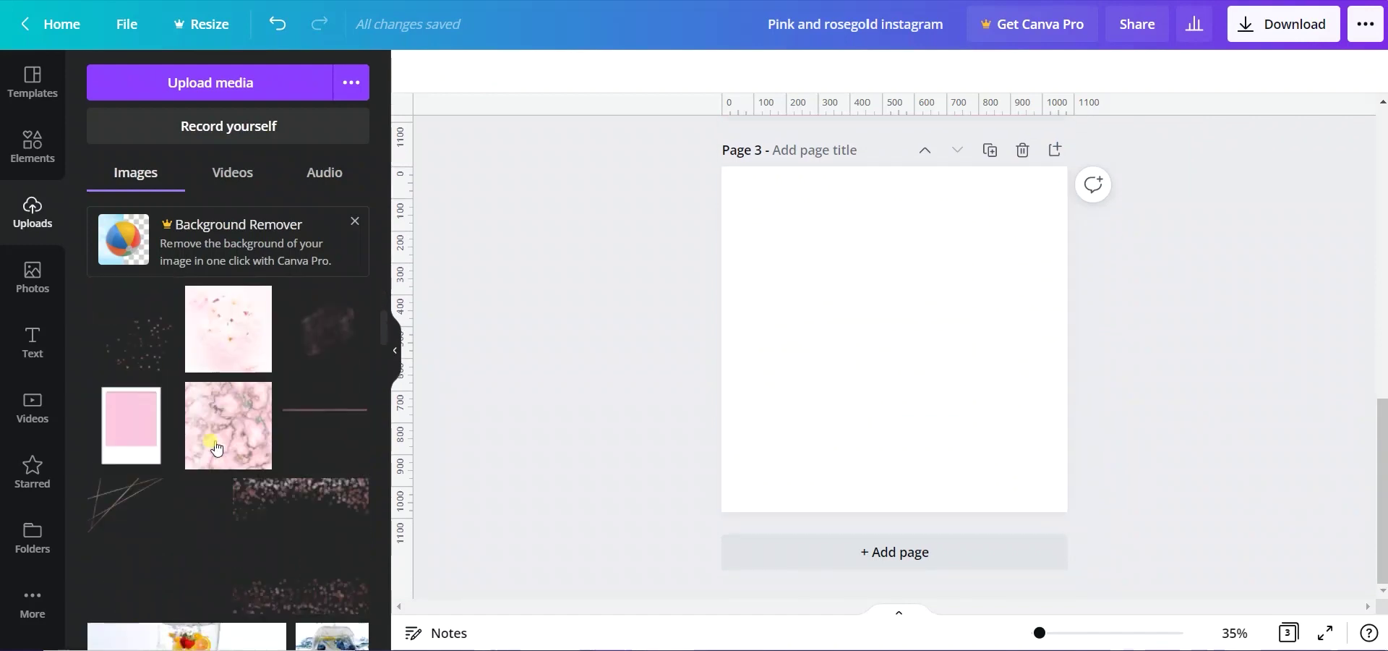
Step: Place the pink fur and notebook photo on page 3 and stretch it to fill the page
{"action": "left_click", "coordinate": [211, 440]}
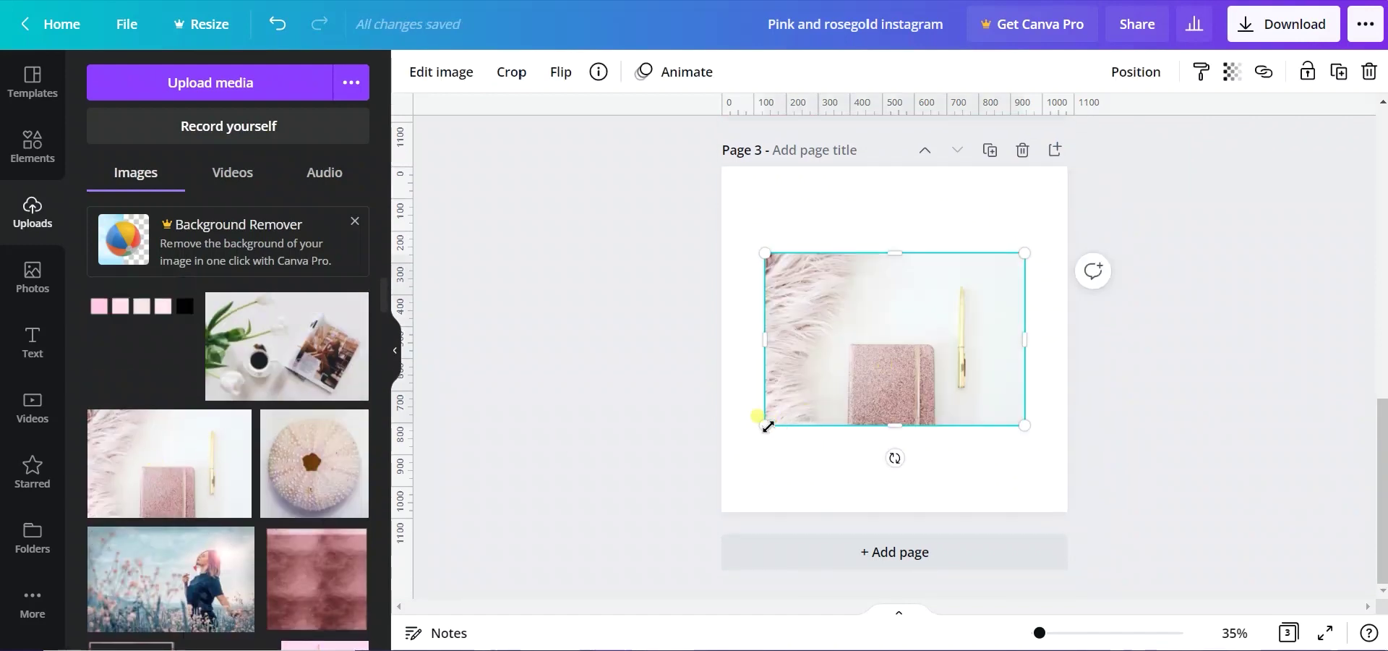
{"action": "left_click_drag", "start_coordinate": [1024, 294], "coordinate": [1116, 181]}
{"action": "left_click_drag", "start_coordinate": [765, 180], "coordinate": [712, 173]}
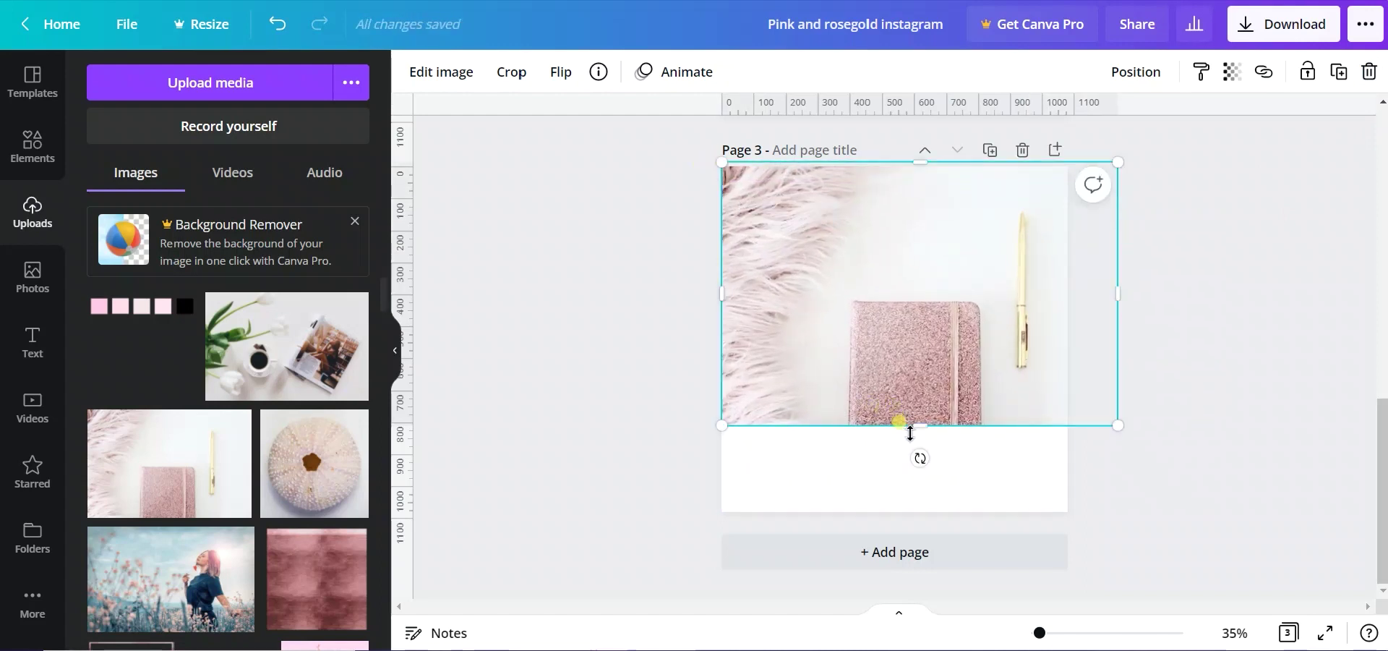
{"action": "left_click_drag", "start_coordinate": [913, 426], "coordinate": [915, 525]}
{"action": "left_click_drag", "start_coordinate": [930, 412], "coordinate": [912, 417]}
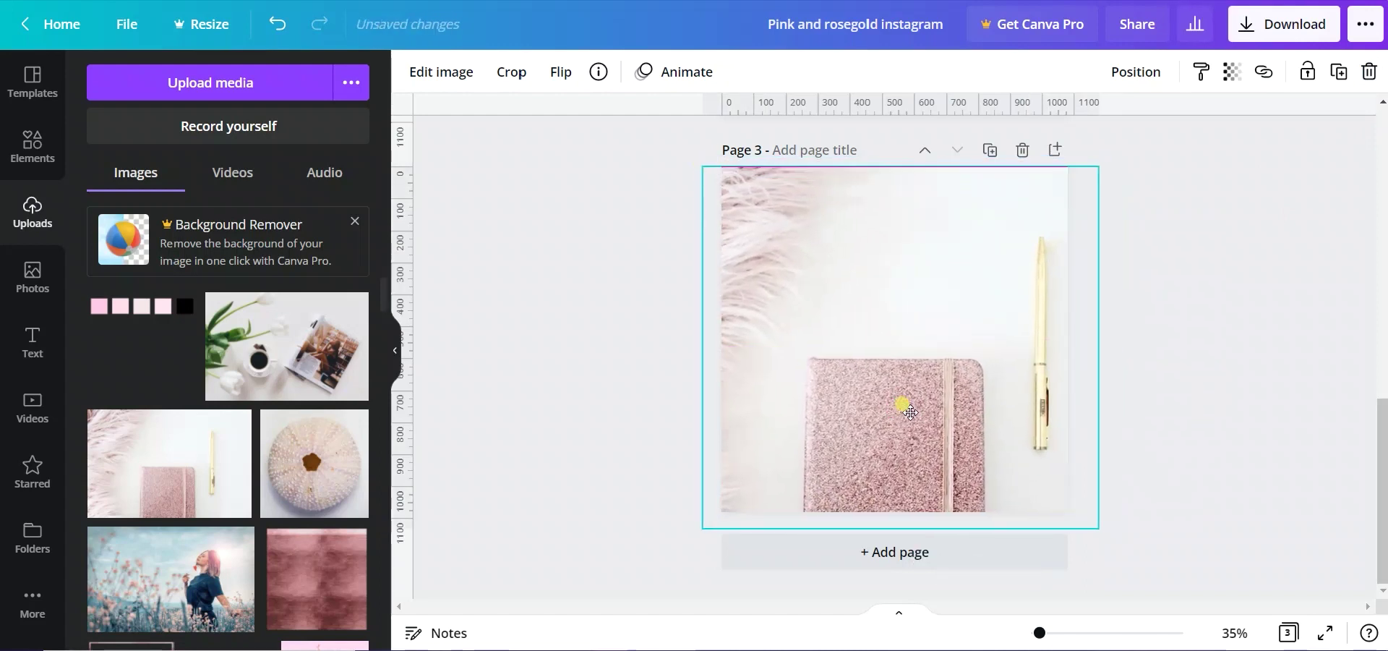
{"action": "left_click_drag", "start_coordinate": [901, 528], "coordinate": [901, 521]}
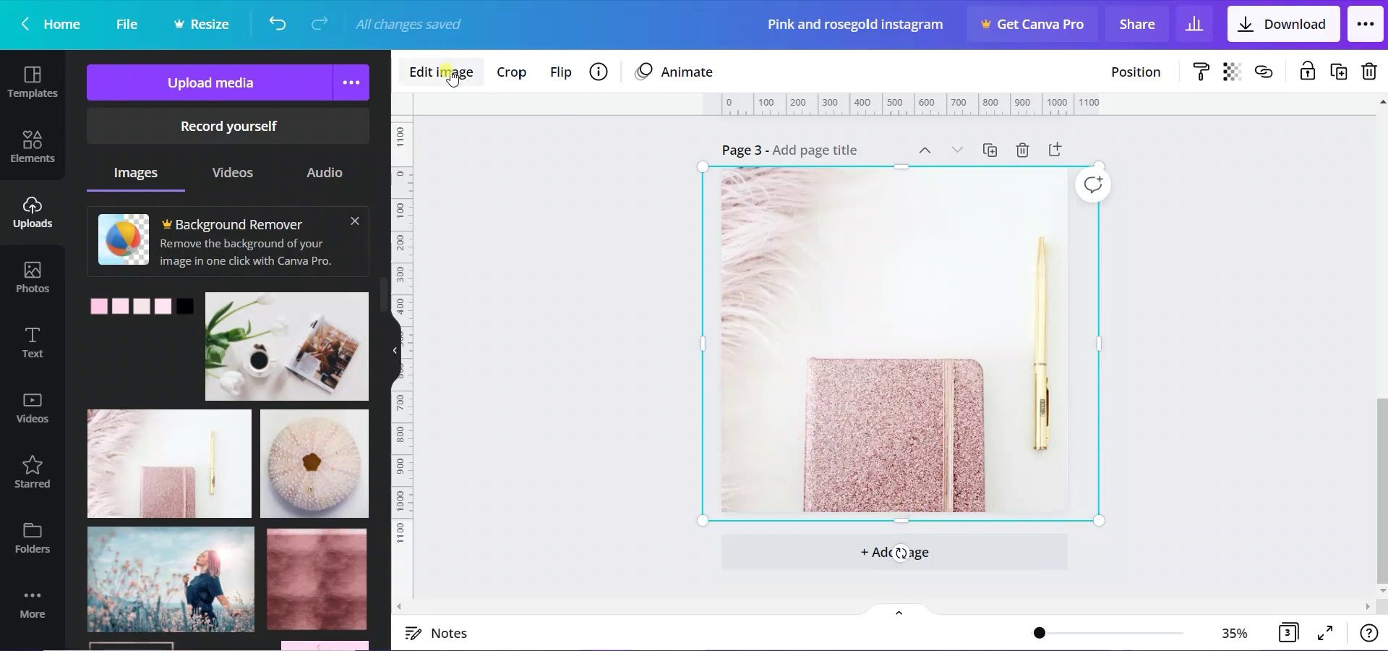
Step: Blur the notebook photo and add a light pink rectangle across the page's middle
{"action": "left_click", "coordinate": [456, 74]}
{"action": "left_click", "coordinate": [350, 412]}
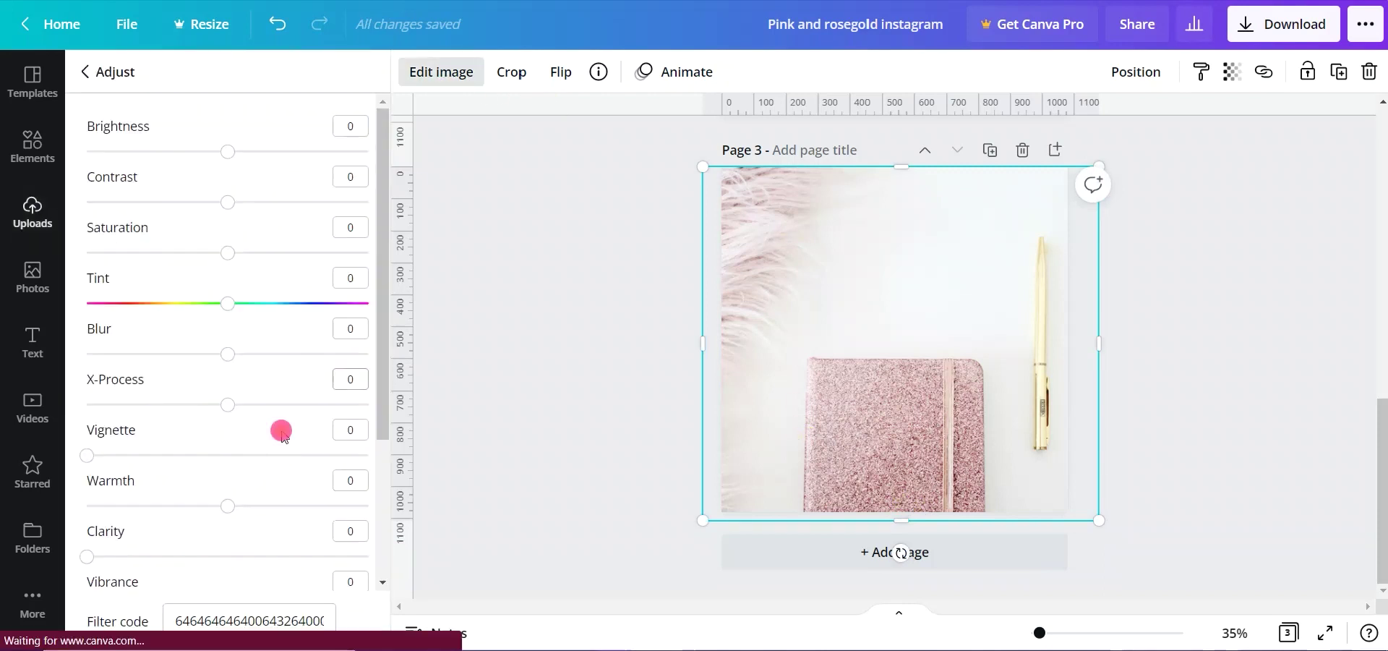
{"action": "scroll", "coordinate": [223, 496], "scroll_direction": "down", "scroll_amount": 2}
{"action": "left_click", "coordinate": [239, 267]}
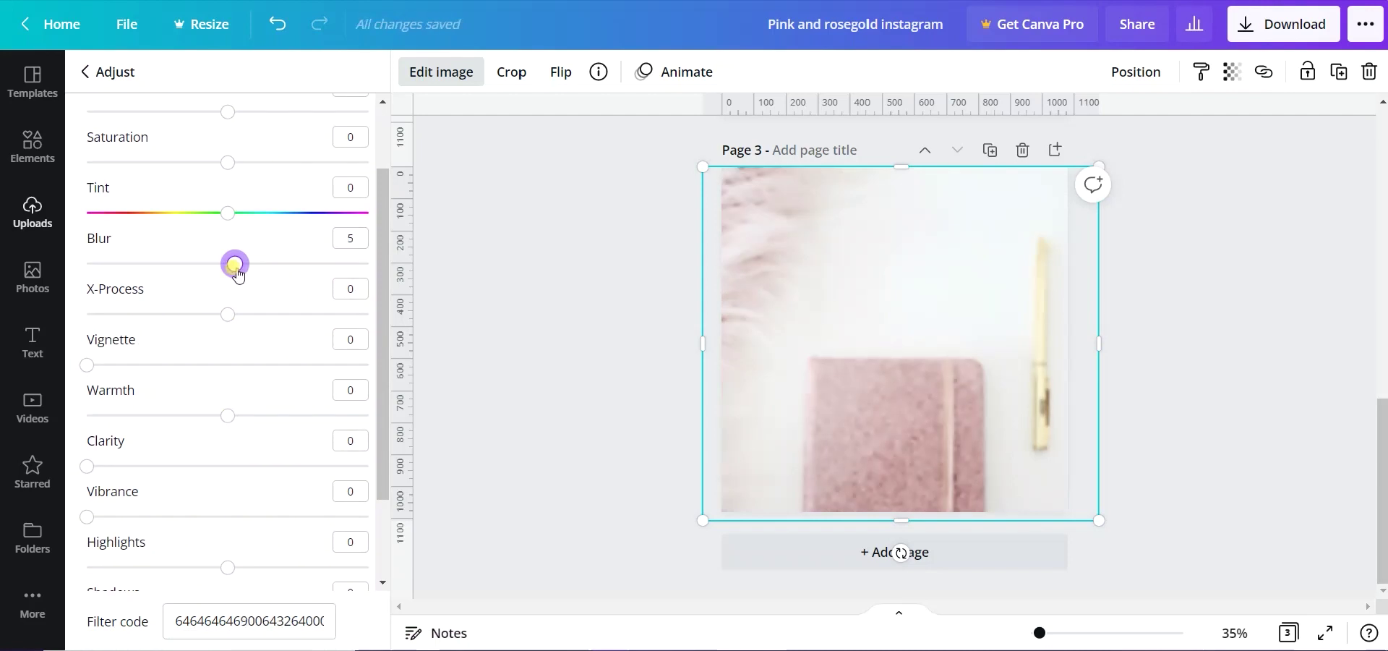
{"action": "left_click", "coordinate": [1176, 345]}
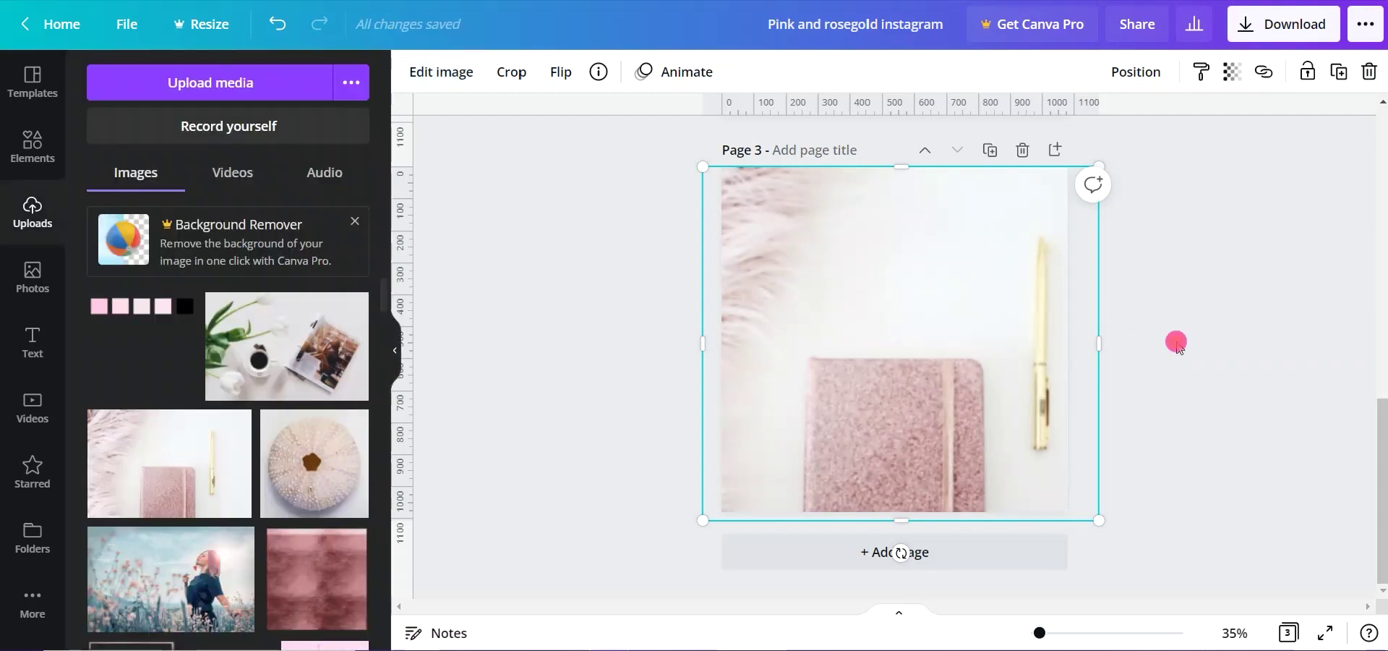
{"action": "scroll", "coordinate": [192, 477], "scroll_direction": "down", "scroll_amount": 1}
{"action": "scroll", "coordinate": [192, 477], "scroll_direction": "down", "scroll_amount": 1}
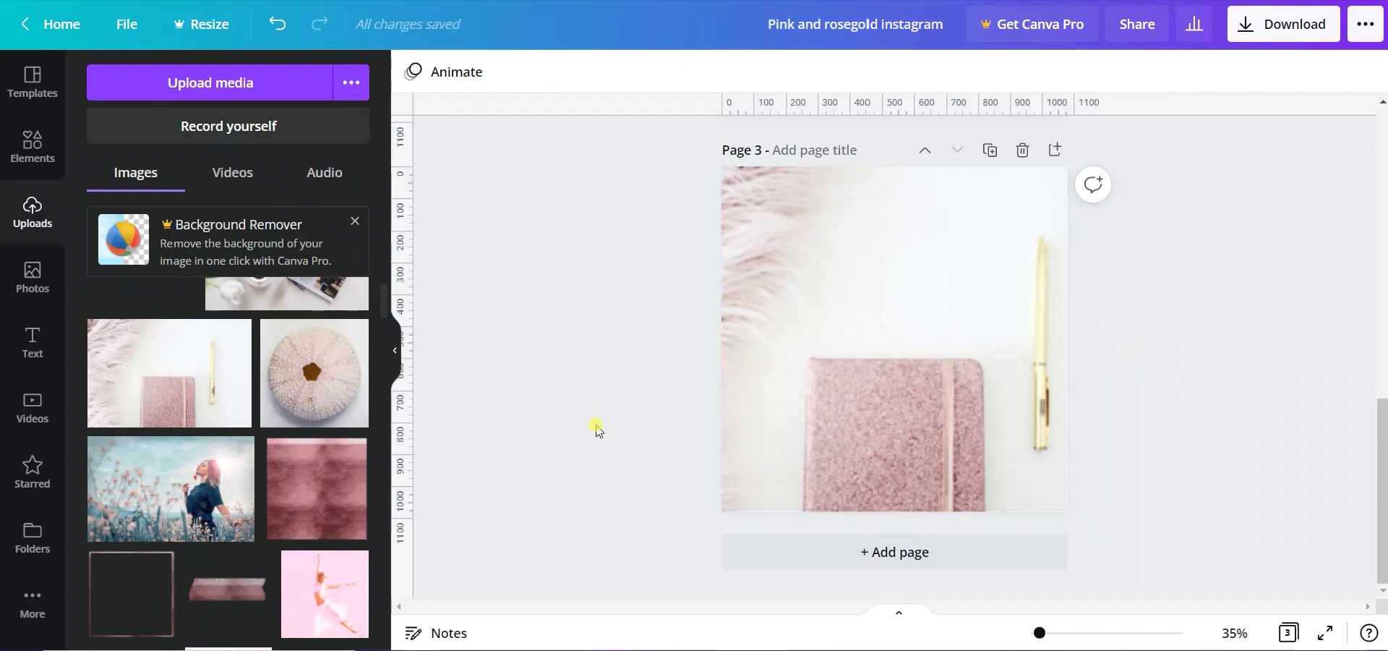
{"action": "key", "text": "r"}
{"action": "left_click_drag", "start_coordinate": [896, 193], "coordinate": [896, 297]}
Step: Reshape the page 3 rectangle into a wide band, about 943 by 446, across the notebook photo
{"action": "left_click_drag", "start_coordinate": [896, 484], "coordinate": [896, 441]}
{"action": "left_click_drag", "start_coordinate": [914, 385], "coordinate": [905, 362]}
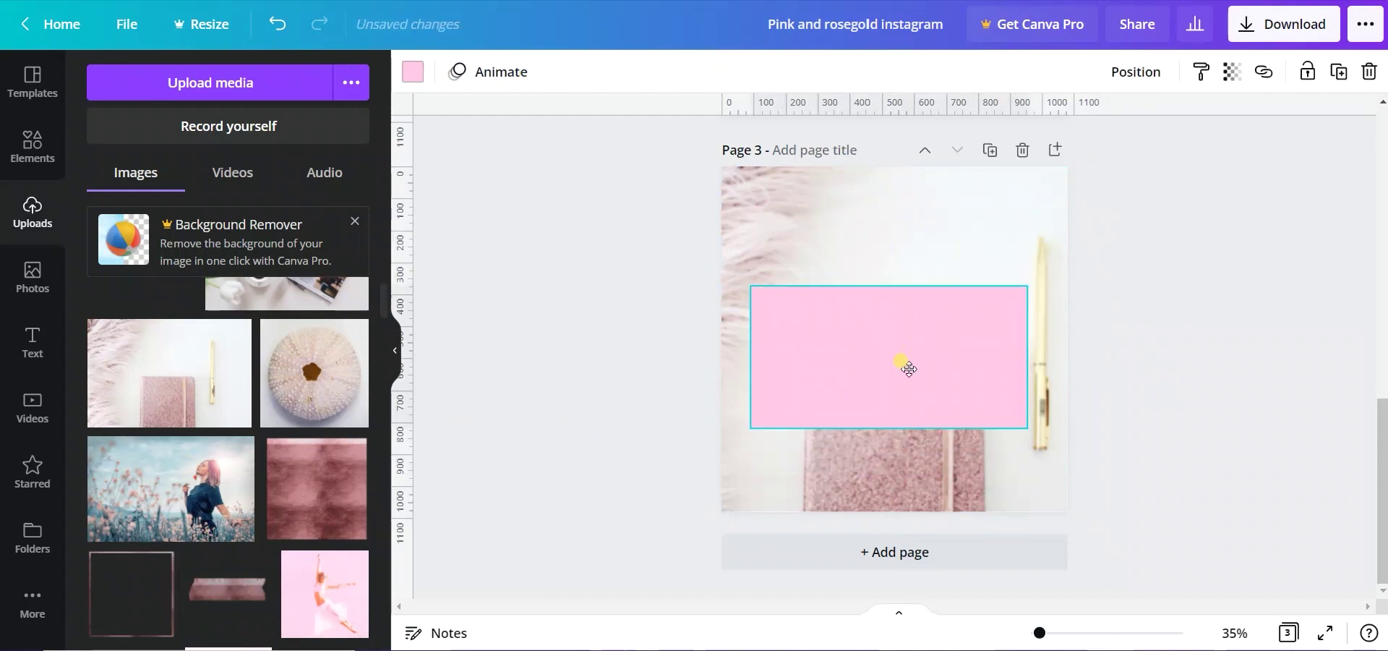
{"action": "left_click", "coordinate": [1136, 72]}
{"action": "left_click", "coordinate": [821, 384]}
{"action": "left_click_drag", "start_coordinate": [756, 348], "coordinate": [742, 349]}
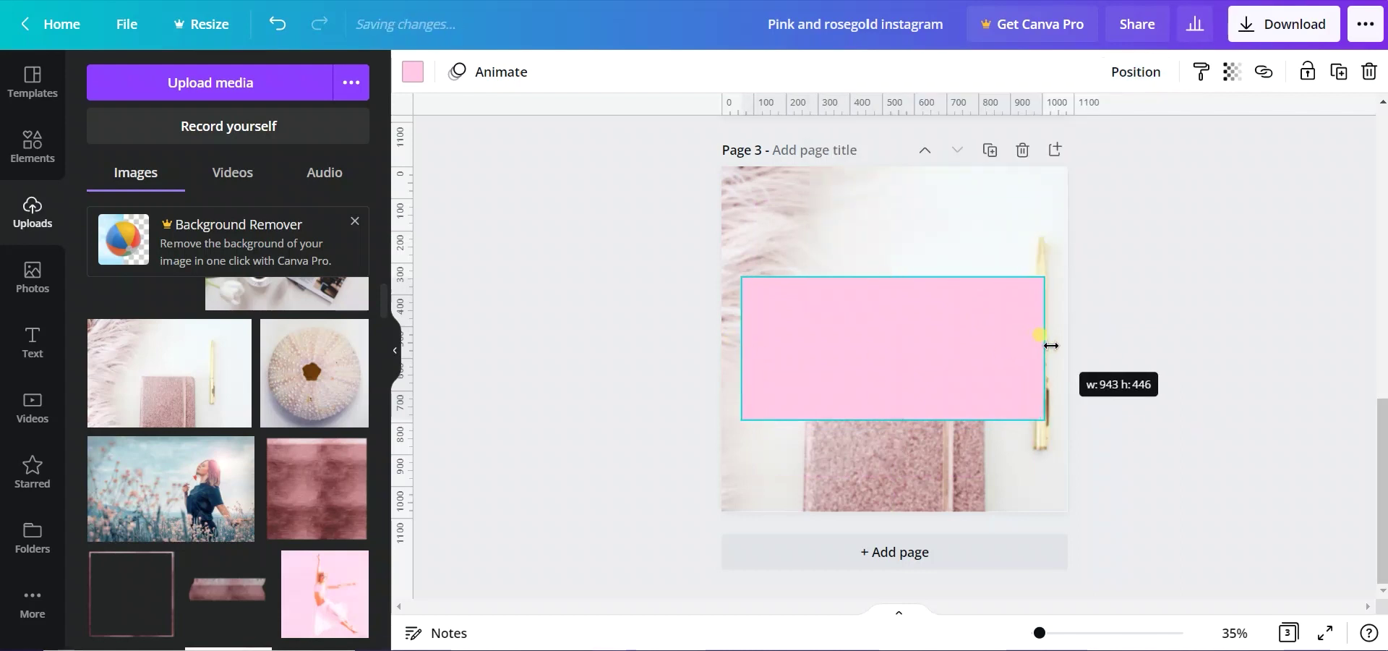
{"action": "left_click_drag", "start_coordinate": [1045, 346], "coordinate": [1047, 346]}
Step: Recolour the rectangle to the paler light-pink document colour
{"action": "left_click", "coordinate": [413, 71]}
{"action": "left_click", "coordinate": [204, 166]}
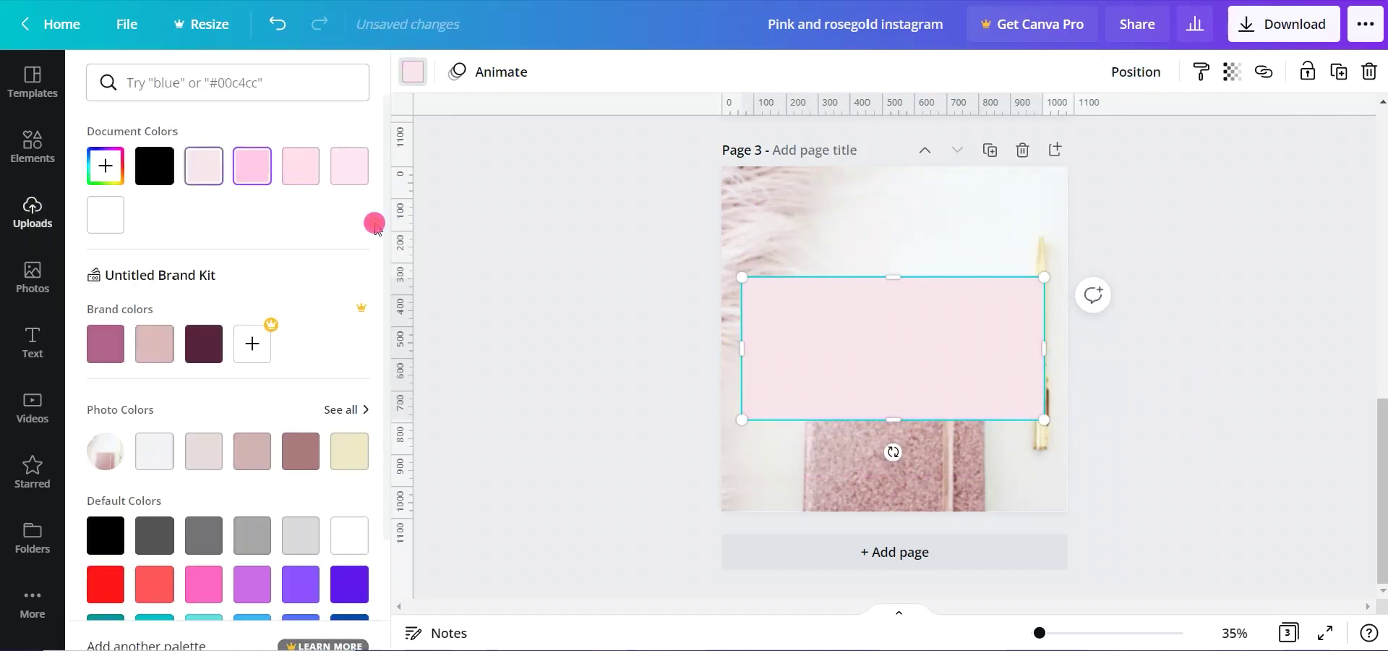
{"action": "left_click", "coordinate": [1187, 333]}
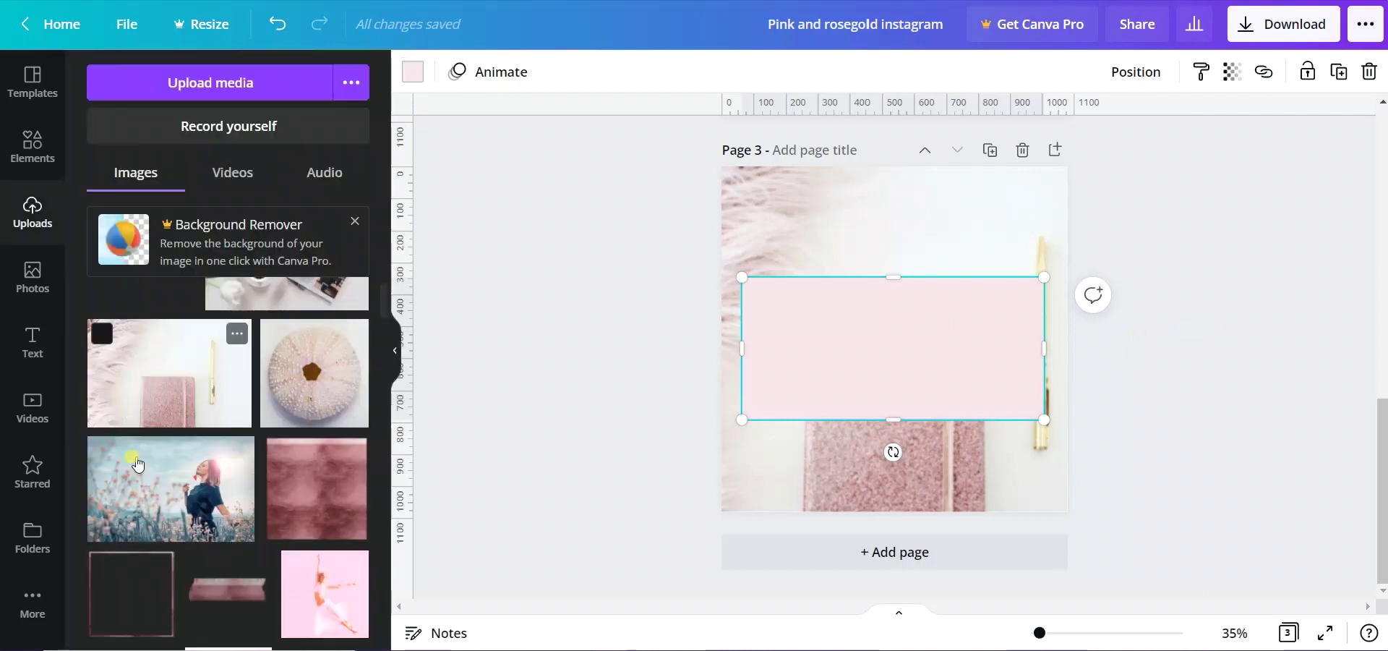
{"action": "scroll", "coordinate": [138, 463], "scroll_direction": "down", "scroll_amount": 3}
Step: Add the rose-gold line upload, crop it to a thin strip and fit it along the box's top edge
{"action": "left_click", "coordinate": [318, 587]}
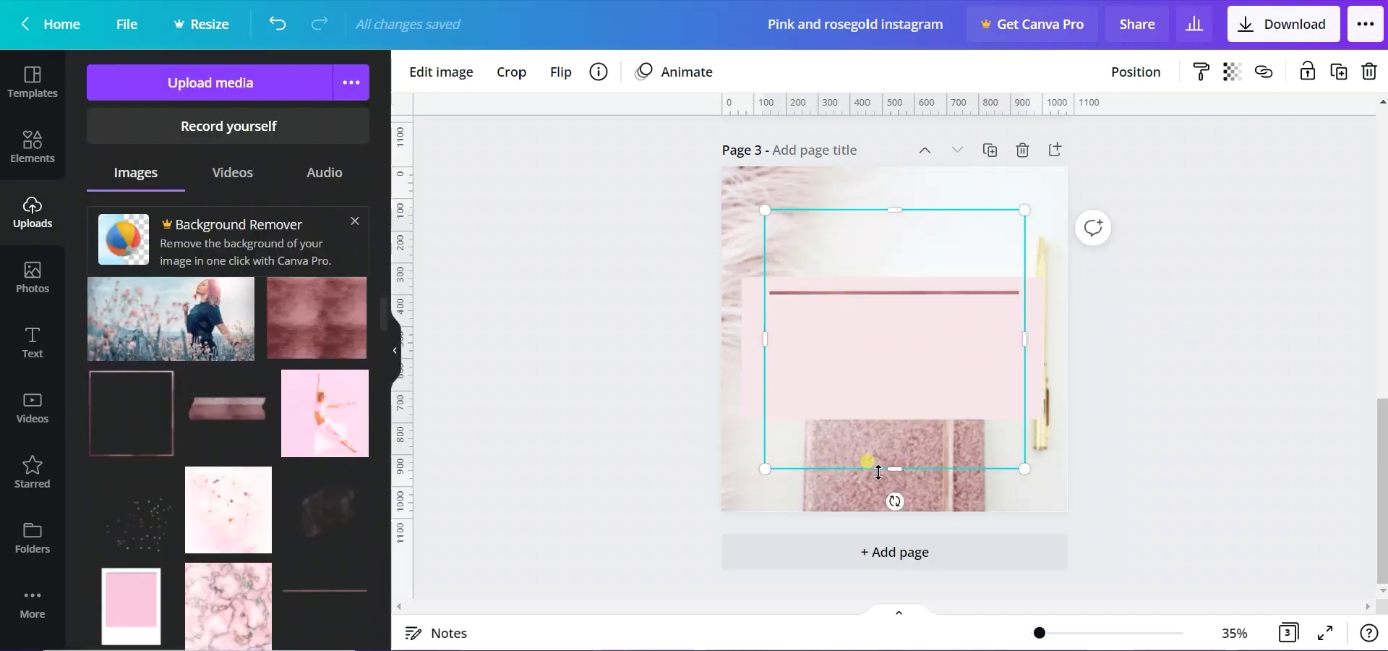
{"action": "left_click_drag", "start_coordinate": [878, 471], "coordinate": [878, 310]}
{"action": "left_click_drag", "start_coordinate": [895, 210], "coordinate": [895, 284]}
{"action": "left_click_drag", "start_coordinate": [757, 283], "coordinate": [734, 271]}
{"action": "left_click_drag", "start_coordinate": [1025, 309], "coordinate": [1034, 298]}
{"action": "left_click_drag", "start_coordinate": [894, 339], "coordinate": [904, 327]}
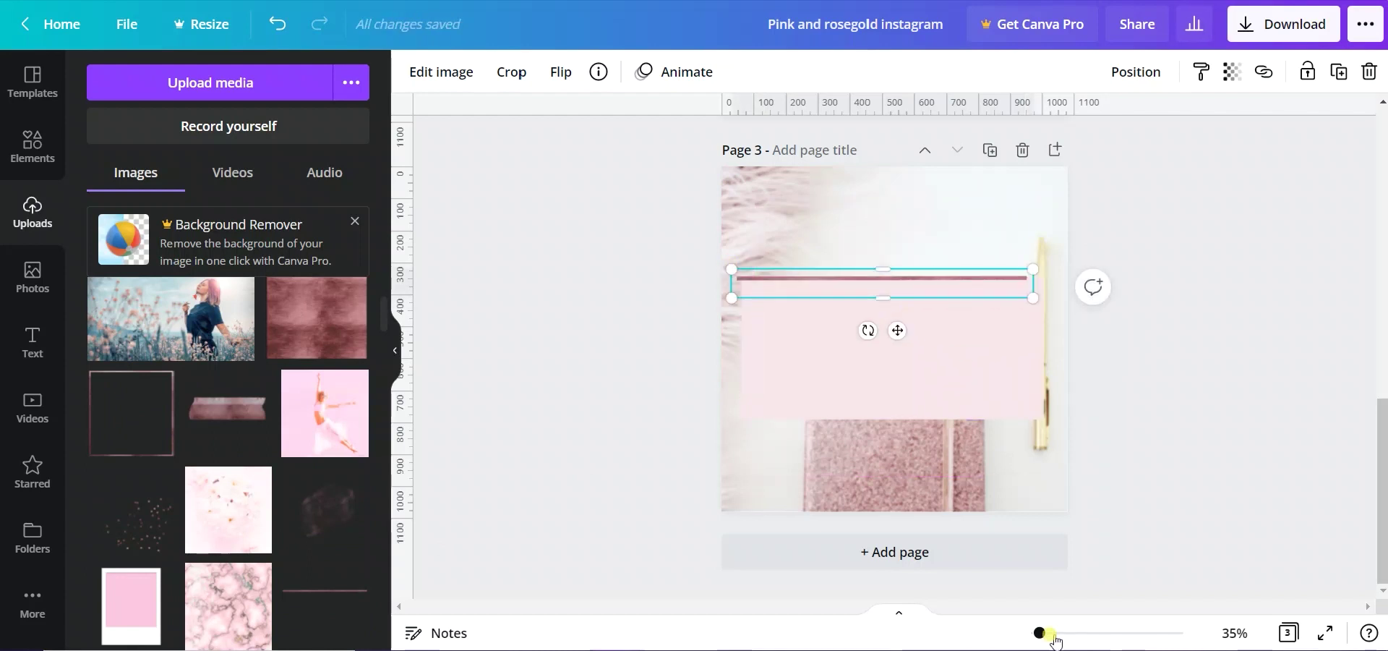
{"action": "left_click_drag", "start_coordinate": [1040, 632], "coordinate": [1056, 635]}
{"action": "mouse_move", "coordinate": [695, 185]}
{"action": "left_mouse_down"}
{"action": "mouse_move", "coordinate": [705, 168]}
{"action": "mouse_move", "coordinate": [704, 179]}
{"action": "left_mouse_up"}
{"action": "left_click_drag", "start_coordinate": [1247, 225], "coordinate": [1286, 231]}
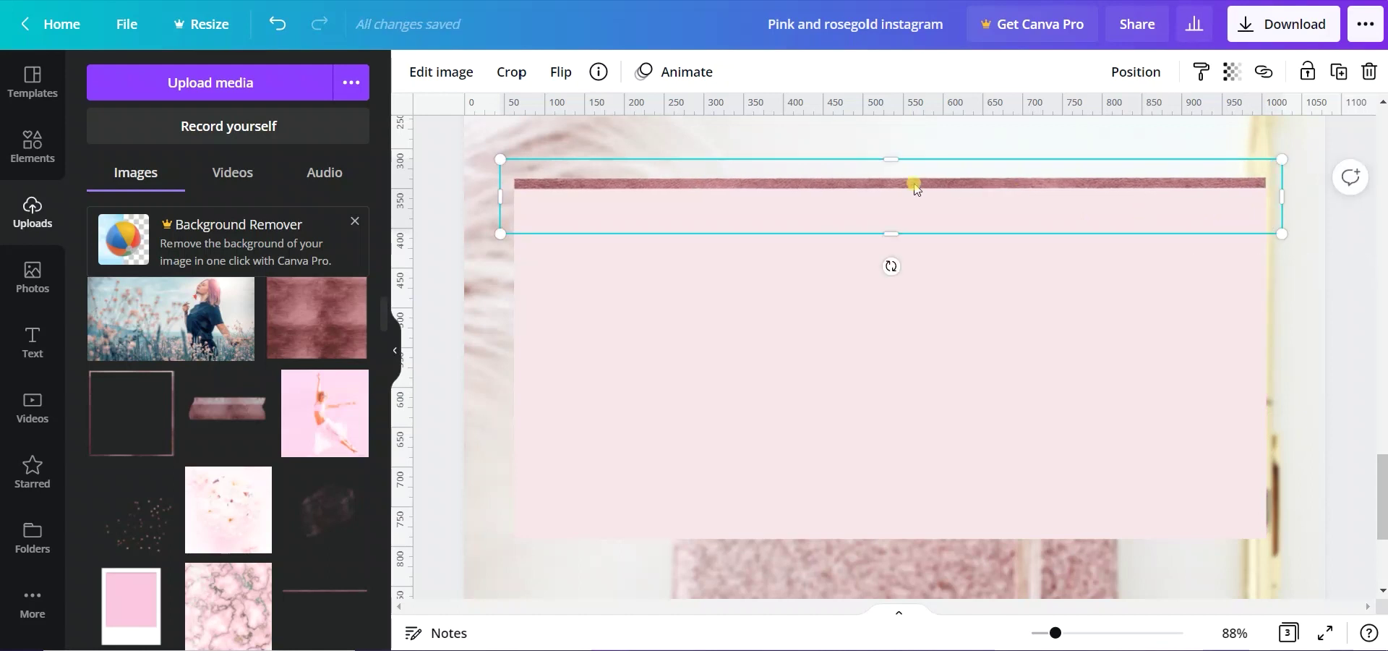
{"action": "left_click_drag", "start_coordinate": [883, 230], "coordinate": [886, 203]}
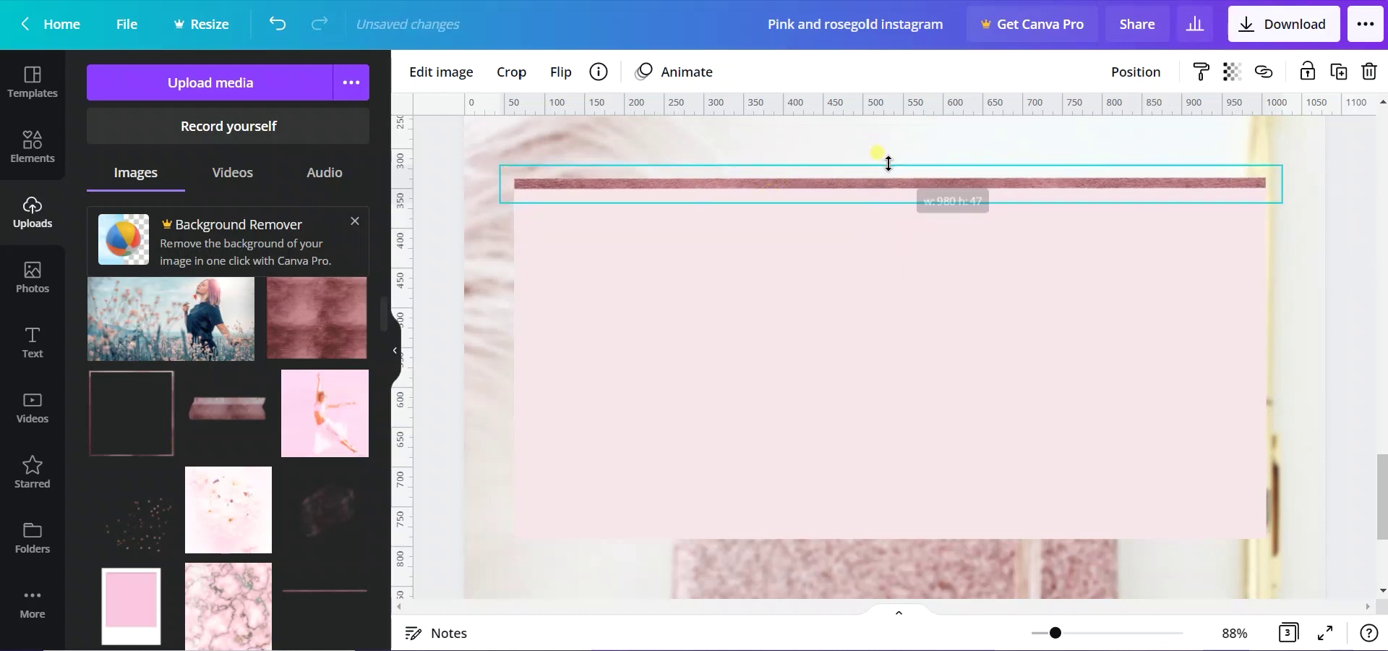
Step: Copy the rose-gold strip down to the pink box's bottom edge
{"action": "left_click_drag", "start_coordinate": [909, 243], "coordinate": [913, 606]}
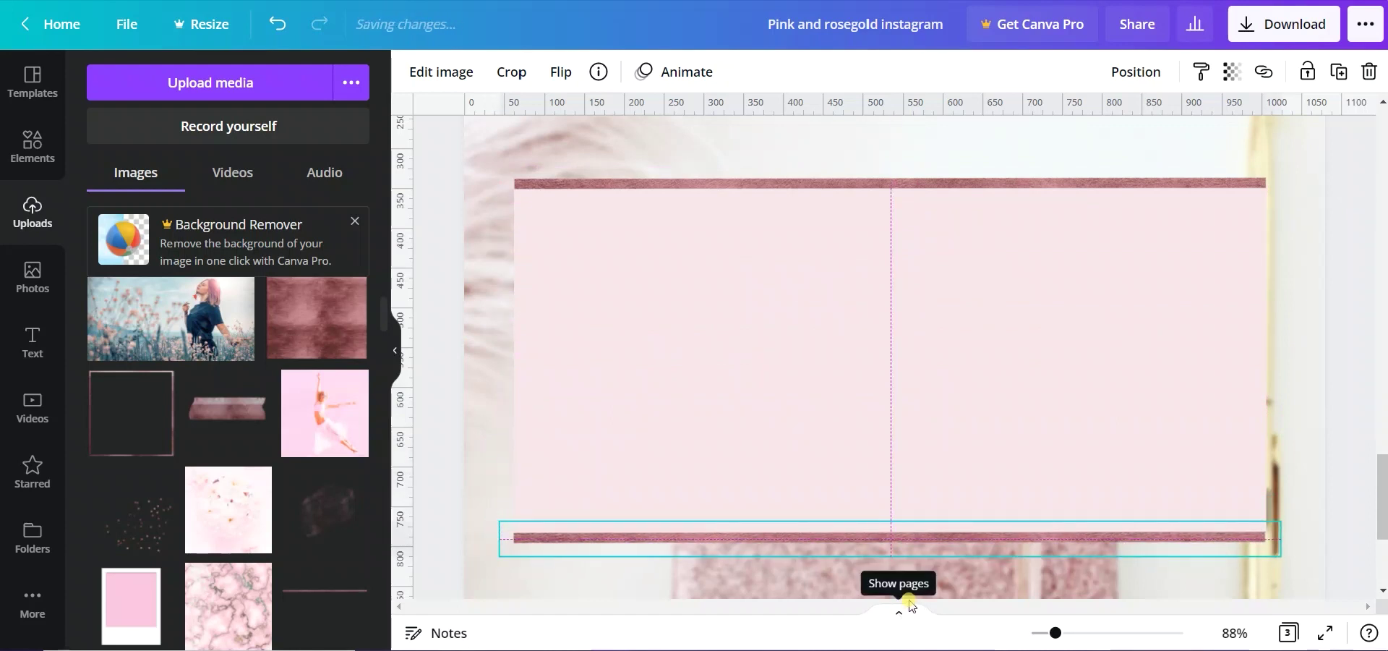
{"action": "scroll", "coordinate": [1193, 507], "scroll_direction": "down", "scroll_amount": 3}
{"action": "left_click_drag", "start_coordinate": [1055, 635], "coordinate": [1045, 637]}
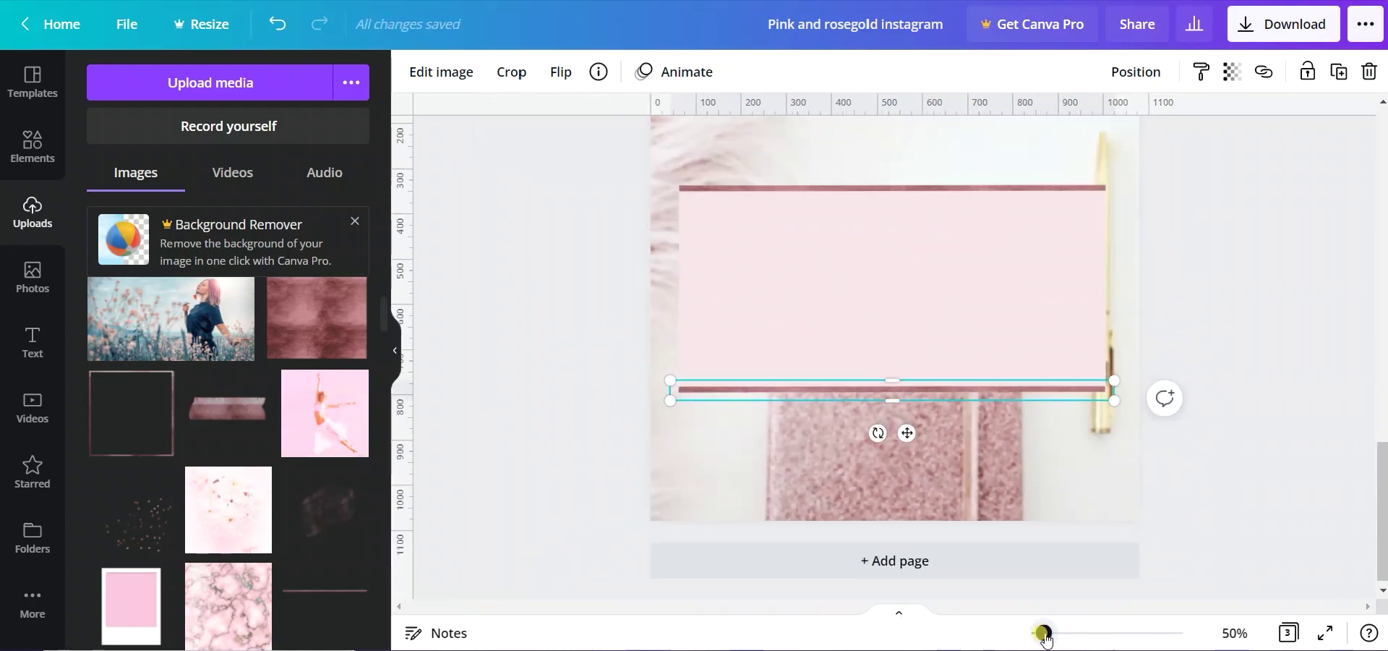
{"action": "scroll", "coordinate": [1212, 417], "scroll_direction": "up", "scroll_amount": 2}
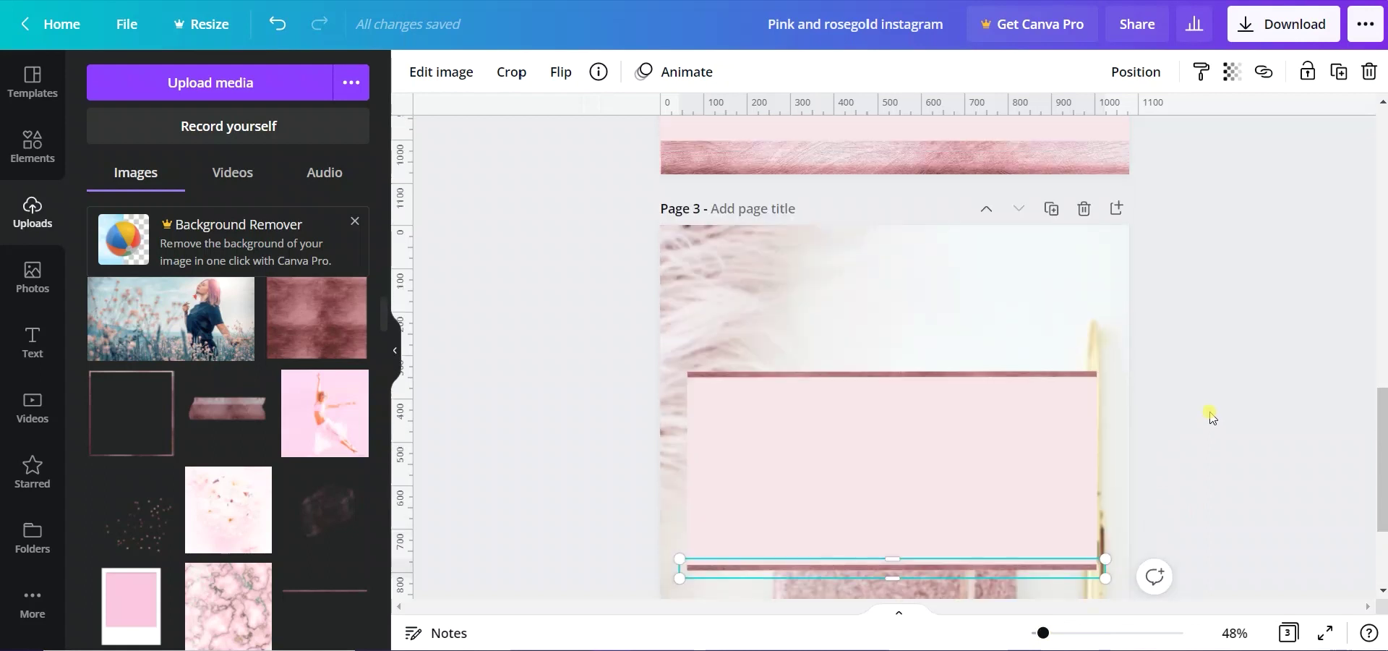
Step: Paste "Remember the days you prayed for the things you have now." centred in the pink box on three lines
{"action": "left_click", "coordinate": [1180, 350]}
{"action": "key", "text": "t"}
{"action": "right_click", "coordinate": [920, 369]}
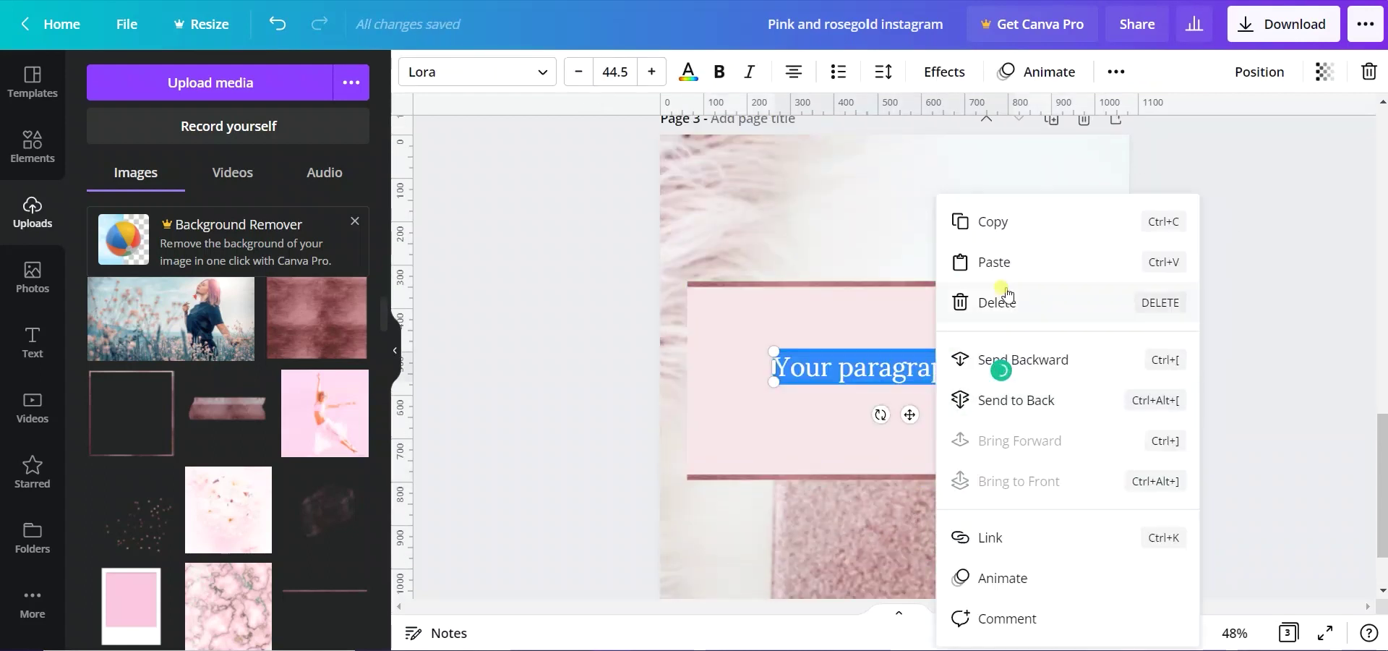
{"action": "left_click", "coordinate": [991, 258]}
{"action": "left_click", "coordinate": [1241, 398]}
{"action": "left_click", "coordinate": [800, 403]}
{"action": "key", "text": "Delete"}
{"action": "left_click_drag", "start_coordinate": [852, 470], "coordinate": [851, 409]}
{"action": "left_click_drag", "start_coordinate": [1015, 377], "coordinate": [1029, 370]}
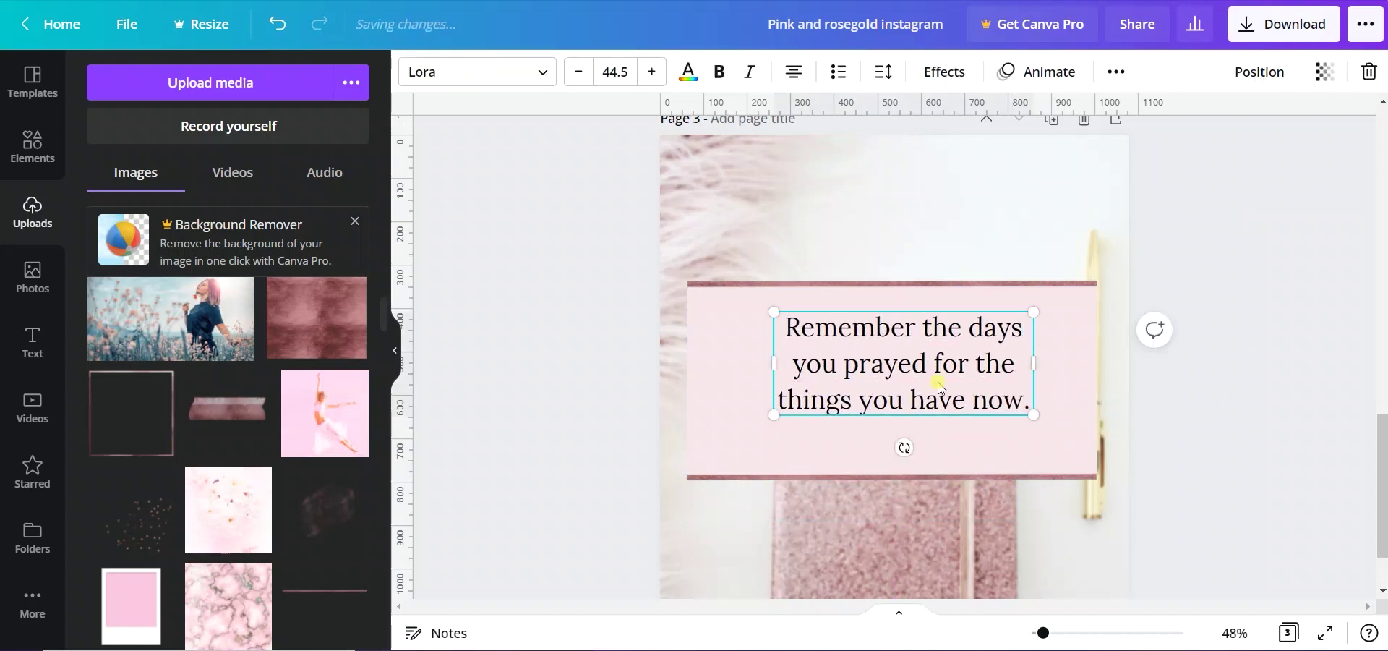
{"action": "left_click_drag", "start_coordinate": [939, 385], "coordinate": [927, 385]}
{"action": "left_click", "coordinate": [1230, 425]}
Step: Add page 4 with the pale pink flower photo
{"action": "scroll", "coordinate": [1235, 428], "scroll_direction": "down", "scroll_amount": 2}
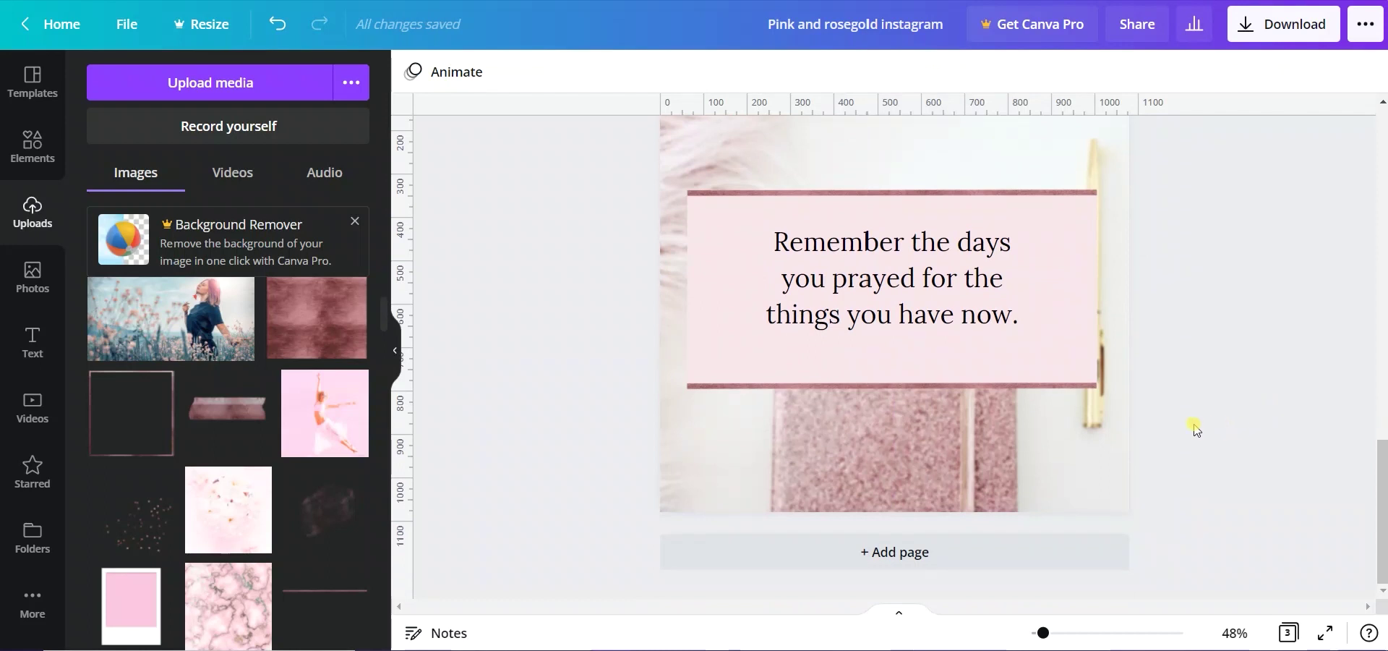
{"action": "left_click", "coordinate": [875, 557]}
{"action": "left_click", "coordinate": [233, 533]}
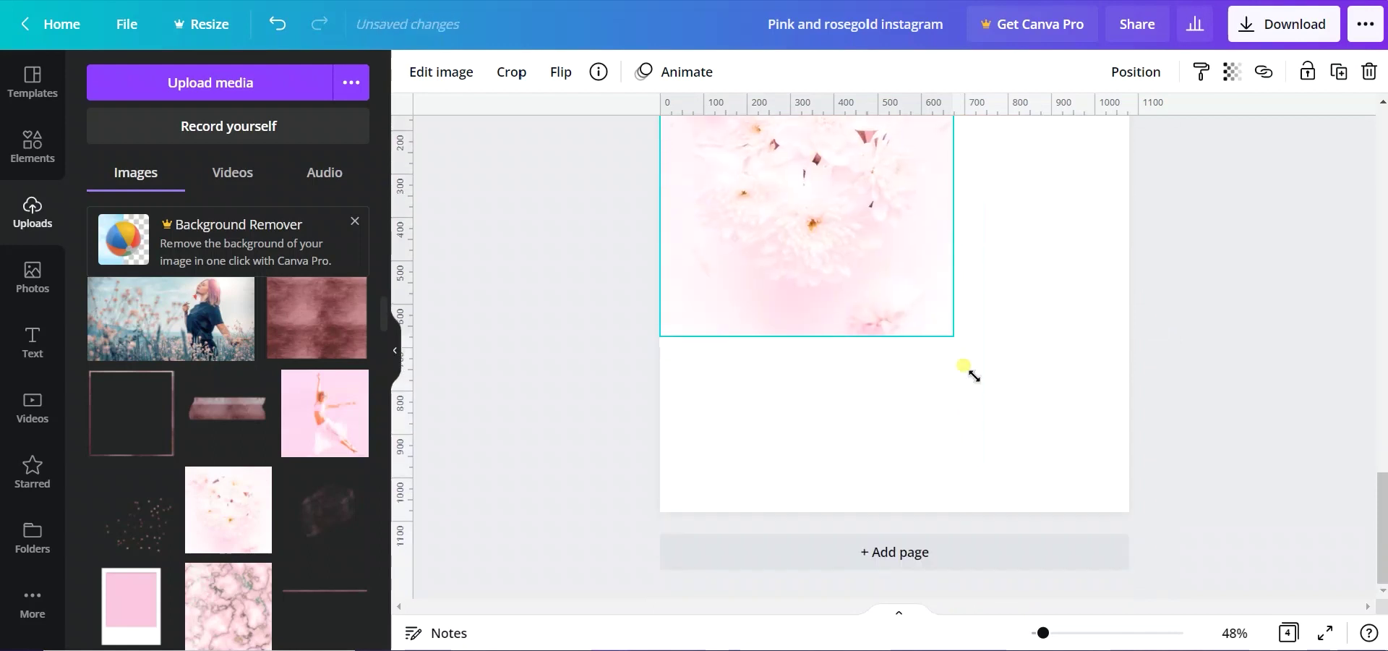
Step: Stretch the flower photo over page 4 and centre a 920 × 920 rose-gold frame on it
{"action": "left_click_drag", "start_coordinate": [950, 333], "coordinate": [1124, 513]}
{"action": "left_click", "coordinate": [167, 432]}
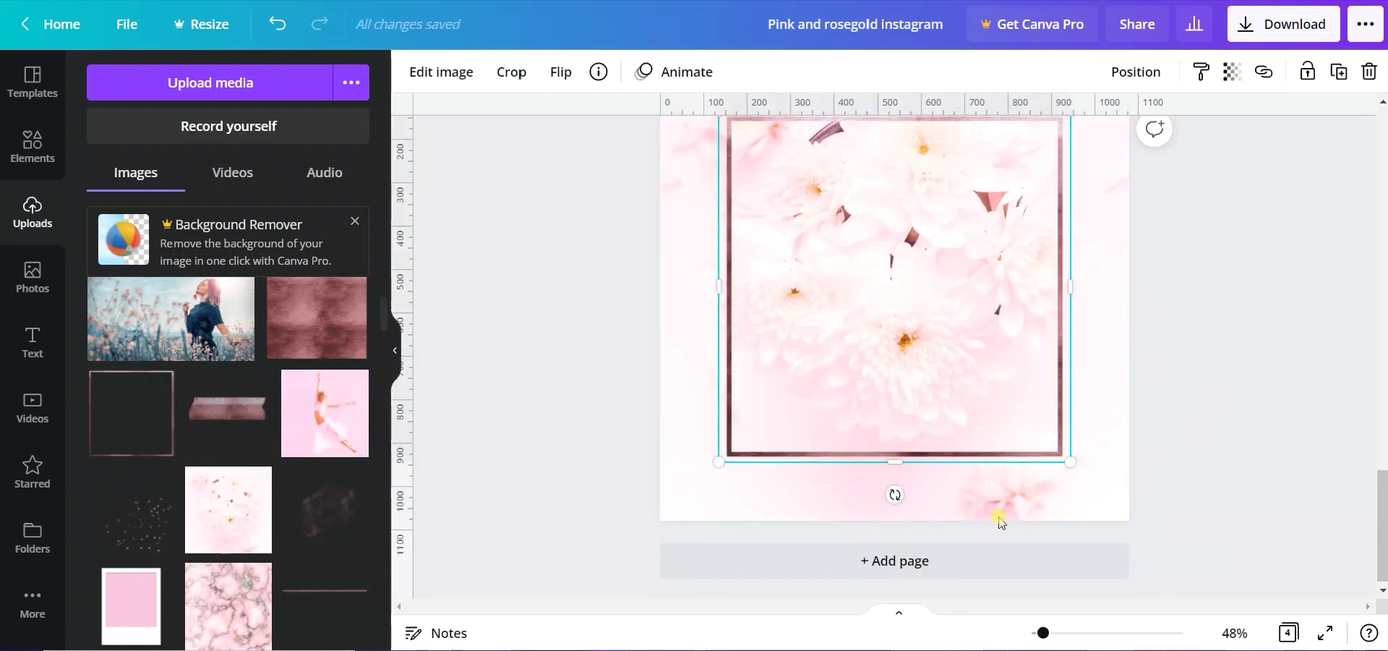
{"action": "mouse_move", "coordinate": [961, 465]}
{"action": "left_mouse_down"}
{"action": "mouse_move", "coordinate": [921, 438]}
{"action": "mouse_move", "coordinate": [938, 442]}
{"action": "left_mouse_up"}
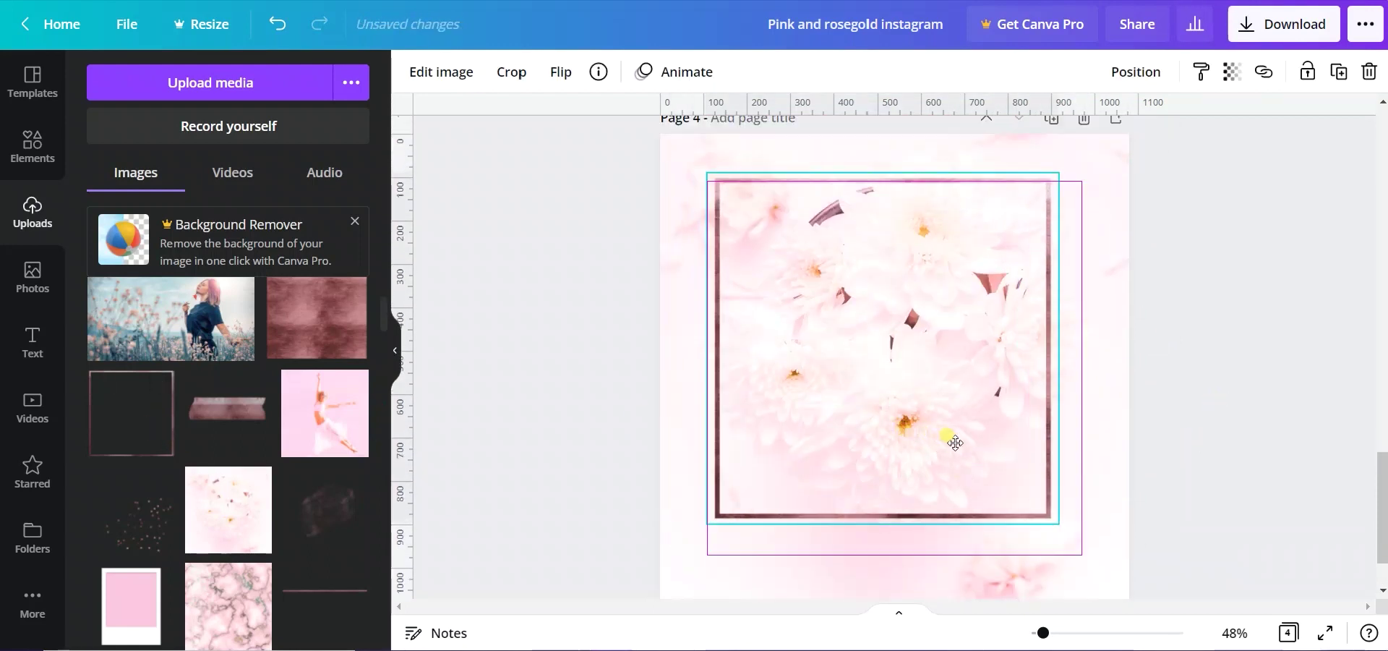
{"action": "left_click_drag", "start_coordinate": [1062, 528], "coordinate": [1104, 582]}
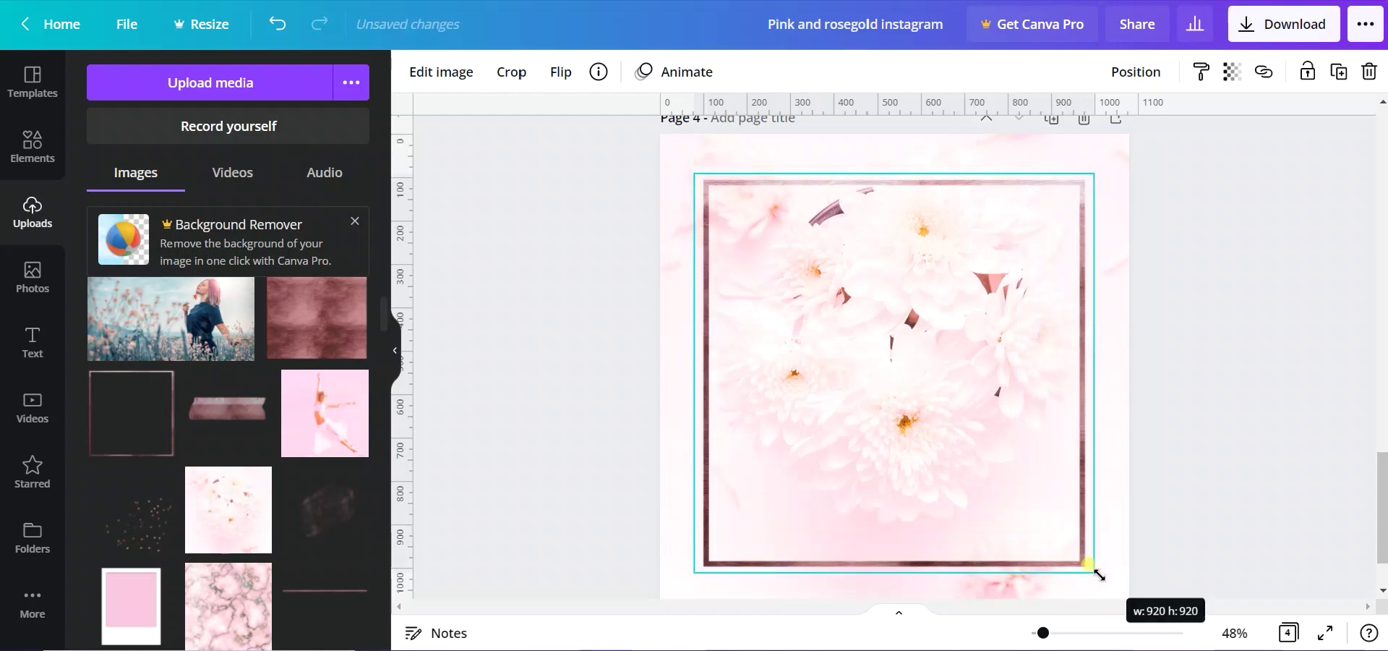
{"action": "left_click", "coordinate": [1134, 70]}
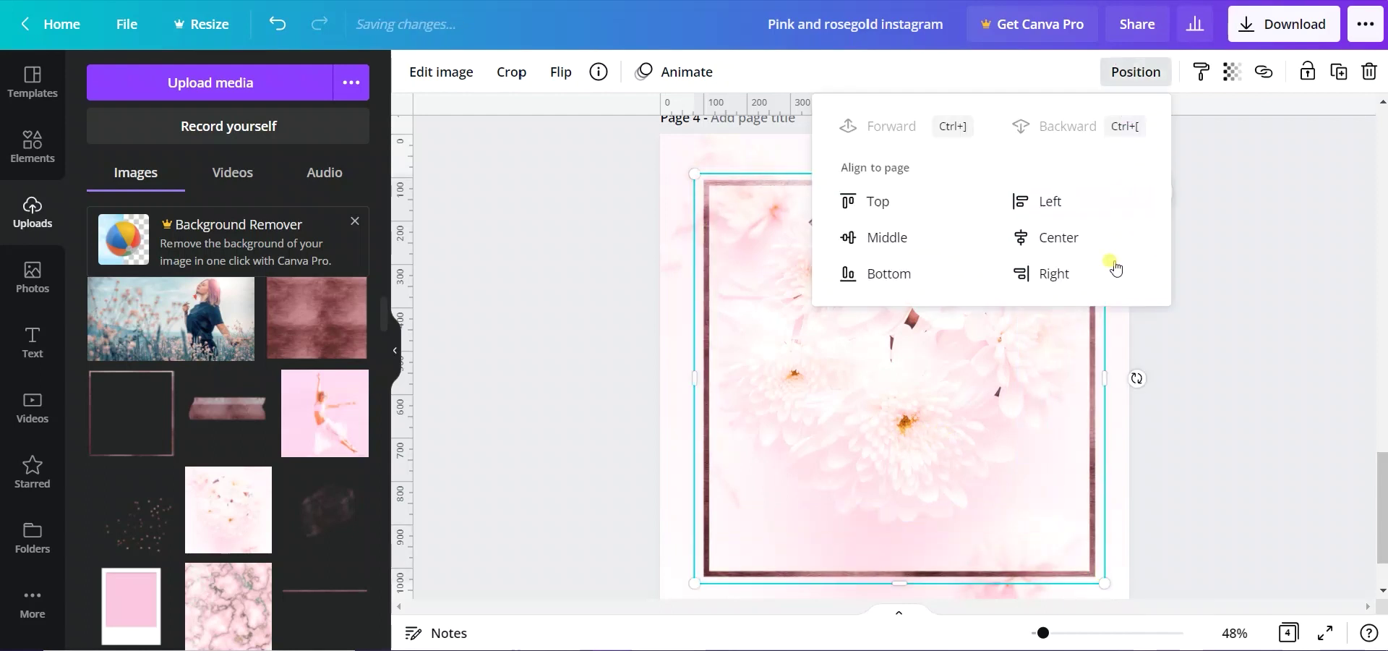
{"action": "left_click", "coordinate": [924, 241]}
{"action": "left_click", "coordinate": [1222, 381]}
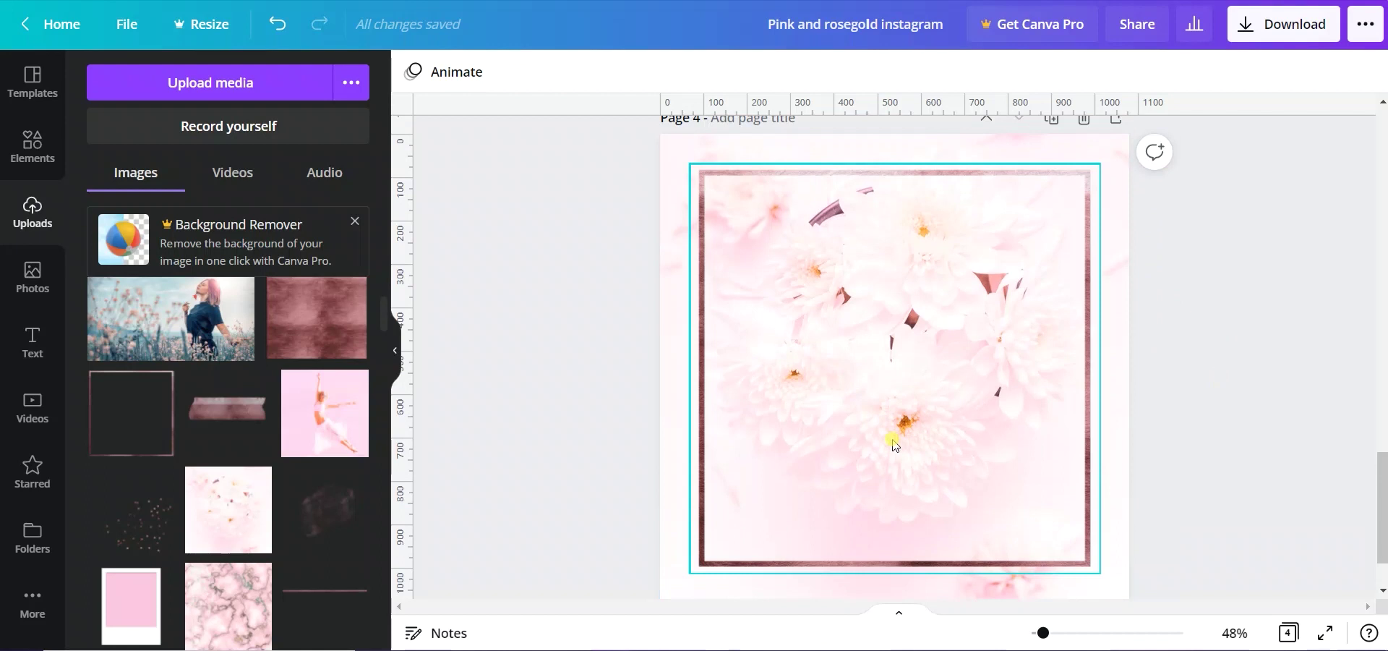
Step: Add a text box and select the quote "Remember why you started and don't give up." in Notepad
{"action": "key", "text": "t"}
{"action": "left_click_drag", "start_coordinate": [1001, 371], "coordinate": [817, 381]}
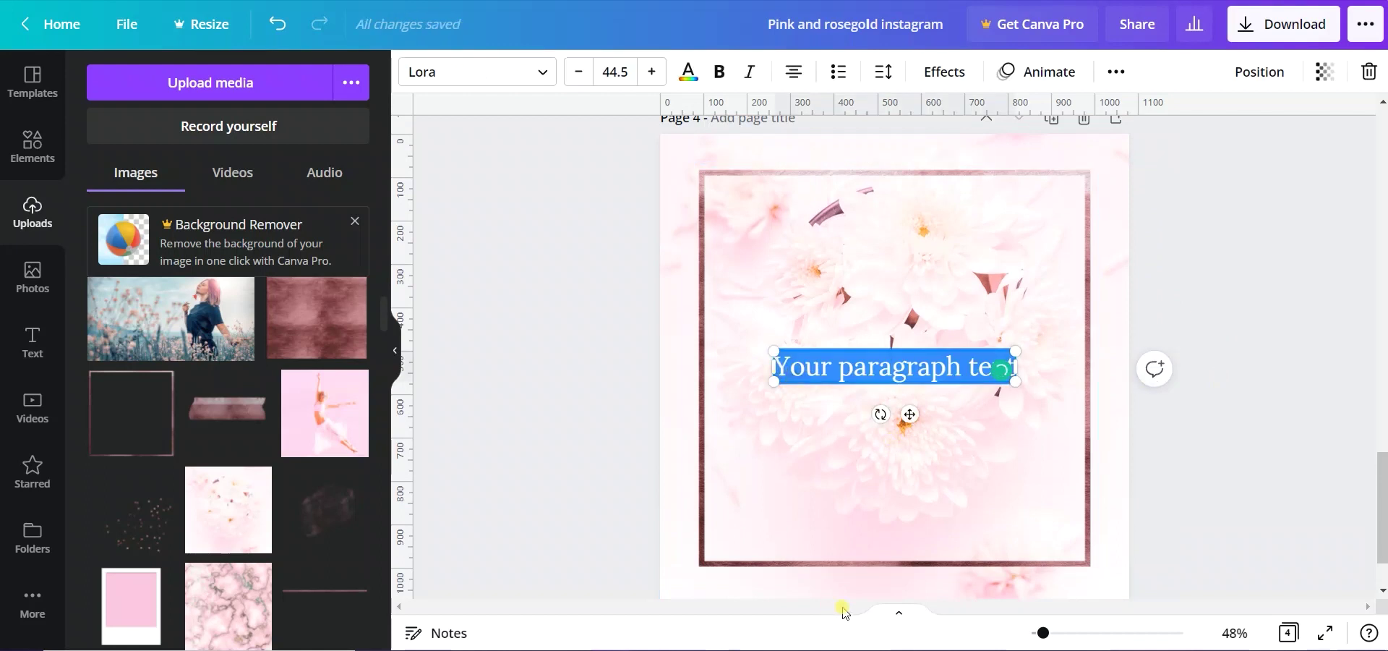
{"action": "key", "text": "alt+Tab"}
{"action": "left_click_drag", "start_coordinate": [836, 151], "coordinate": [523, 151]}
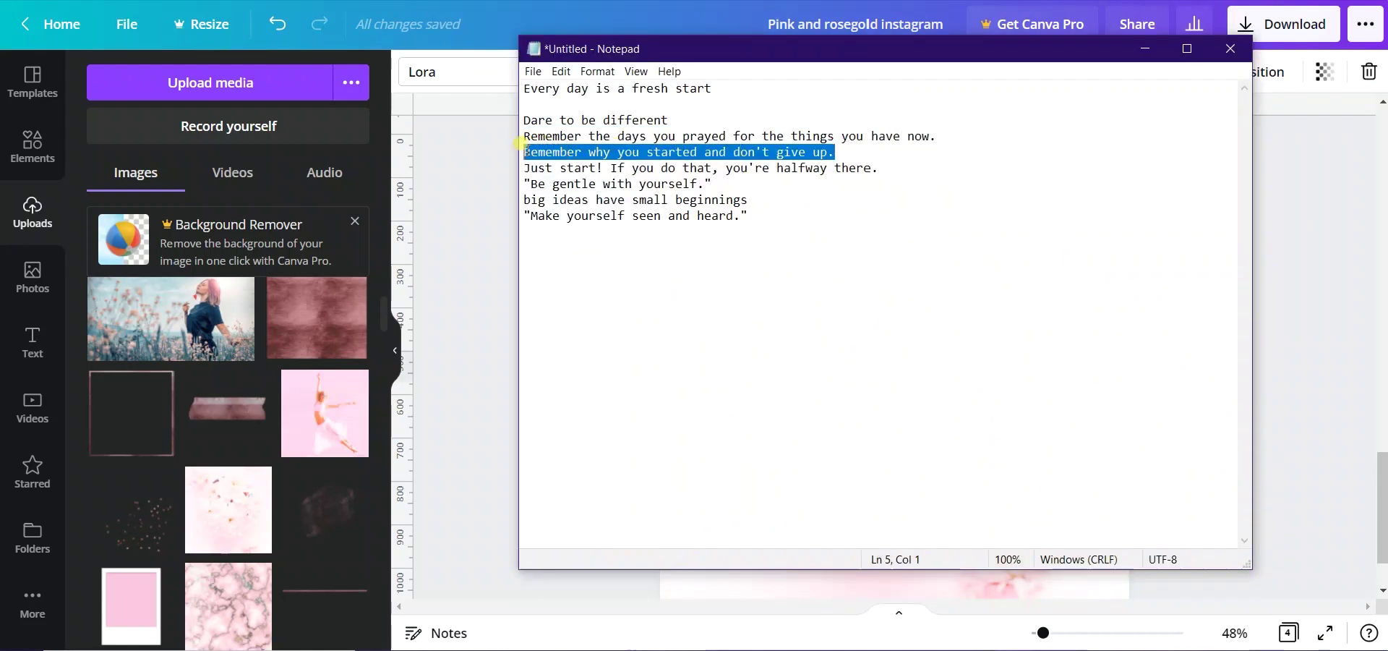
Step: Cut the quote from Notepad and paste it over the page 4 placeholder text
{"action": "right_click", "coordinate": [526, 151]}
{"action": "left_click", "coordinate": [562, 183]}
{"action": "key", "text": "alt+Tab"}
{"action": "left_click", "coordinate": [915, 374]}
{"action": "right_click", "coordinate": [868, 373]}
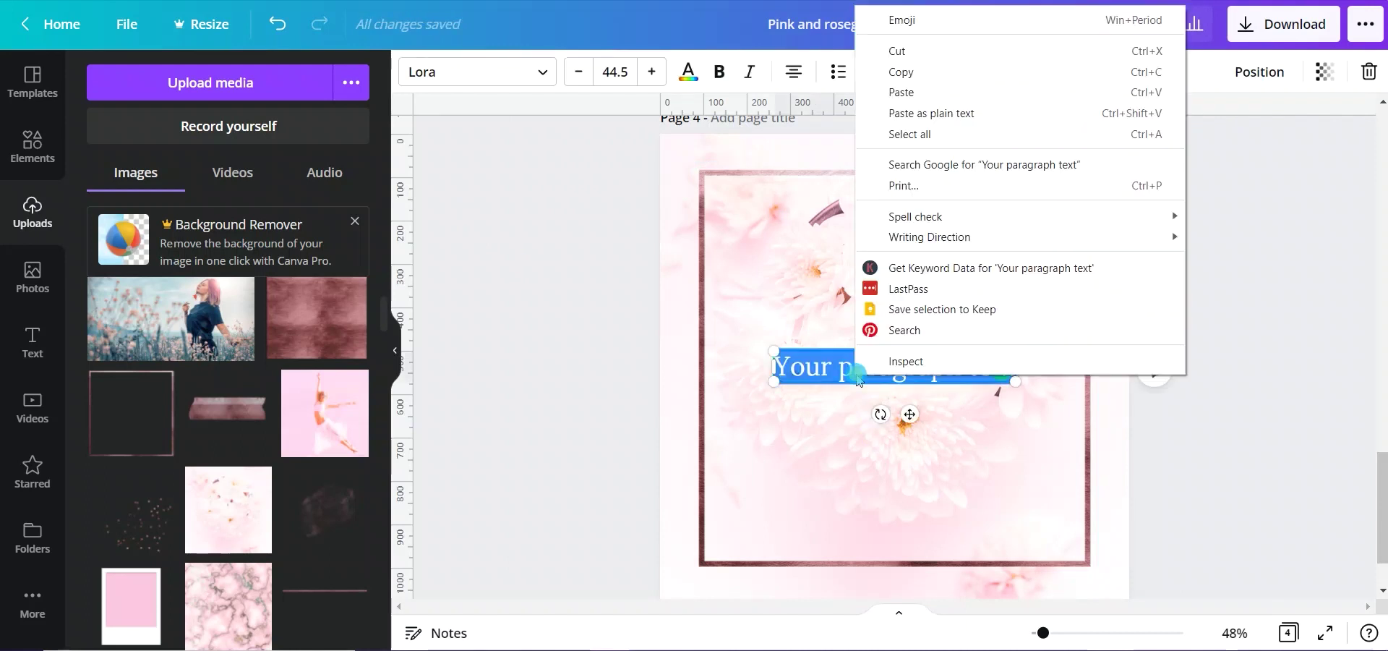
{"action": "left_click", "coordinate": [928, 113]}
{"action": "left_click_drag", "start_coordinate": [1120, 380], "coordinate": [959, 374]}
{"action": "mouse_move", "coordinate": [827, 457]}
{"action": "left_mouse_down"}
{"action": "mouse_move", "coordinate": [910, 400]}
{"action": "mouse_move", "coordinate": [910, 411]}
{"action": "left_mouse_up"}
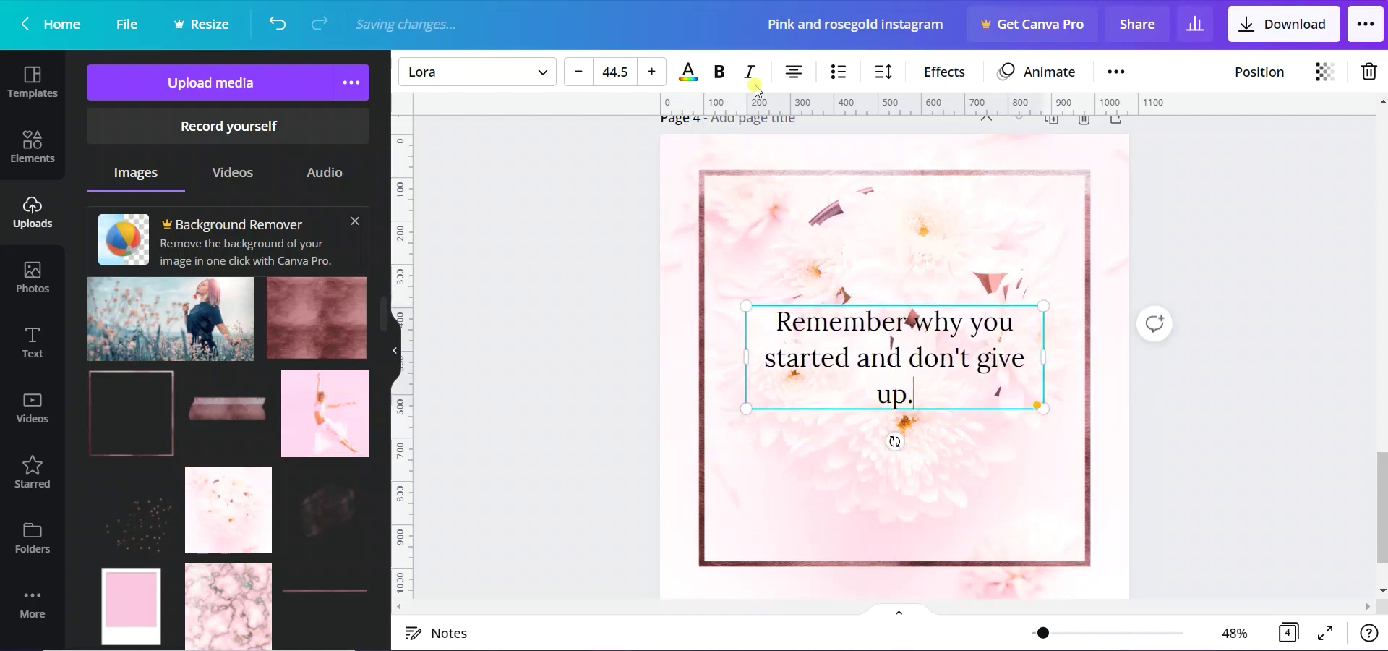
Step: Make the quote bold and larger, centre it in the frame, and add a blank page 5
{"action": "left_click", "coordinate": [726, 72]}
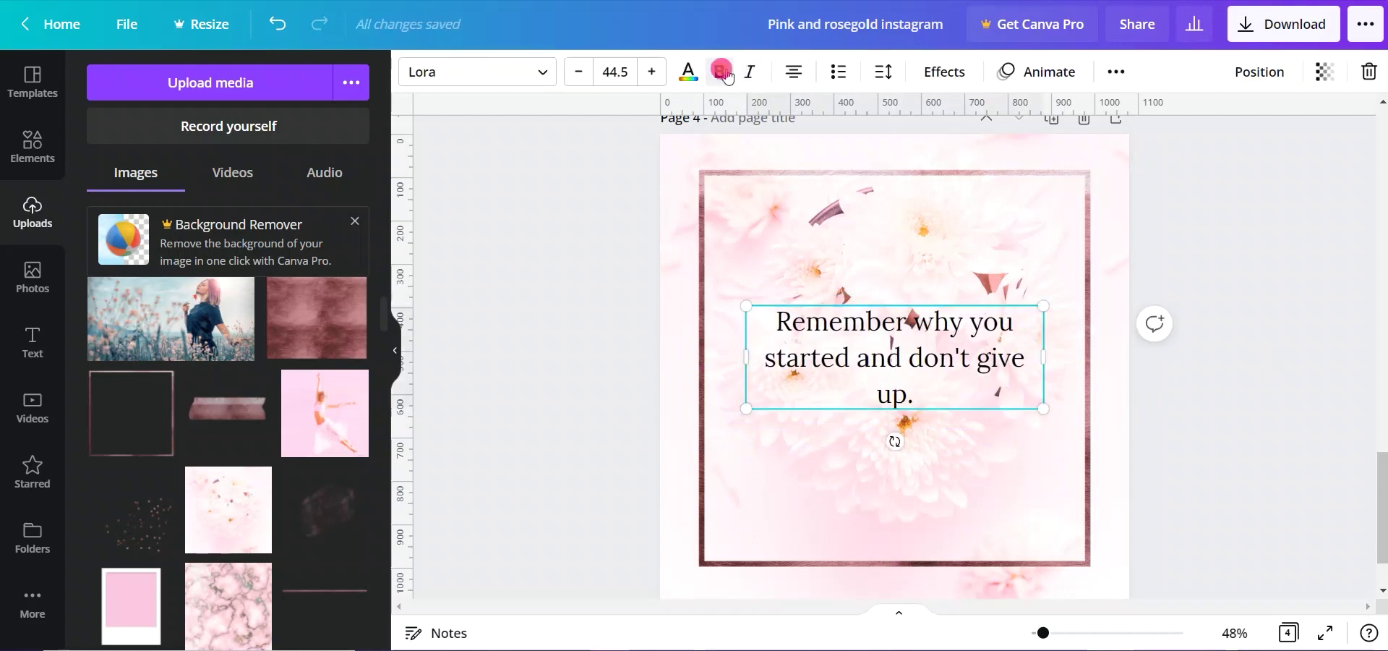
{"action": "left_click", "coordinate": [652, 71]}
{"action": "left_click", "coordinate": [651, 71]}
{"action": "left_click", "coordinate": [651, 71]}
{"action": "left_click", "coordinate": [652, 72]}
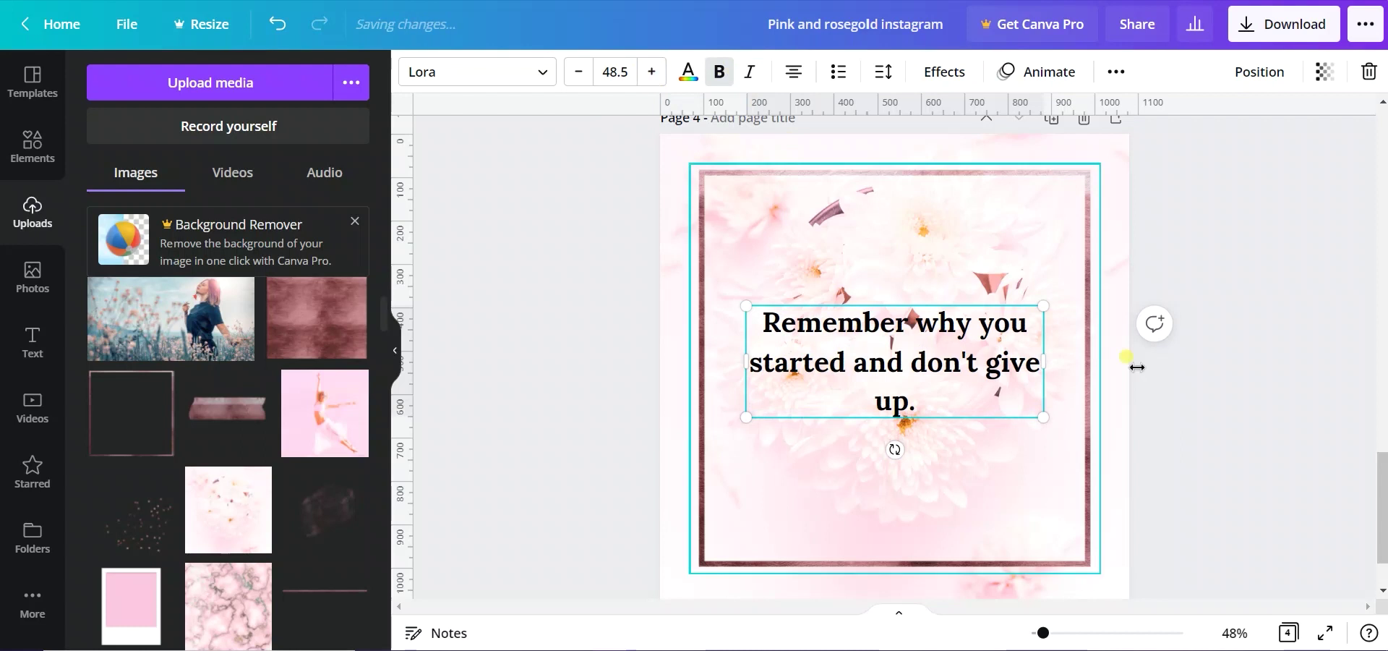
{"action": "left_click_drag", "start_coordinate": [1045, 356], "coordinate": [1013, 349]}
{"action": "left_click_drag", "start_coordinate": [889, 371], "coordinate": [906, 370]}
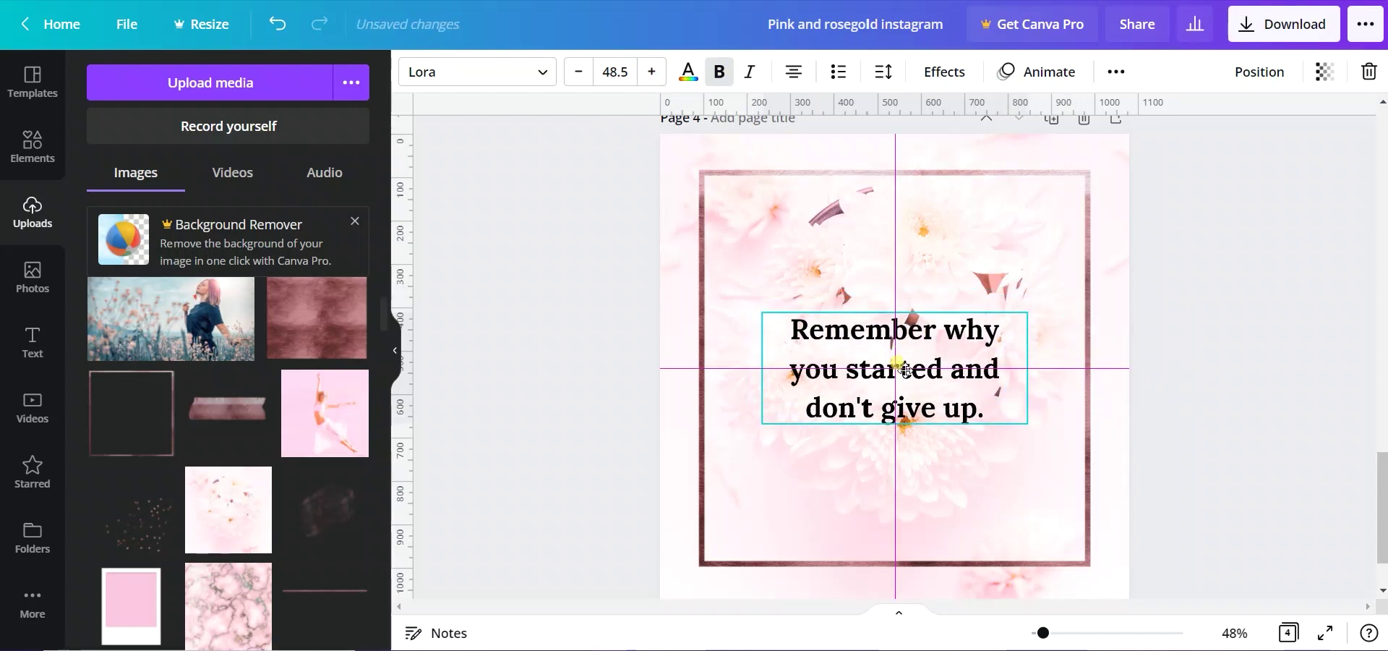
{"action": "left_click_drag", "start_coordinate": [1026, 315], "coordinate": [1057, 293]}
{"action": "left_click_drag", "start_coordinate": [921, 347], "coordinate": [923, 354]}
{"action": "left_click", "coordinate": [1243, 356]}
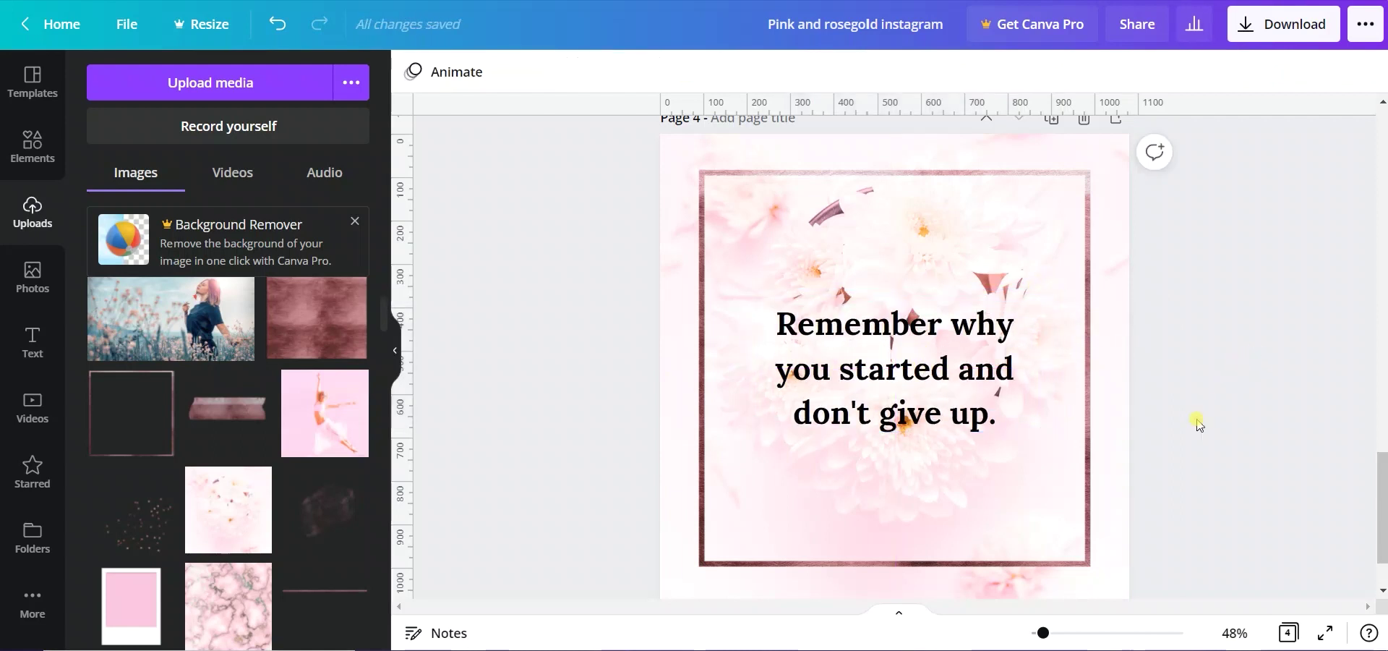
{"action": "scroll", "coordinate": [949, 576], "scroll_direction": "down", "scroll_amount": 1}
{"action": "left_click", "coordinate": [945, 569]}
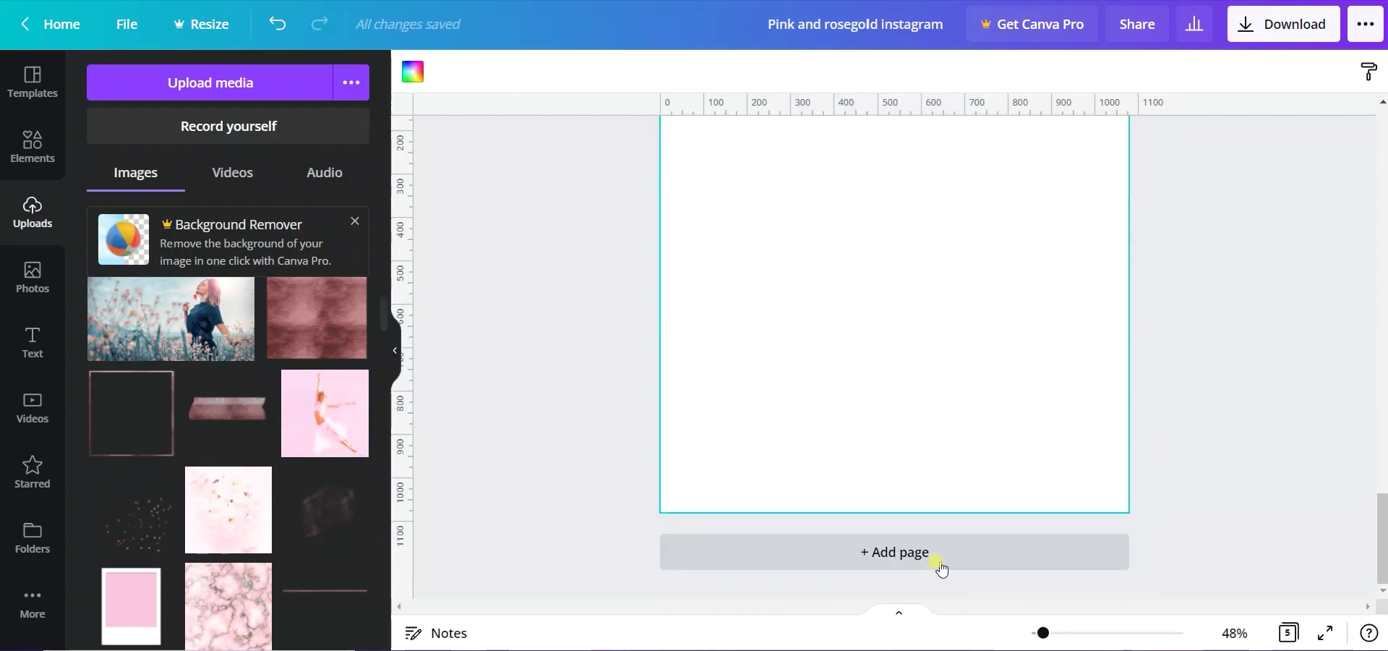
Step: Fill page 5 with the pink marble image and add a #ffdcea light pink square
{"action": "left_click", "coordinate": [228, 606]}
{"action": "left_click_drag", "start_coordinate": [915, 340], "coordinate": [857, 350]}
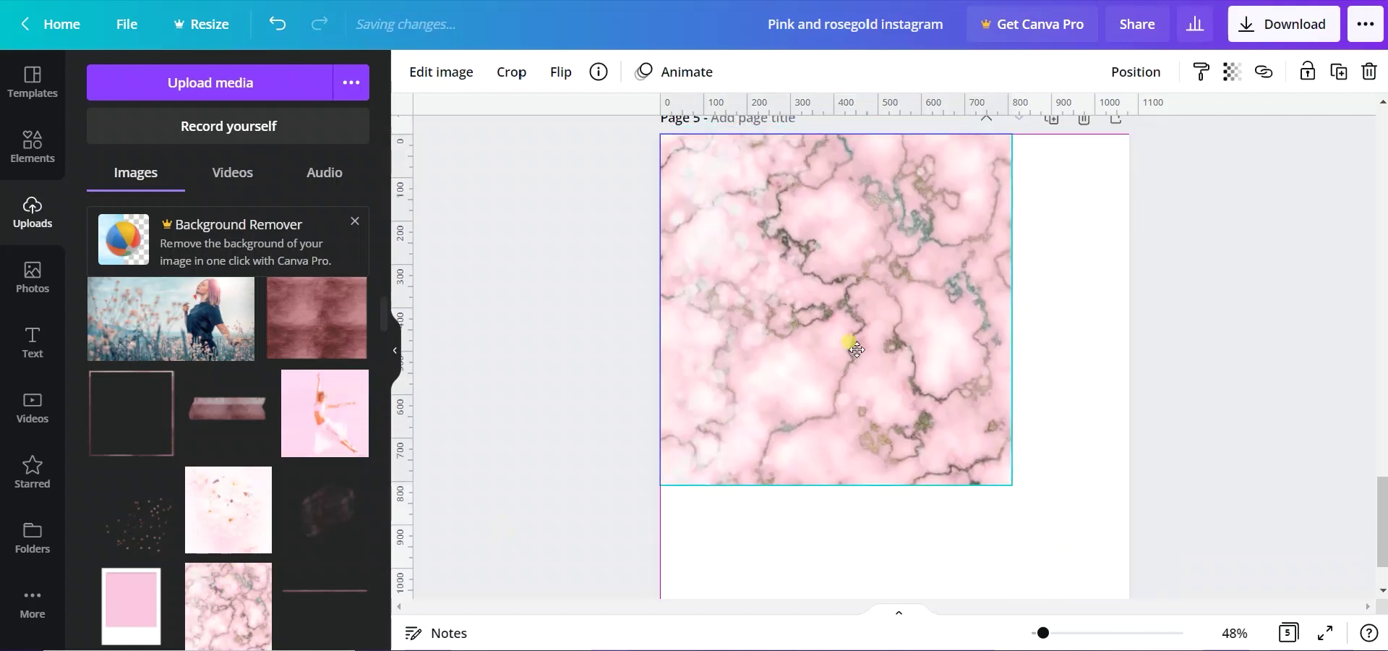
{"action": "left_click_drag", "start_coordinate": [1017, 482], "coordinate": [1180, 540]}
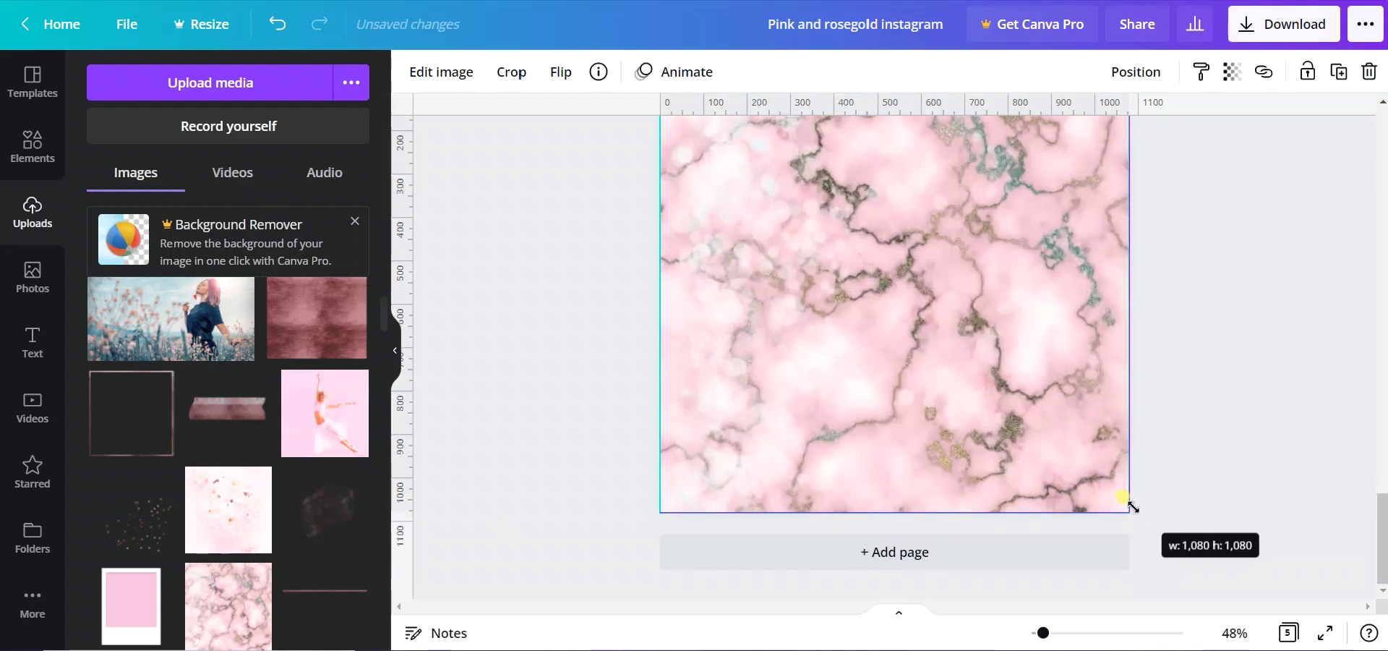
{"action": "scroll", "coordinate": [1180, 539], "scroll_direction": "up", "scroll_amount": 2}
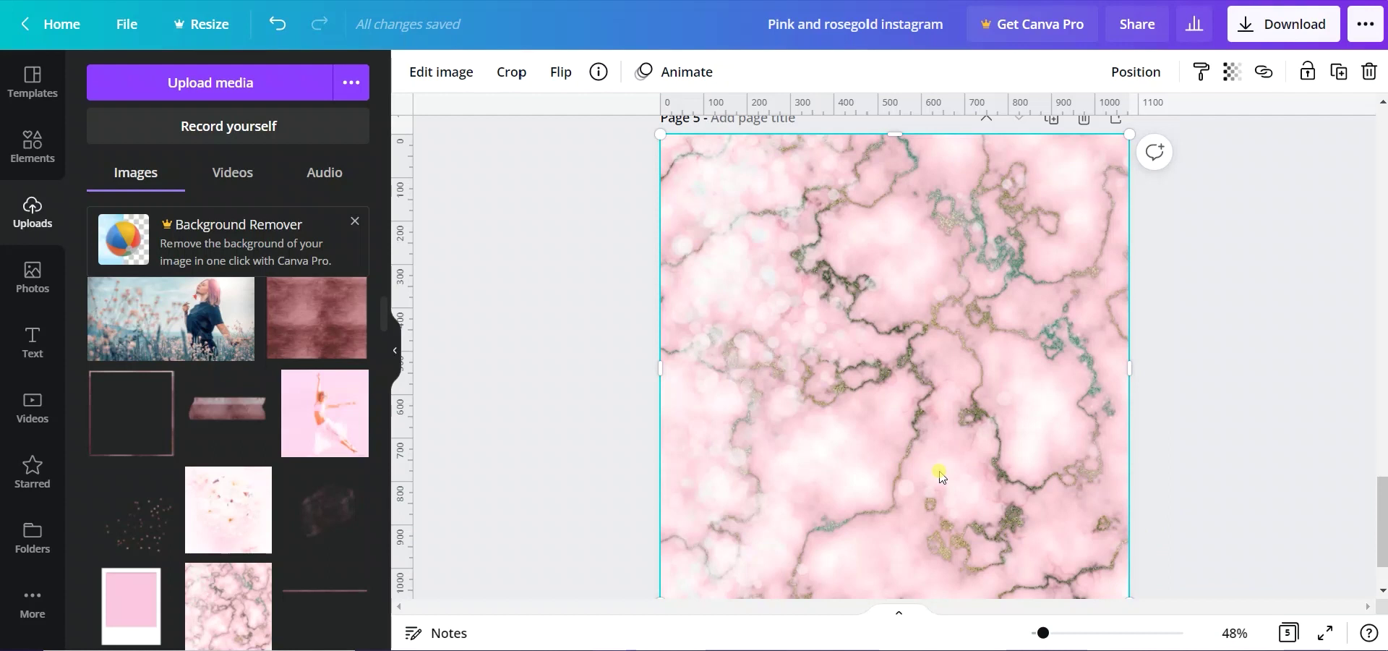
{"action": "key", "text": "r"}
{"action": "left_click", "coordinate": [413, 71]}
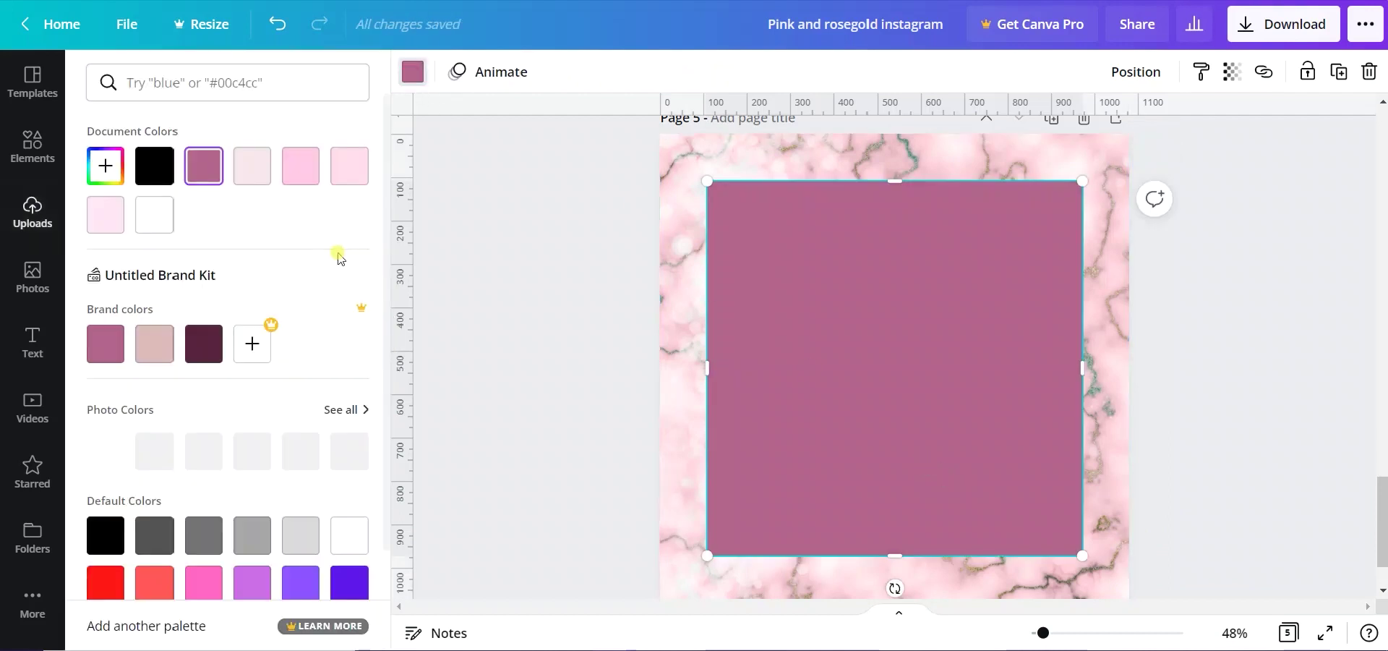
{"action": "left_click", "coordinate": [347, 180]}
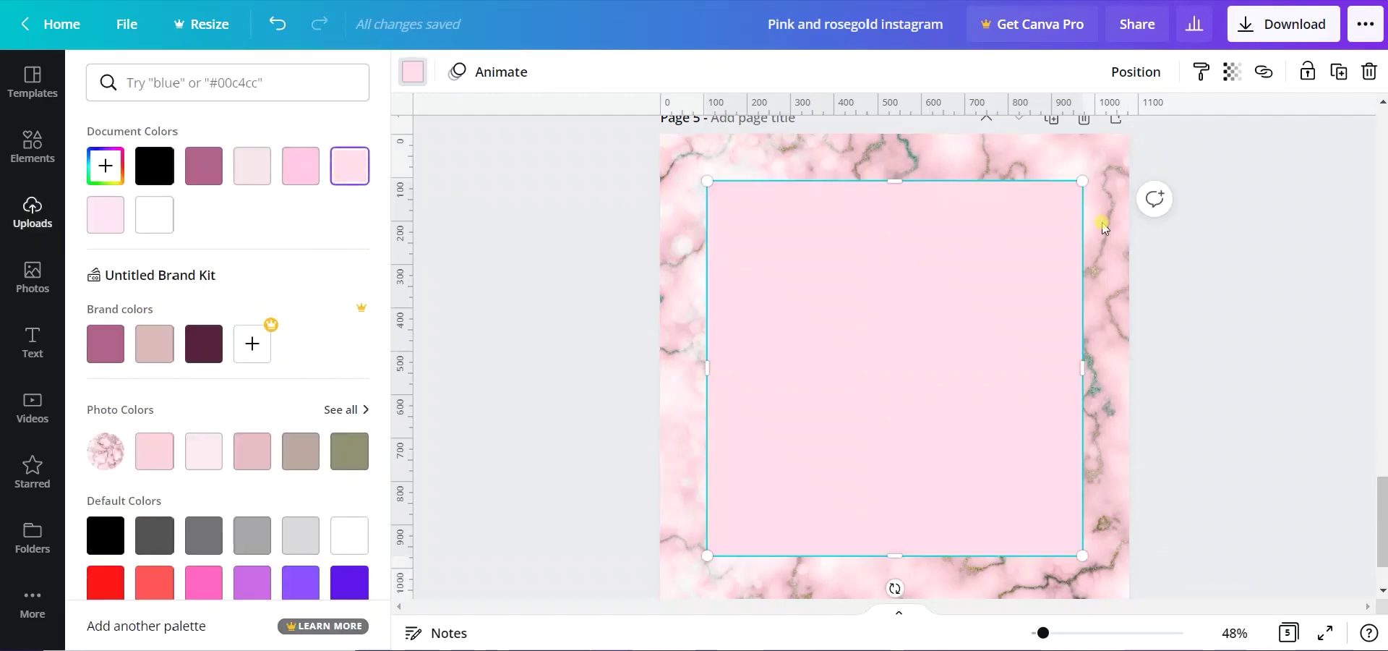
Step: Fade the marble background to transparency 39
{"action": "left_click", "coordinate": [1121, 224]}
{"action": "left_click", "coordinate": [1294, 71]}
{"action": "left_click_drag", "start_coordinate": [1215, 126], "coordinate": [1164, 126]}
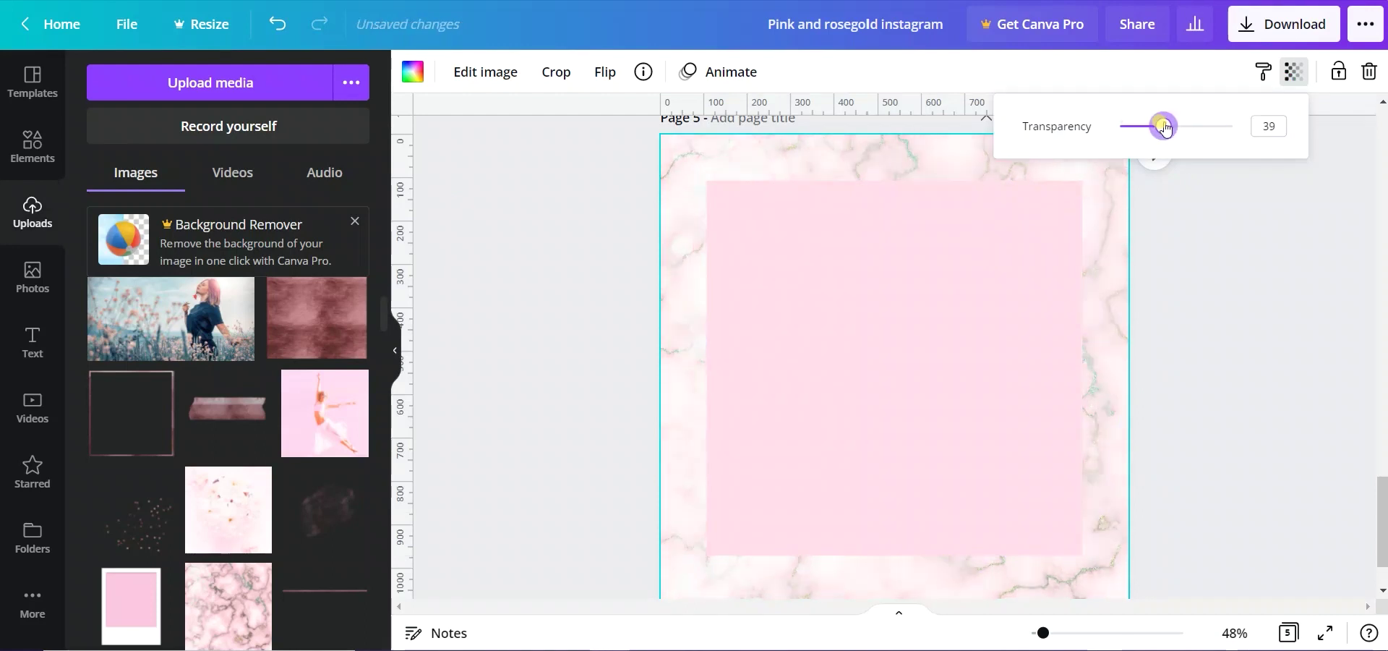
{"action": "left_click", "coordinate": [1177, 335]}
Step: Resize the pink square into a rectangle and centre it on the page
{"action": "left_click", "coordinate": [707, 366]}
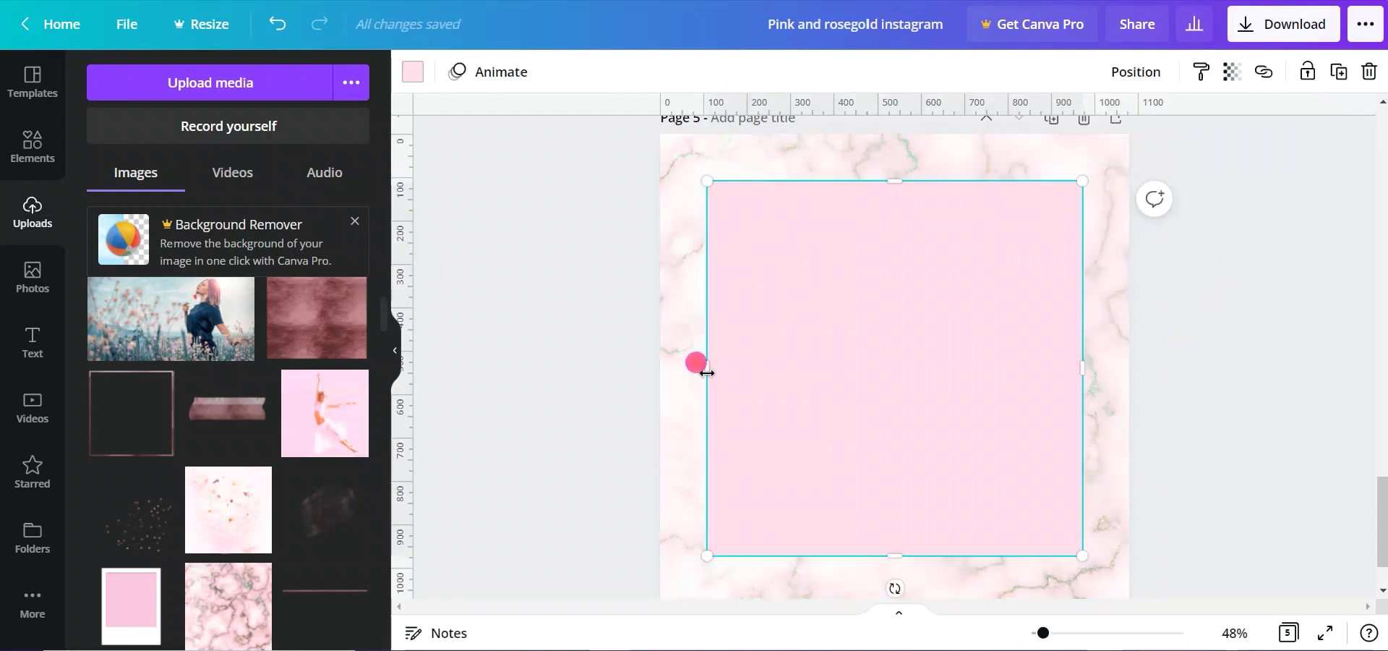
{"action": "left_click_drag", "start_coordinate": [706, 367], "coordinate": [770, 367]}
{"action": "left_click_drag", "start_coordinate": [1091, 353], "coordinate": [1096, 347]}
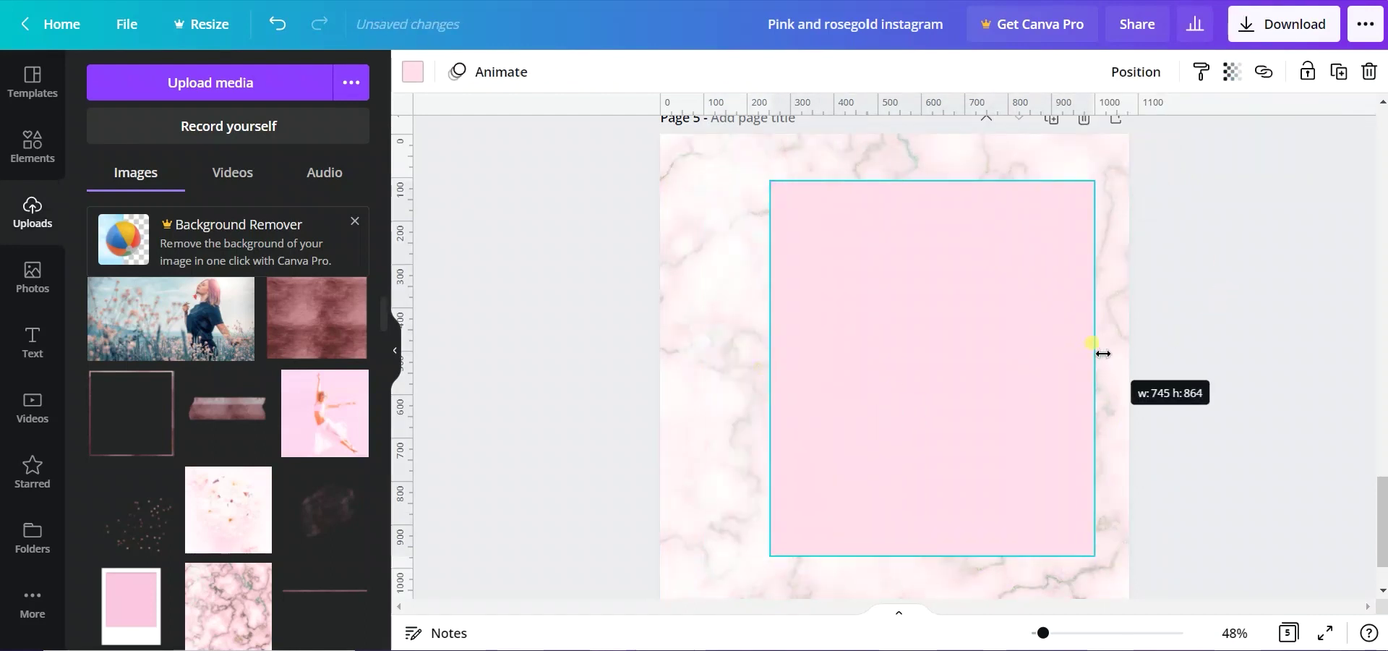
{"action": "scroll", "coordinate": [1079, 575], "scroll_direction": "down", "scroll_amount": 3}
{"action": "left_click_drag", "start_coordinate": [1043, 634], "coordinate": [1040, 636]}
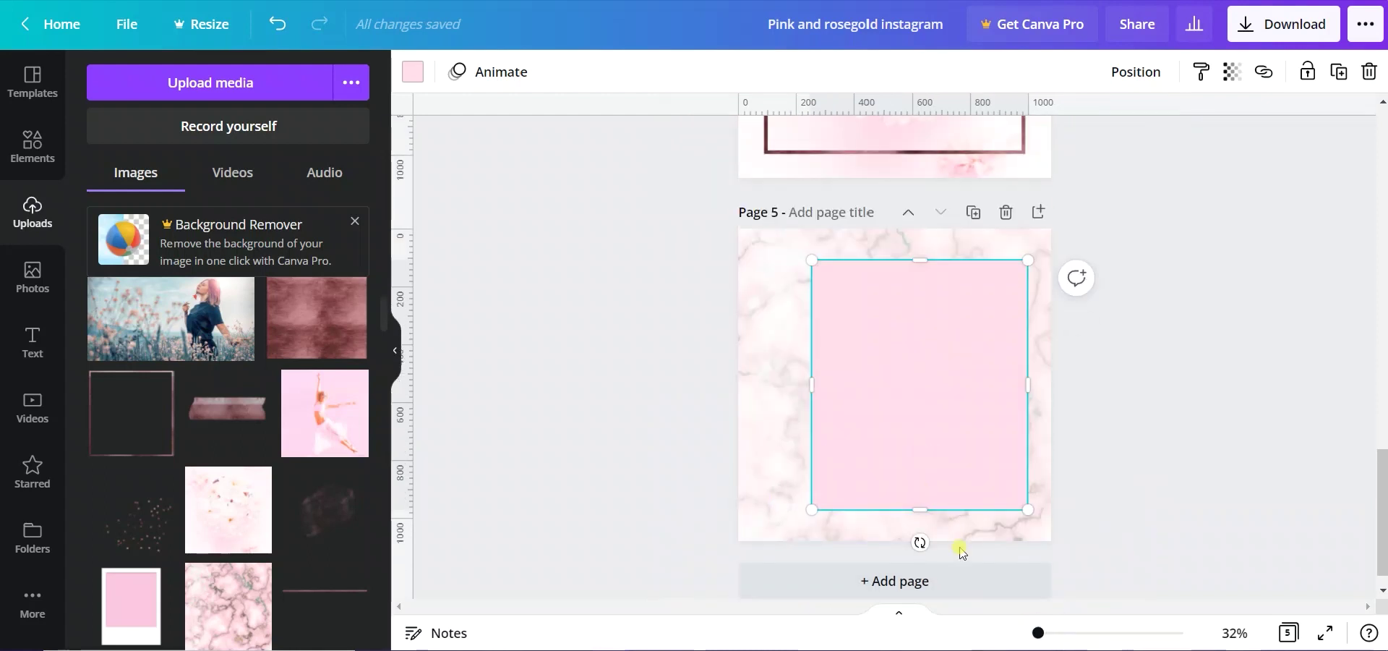
{"action": "left_click_drag", "start_coordinate": [920, 510], "coordinate": [924, 516]}
{"action": "left_click_drag", "start_coordinate": [1043, 640], "coordinate": [1042, 636]}
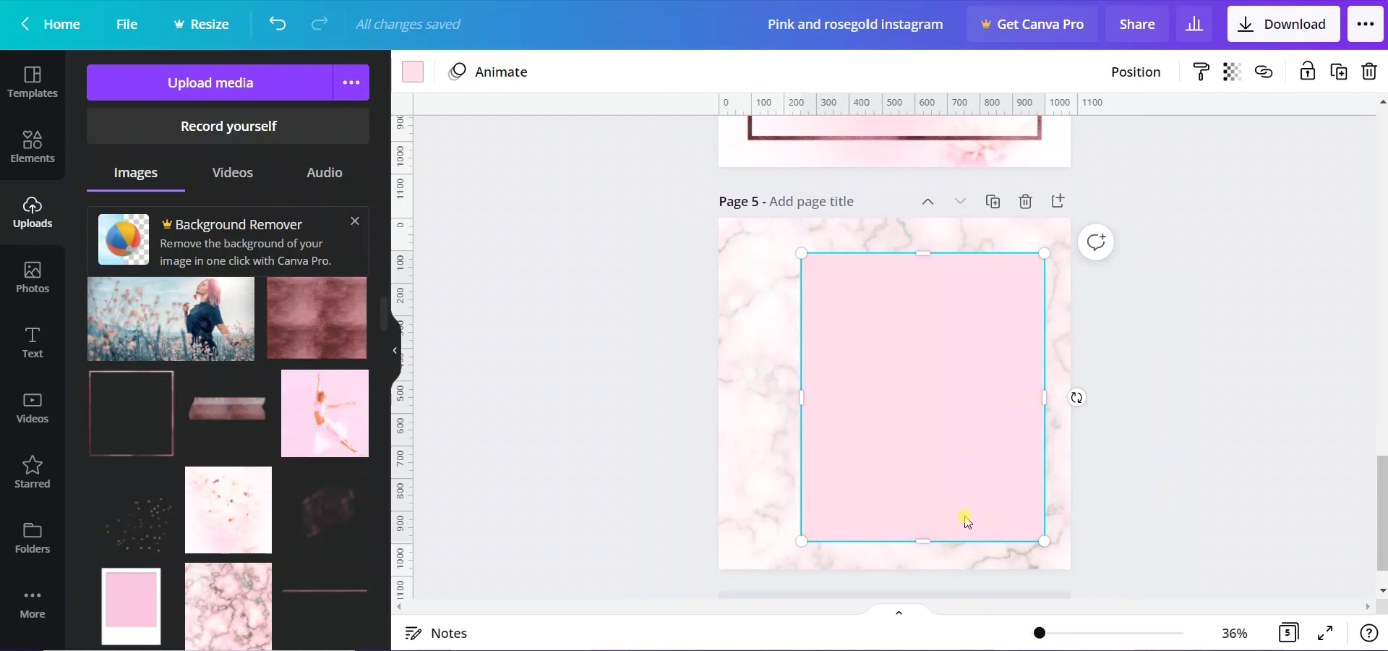
{"action": "left_click_drag", "start_coordinate": [949, 503], "coordinate": [944, 481]}
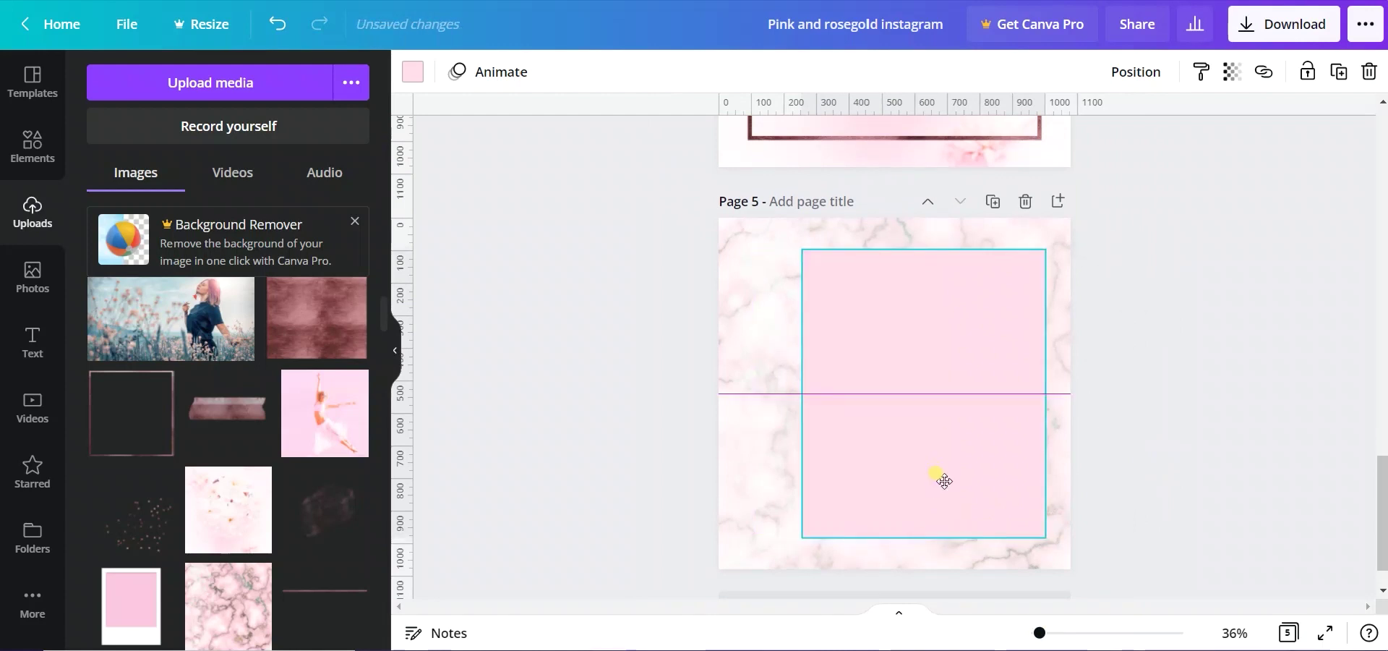
Step: Try the rose-gold frame image on page 5, then delete it
{"action": "left_click", "coordinate": [148, 442]}
{"action": "left_click_drag", "start_coordinate": [739, 548], "coordinate": [826, 533]}
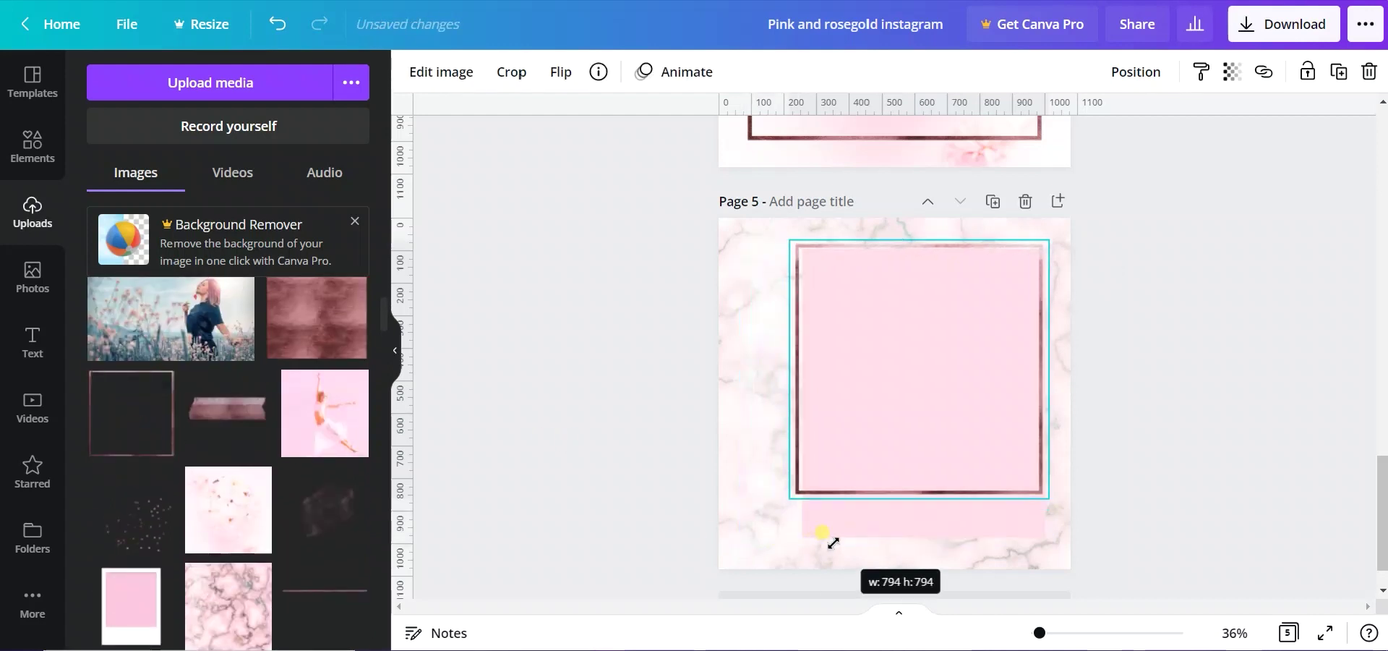
{"action": "left_click", "coordinate": [1369, 71]}
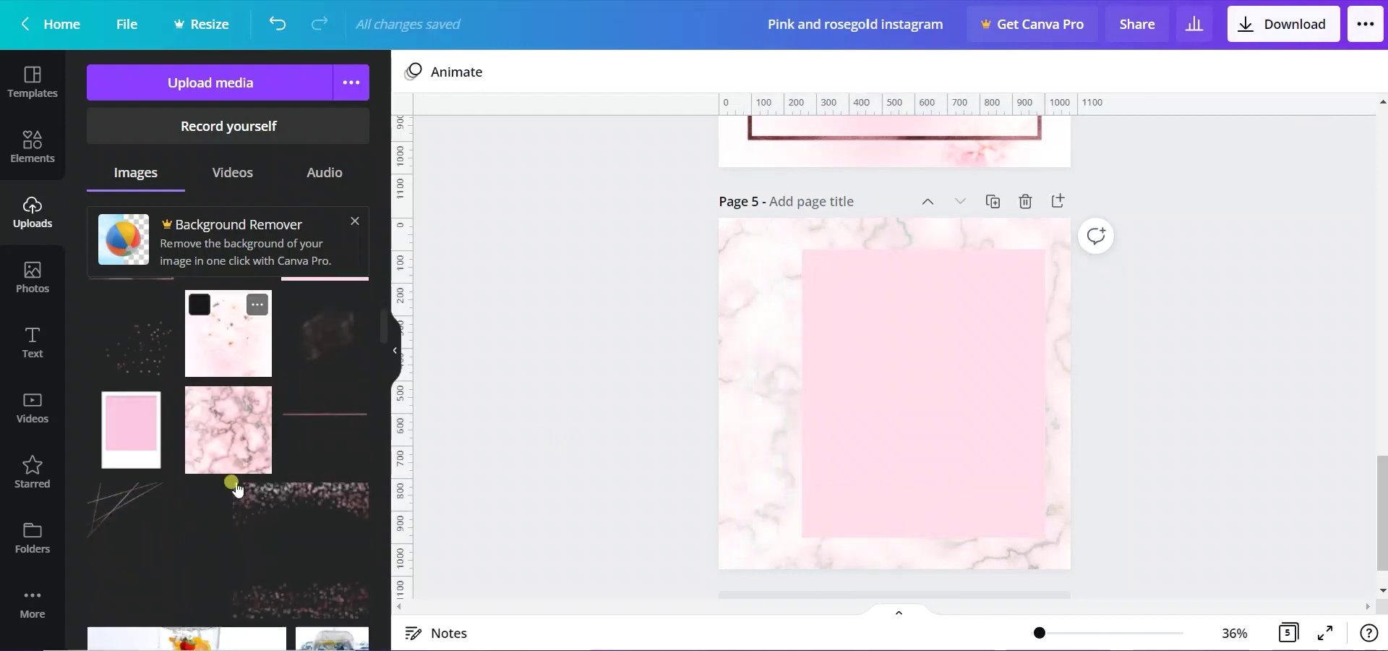
{"action": "scroll", "coordinate": [311, 427], "scroll_direction": "up", "scroll_amount": 2}
Step: Add the rose texture upload and enlarge it to cover the pink rectangle's edges
{"action": "left_click", "coordinate": [311, 427]}
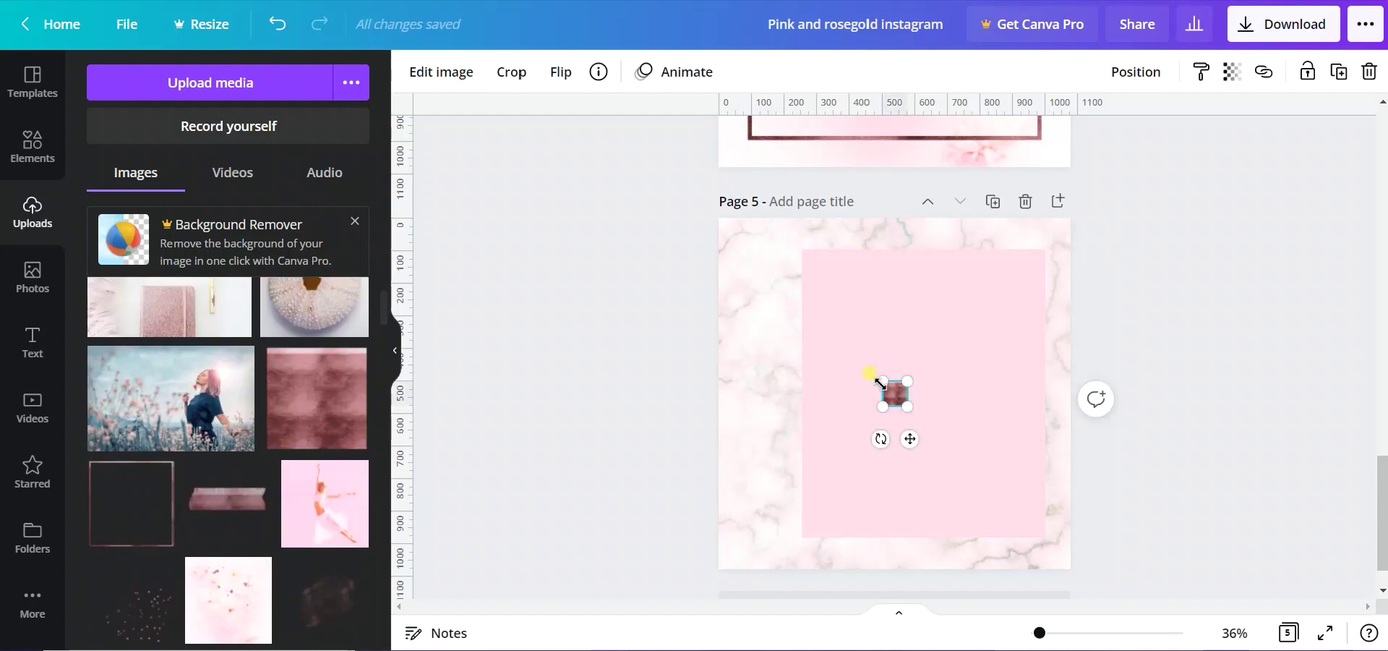
{"action": "left_click_drag", "start_coordinate": [881, 382], "coordinate": [769, 273]}
{"action": "left_click_drag", "start_coordinate": [908, 405], "coordinate": [1041, 524]}
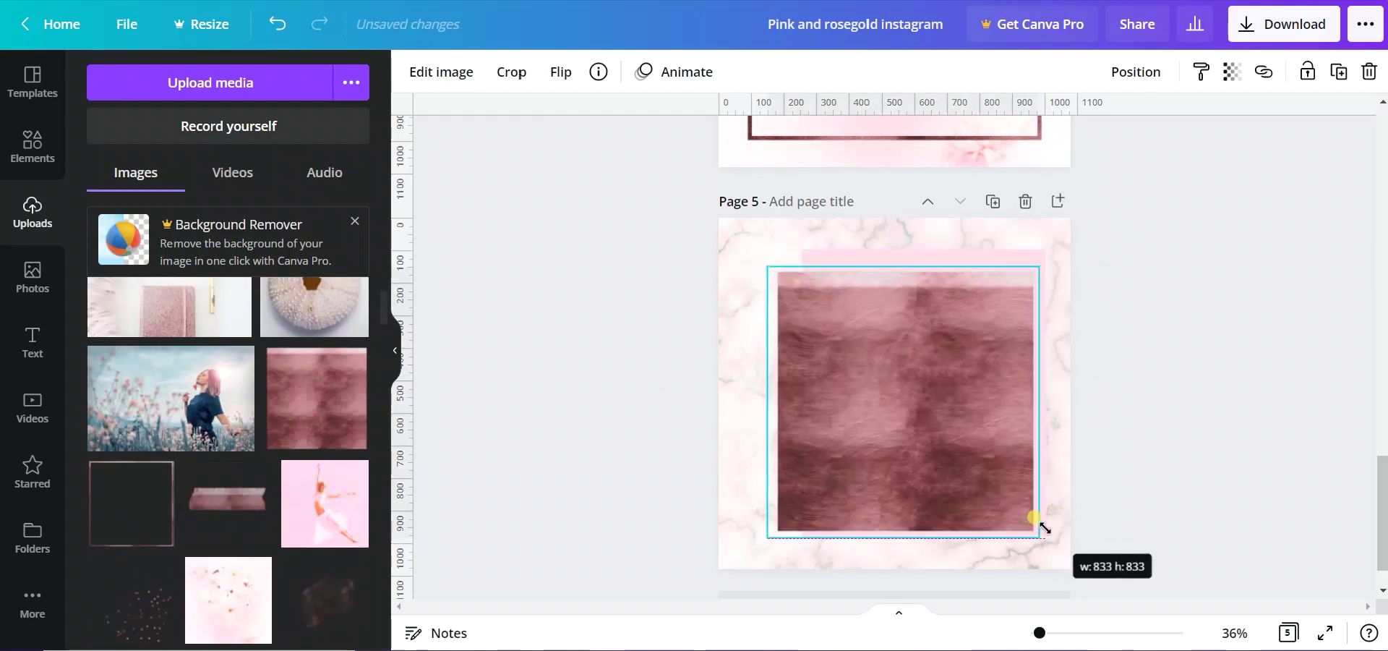
{"action": "left_click_drag", "start_coordinate": [890, 395], "coordinate": [910, 365]}
{"action": "left_click_drag", "start_coordinate": [781, 503], "coordinate": [780, 546]}
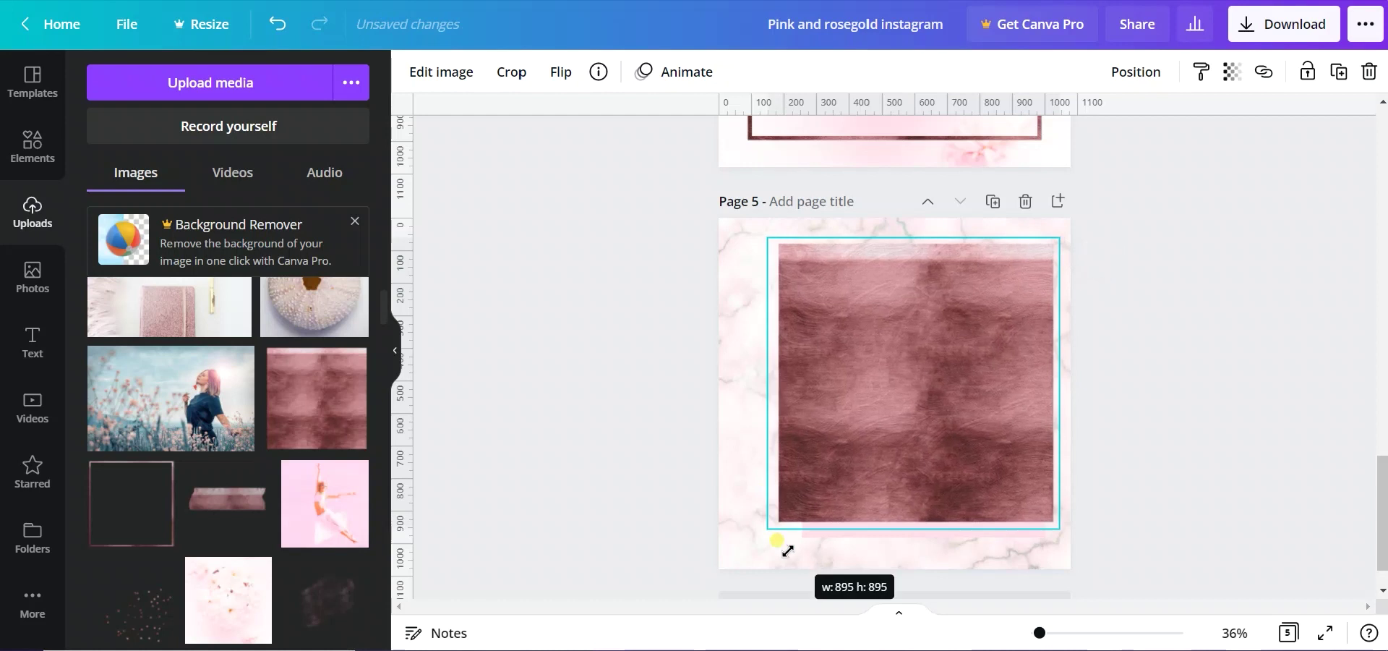
{"action": "mouse_move", "coordinate": [899, 458]}
{"action": "left_mouse_down"}
{"action": "mouse_move", "coordinate": [903, 479]}
{"action": "mouse_move", "coordinate": [898, 459]}
{"action": "left_mouse_up"}
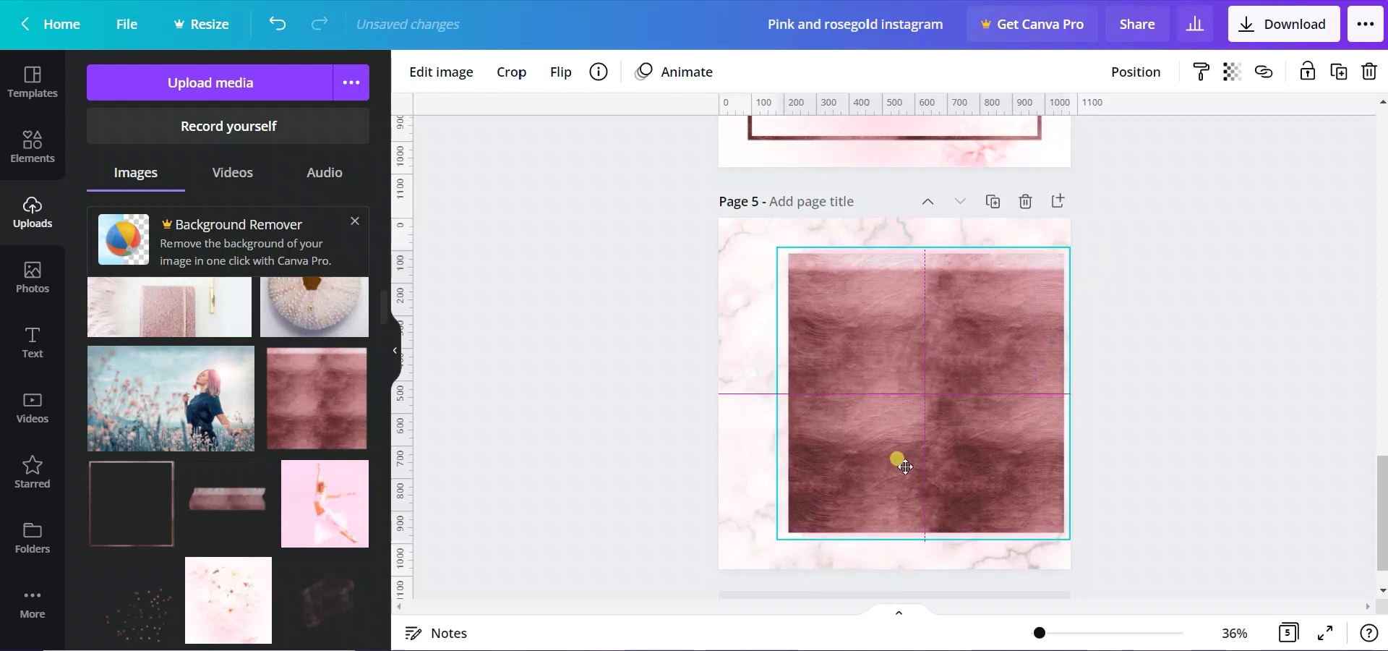
{"action": "left_click_drag", "start_coordinate": [768, 392], "coordinate": [800, 392]}
{"action": "left_click_drag", "start_coordinate": [802, 250], "coordinate": [787, 235]}
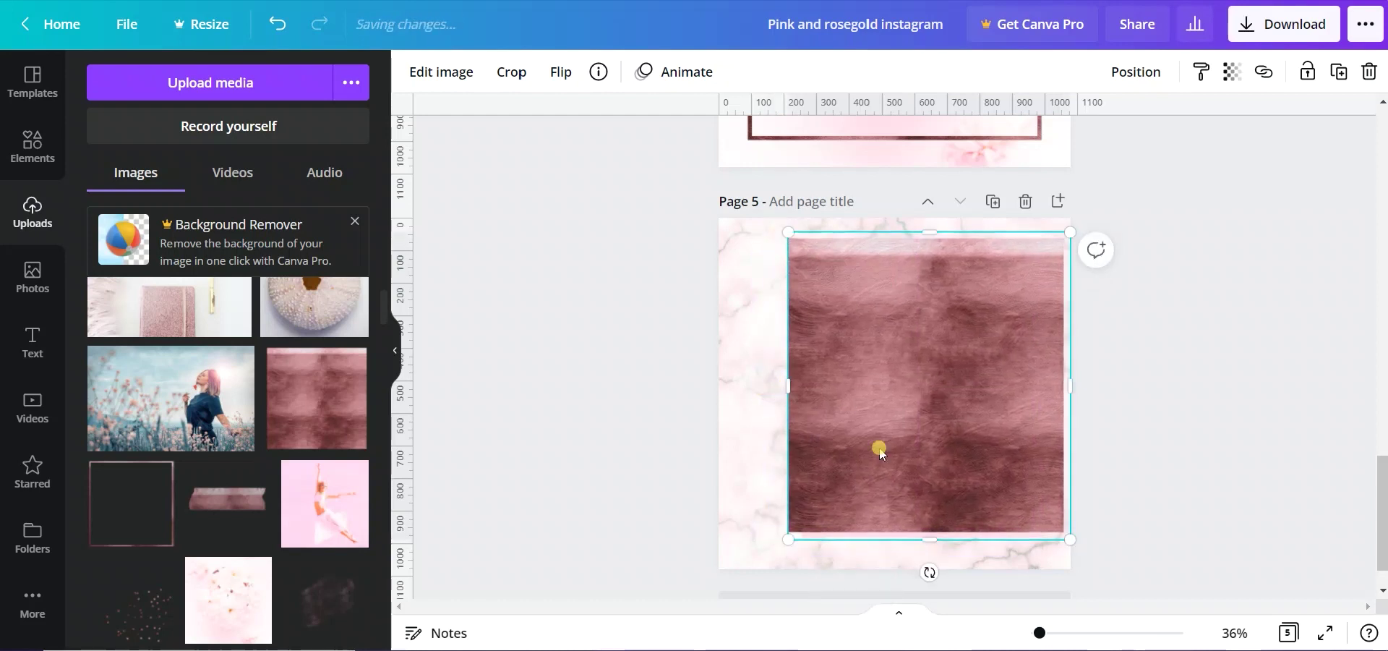
{"action": "left_click_drag", "start_coordinate": [878, 453], "coordinate": [893, 466]}
{"action": "left_click_drag", "start_coordinate": [789, 240], "coordinate": [776, 229]}
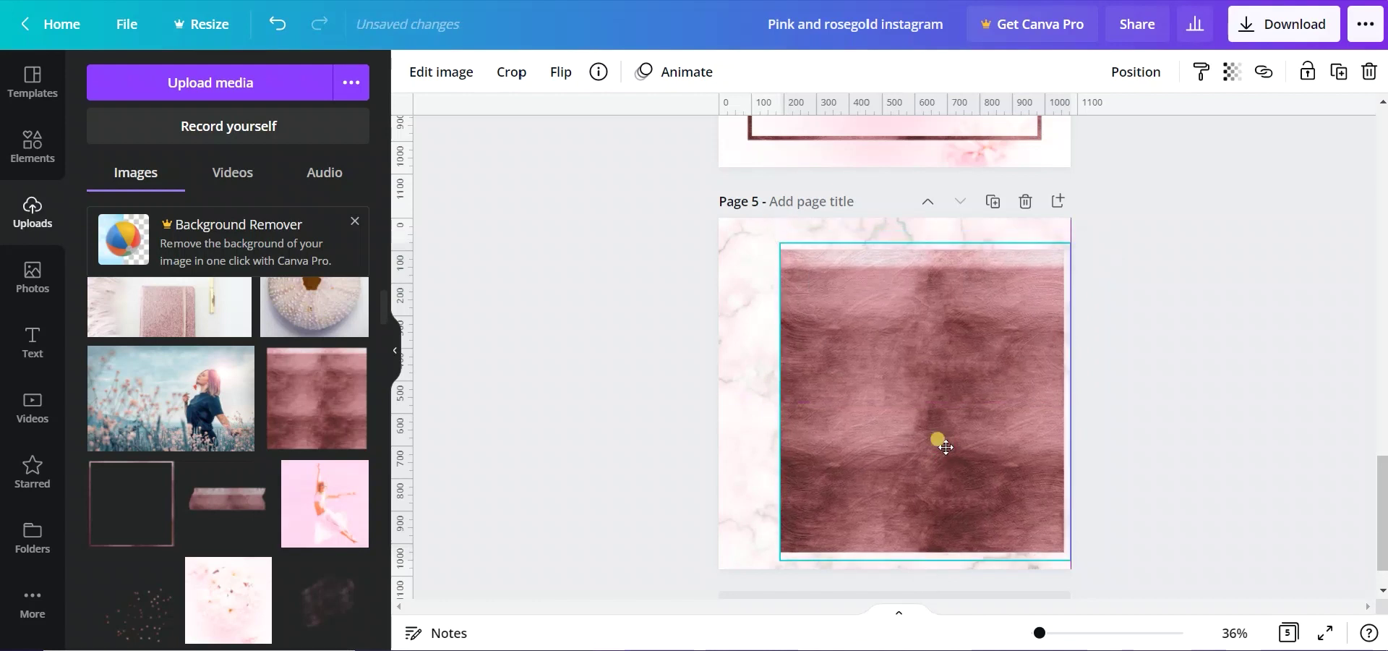
Step: Send the texture behind the rectangle, trim it to a thin border, and centre both together
{"action": "left_click", "coordinate": [1132, 73]}
{"action": "left_click", "coordinate": [1063, 126]}
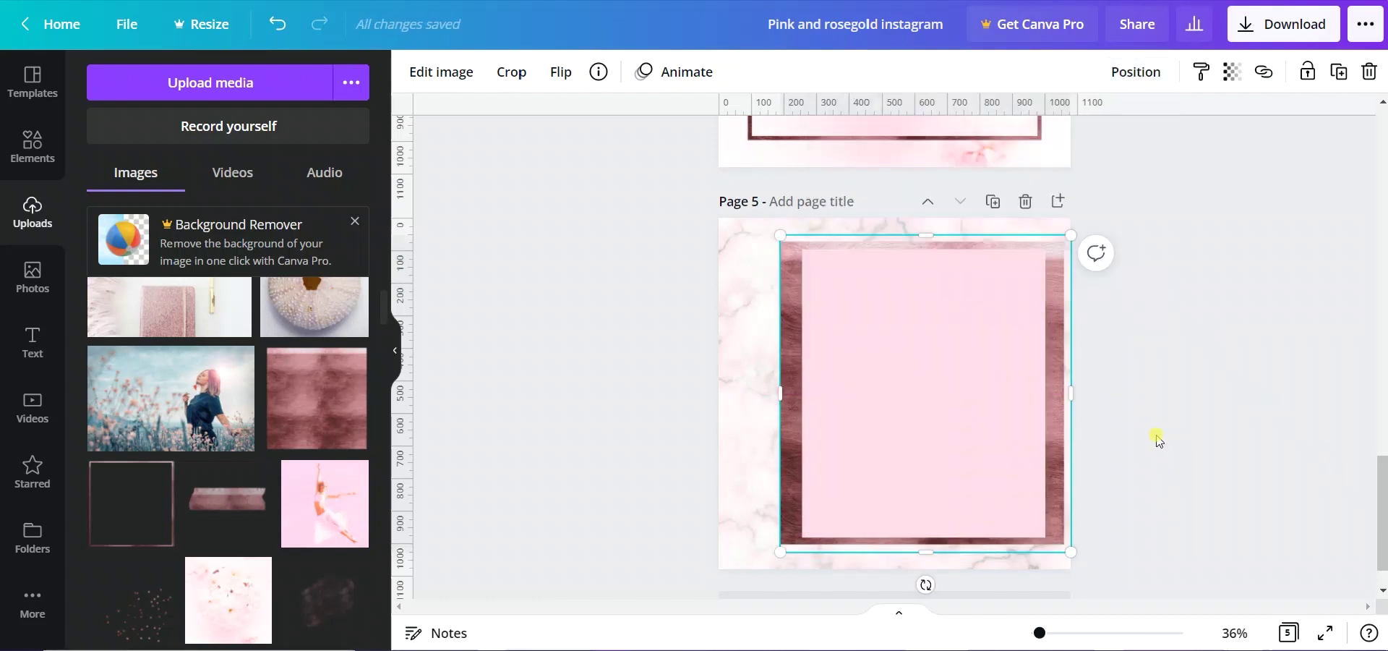
{"action": "left_click_drag", "start_coordinate": [1072, 388], "coordinate": [1055, 390]}
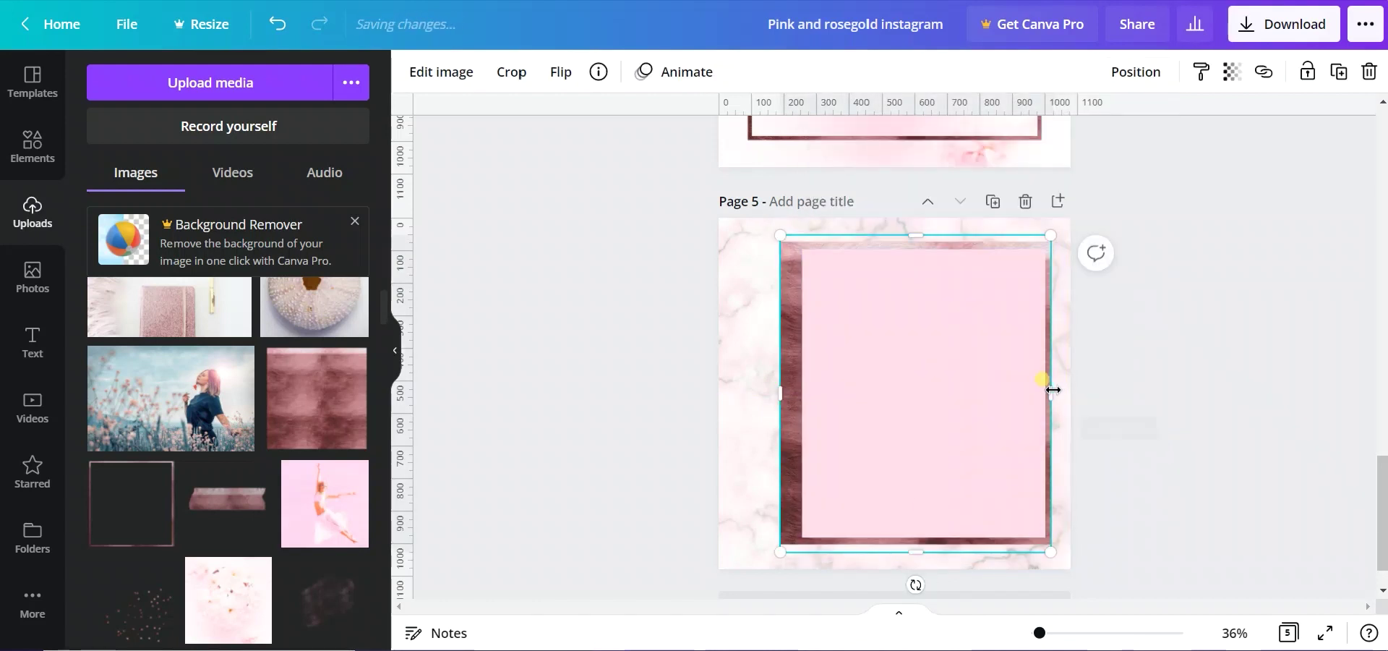
{"action": "left_click_drag", "start_coordinate": [787, 392], "coordinate": [798, 390]}
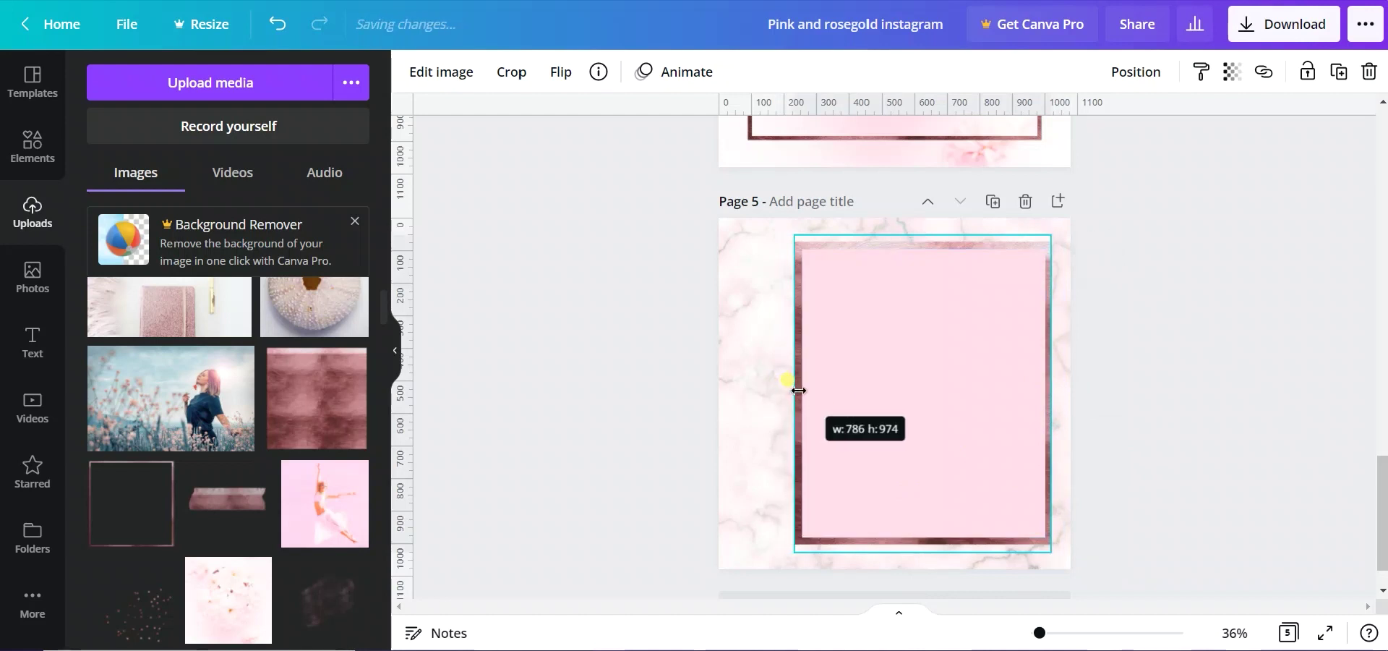
{"action": "left_click", "coordinate": [1163, 433]}
{"action": "left_click_drag", "start_coordinate": [947, 428], "coordinate": [940, 425]}
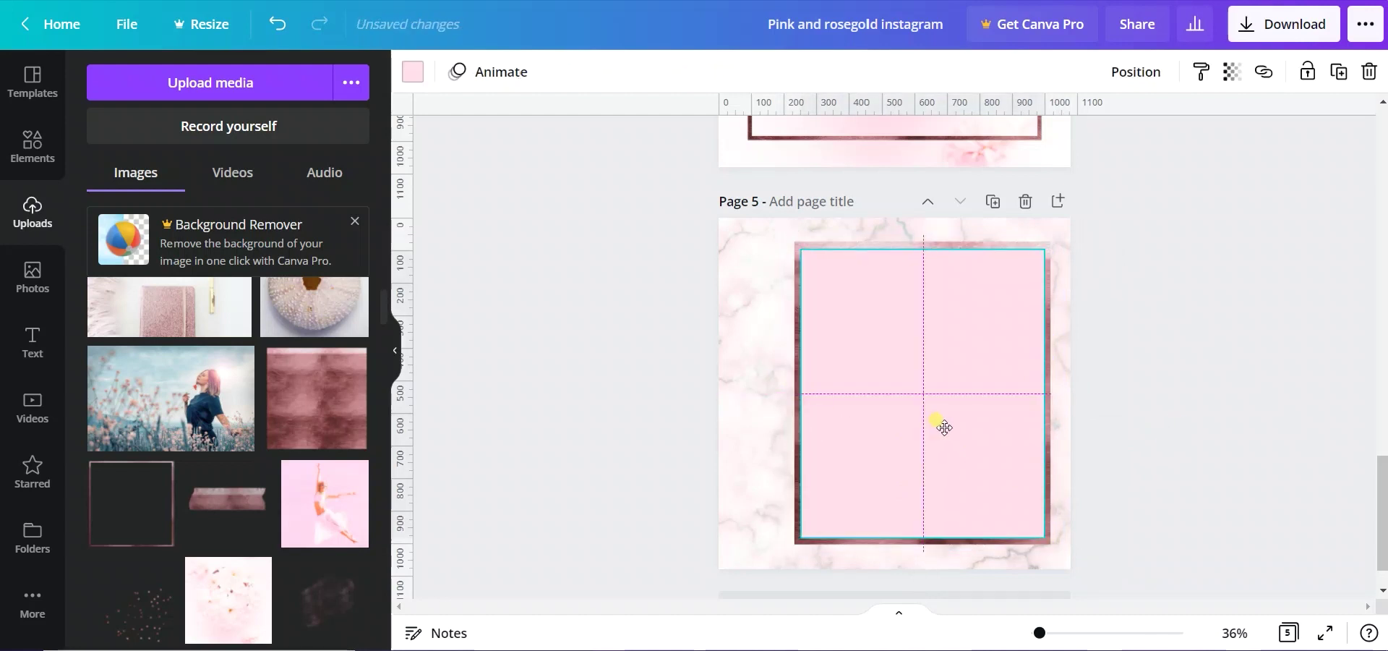
{"action": "left_click", "coordinate": [1026, 400], "text": "shift"}
{"action": "left_click_drag", "start_coordinate": [1025, 400], "coordinate": [944, 424]}
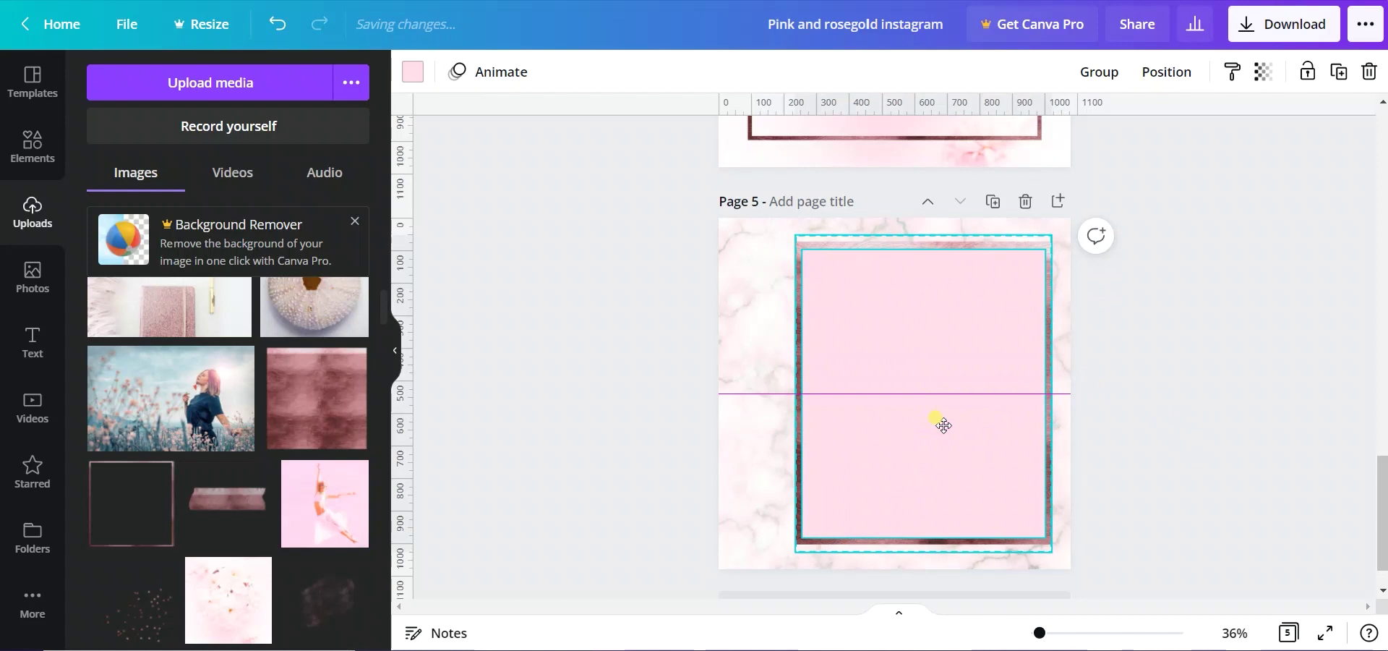
{"action": "left_click", "coordinate": [1173, 410]}
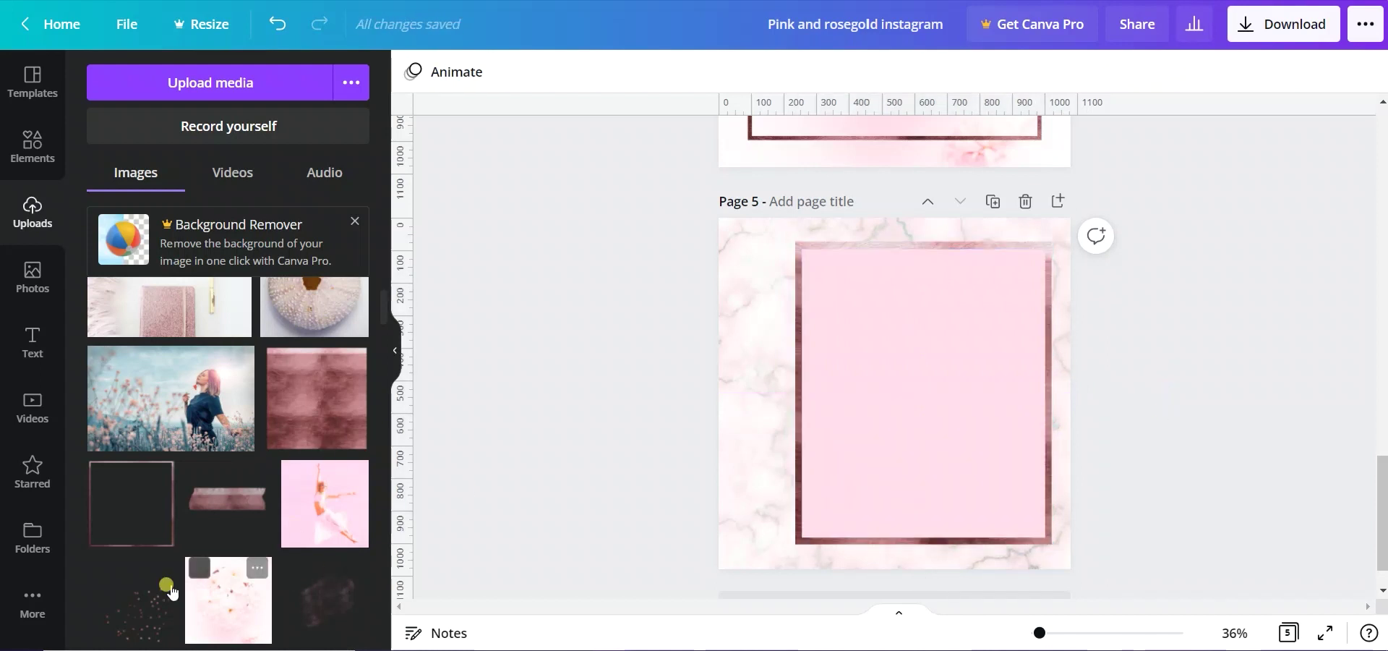
{"action": "scroll", "coordinate": [170, 578], "scroll_direction": "down", "scroll_amount": 2}
Step: Add the glitter smudge, rotate it to 74° and place it at the frame's top-right corner
{"action": "left_click", "coordinate": [326, 514]}
{"action": "mouse_move", "coordinate": [937, 401]}
{"action": "left_mouse_down"}
{"action": "mouse_move", "coordinate": [1020, 248]}
{"action": "mouse_move", "coordinate": [1107, 320]}
{"action": "left_mouse_up"}
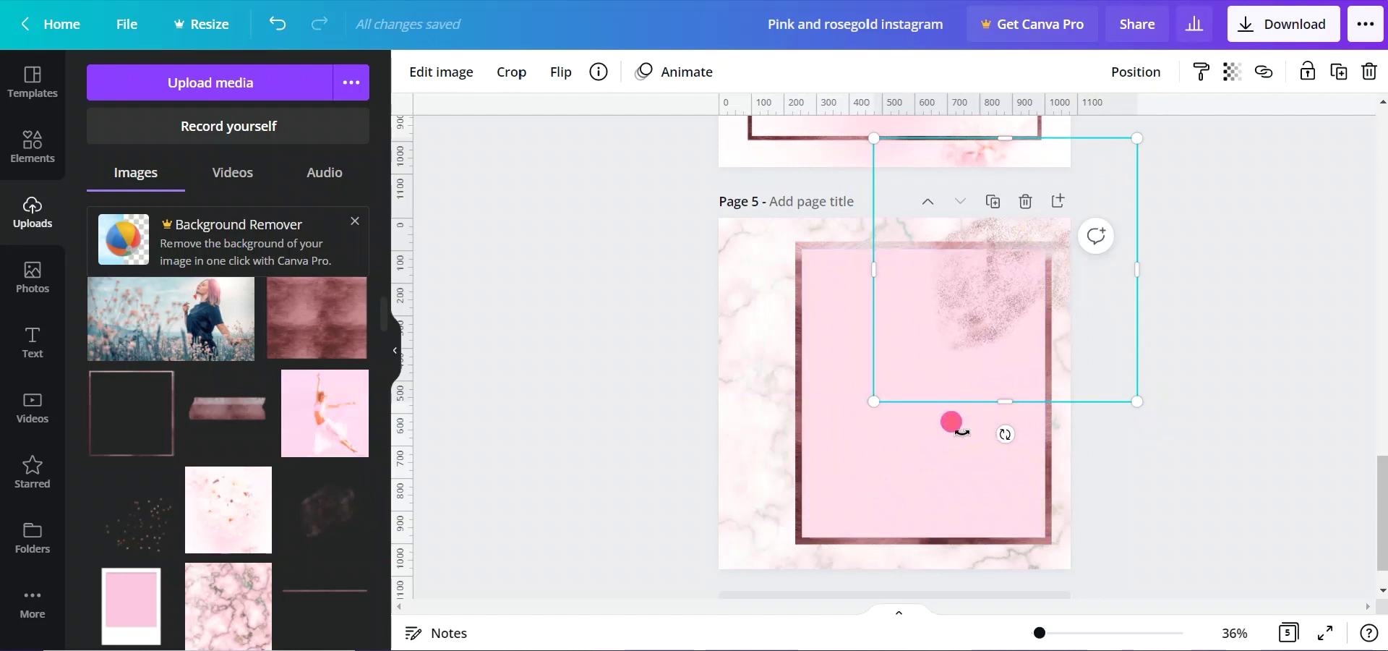
{"action": "left_click_drag", "start_coordinate": [1004, 433], "coordinate": [865, 378]}
{"action": "left_click_drag", "start_coordinate": [890, 332], "coordinate": [936, 320]}
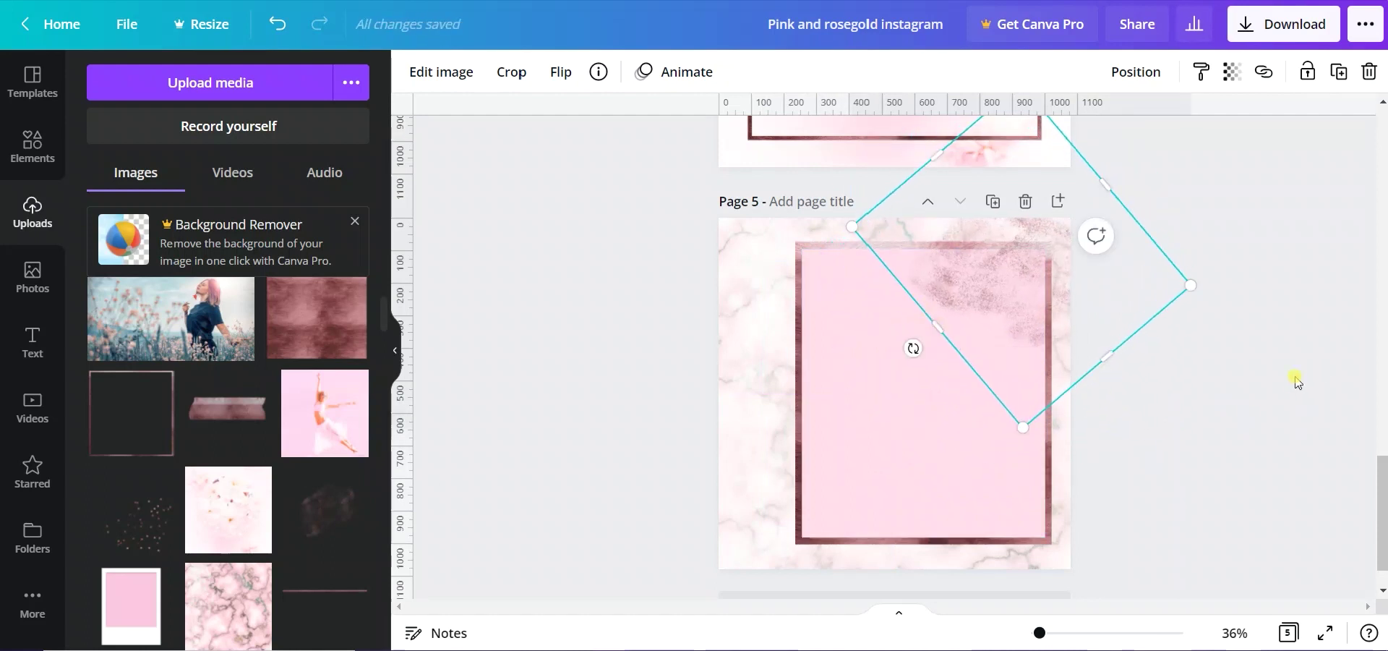
{"action": "left_click_drag", "start_coordinate": [912, 348], "coordinate": [893, 305]}
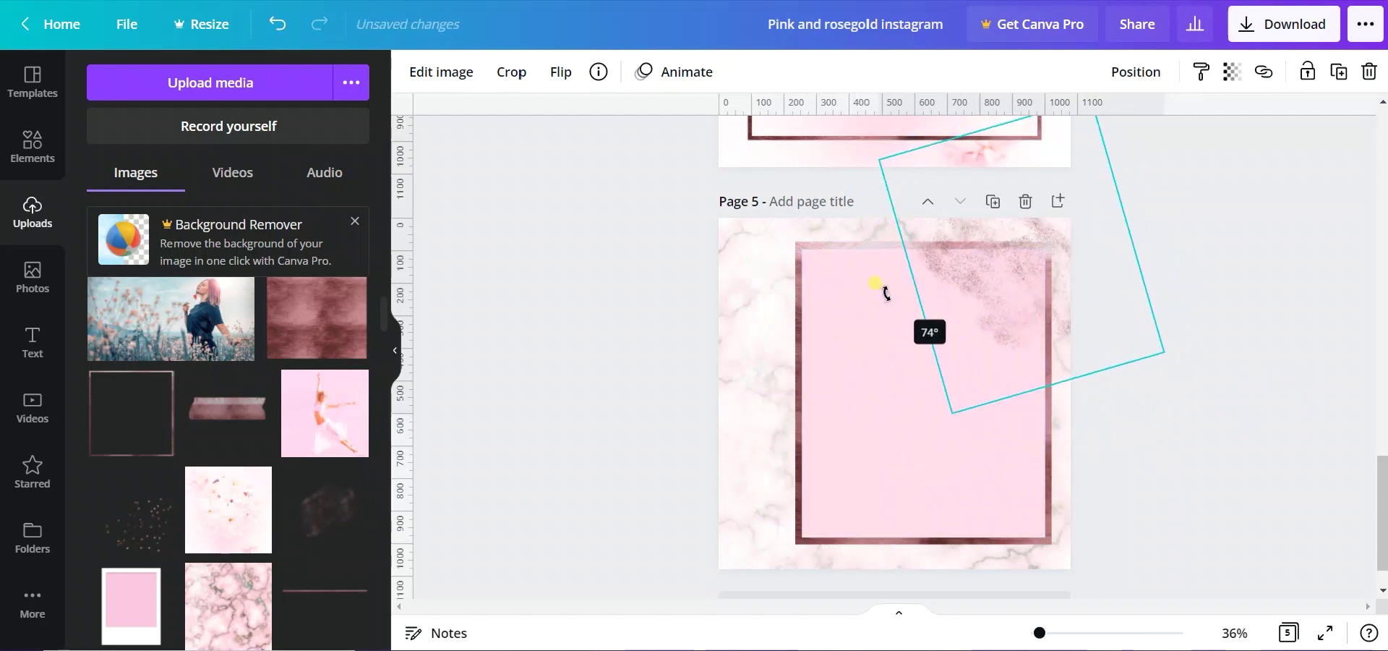
{"action": "left_click_drag", "start_coordinate": [1165, 350], "coordinate": [1201, 378]}
{"action": "left_click_drag", "start_coordinate": [1060, 289], "coordinate": [950, 248]}
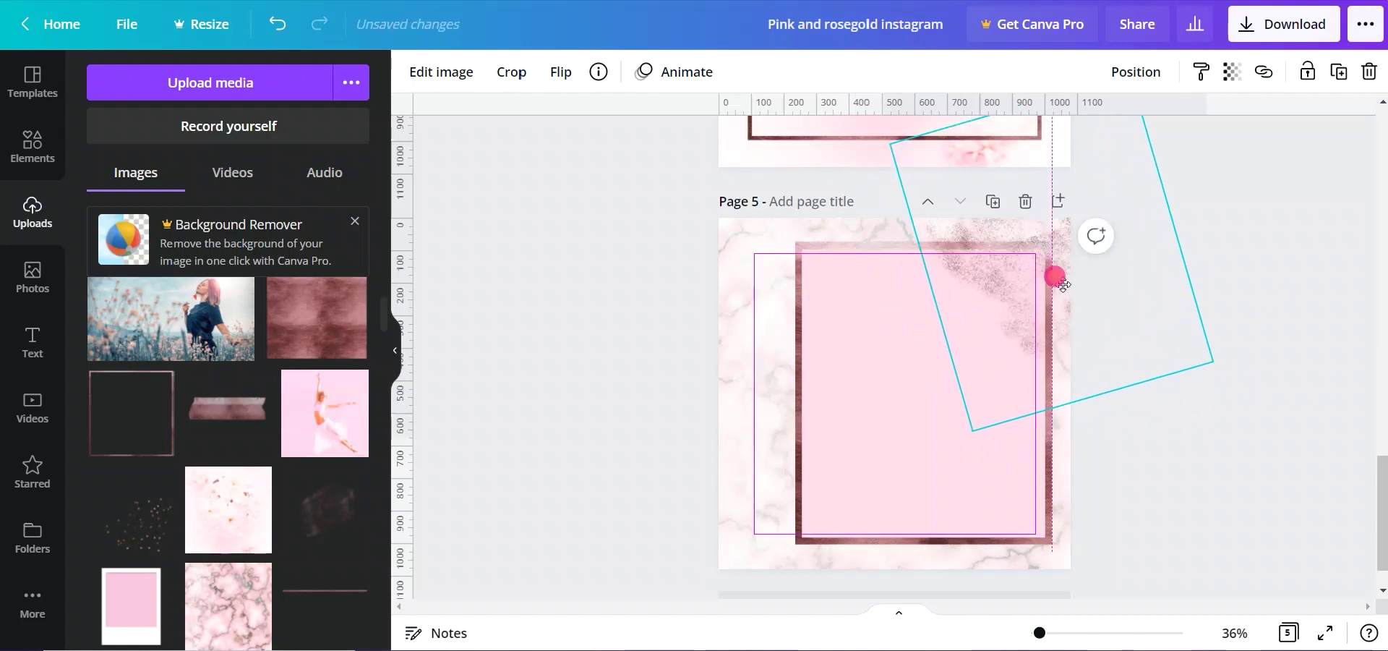
Step: Add the stars element, shrink it over the top-right glitter and tilt it about 45°
{"action": "left_click", "coordinate": [144, 525]}
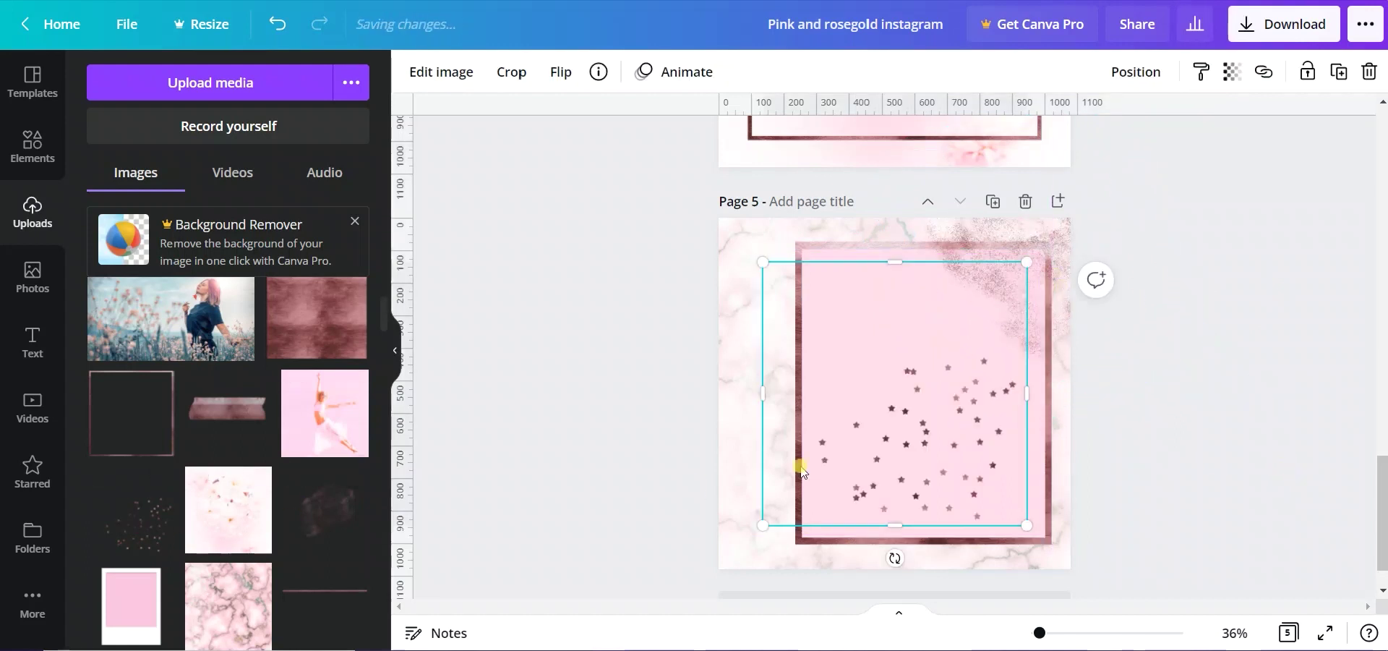
{"action": "left_click_drag", "start_coordinate": [767, 524], "coordinate": [813, 473]}
{"action": "left_click_drag", "start_coordinate": [923, 254], "coordinate": [925, 326]}
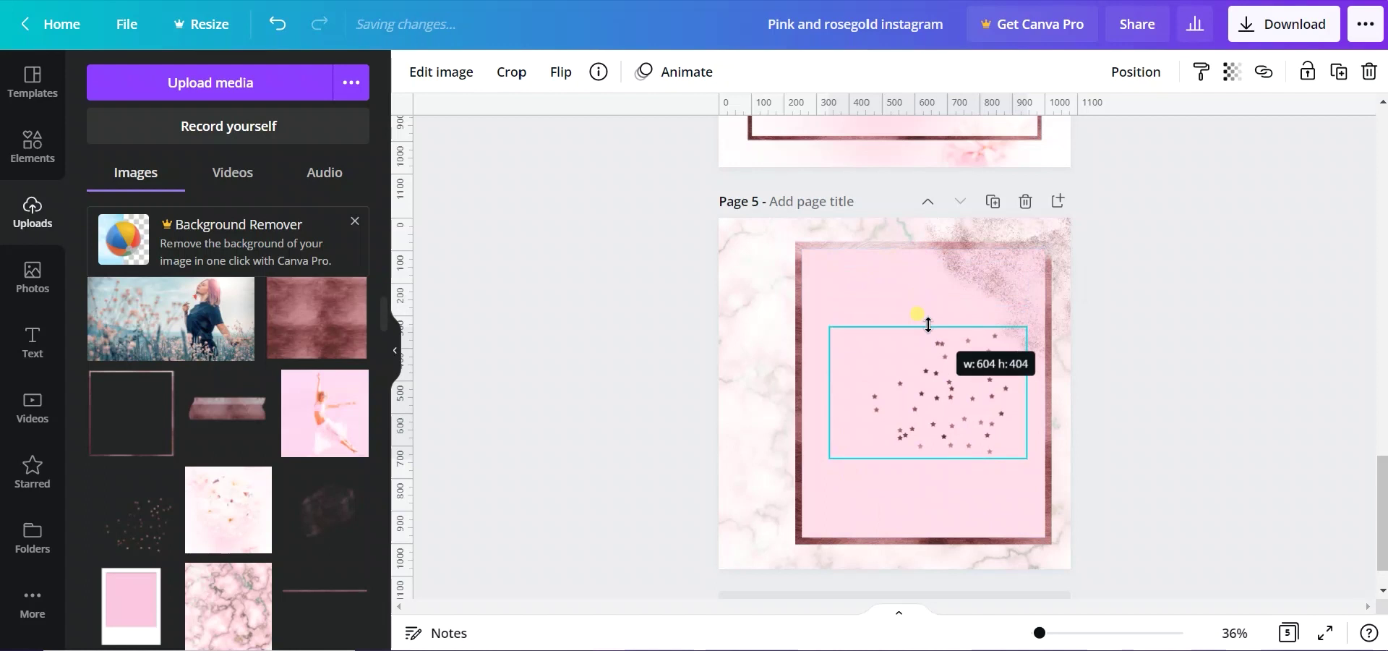
{"action": "left_click_drag", "start_coordinate": [832, 393], "coordinate": [867, 393]}
{"action": "left_click_drag", "start_coordinate": [967, 406], "coordinate": [1039, 256]}
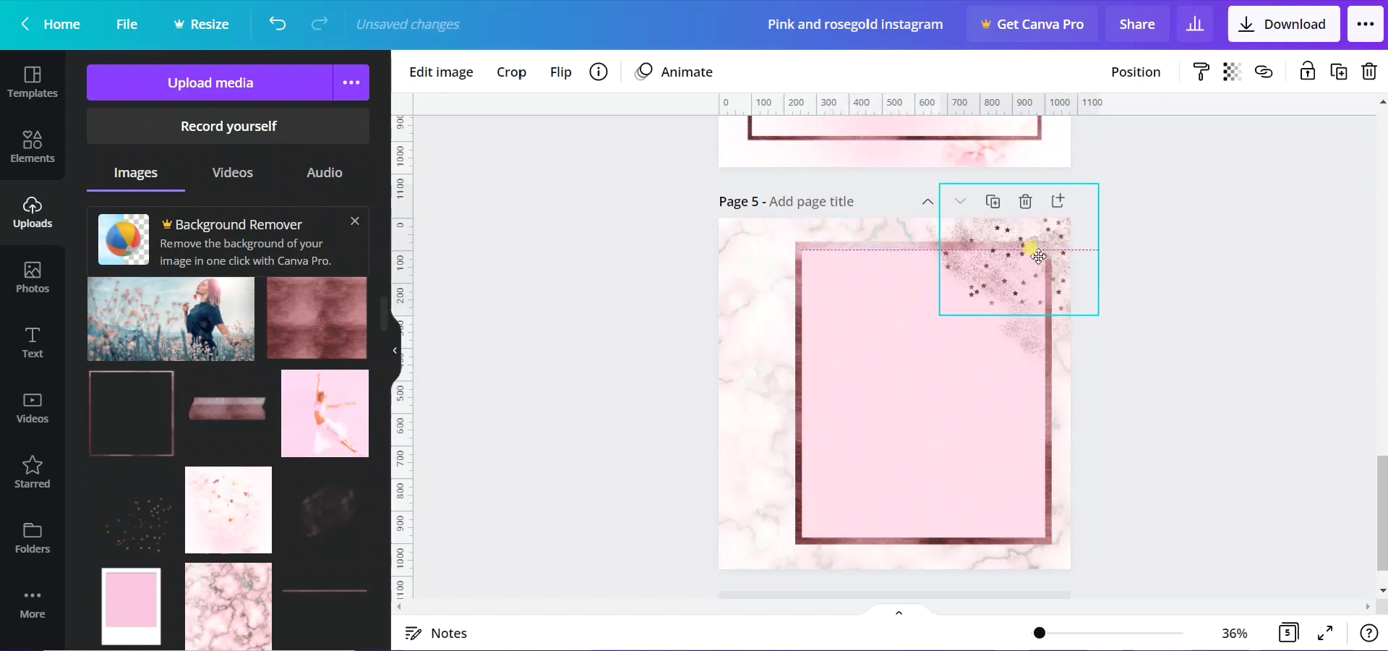
{"action": "left_click_drag", "start_coordinate": [928, 312], "coordinate": [958, 300]}
{"action": "left_click", "coordinate": [1188, 396]}
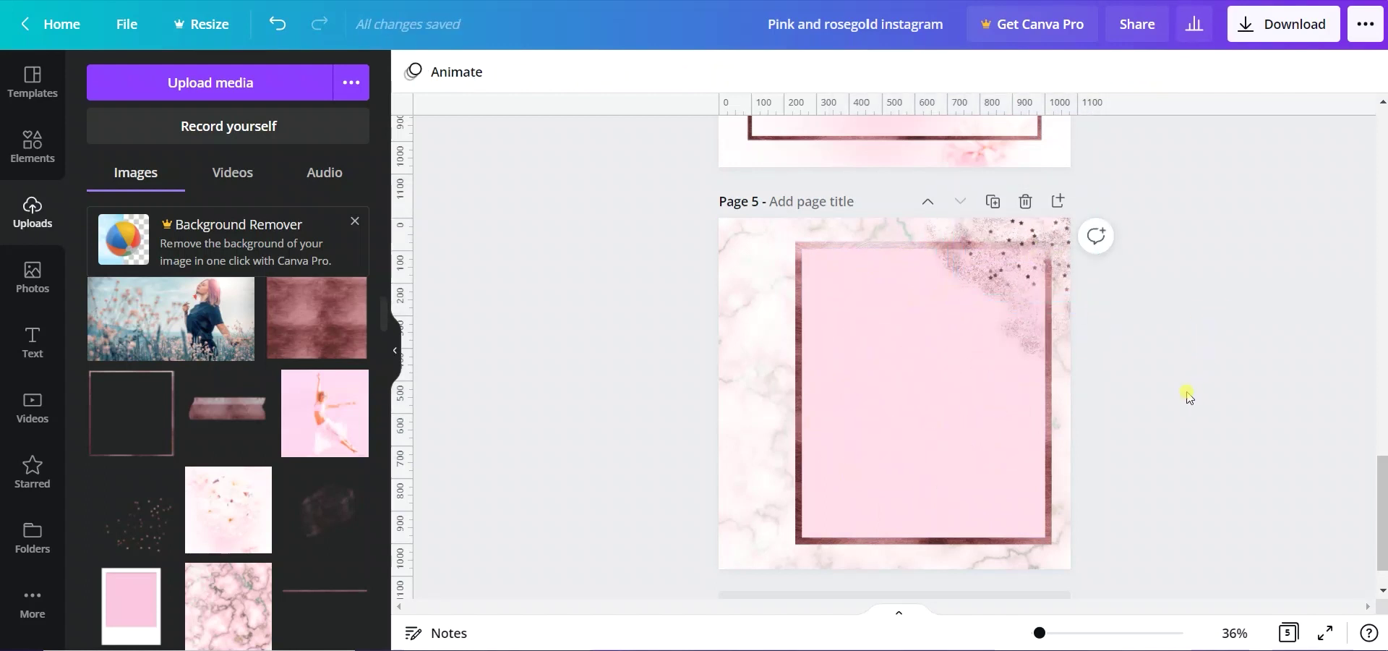
{"action": "left_click_drag", "start_coordinate": [1083, 285], "coordinate": [1092, 297]}
{"action": "left_click_drag", "start_coordinate": [1030, 338], "coordinate": [969, 339]}
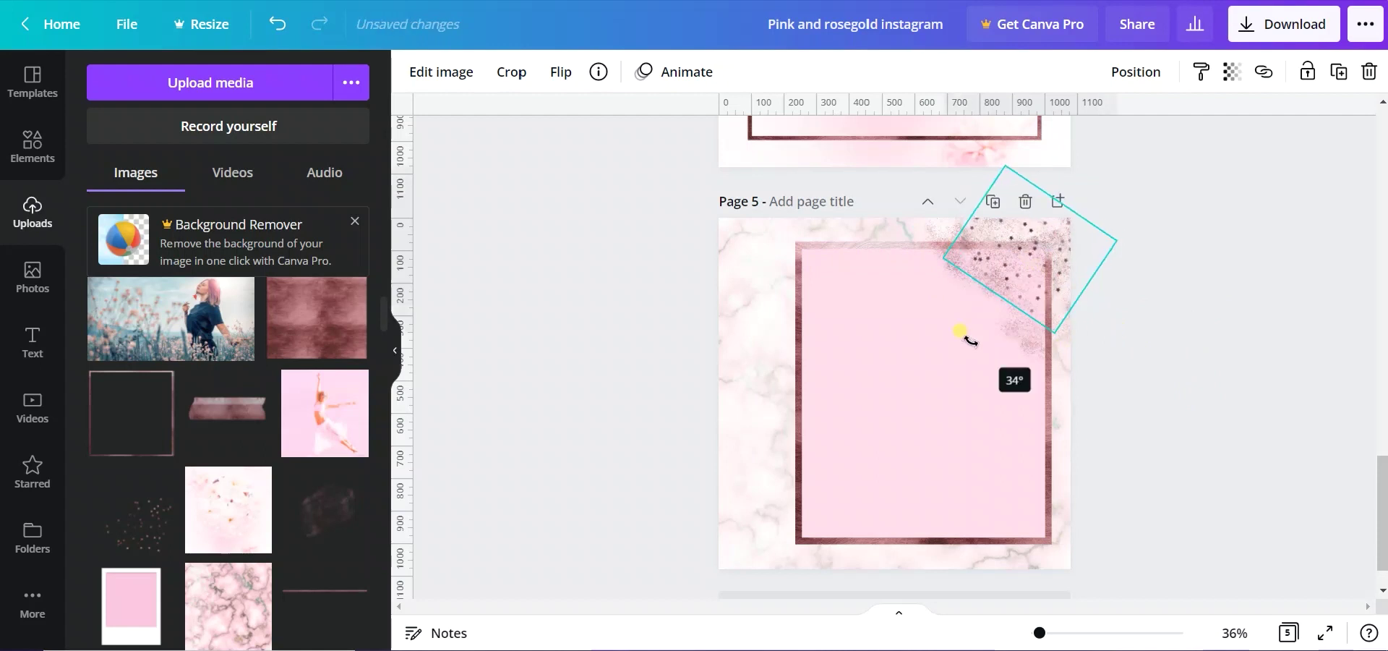
{"action": "left_click", "coordinate": [1210, 344]}
Step: Move a paragraph text box into the frame's middle and select "Be gentle with yourself." in Notepad
{"action": "left_click", "coordinate": [930, 403]}
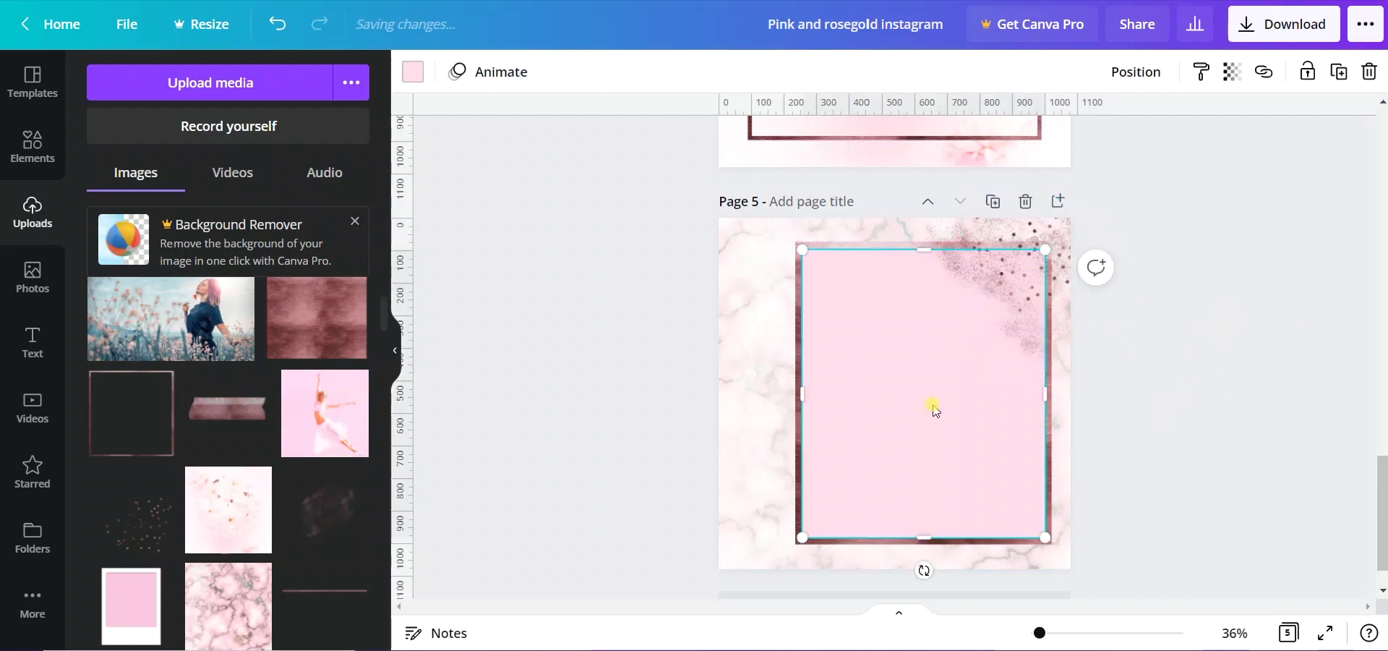
{"action": "double_click", "coordinate": [934, 408]}
{"action": "mouse_move", "coordinate": [940, 589]}
{"action": "left_mouse_down"}
{"action": "mouse_move", "coordinate": [962, 452]}
{"action": "mouse_move", "coordinate": [935, 426]}
{"action": "left_mouse_up"}
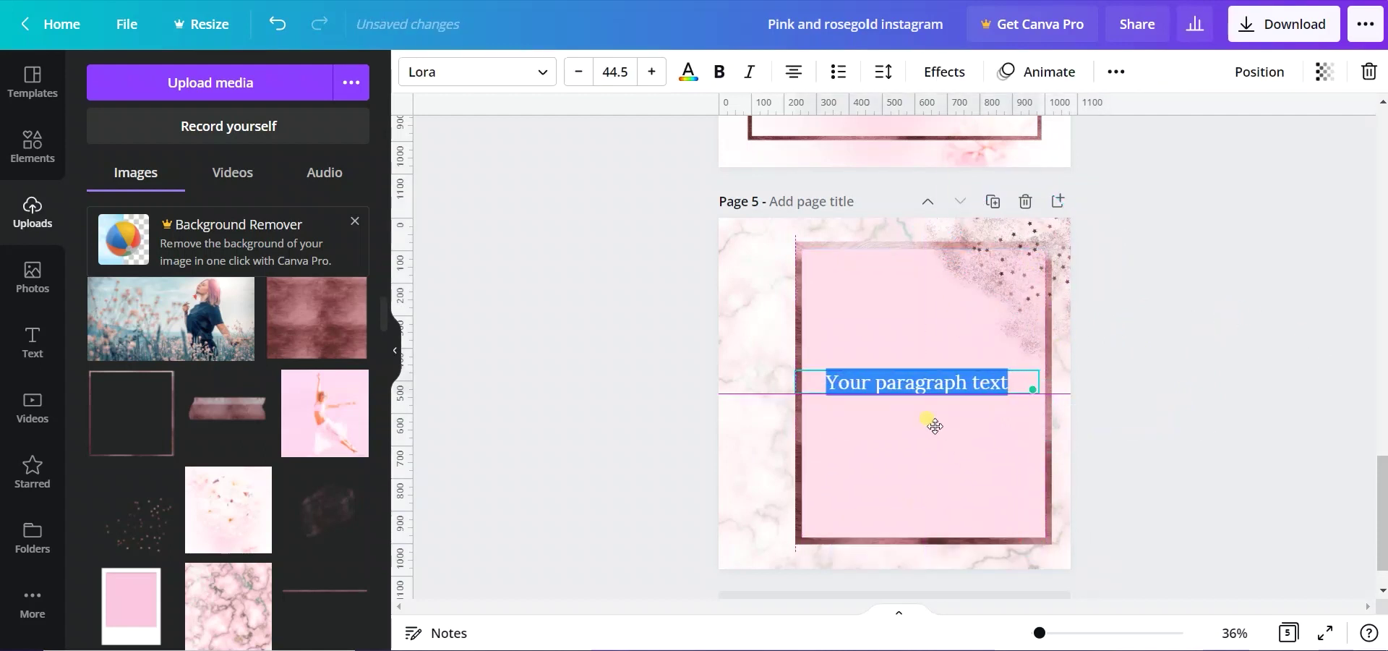
{"action": "key", "text": "alt+Tab"}
{"action": "left_click_drag", "start_coordinate": [712, 184], "coordinate": [533, 185]}
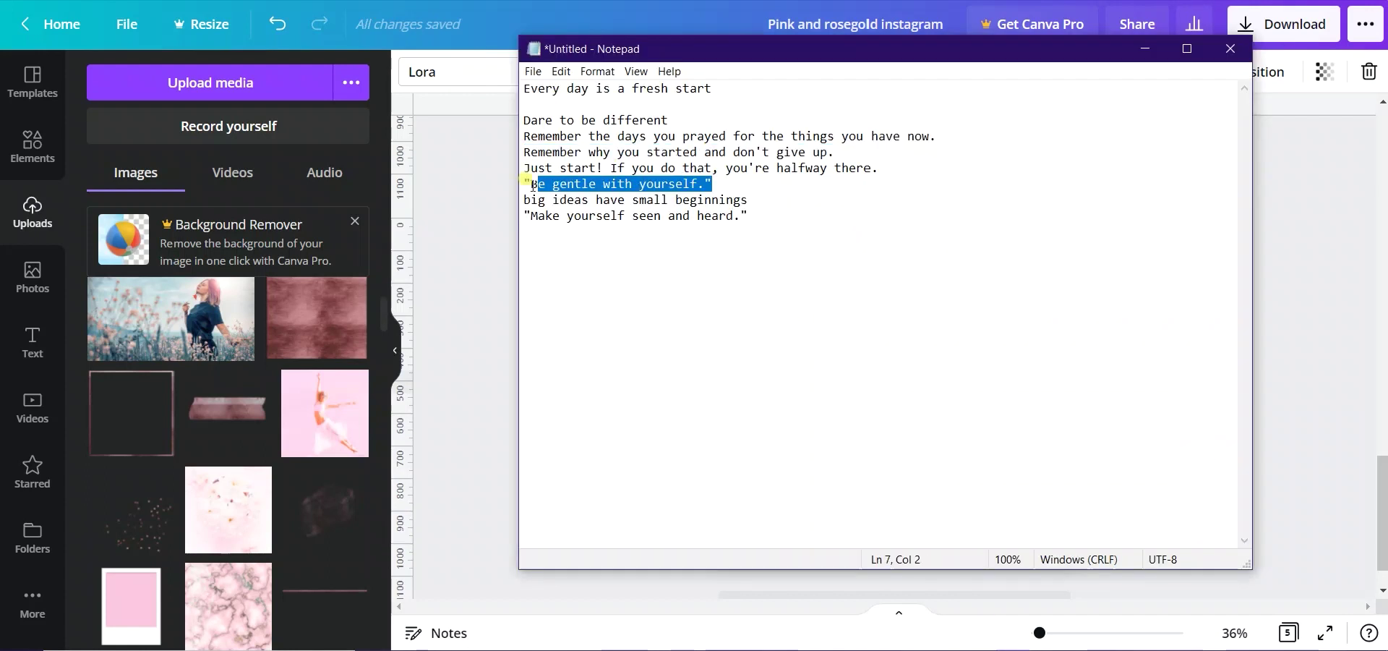
Step: Copy 'Be gentle with yourself.' from Notepad and paste it over Page 5's placeholder text
{"action": "right_click", "coordinate": [535, 180]}
{"action": "left_click", "coordinate": [542, 233]}
{"action": "key", "text": "alt+Tab"}
{"action": "right_click", "coordinate": [913, 387]}
{"action": "left_click", "coordinate": [978, 126]}
Step: Narrow the quote's text box so it wraps onto two lines, centred at size 56.2
{"action": "left_click", "coordinate": [1260, 387]}
{"action": "left_click", "coordinate": [918, 382]}
{"action": "mouse_move", "coordinate": [1046, 382]}
{"action": "left_mouse_down"}
{"action": "mouse_move", "coordinate": [985, 395]}
{"action": "mouse_move", "coordinate": [939, 372]}
{"action": "mouse_move", "coordinate": [940, 329]}
{"action": "left_mouse_up"}
{"action": "left_click", "coordinate": [1193, 350]}
{"action": "scroll", "coordinate": [1202, 406], "scroll_direction": "down", "scroll_amount": 1}
Step: Make the Page 5 quote bold
{"action": "left_click", "coordinate": [1218, 340]}
{"action": "left_click", "coordinate": [877, 311]}
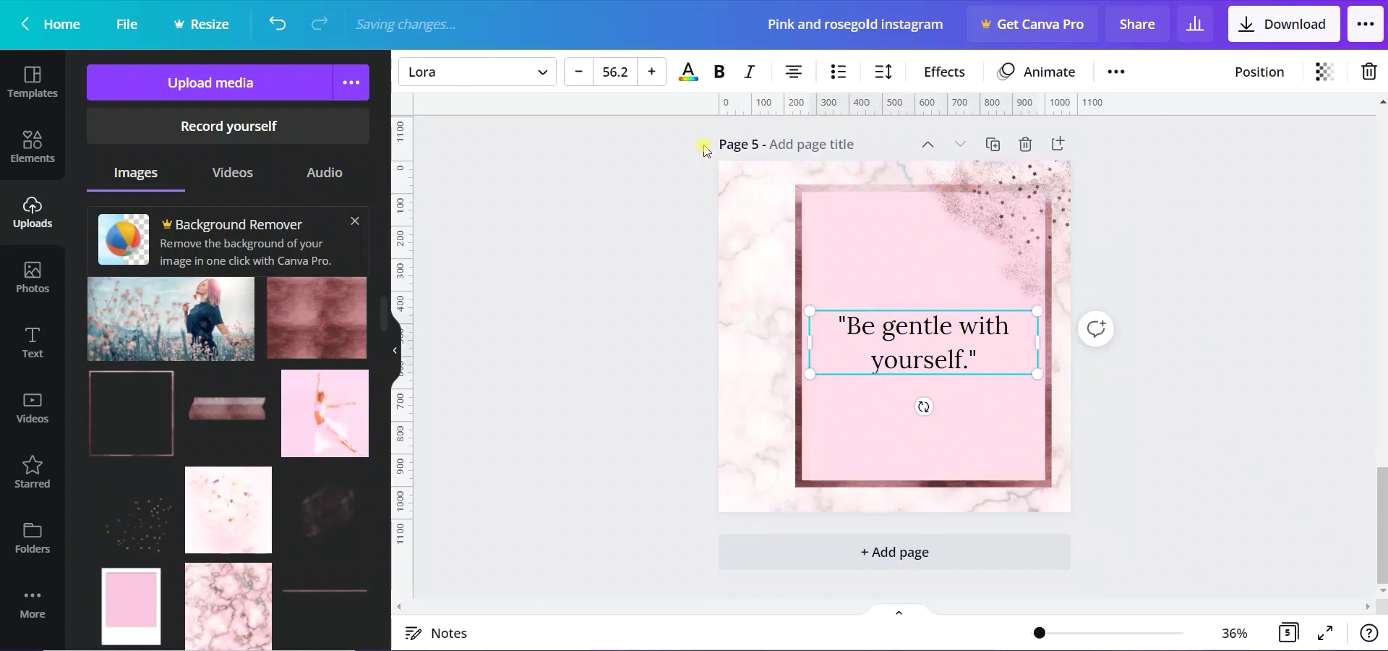
{"action": "left_click", "coordinate": [718, 72]}
{"action": "left_click", "coordinate": [1280, 371]}
Step: Remove the bold from the quote again and add a blank Page 6 after Page 5
{"action": "scroll", "coordinate": [1222, 434], "scroll_direction": "up", "scroll_amount": 2}
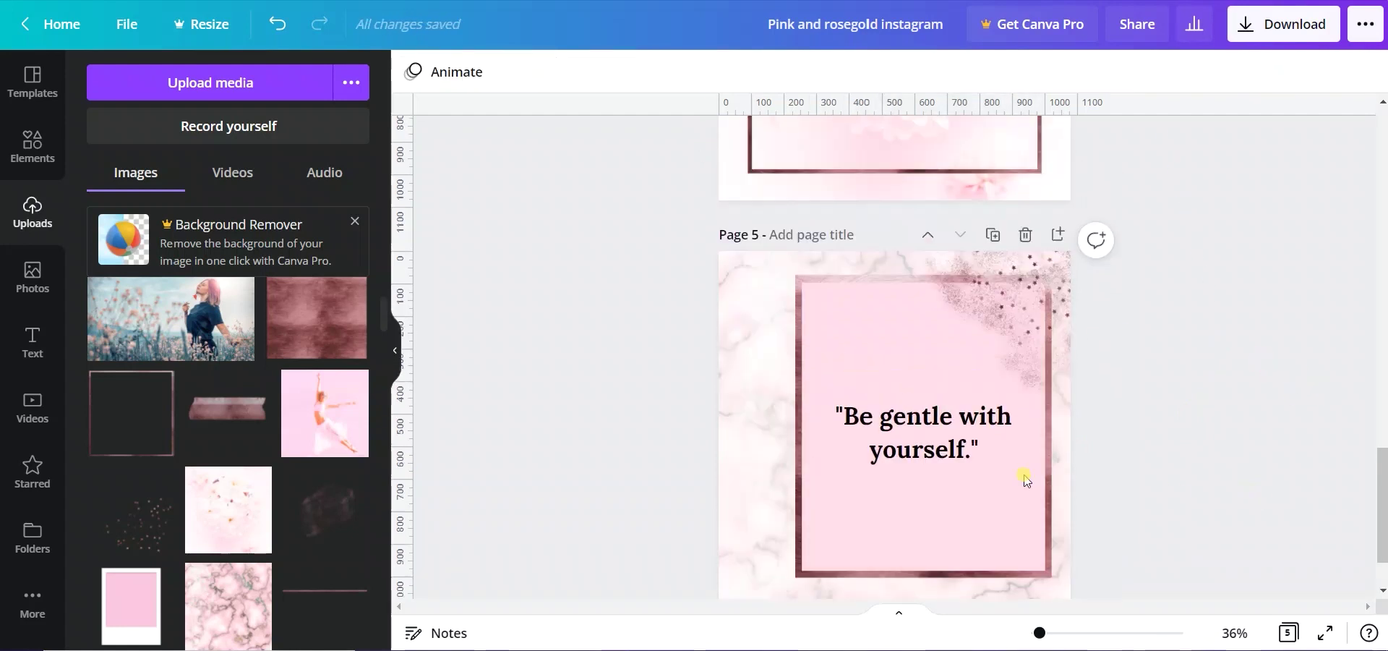
{"action": "left_click", "coordinate": [925, 433]}
{"action": "left_click", "coordinate": [719, 71]}
{"action": "left_click", "coordinate": [1211, 349]}
{"action": "scroll", "coordinate": [1186, 434], "scroll_direction": "down", "scroll_amount": 1}
{"action": "key", "text": "ctrl+Return"}
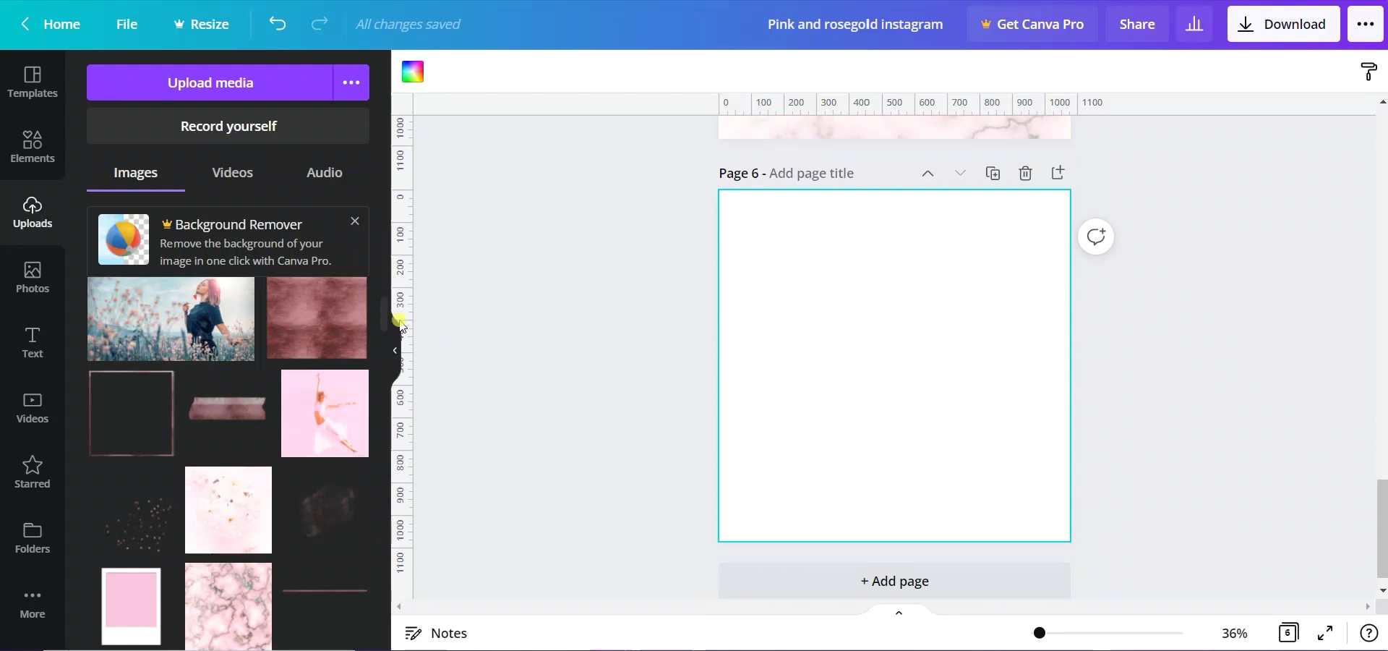
Step: Add the rose-gold texture to Page 6, enlarge it into a large square and rotate it
{"action": "left_click", "coordinate": [304, 308]}
{"action": "left_click_drag", "start_coordinate": [913, 376], "coordinate": [1063, 535]}
{"action": "mouse_move", "coordinate": [883, 357]}
{"action": "left_mouse_down"}
{"action": "mouse_move", "coordinate": [774, 263]}
{"action": "mouse_move", "coordinate": [754, 225]}
{"action": "left_mouse_up"}
{"action": "left_click_drag", "start_coordinate": [909, 566], "coordinate": [948, 294]}
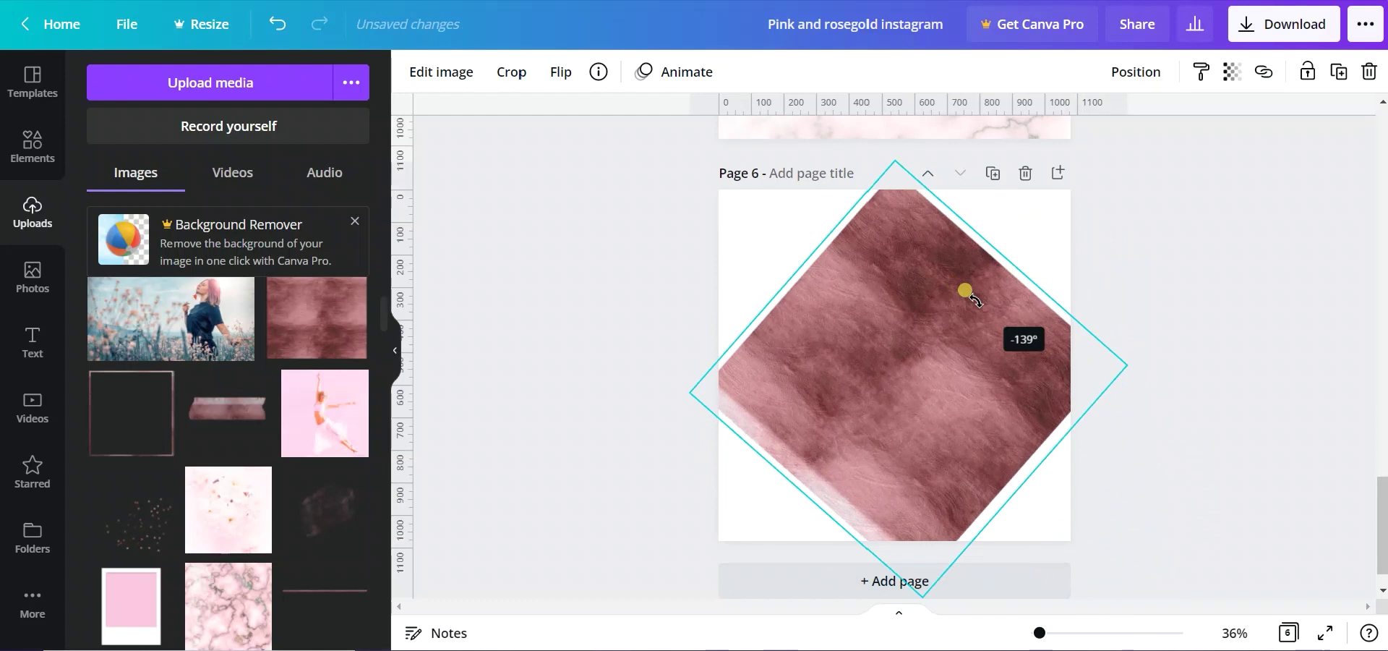
{"action": "left_click_drag", "start_coordinate": [944, 389], "coordinate": [896, 217]}
Step: Shift the texture into a tilted diagonal band across Page 6's top, then add a mauve square
{"action": "mouse_move", "coordinate": [958, 359]}
{"action": "left_mouse_down"}
{"action": "mouse_move", "coordinate": [964, 384]}
{"action": "mouse_move", "coordinate": [1026, 310]}
{"action": "left_mouse_up"}
{"action": "left_click_drag", "start_coordinate": [1041, 388], "coordinate": [1078, 459]}
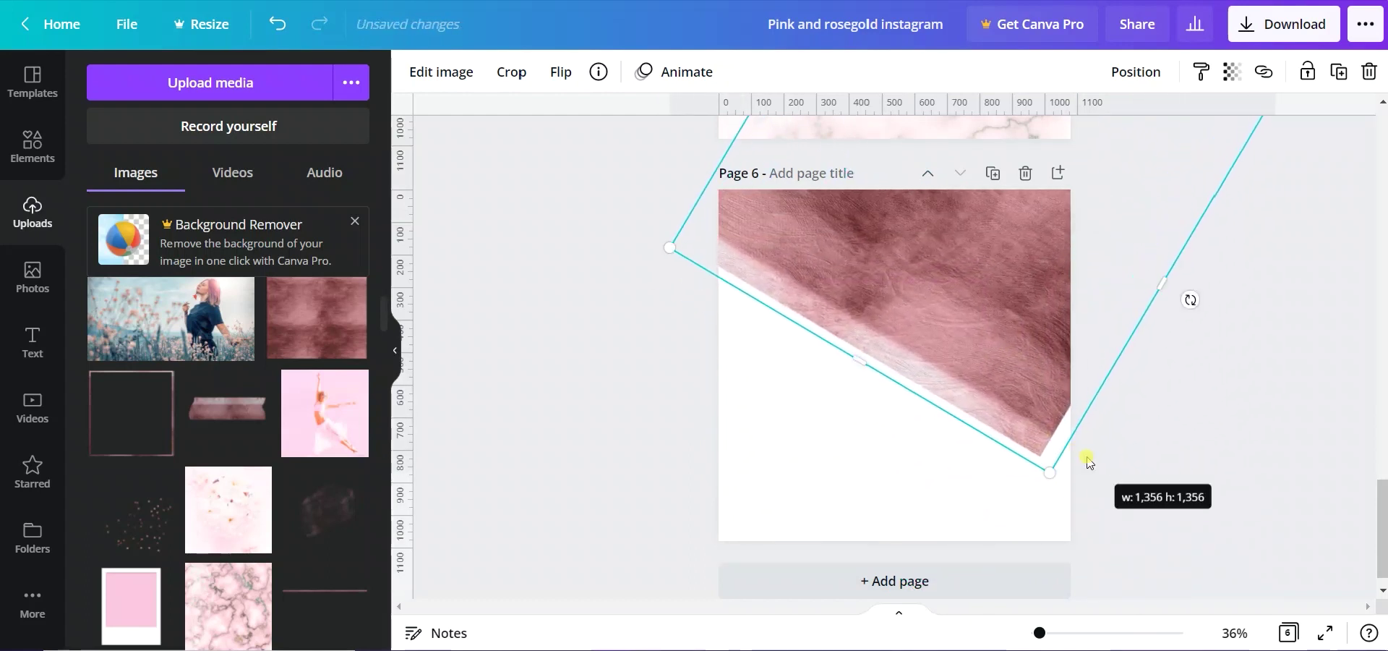
{"action": "mouse_move", "coordinate": [1096, 209]}
{"action": "left_mouse_down"}
{"action": "mouse_move", "coordinate": [1204, 239]}
{"action": "mouse_move", "coordinate": [1211, 257]}
{"action": "left_mouse_up"}
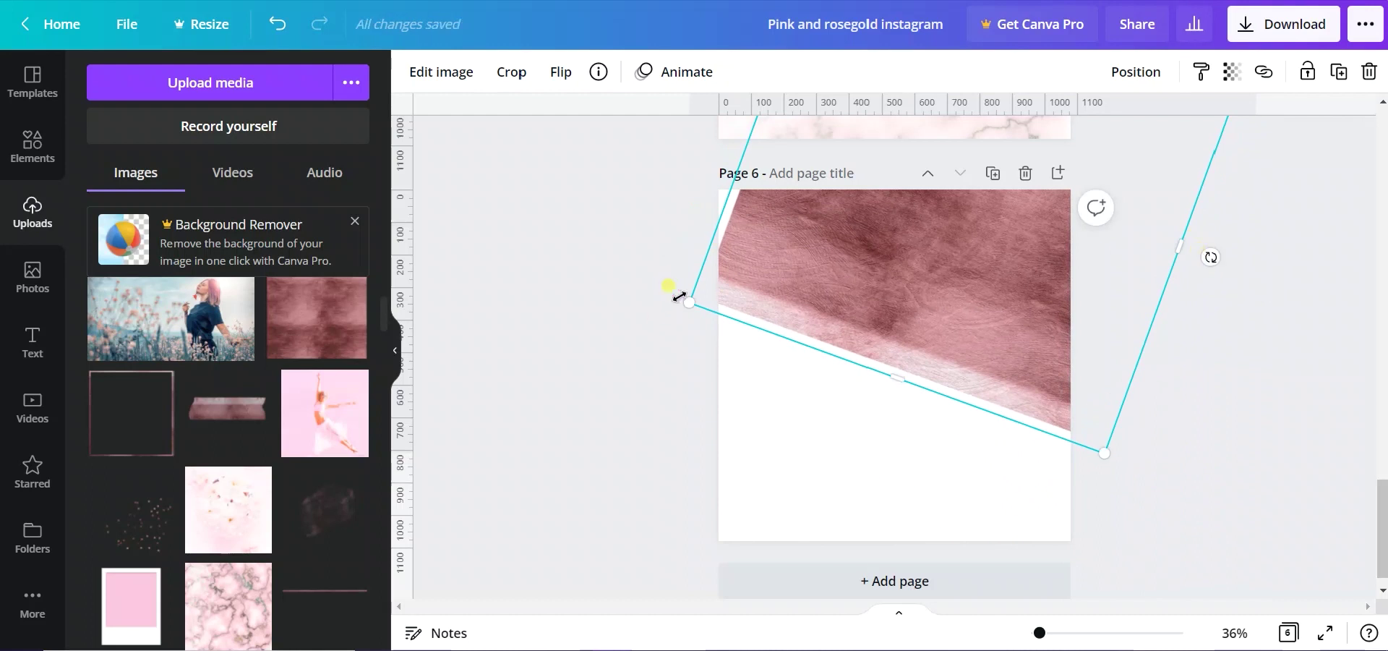
{"action": "left_click_drag", "start_coordinate": [680, 296], "coordinate": [620, 294]}
{"action": "mouse_move", "coordinate": [973, 378]}
{"action": "left_mouse_down"}
{"action": "mouse_move", "coordinate": [1030, 265]}
{"action": "mouse_move", "coordinate": [1020, 291]}
{"action": "left_mouse_up"}
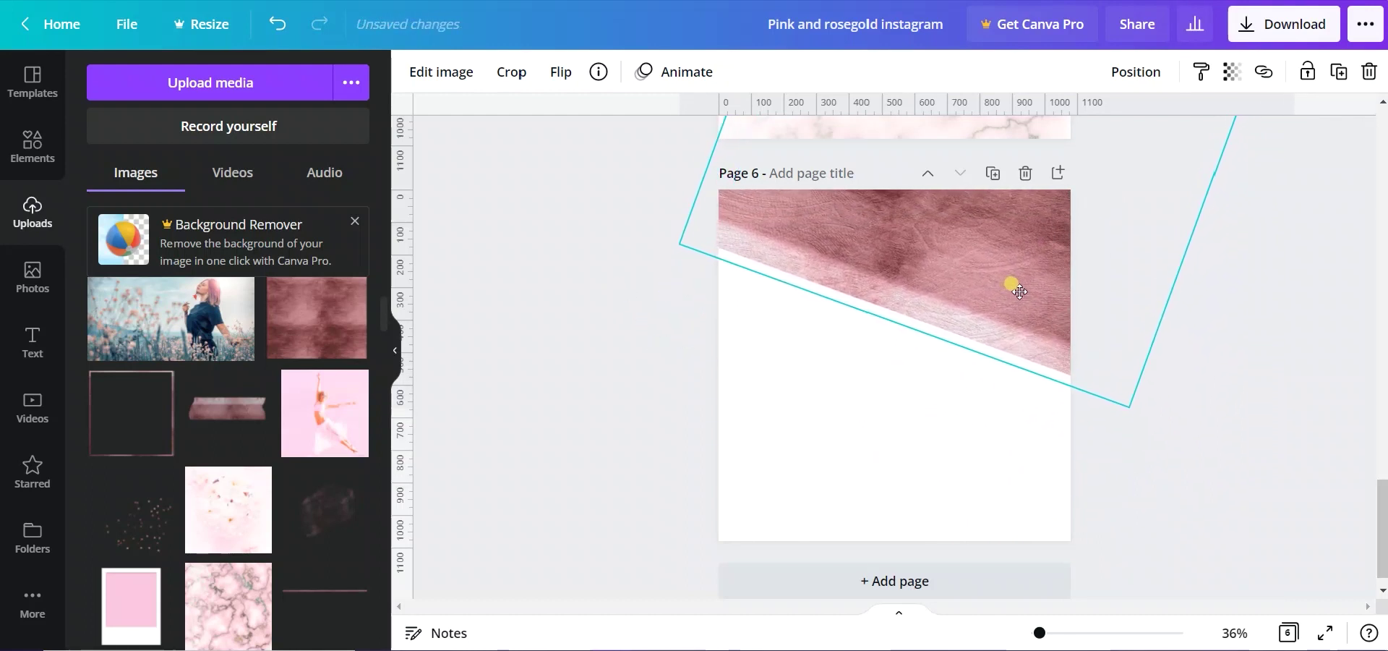
{"action": "left_click", "coordinate": [1236, 383]}
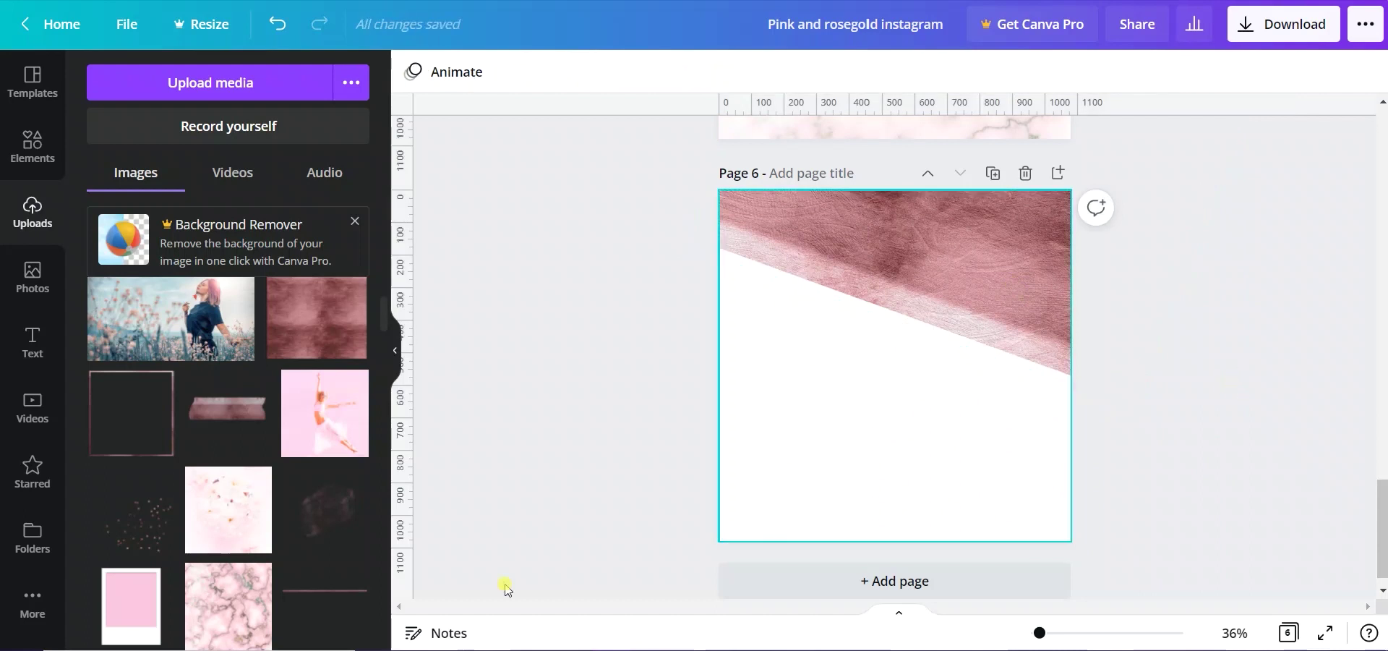
{"action": "key", "text": "ctrl+v"}
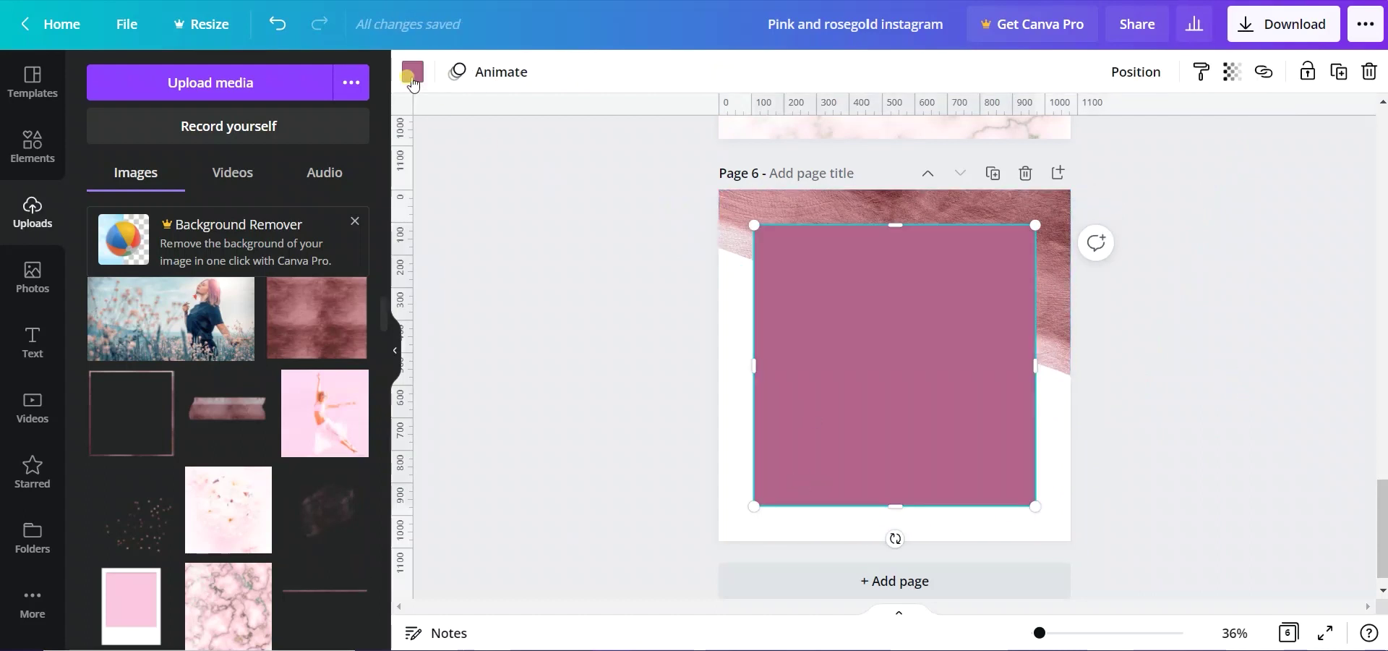
Step: Recolour the square light pink #ffc8e4 and place the sea urchin photo on it
{"action": "left_click", "coordinate": [412, 76]}
{"action": "left_click", "coordinate": [352, 170]}
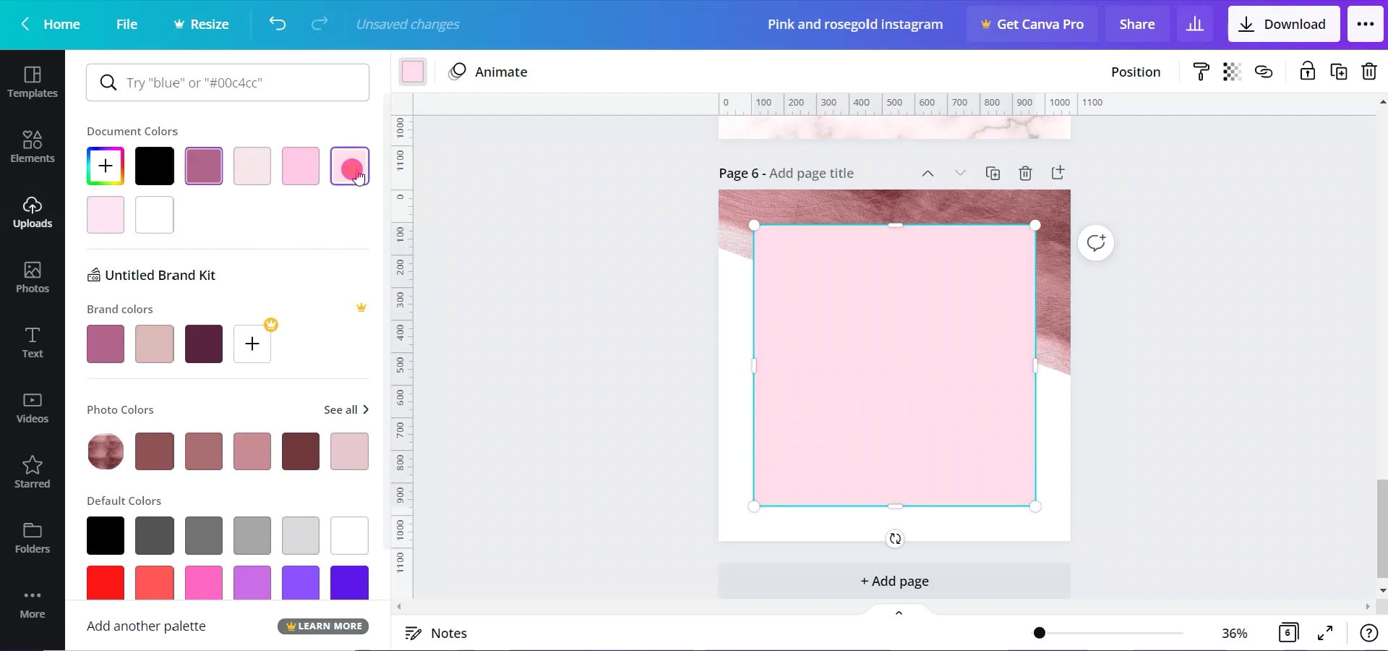
{"action": "left_click", "coordinate": [548, 362]}
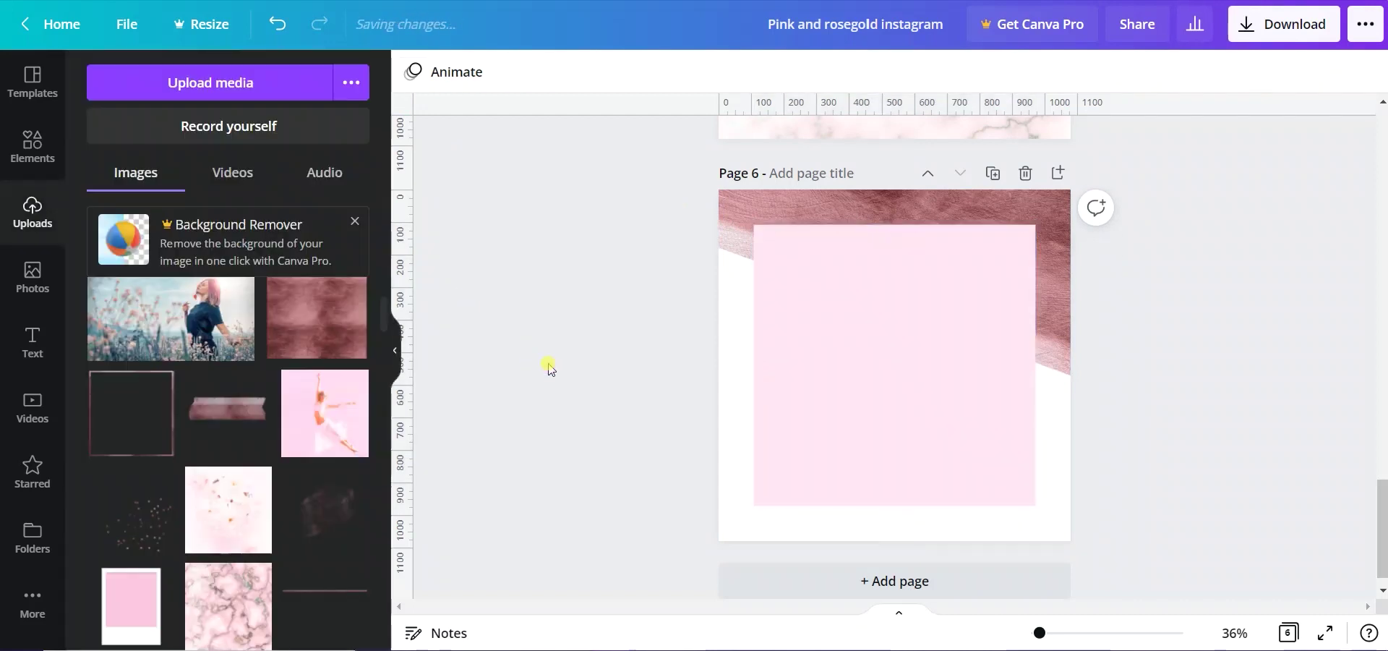
{"action": "left_click_drag", "start_coordinate": [290, 492], "coordinate": [853, 381]}
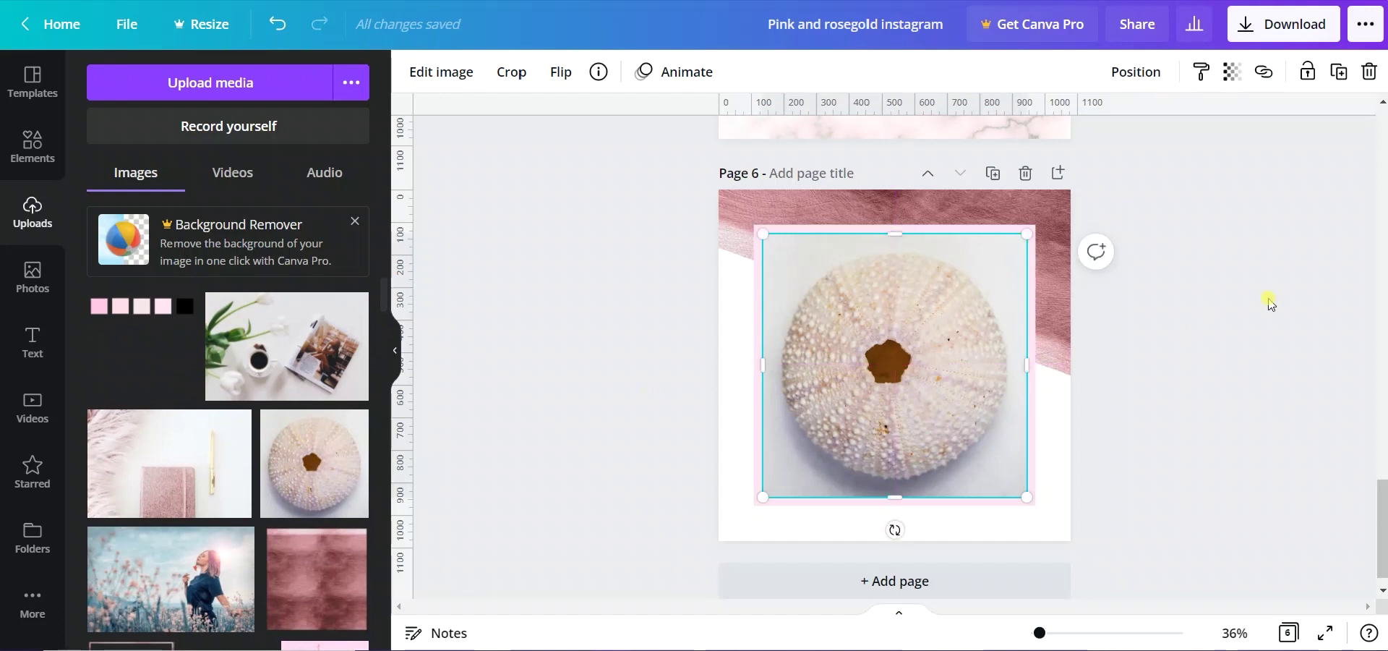
Step: Resize the pink square behind the photo to 864 × 864 and add a paragraph text box
{"action": "left_click_drag", "start_coordinate": [1267, 301], "coordinate": [955, 226]}
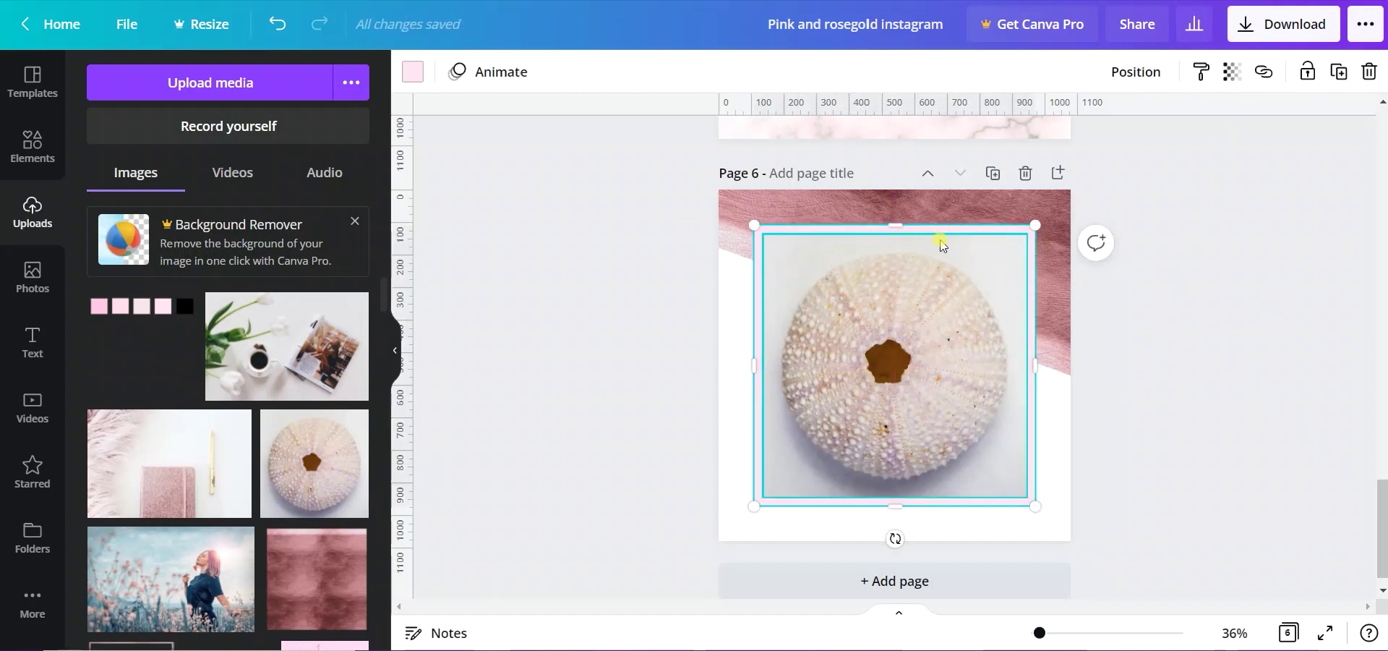
{"action": "left_click_drag", "start_coordinate": [896, 223], "coordinate": [897, 228]}
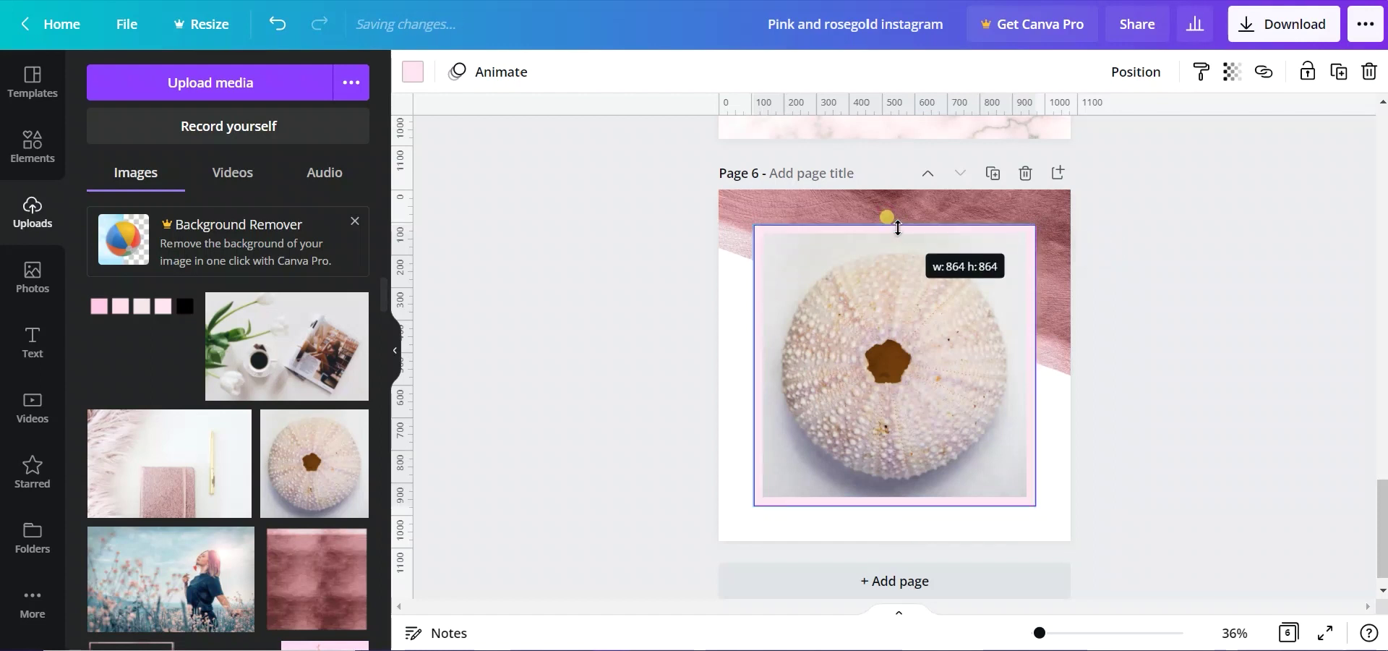
{"action": "left_click", "coordinate": [1164, 419]}
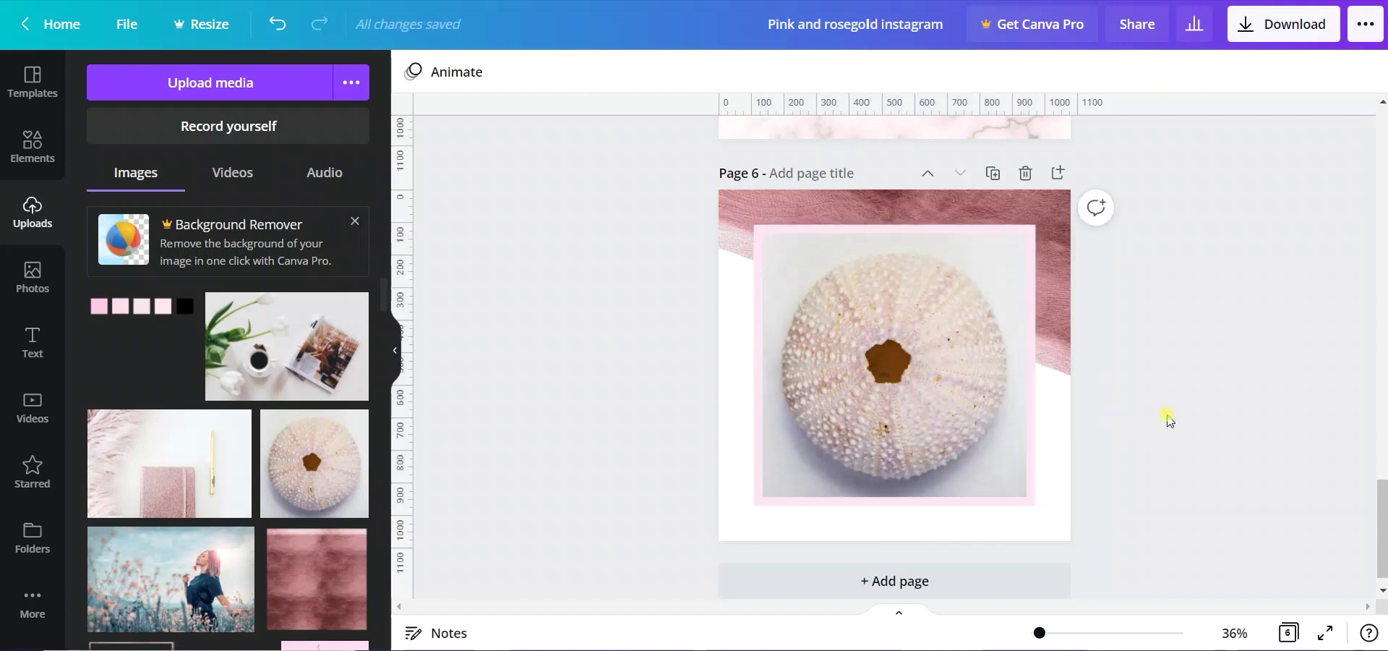
{"action": "key", "text": "t"}
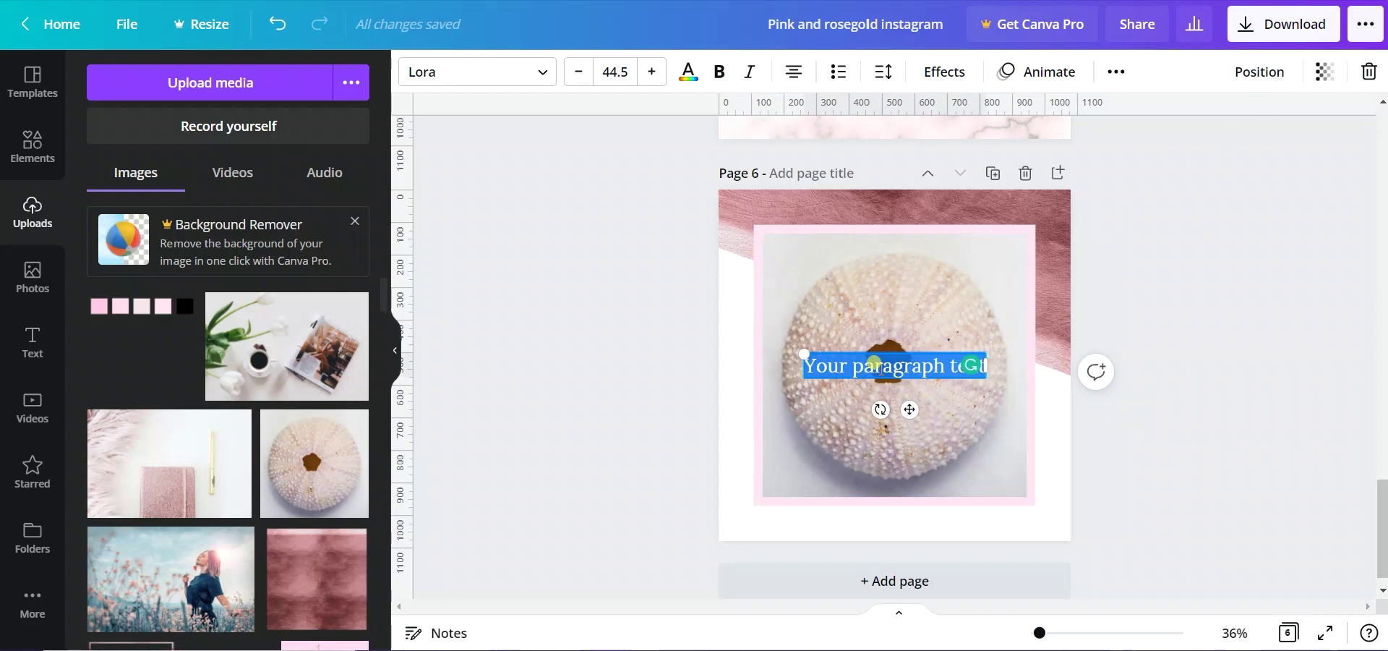
Step: Set 'Trust Yourself' in Amsterdam Four, enlarged and tilted diagonally at the bottom right
{"action": "key", "text": "BackSpace"}
{"action": "type", "text": "Trust Yourself"}
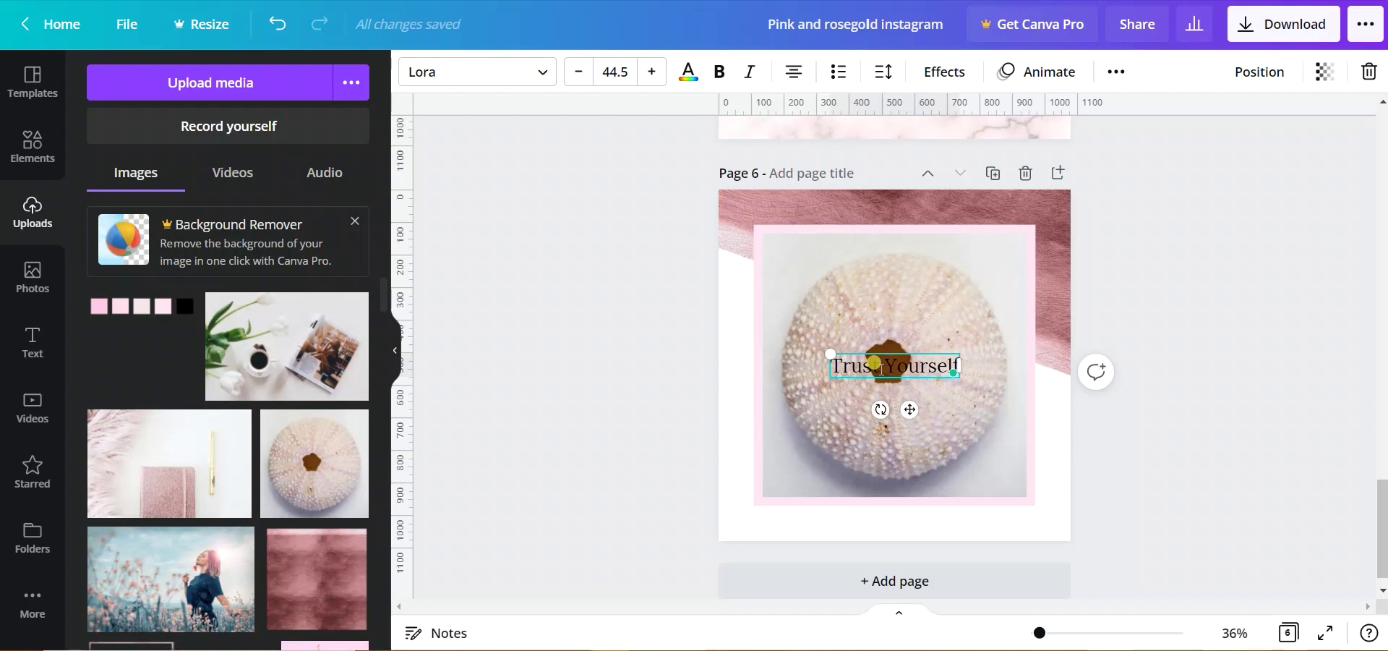
{"action": "left_click", "coordinate": [1128, 402]}
{"action": "left_click", "coordinate": [895, 366]}
{"action": "left_click", "coordinate": [478, 72]}
{"action": "left_click", "coordinate": [141, 126]}
{"action": "left_click_drag", "start_coordinate": [839, 354], "coordinate": [754, 337]}
{"action": "left_click_drag", "start_coordinate": [865, 412], "coordinate": [1034, 586]}
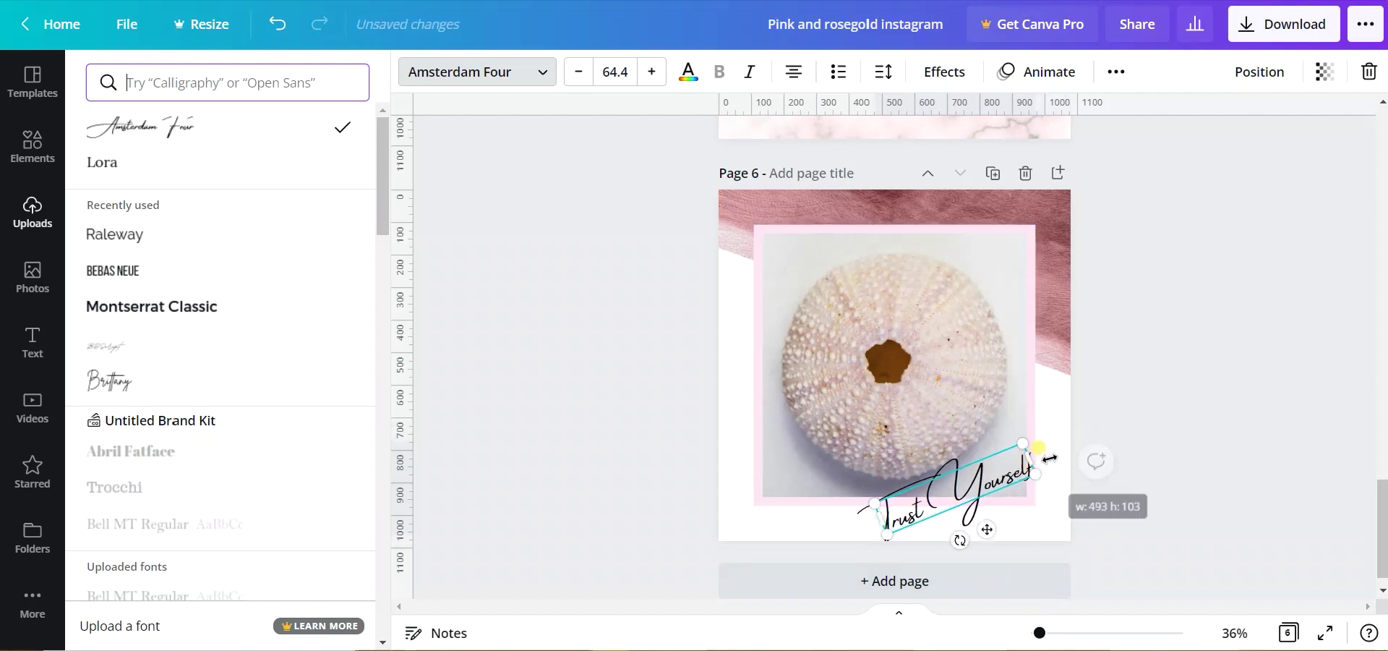
Step: Fine-tune the text's spacing, width and size along the photo's corner, then add blank Page 7
{"action": "mouse_move", "coordinate": [1068, 467]}
{"action": "left_mouse_down"}
{"action": "mouse_move", "coordinate": [1036, 516]}
{"action": "mouse_move", "coordinate": [998, 464]}
{"action": "mouse_move", "coordinate": [1066, 435]}
{"action": "left_mouse_up"}
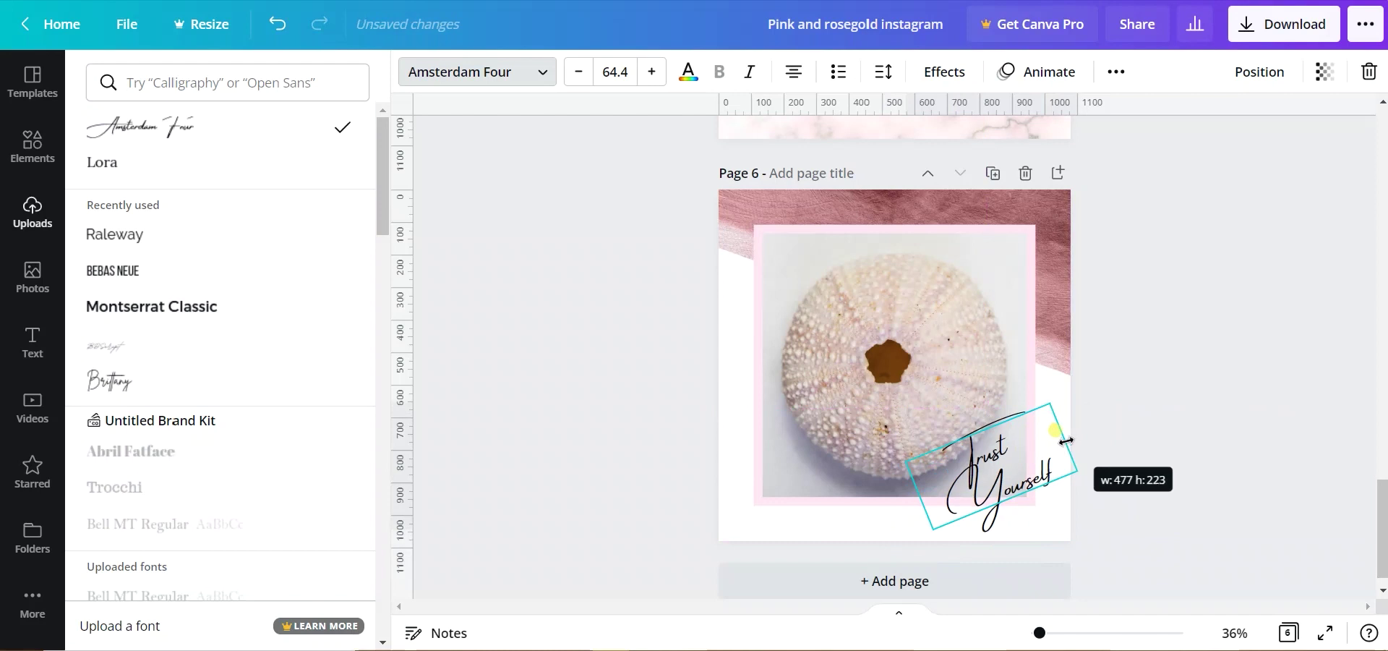
{"action": "left_click", "coordinate": [883, 70]}
{"action": "left_click_drag", "start_coordinate": [1062, 171], "coordinate": [1044, 171]}
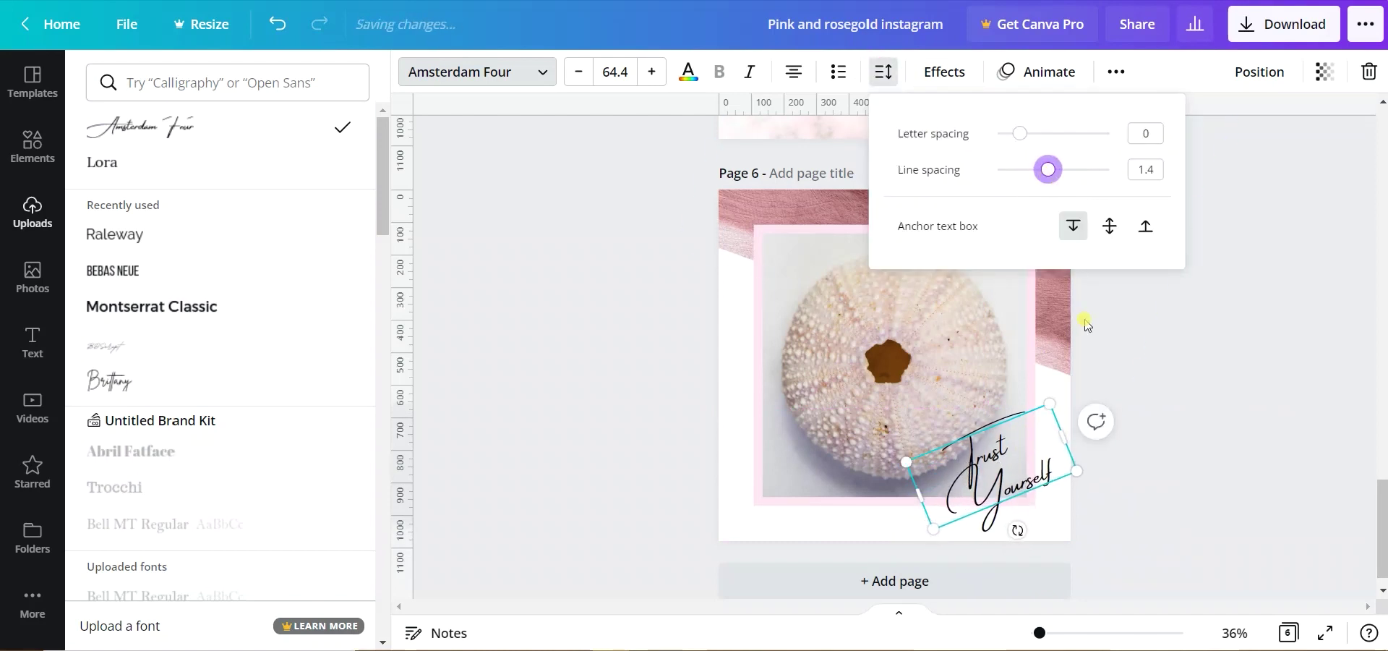
{"action": "left_click_drag", "start_coordinate": [1063, 439], "coordinate": [1150, 452]}
{"action": "left_click_drag", "start_coordinate": [1027, 499], "coordinate": [992, 491]}
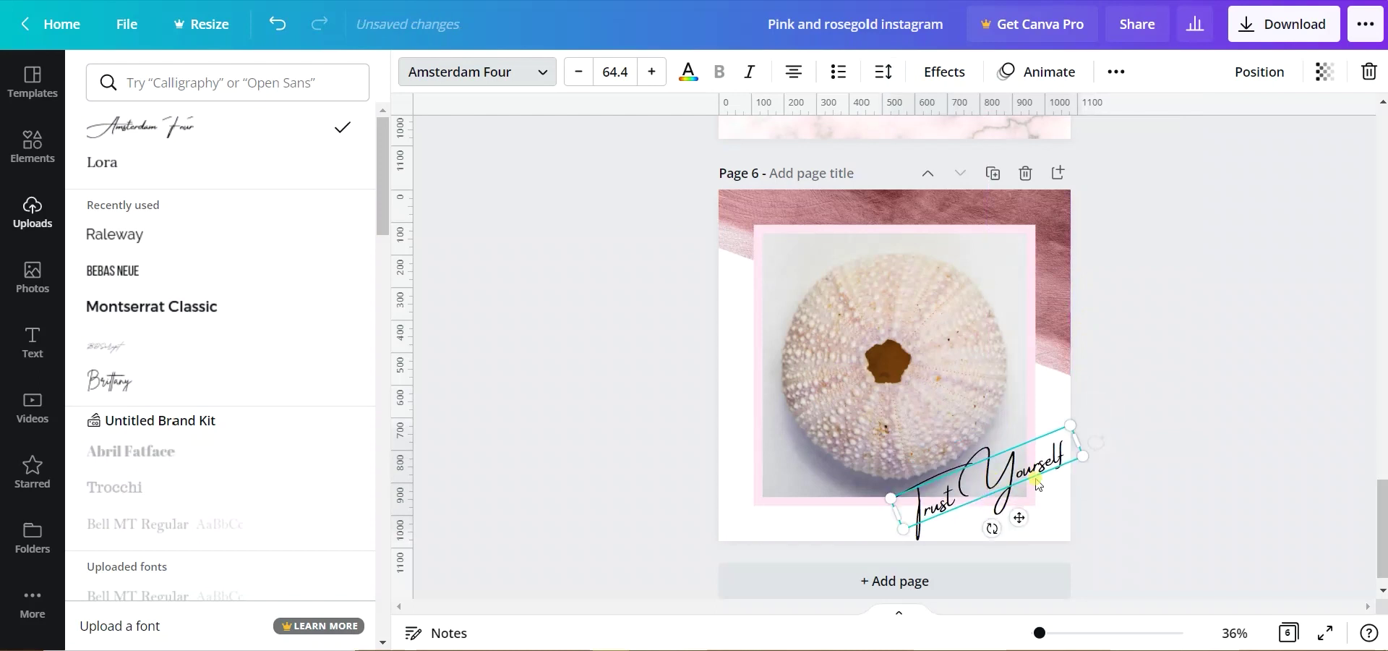
{"action": "left_click_drag", "start_coordinate": [1083, 453], "coordinate": [1052, 468]}
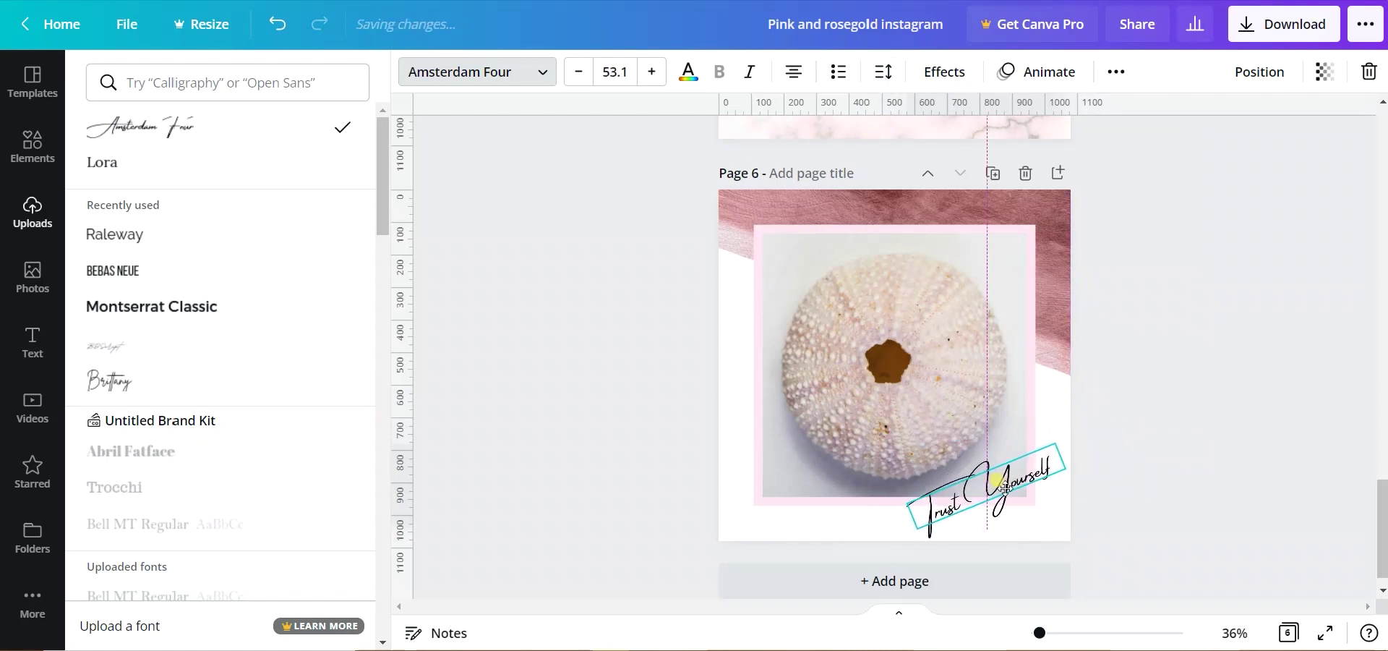
{"action": "left_click", "coordinate": [1172, 356]}
{"action": "left_click", "coordinate": [1057, 173]}
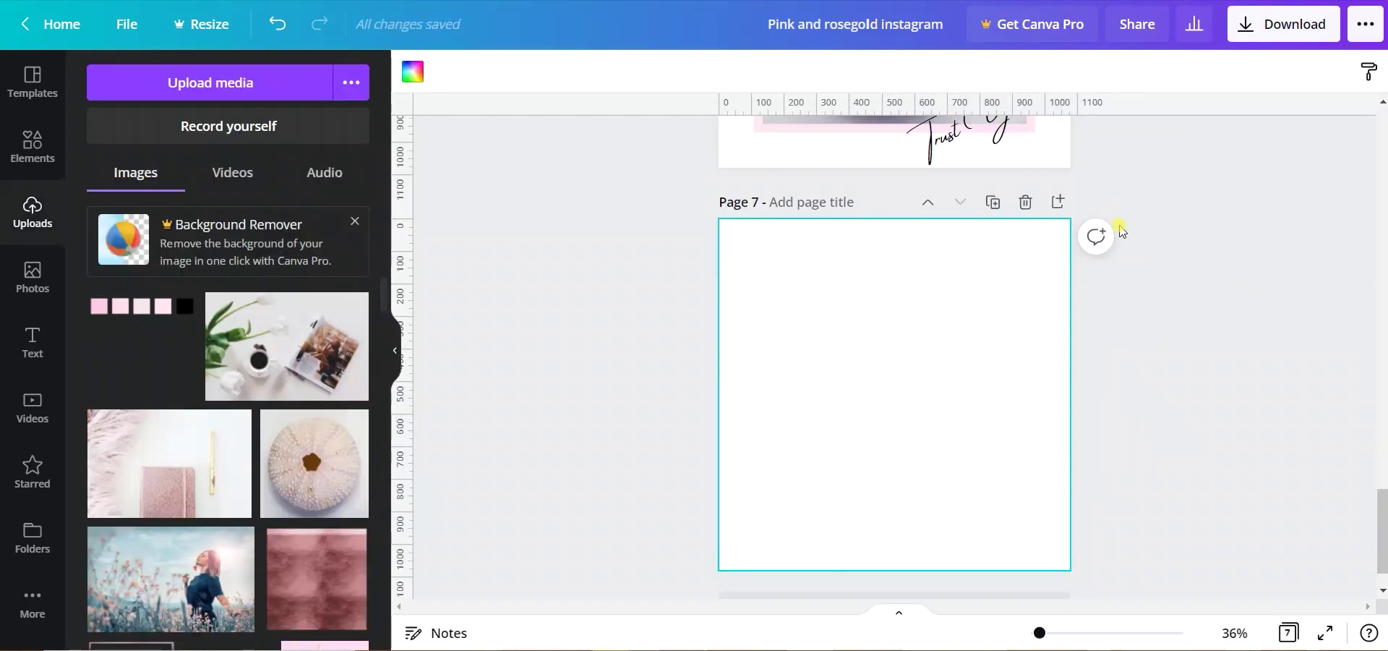
Step: Place the rose-gold lines image at Page 7's top left, resized and trimmed to fit
{"action": "scroll", "coordinate": [217, 434], "scroll_direction": "down", "scroll_amount": 5}
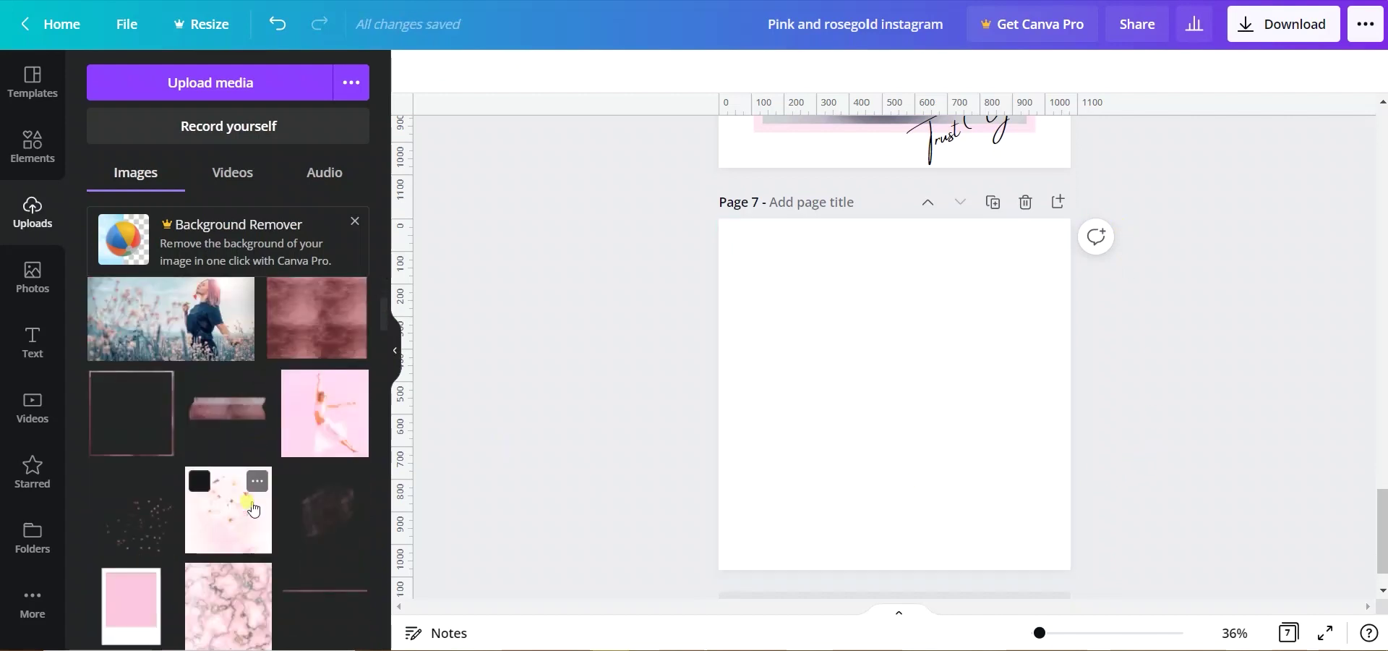
{"action": "scroll", "coordinate": [217, 434], "scroll_direction": "down", "scroll_amount": 5}
{"action": "mouse_move", "coordinate": [124, 502]}
{"action": "left_mouse_down"}
{"action": "mouse_move", "coordinate": [897, 307]}
{"action": "mouse_move", "coordinate": [884, 307]}
{"action": "left_mouse_up"}
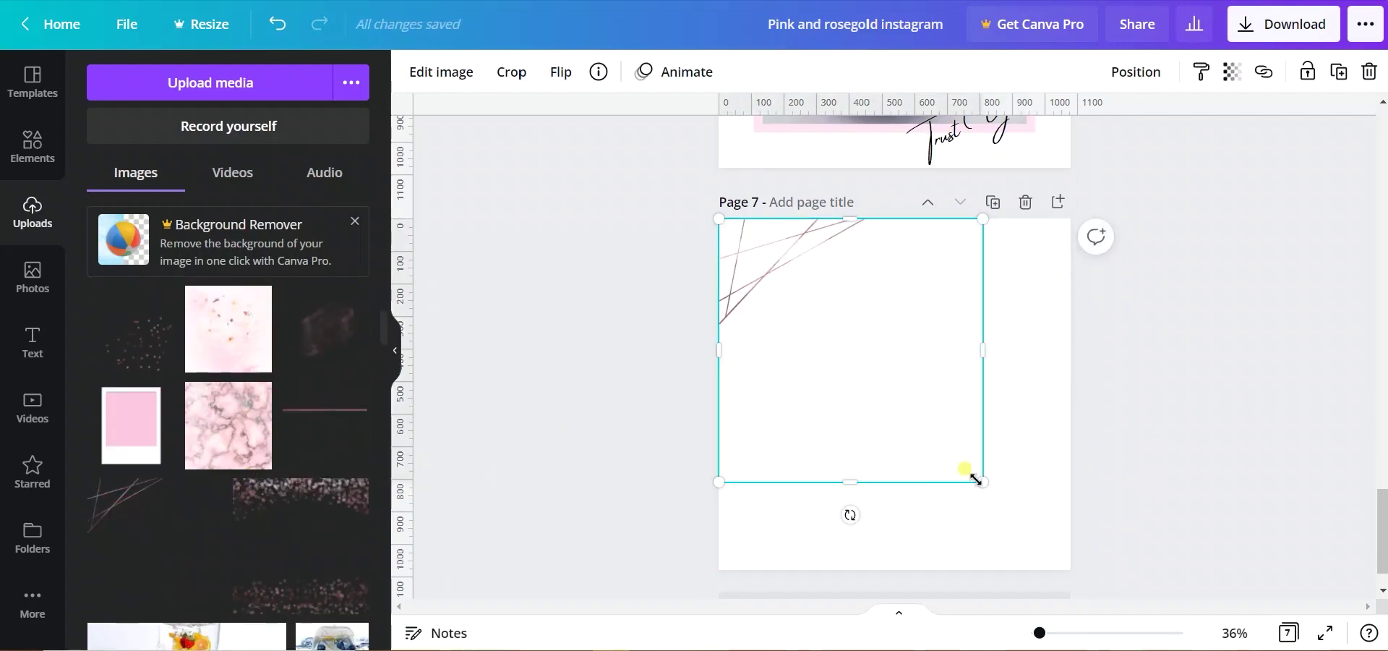
{"action": "mouse_move", "coordinate": [985, 475]}
{"action": "left_mouse_down"}
{"action": "mouse_move", "coordinate": [1131, 542]}
{"action": "mouse_move", "coordinate": [1054, 552]}
{"action": "left_mouse_up"}
{"action": "left_click_drag", "start_coordinate": [877, 554], "coordinate": [877, 366]}
{"action": "mouse_move", "coordinate": [1053, 292]}
{"action": "left_mouse_down"}
{"action": "mouse_move", "coordinate": [1025, 267]}
{"action": "mouse_move", "coordinate": [965, 264]}
{"action": "left_mouse_up"}
{"action": "left_click_drag", "start_coordinate": [965, 367], "coordinate": [1052, 427]}
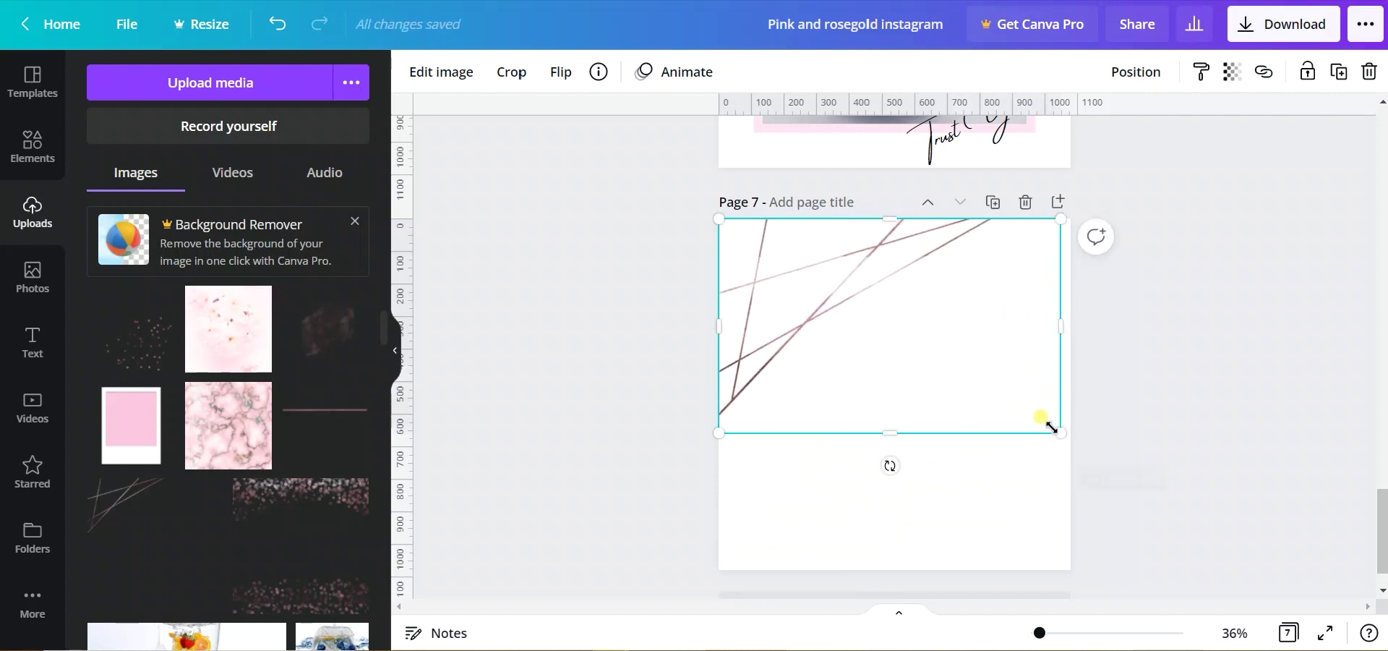
{"action": "left_click_drag", "start_coordinate": [1050, 315], "coordinate": [1001, 315]}
{"action": "left_click_drag", "start_coordinate": [923, 428], "coordinate": [924, 415]}
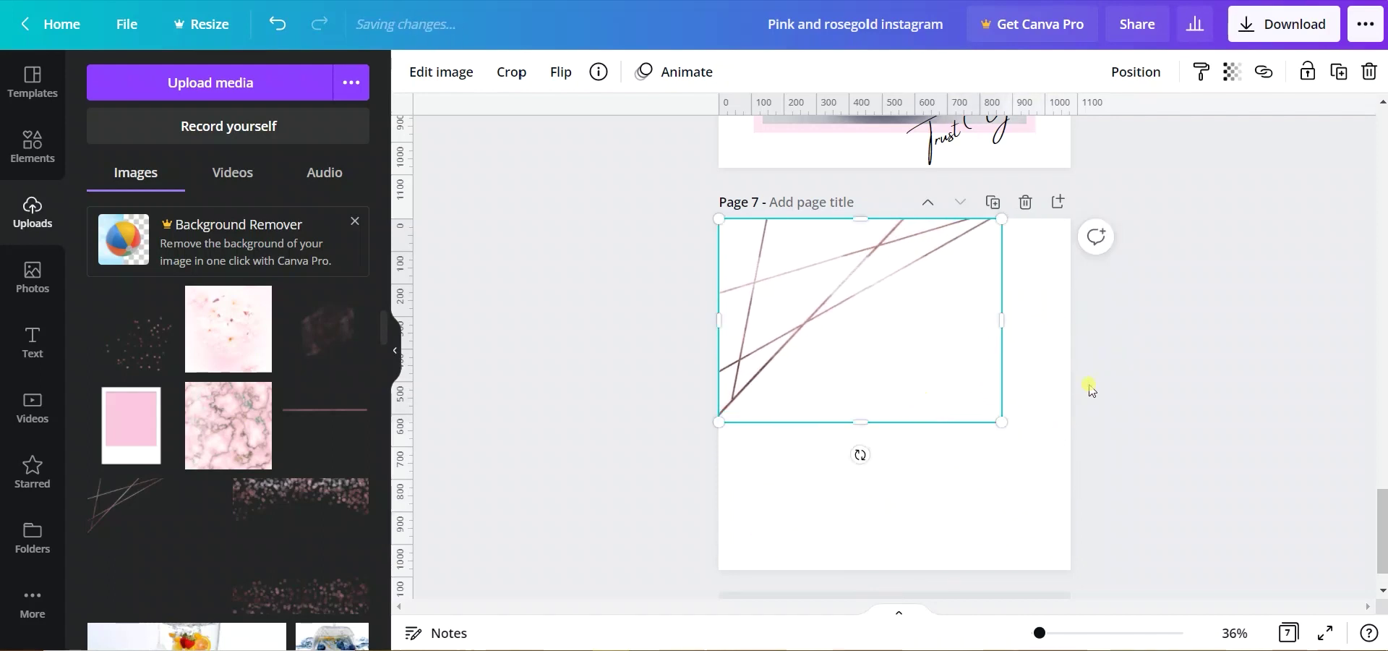
{"action": "left_click", "coordinate": [1150, 392]}
Step: Add a pale pink square and send it backward behind the rose-gold lines
{"action": "key", "text": "r"}
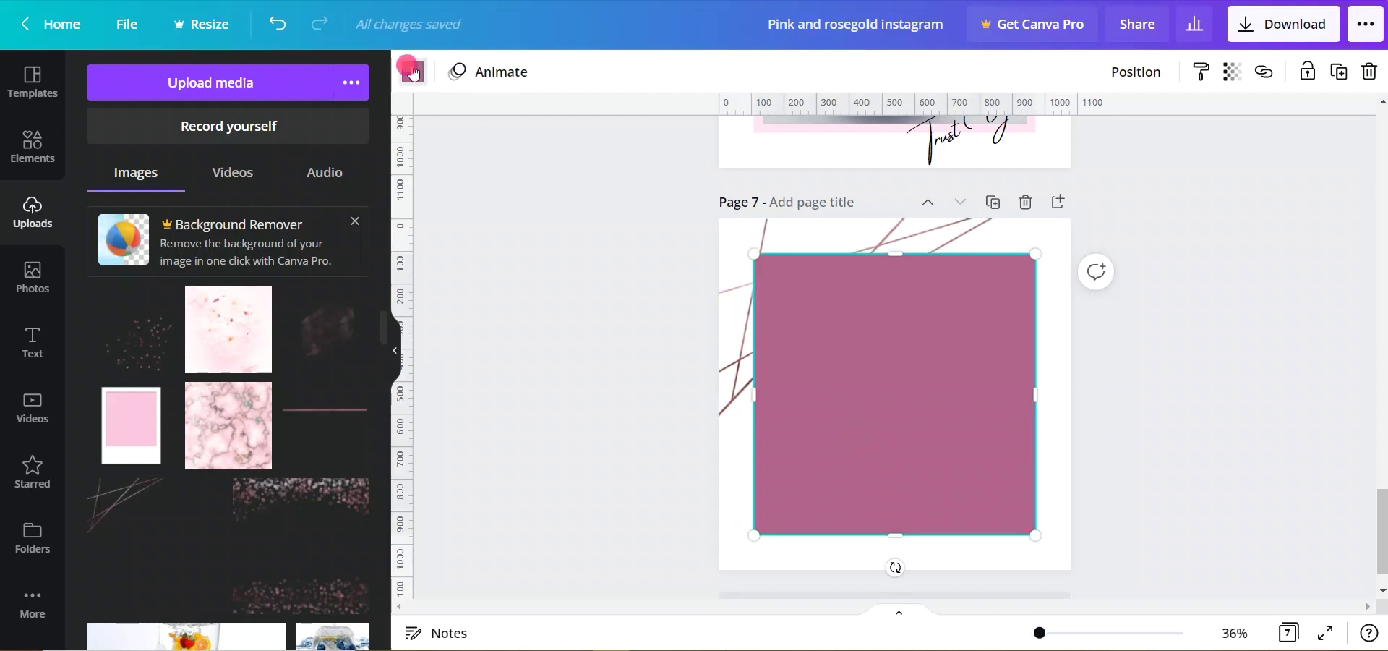
{"action": "left_click", "coordinate": [413, 73]}
{"action": "left_click", "coordinate": [106, 214]}
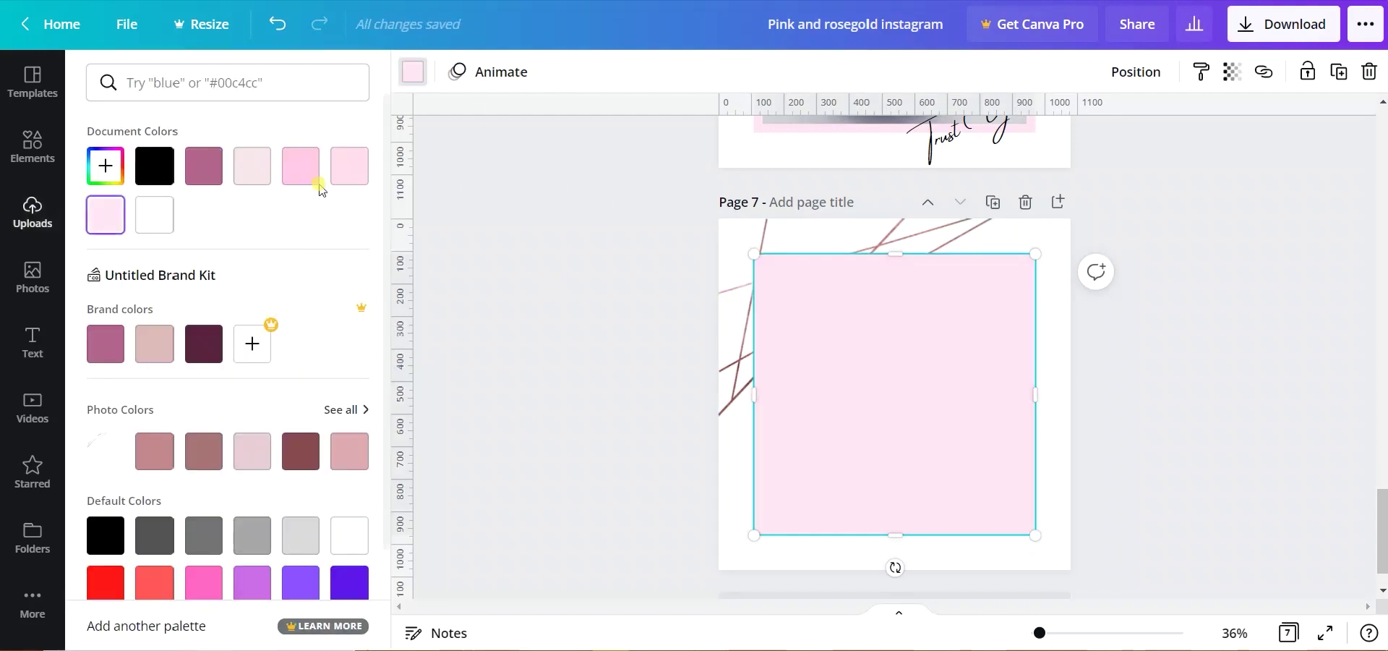
{"action": "left_click", "coordinate": [115, 218]}
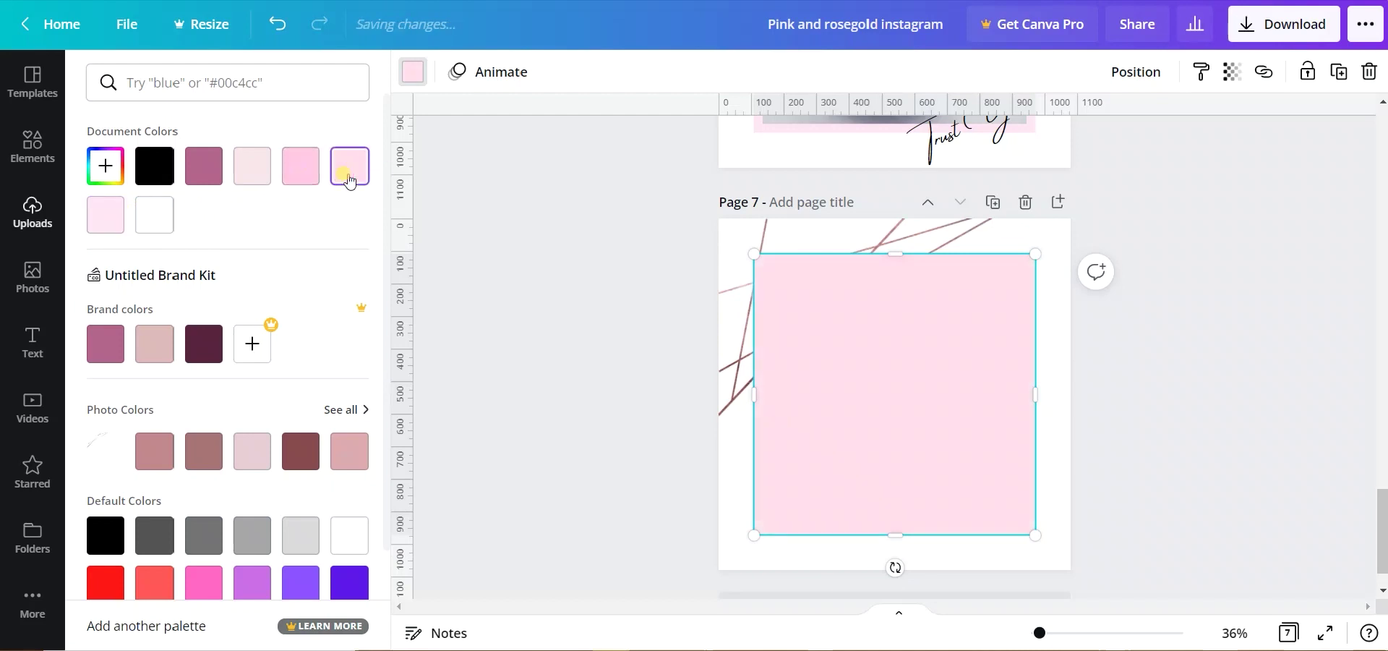
{"action": "left_click", "coordinate": [264, 179]}
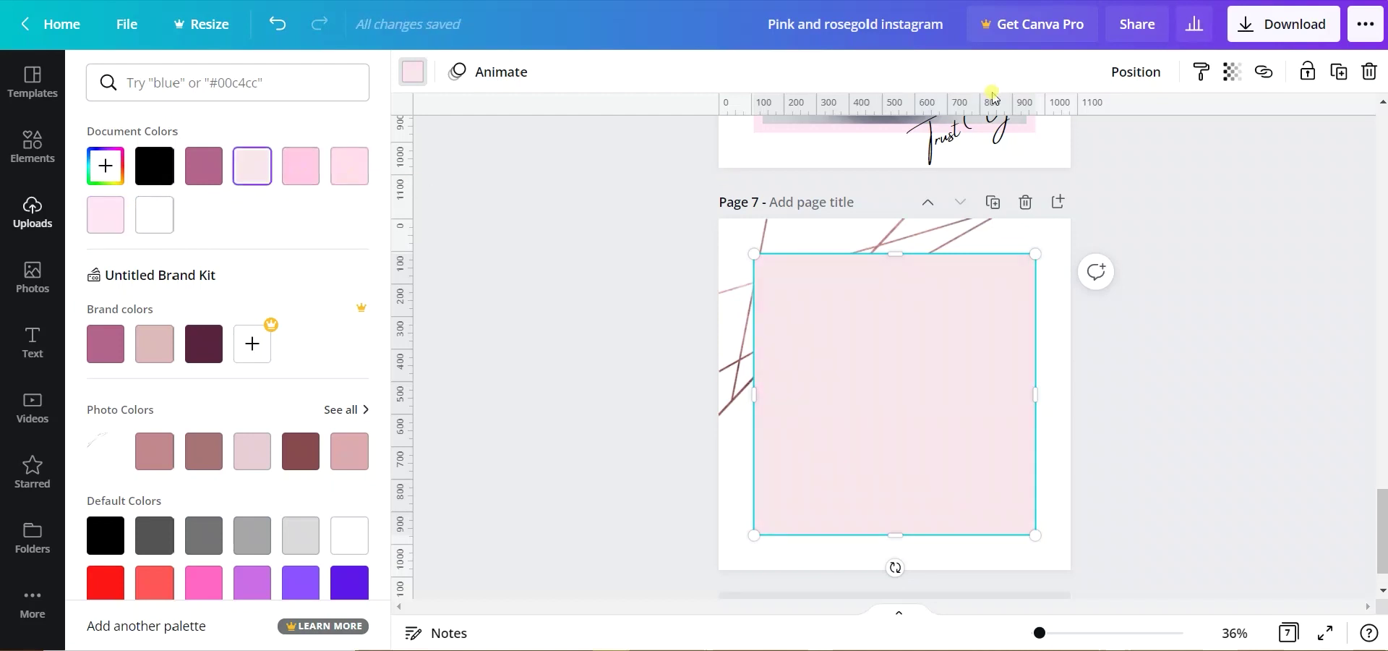
{"action": "left_click", "coordinate": [1121, 87]}
{"action": "left_click", "coordinate": [1045, 122]}
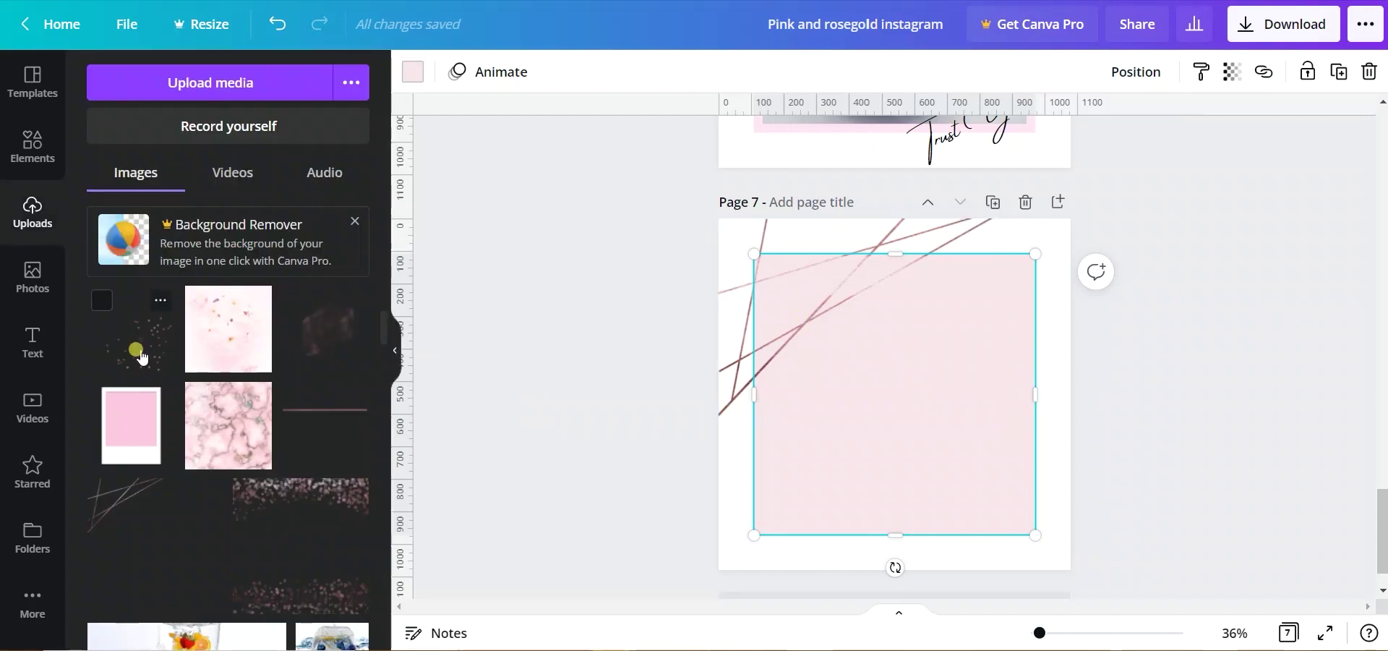
Step: Add the sparkle-stars image over Page 7's top-left, enlarged and tilted about 20°
{"action": "left_click", "coordinate": [142, 356]}
{"action": "mouse_move", "coordinate": [839, 345]}
{"action": "left_mouse_down"}
{"action": "mouse_move", "coordinate": [619, 206]}
{"action": "mouse_move", "coordinate": [615, 120]}
{"action": "left_mouse_up"}
{"action": "left_click_drag", "start_coordinate": [843, 409], "coordinate": [768, 322]}
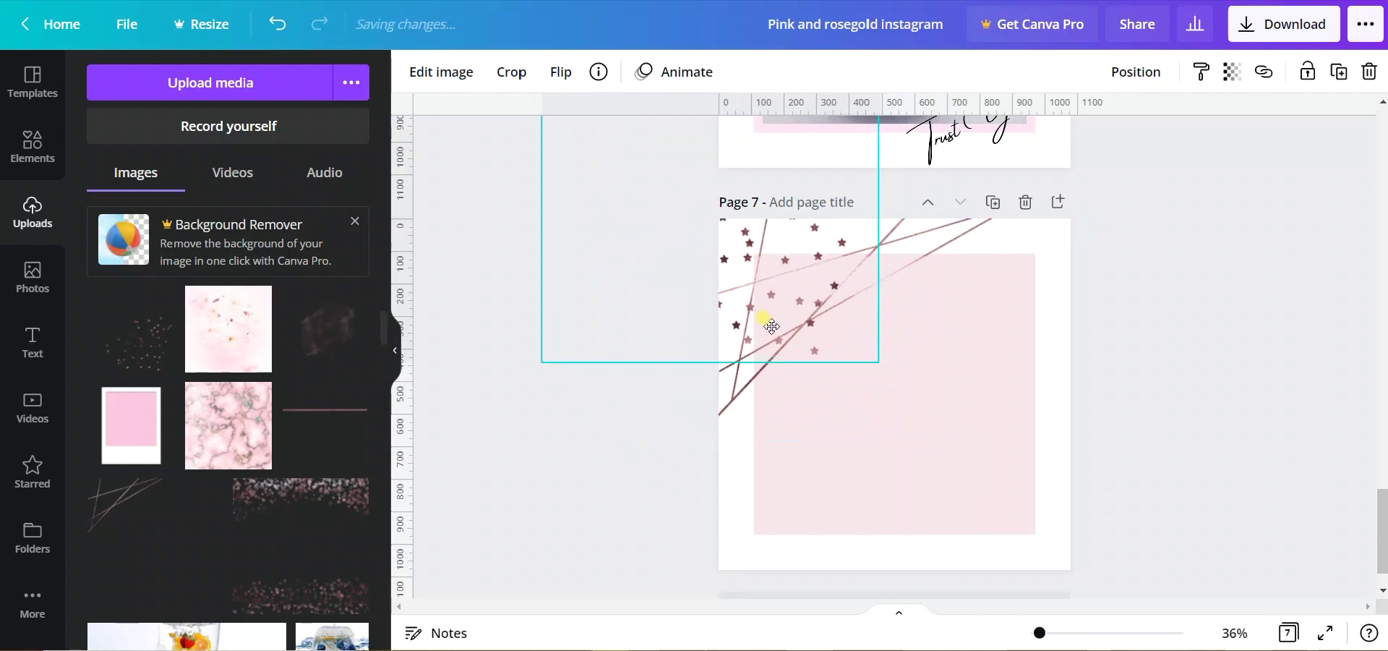
{"action": "left_click_drag", "start_coordinate": [853, 389], "coordinate": [862, 361]}
{"action": "mouse_move", "coordinate": [719, 418]}
{"action": "left_mouse_down"}
{"action": "mouse_move", "coordinate": [826, 430]}
{"action": "mouse_move", "coordinate": [766, 420]}
{"action": "left_mouse_up"}
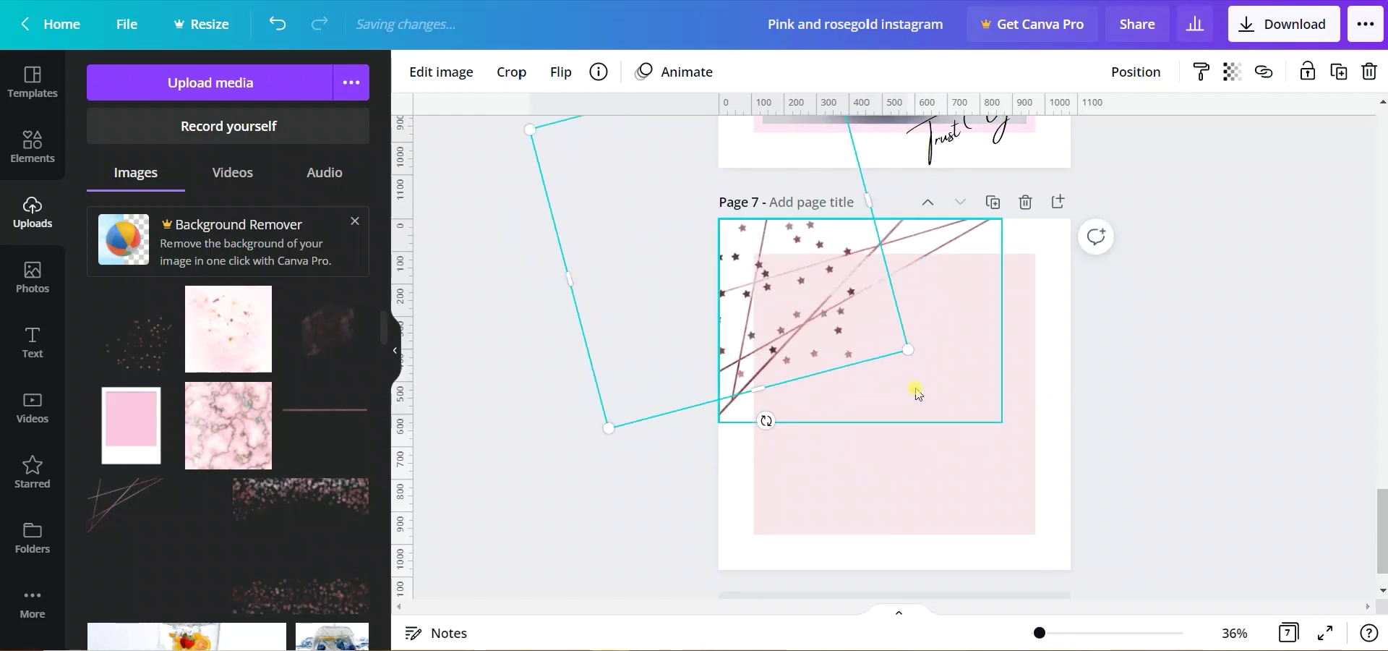
{"action": "mouse_move", "coordinate": [909, 349]}
{"action": "left_mouse_down"}
{"action": "mouse_move", "coordinate": [873, 290]}
{"action": "mouse_move", "coordinate": [806, 271]}
{"action": "left_mouse_up"}
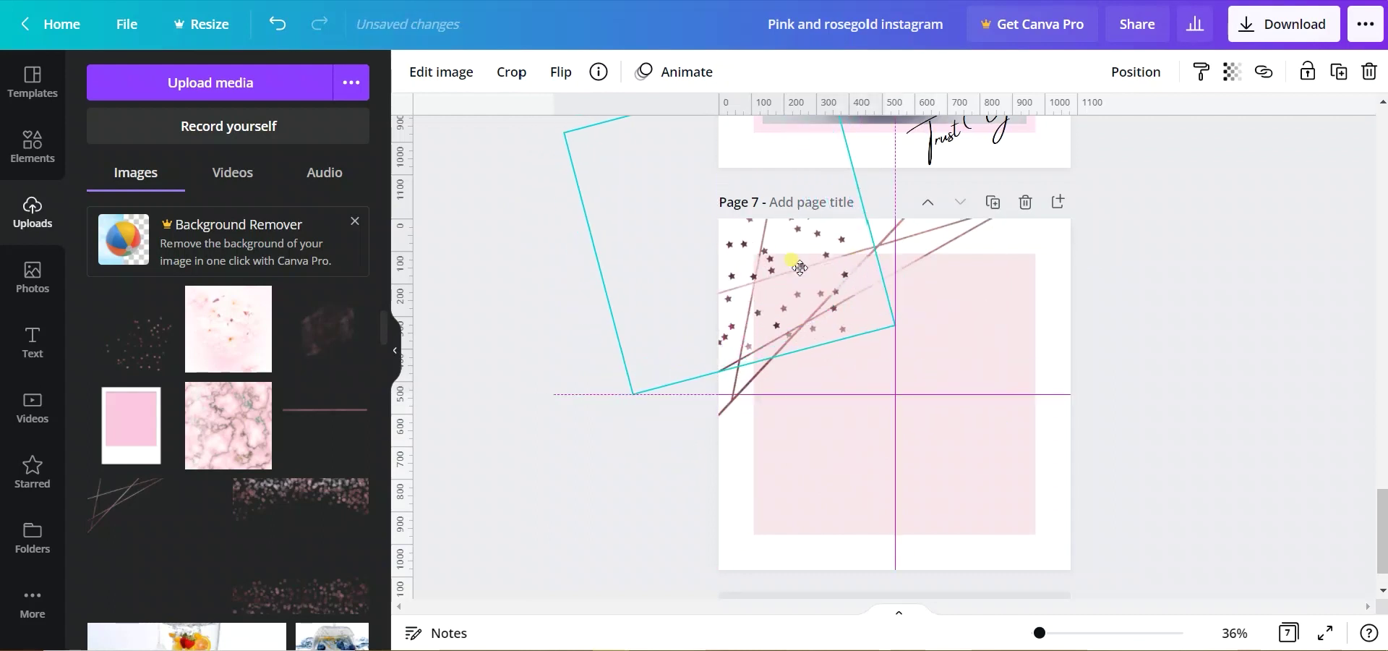
Step: Readjust the stars image's size and angle, undoing the unwanted changes
{"action": "left_click", "coordinate": [1136, 72]}
{"action": "left_click", "coordinate": [1136, 72]}
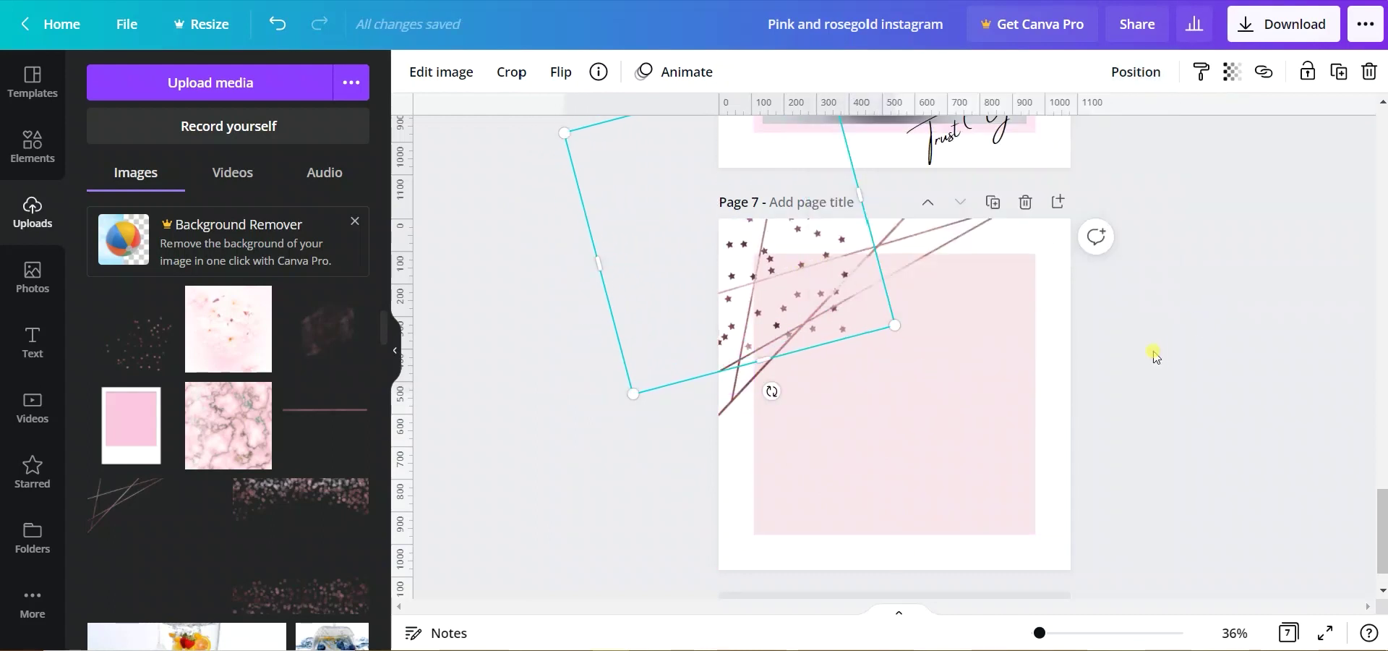
{"action": "key", "text": "ctrl+z"}
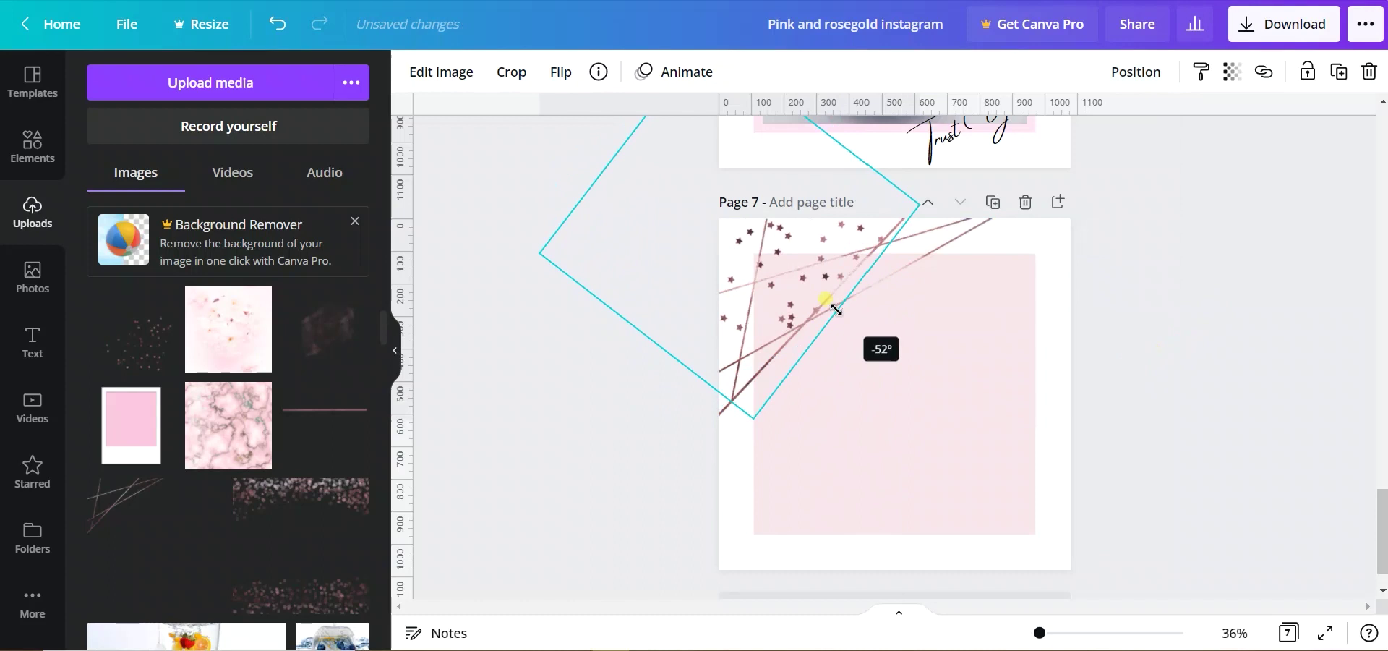
{"action": "left_click_drag", "start_coordinate": [714, 237], "coordinate": [712, 231]}
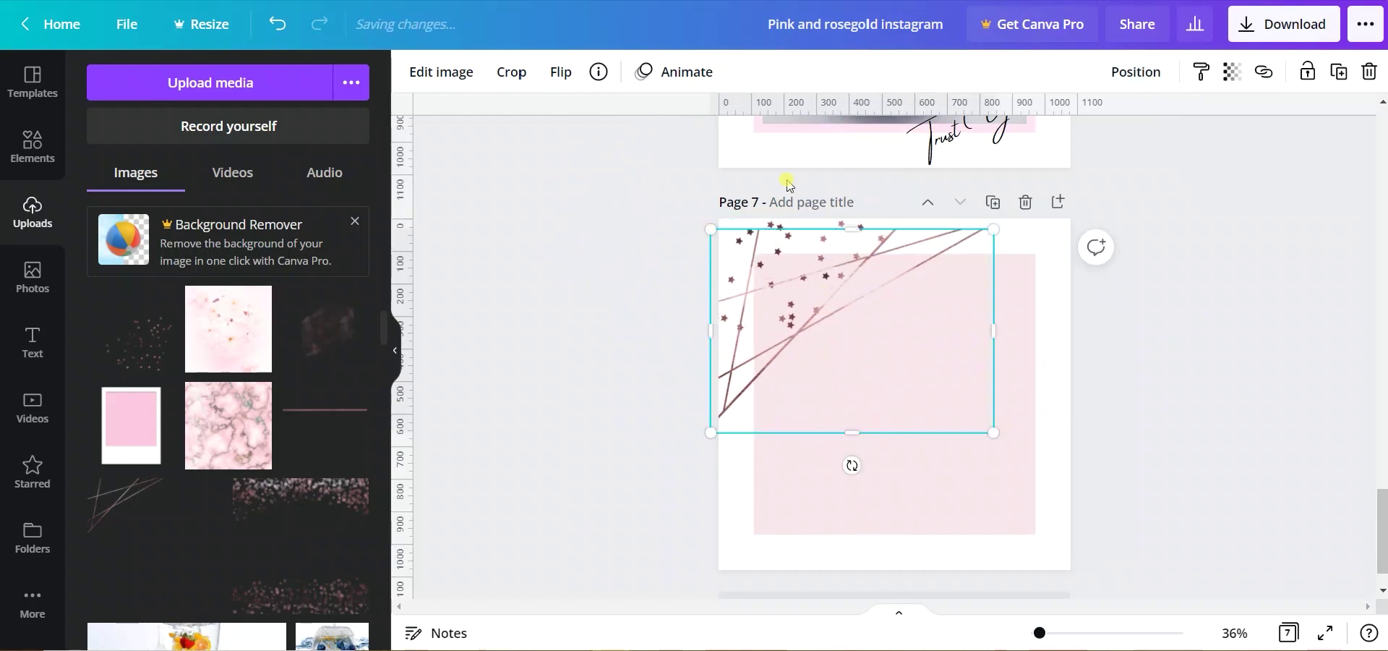
{"action": "left_click", "coordinate": [270, 26]}
{"action": "left_click", "coordinate": [1339, 372]}
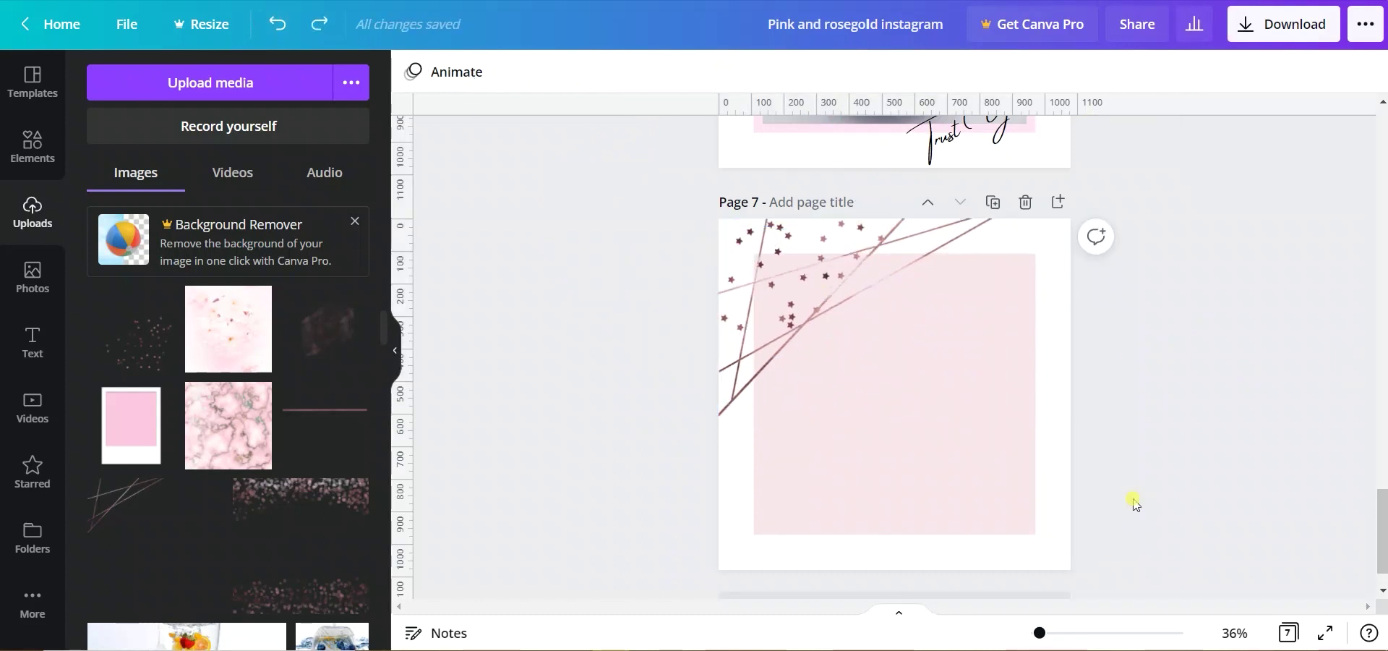
Step: Add a second, smaller star cluster in Page 7's bottom-right corner
{"action": "left_click", "coordinate": [170, 367]}
{"action": "left_click_drag", "start_coordinate": [762, 254], "coordinate": [883, 372]}
{"action": "left_click_drag", "start_coordinate": [939, 474], "coordinate": [1007, 524]}
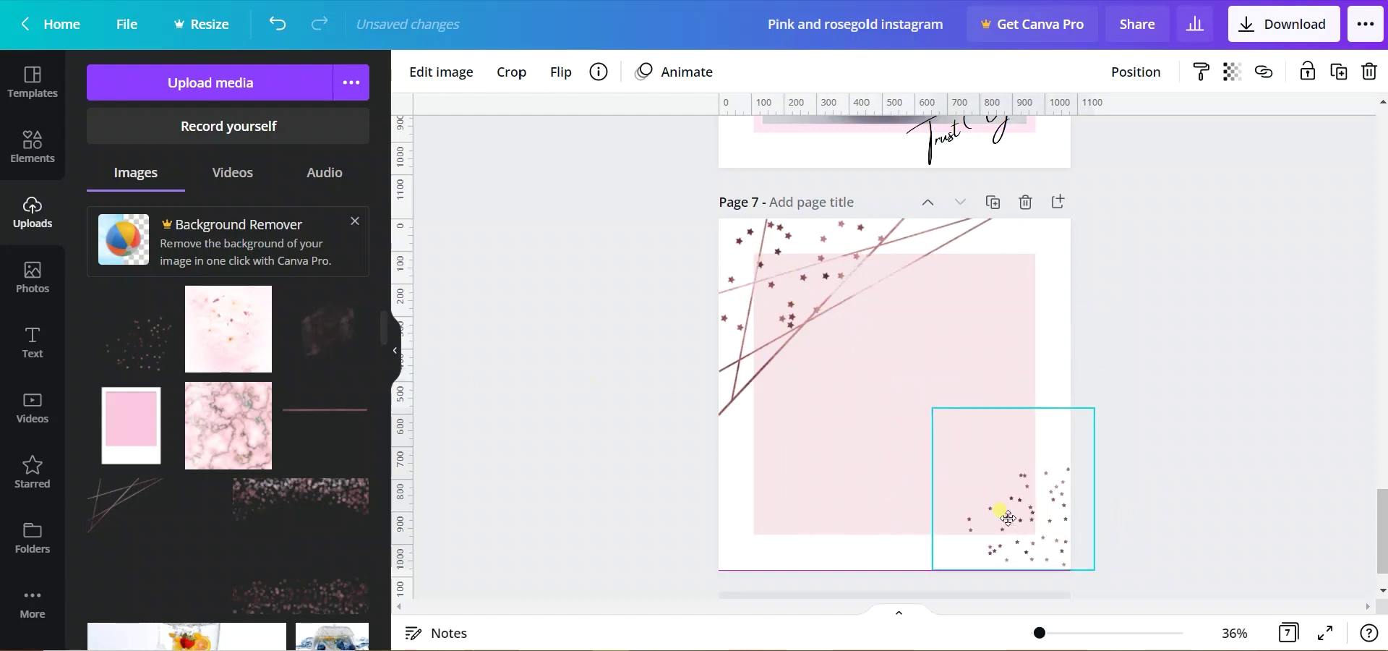
Step: Add a paragraph text box to Page 7 and copy 'Just start!' from the Notepad quote list
{"action": "left_click", "coordinate": [1182, 367]}
{"action": "left_click", "coordinate": [923, 403]}
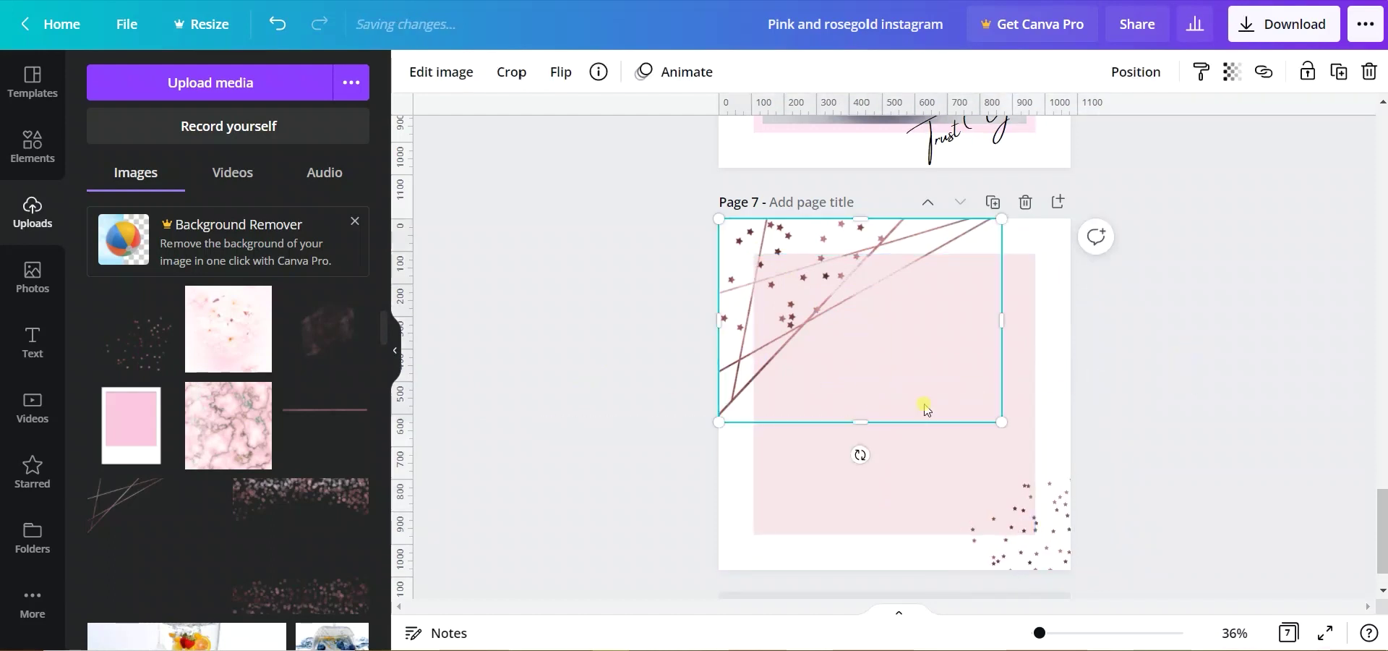
{"action": "key", "text": "t"}
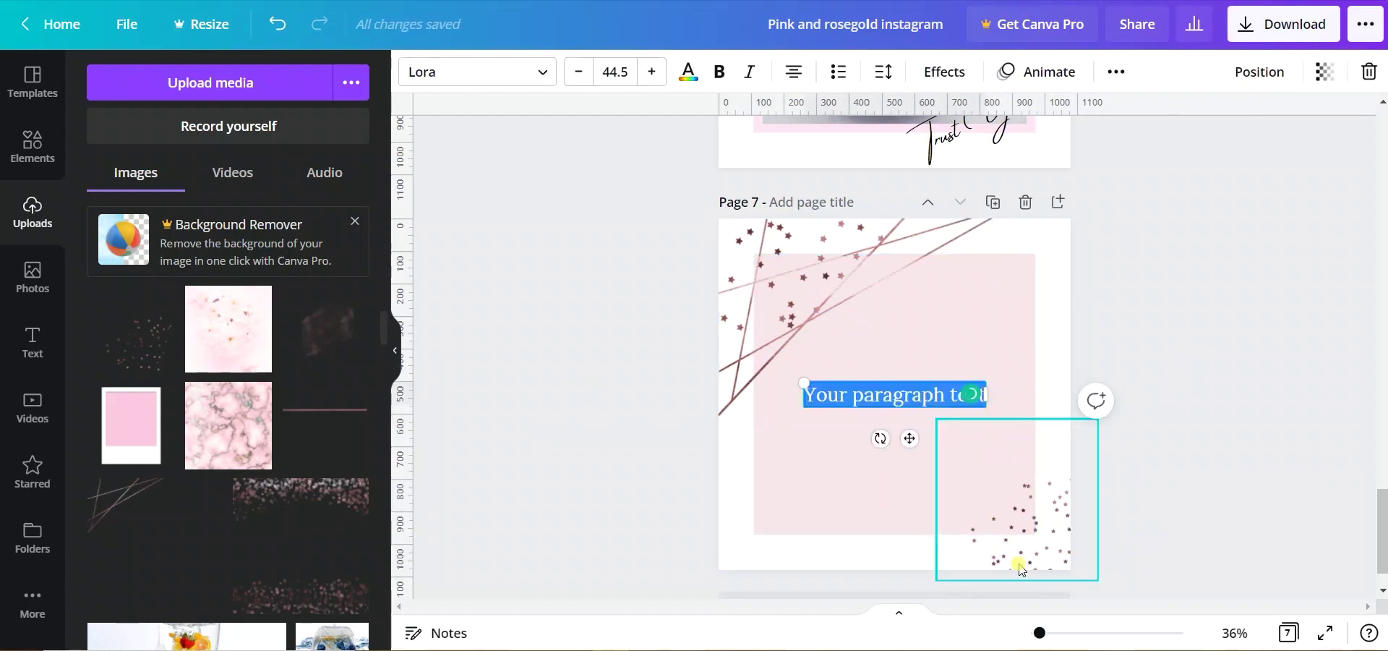
{"action": "key", "text": "alt+Tab"}
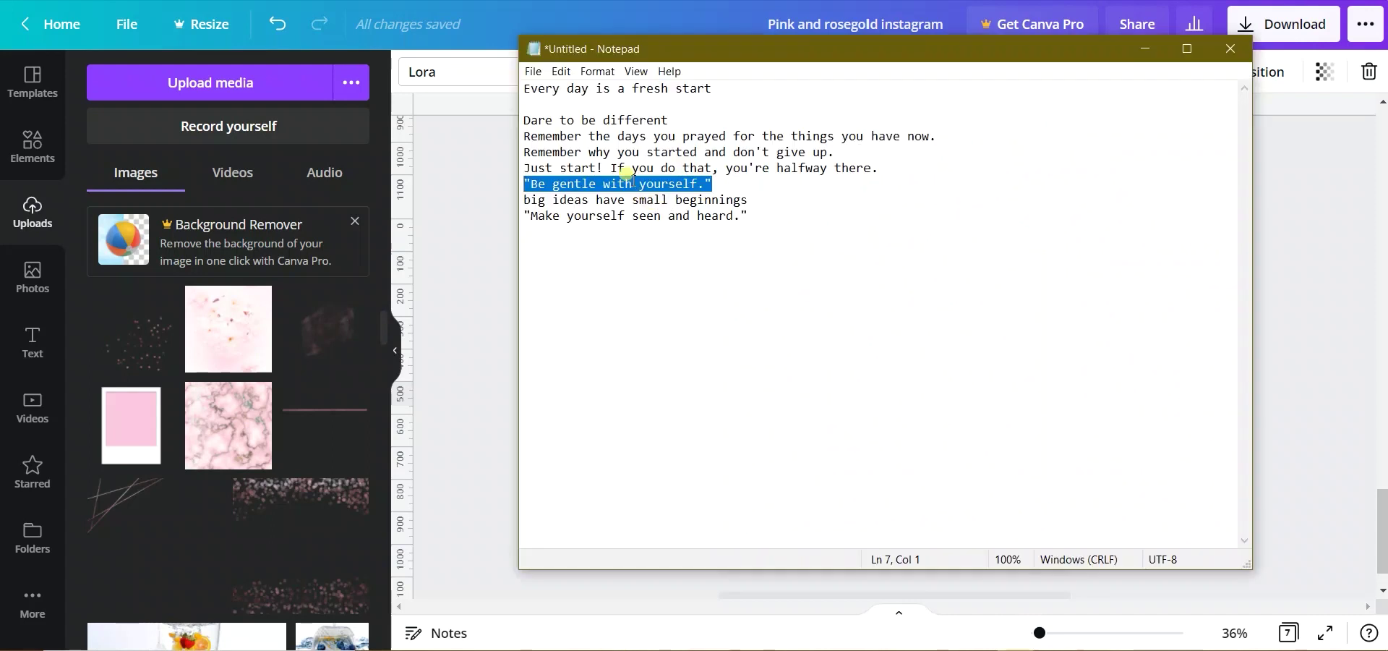
{"action": "left_click_drag", "start_coordinate": [608, 155], "coordinate": [529, 154]}
{"action": "right_click", "coordinate": [530, 154]}
{"action": "left_click", "coordinate": [480, 217]}
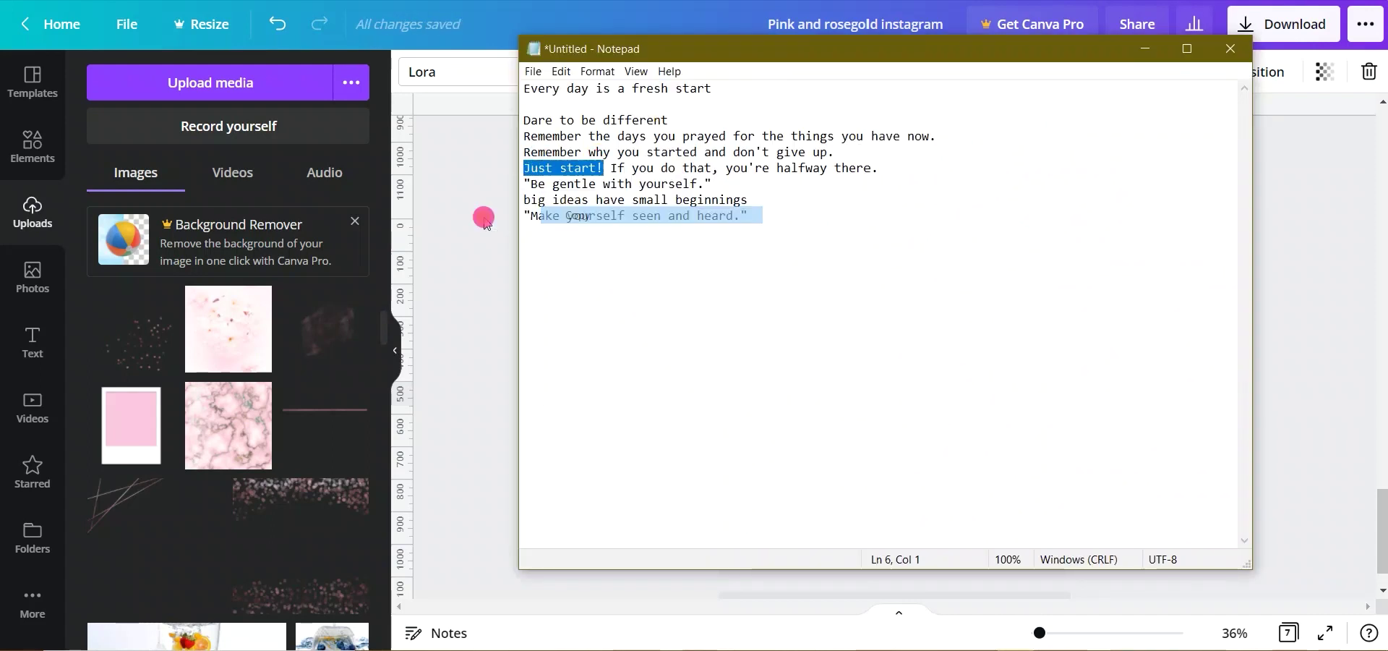
Step: Paste 'Just start!' as plain text in Amsterdam Four at size 88.5, then add blank Page 8
{"action": "double_click", "coordinate": [875, 398]}
{"action": "right_click", "coordinate": [860, 397]}
{"action": "left_click", "coordinate": [962, 134]}
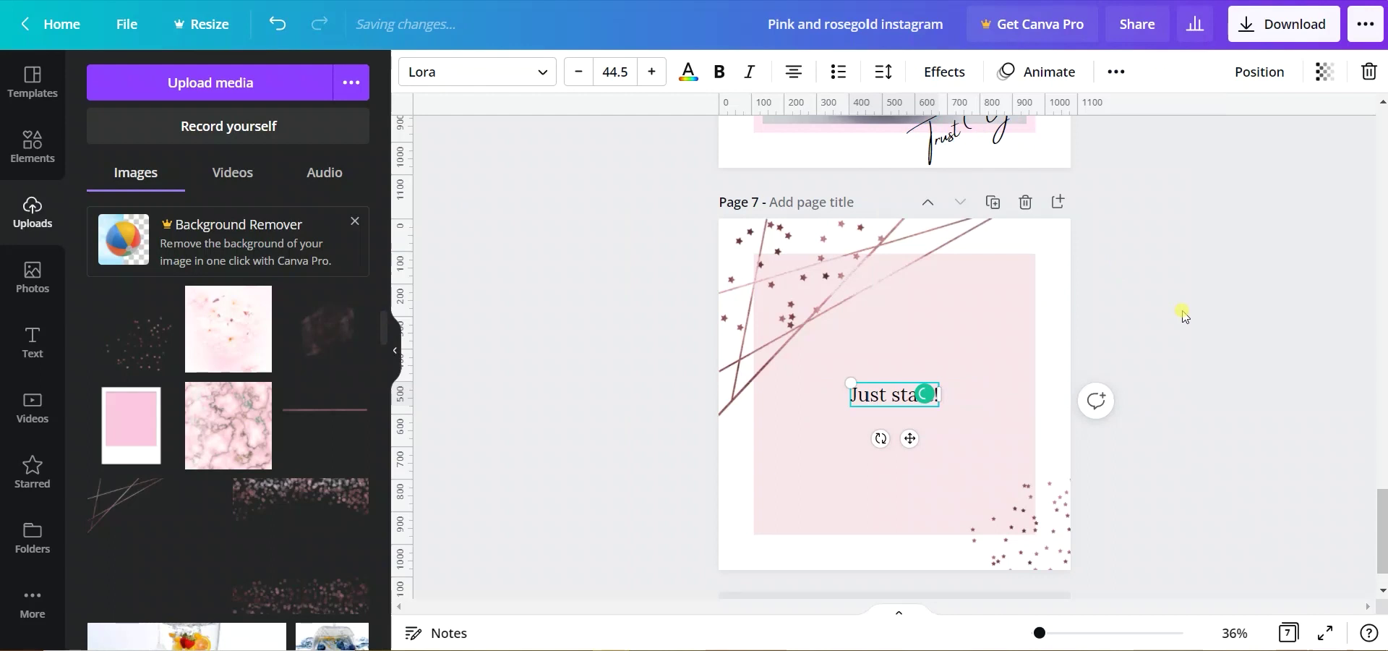
{"action": "left_click", "coordinate": [514, 75]}
{"action": "left_click", "coordinate": [217, 128]}
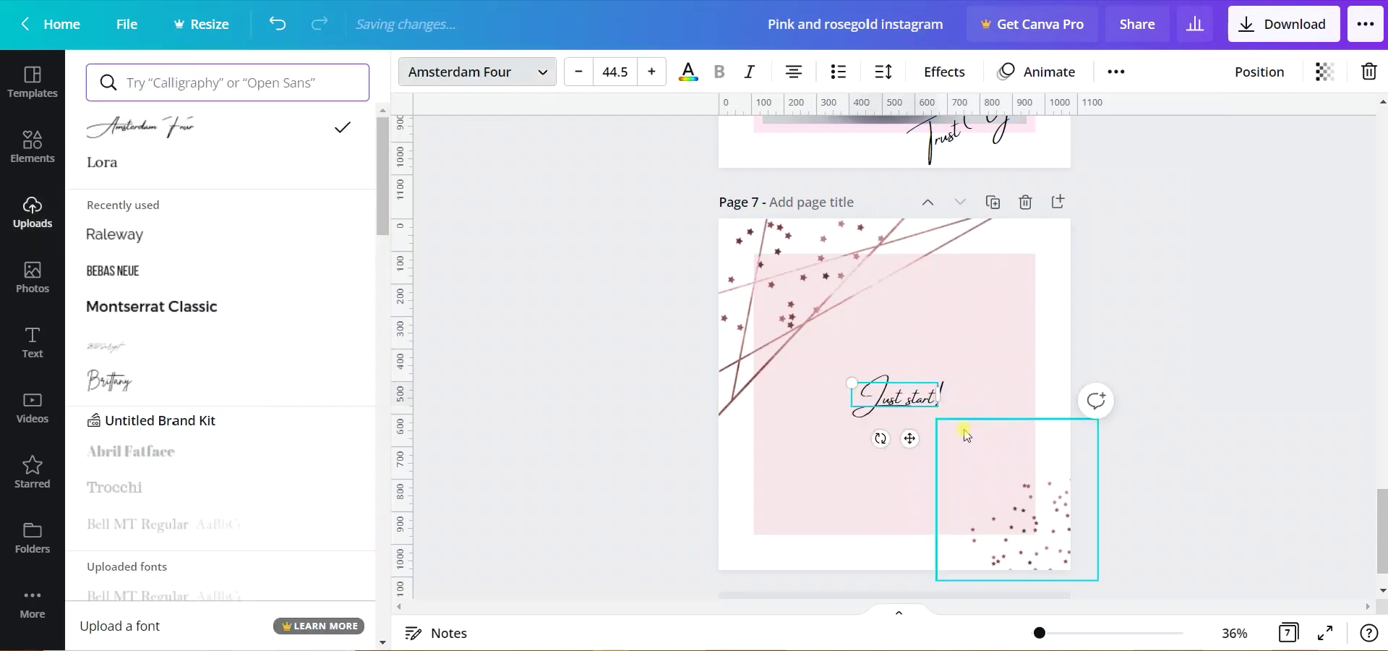
{"action": "left_click_drag", "start_coordinate": [852, 381], "coordinate": [809, 371]}
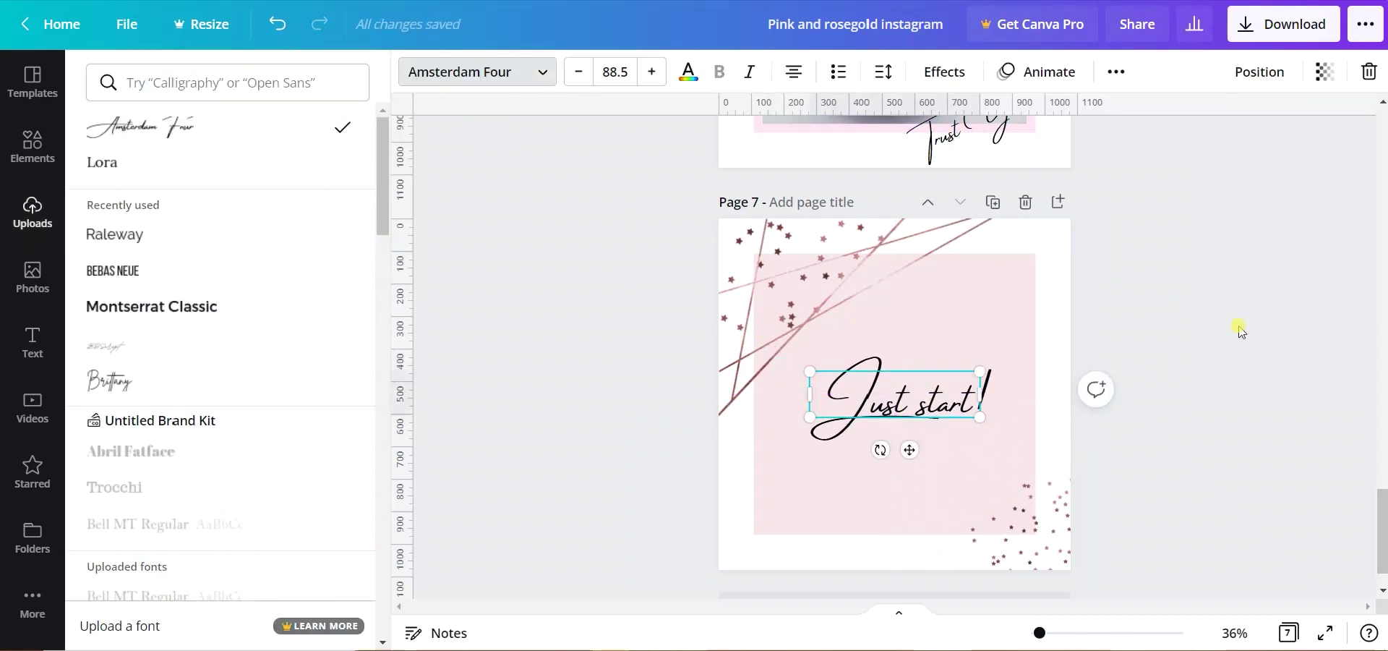
{"action": "left_click", "coordinate": [1060, 202]}
{"action": "left_click", "coordinate": [945, 437]}
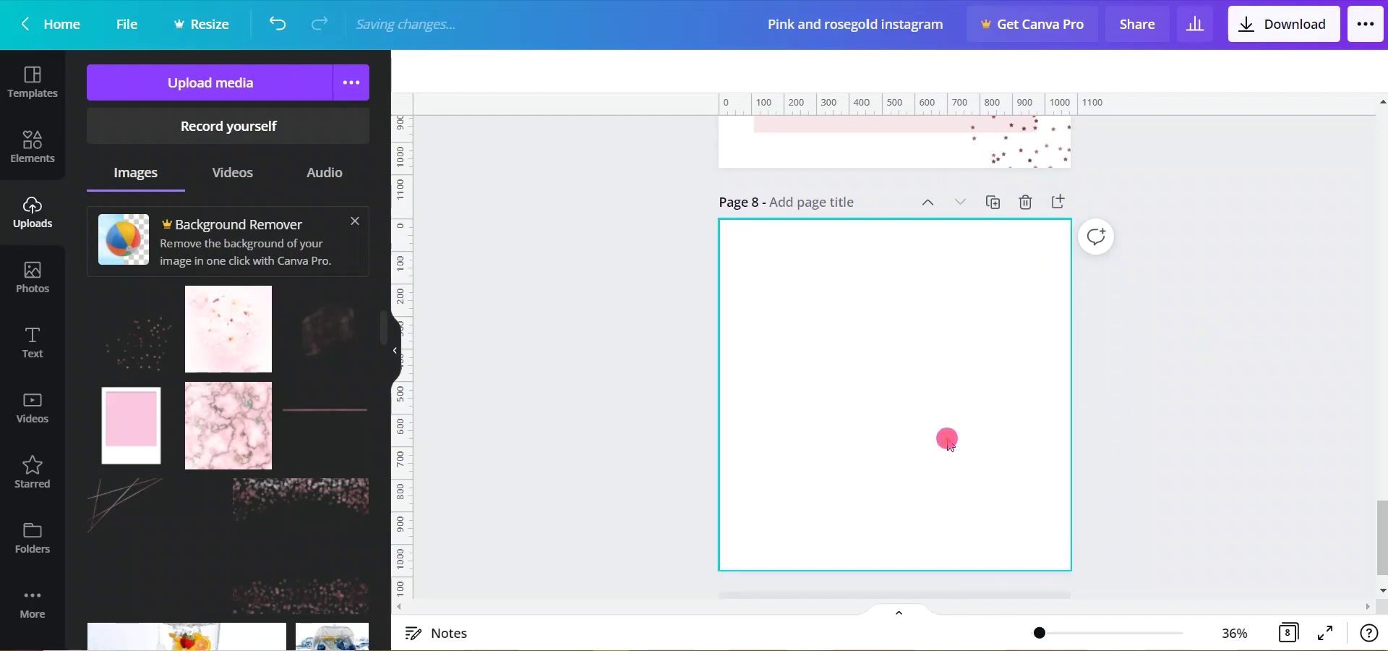
Step: Stretch a new square to cover all of Page 8
{"action": "key", "text": "ctrl+v"}
{"action": "left_click_drag", "start_coordinate": [934, 415], "coordinate": [895, 390]}
{"action": "left_click_drag", "start_coordinate": [995, 500], "coordinate": [1094, 575]}
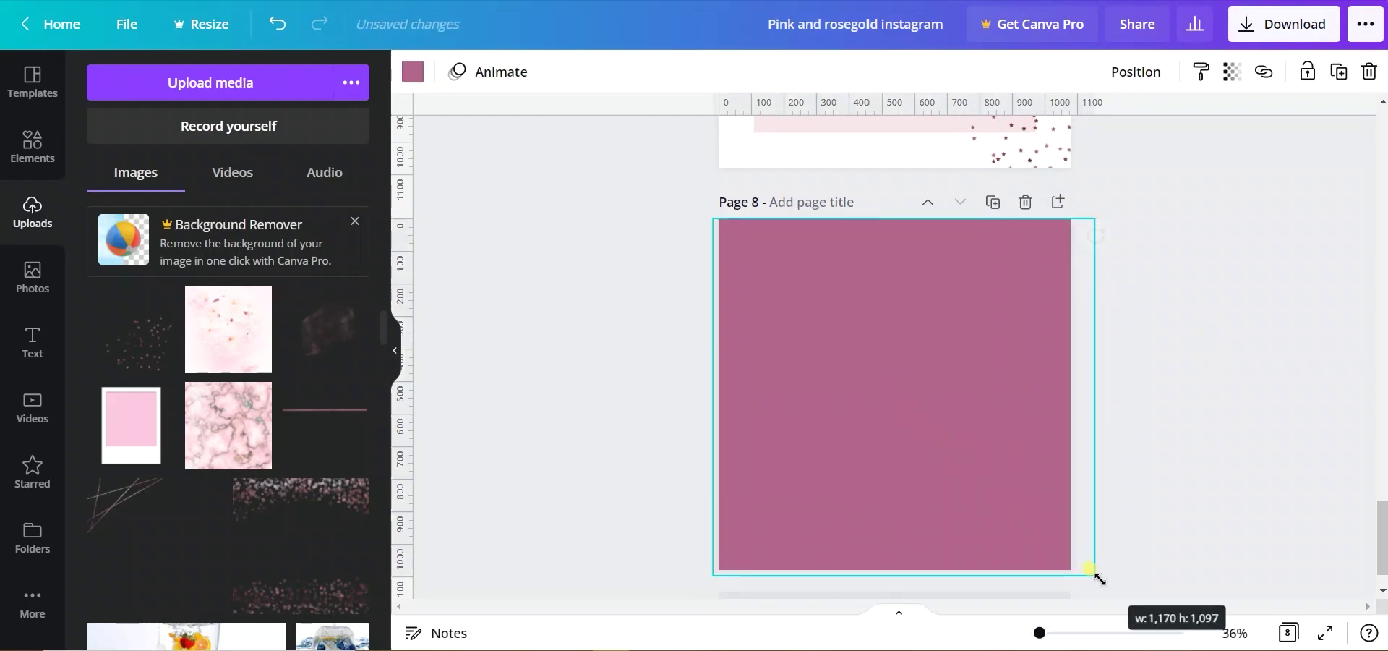
{"action": "left_click_drag", "start_coordinate": [904, 218], "coordinate": [904, 207]}
Step: Colour Page 8's background square the same pale pink as Page 7's and extend its edges
{"action": "scroll", "coordinate": [837, 143], "scroll_direction": "up", "scroll_amount": 3}
{"action": "left_click", "coordinate": [892, 308]}
{"action": "left_click", "coordinate": [413, 72]}
{"action": "left_click", "coordinate": [350, 166]}
{"action": "left_click", "coordinate": [1157, 347]}
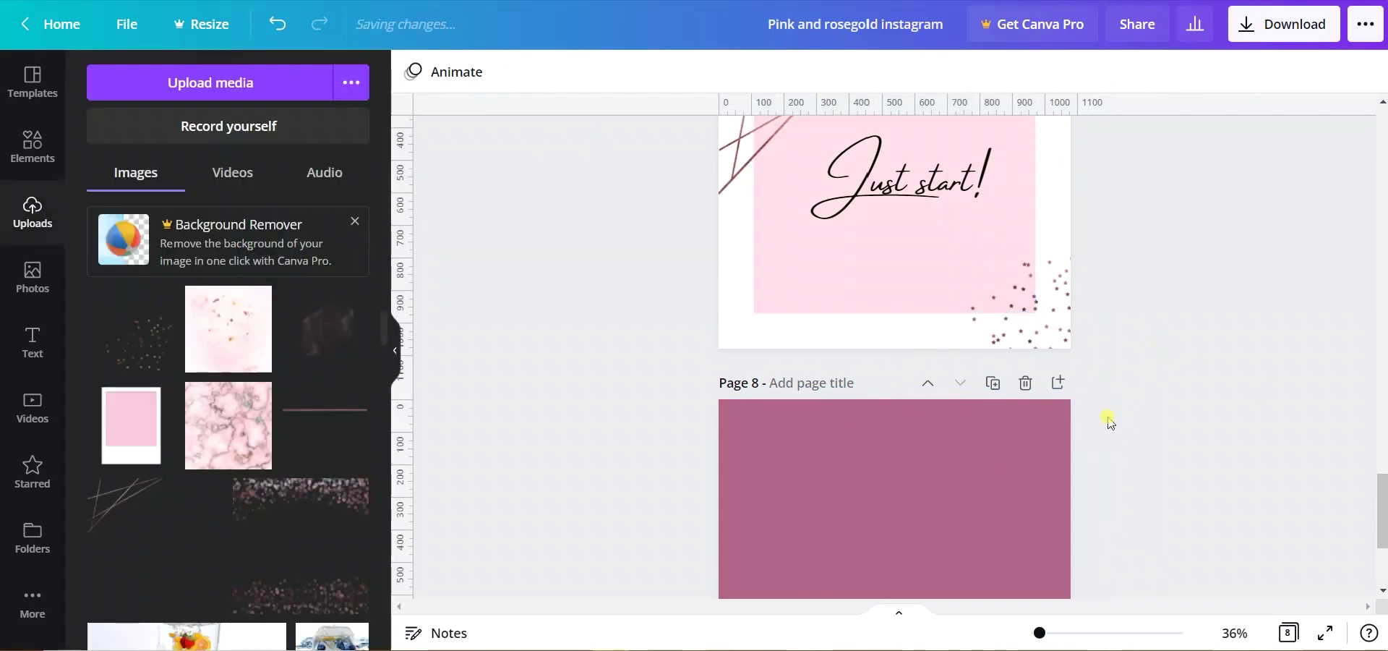
{"action": "scroll", "coordinate": [1107, 419], "scroll_direction": "down", "scroll_amount": 3}
{"action": "left_click", "coordinate": [904, 326]}
{"action": "left_click", "coordinate": [413, 71]}
{"action": "left_click", "coordinate": [252, 166]}
{"action": "left_click", "coordinate": [1060, 496]}
{"action": "left_click_drag", "start_coordinate": [904, 518], "coordinate": [902, 524]}
{"action": "left_click_drag", "start_coordinate": [713, 334], "coordinate": [699, 336]}
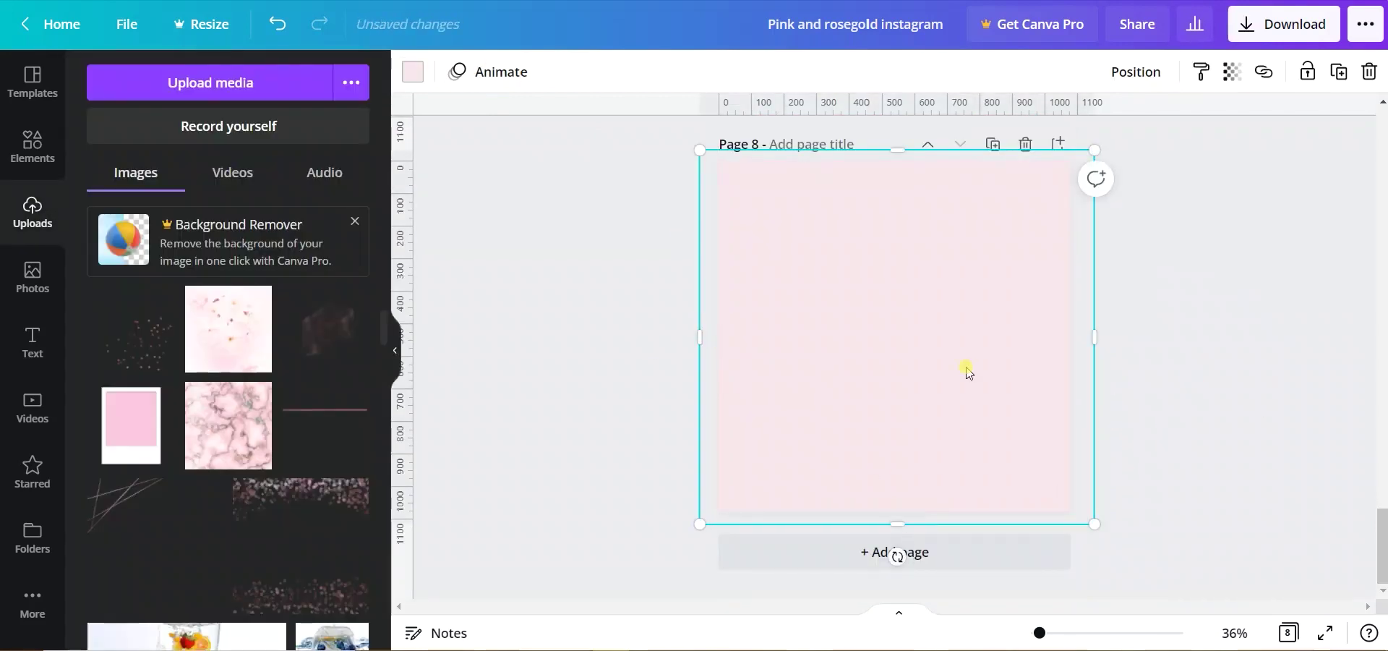
Step: Add the rose-gold bokeh image and enlarge it to fill Page 8
{"action": "left_click", "coordinate": [359, 323]}
{"action": "left_click_drag", "start_coordinate": [896, 294], "coordinate": [839, 241]}
{"action": "left_click_drag", "start_coordinate": [982, 424], "coordinate": [1081, 480]}
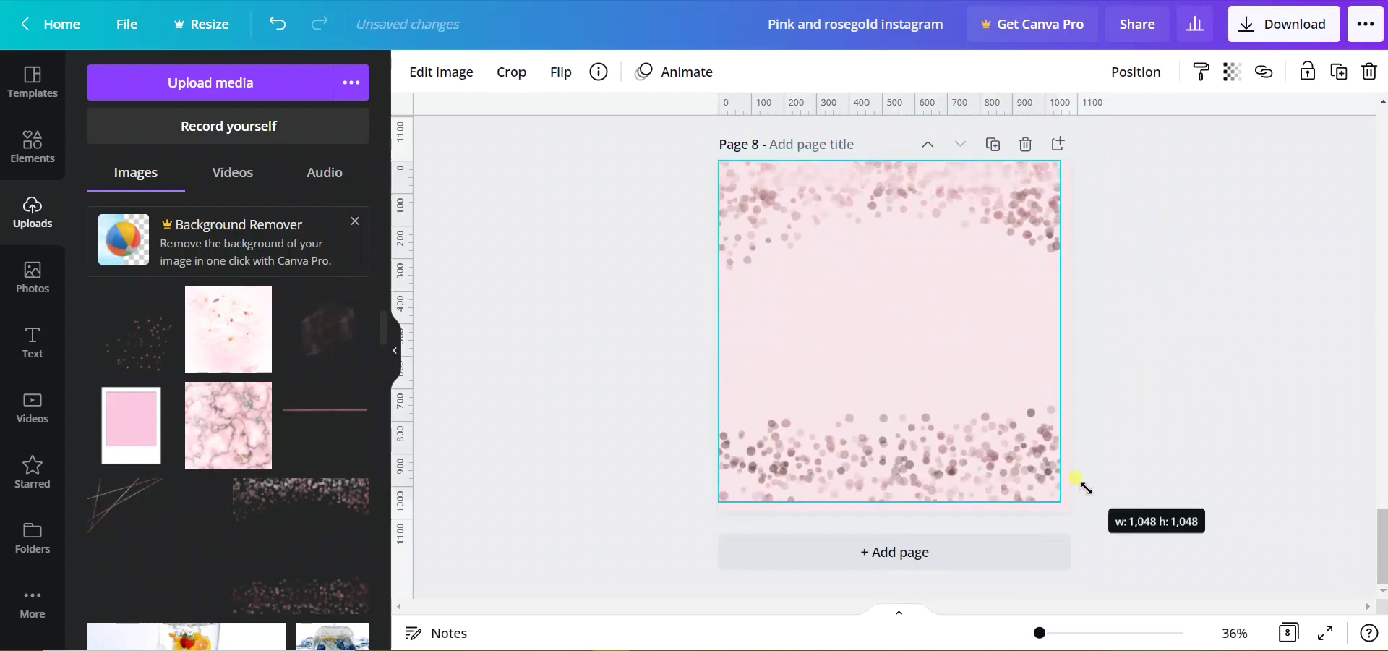
{"action": "key", "text": "Delete"}
{"action": "scroll", "coordinate": [1149, 465], "scroll_direction": "up", "scroll_amount": 2}
{"action": "left_click", "coordinate": [995, 512]}
{"action": "left_click", "coordinate": [1136, 72]}
{"action": "key", "text": "ctrl+z"}
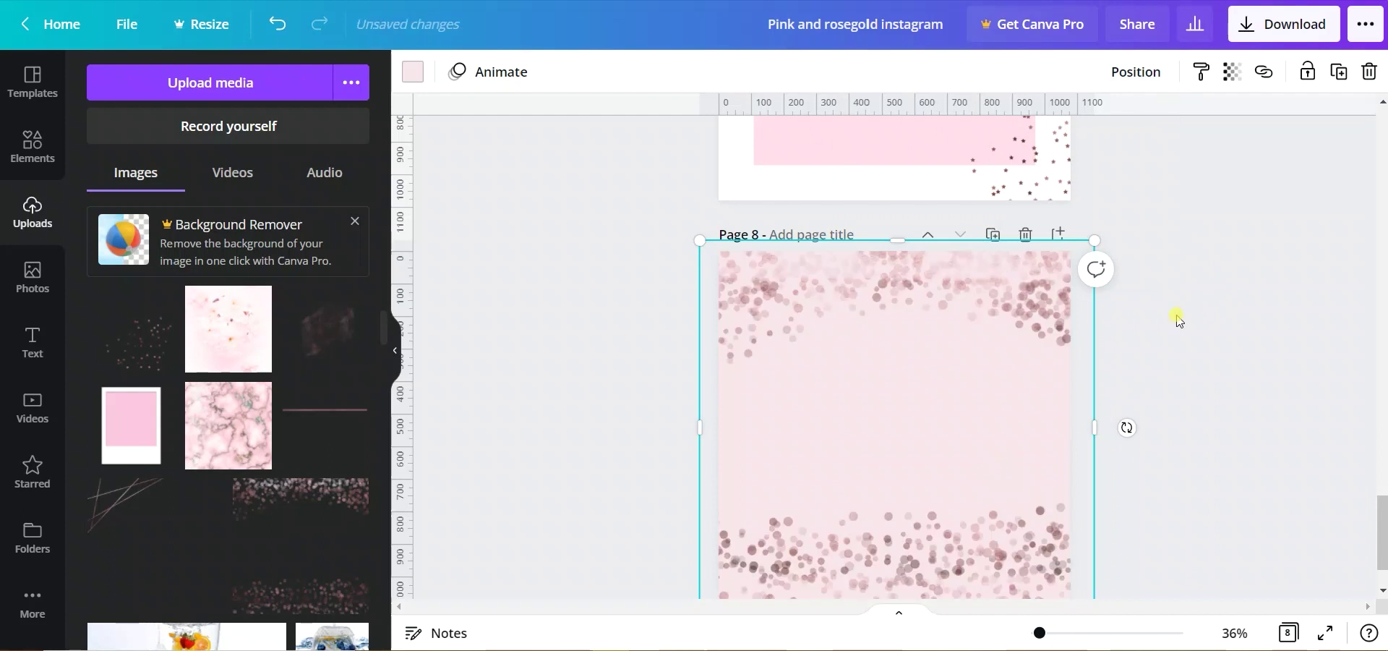
{"action": "scroll", "coordinate": [1124, 316], "scroll_direction": "down", "scroll_amount": 2}
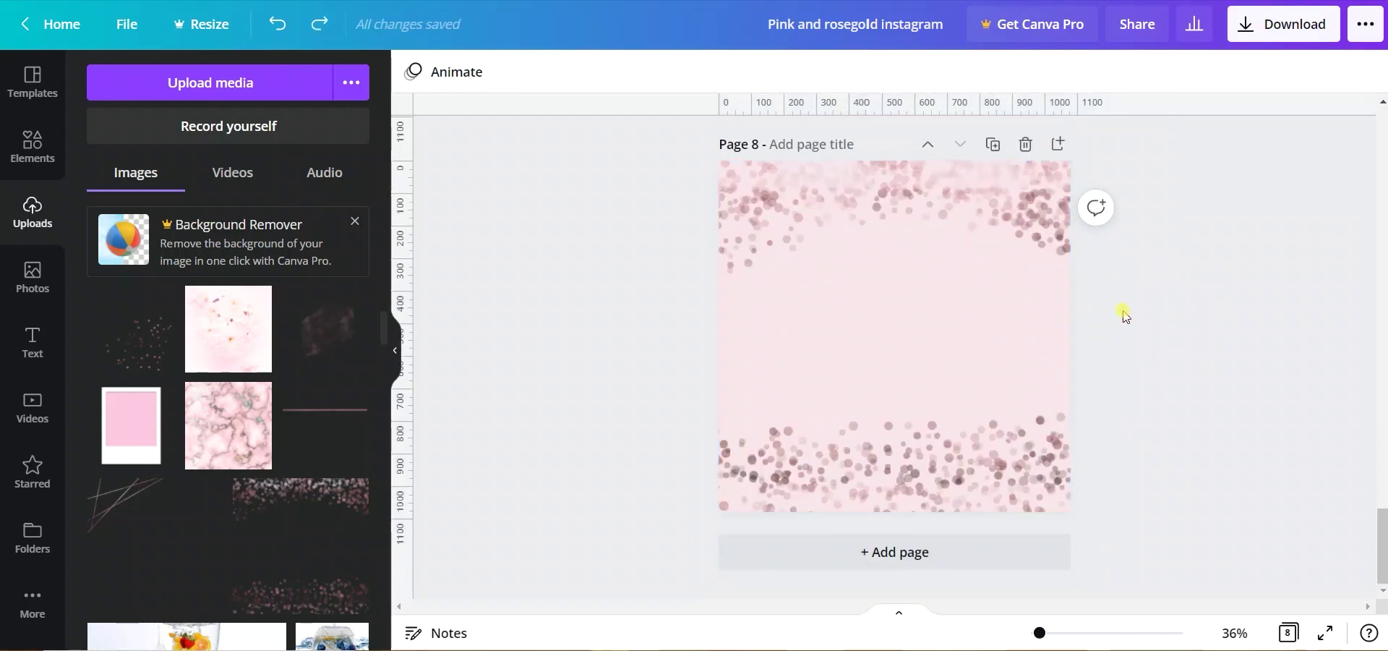
Step: Add a paragraph text box to Page 8, removing a stray line
{"action": "key", "text": "l"}
{"action": "key", "text": "Delete"}
{"action": "key", "text": "t"}
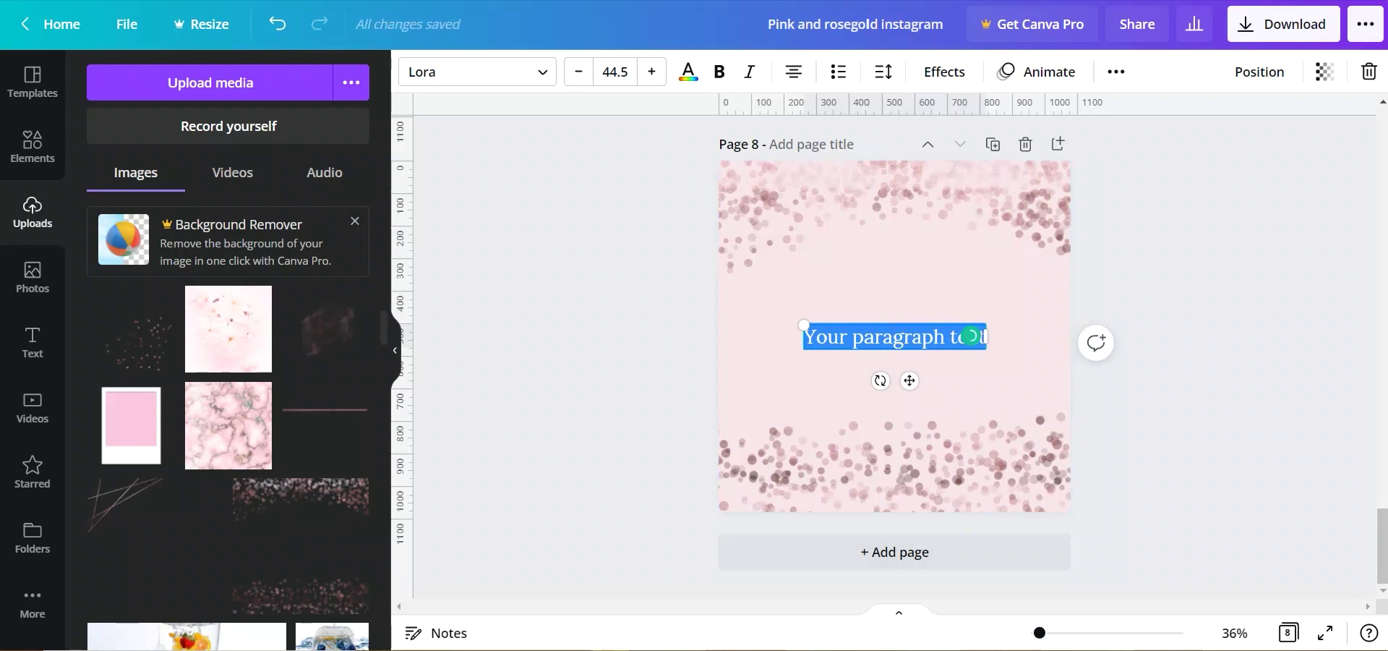
Step: Copy "Don't give up" from Notepad and paste it as plain text into page 8's text box
{"action": "key", "text": "alt+Tab"}
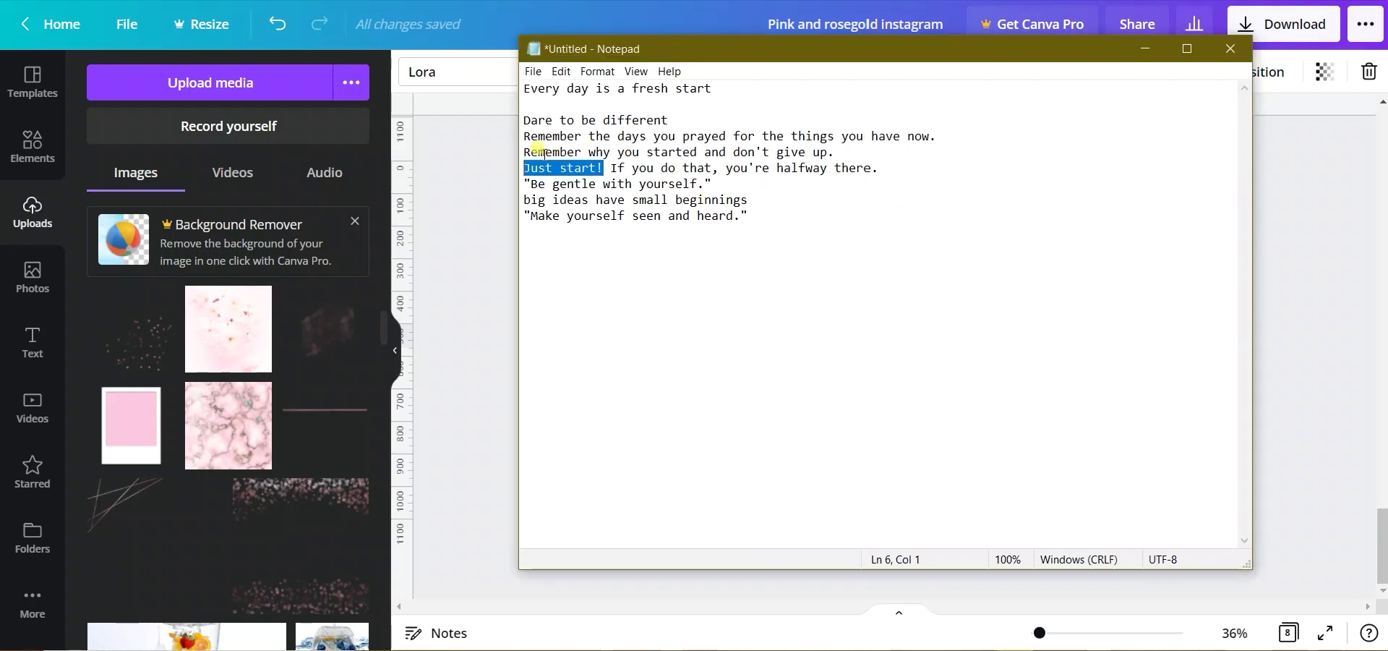
{"action": "left_click_drag", "start_coordinate": [733, 151], "coordinate": [833, 152]}
{"action": "right_click", "coordinate": [810, 152]}
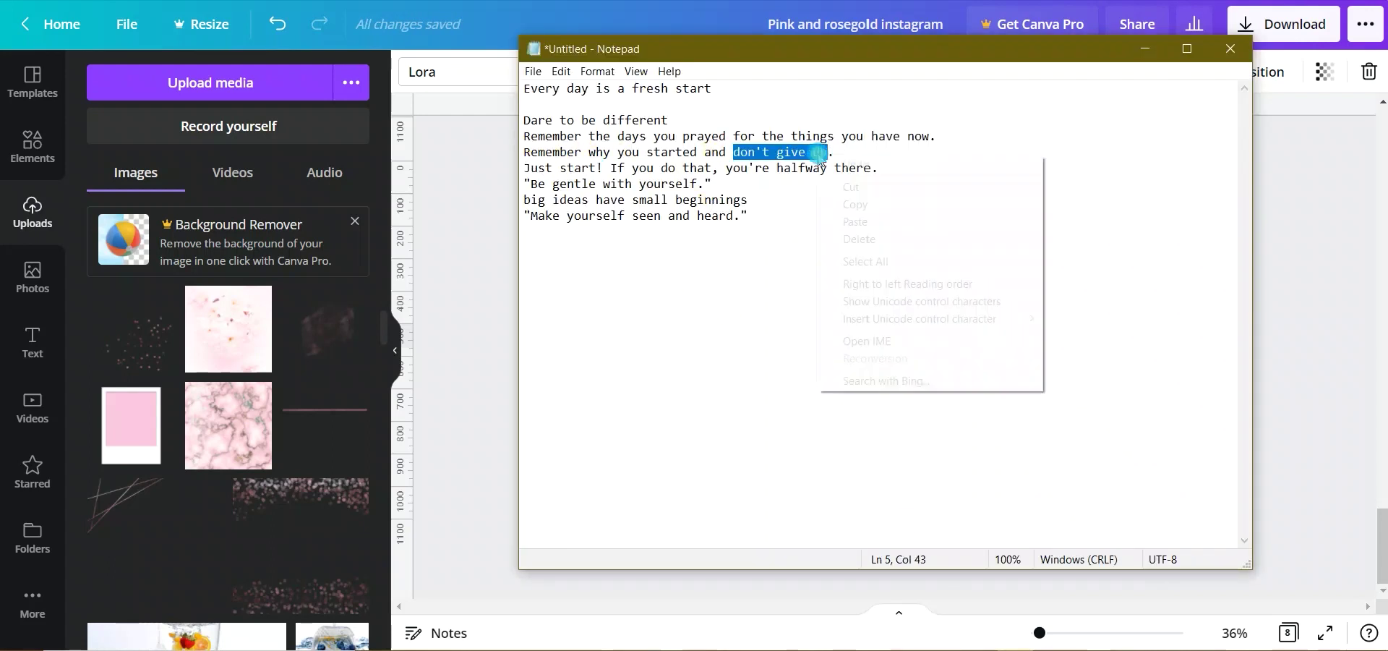
{"action": "left_click", "coordinate": [838, 204]}
{"action": "key", "text": "alt+Tab"}
{"action": "double_click", "coordinate": [897, 337]}
{"action": "right_click", "coordinate": [900, 334]}
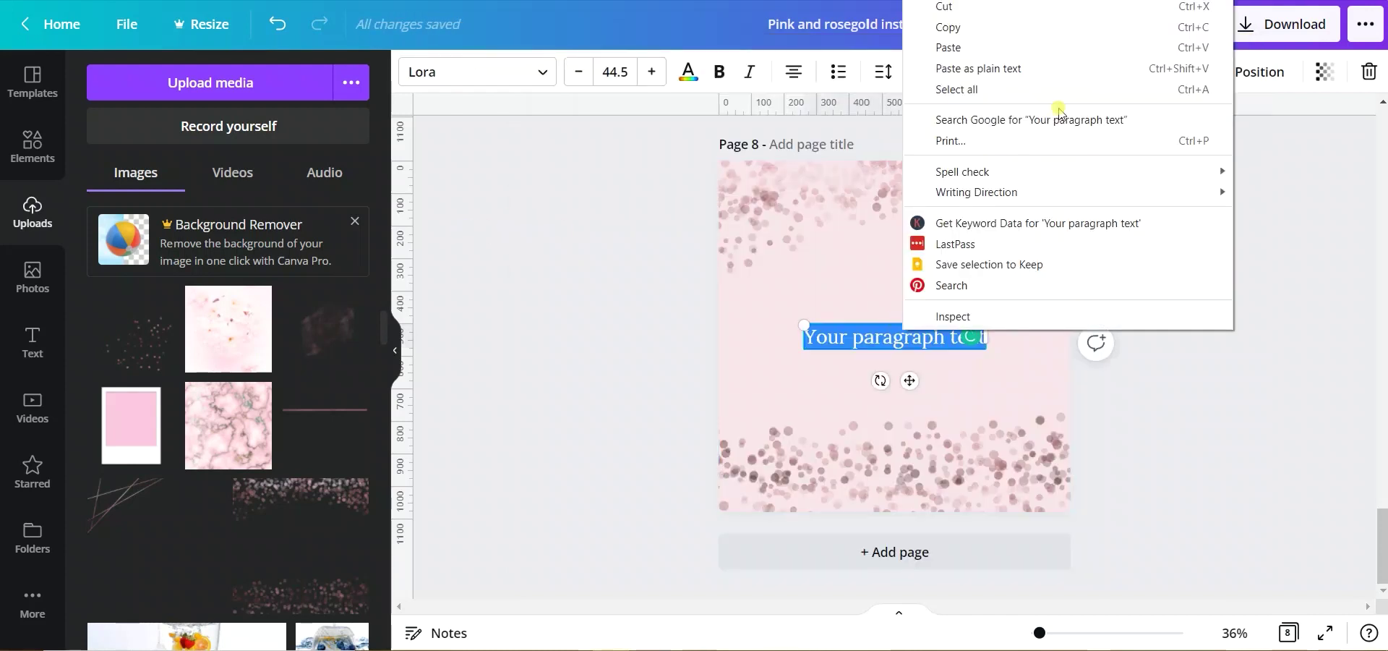
{"action": "left_click", "coordinate": [1049, 68]}
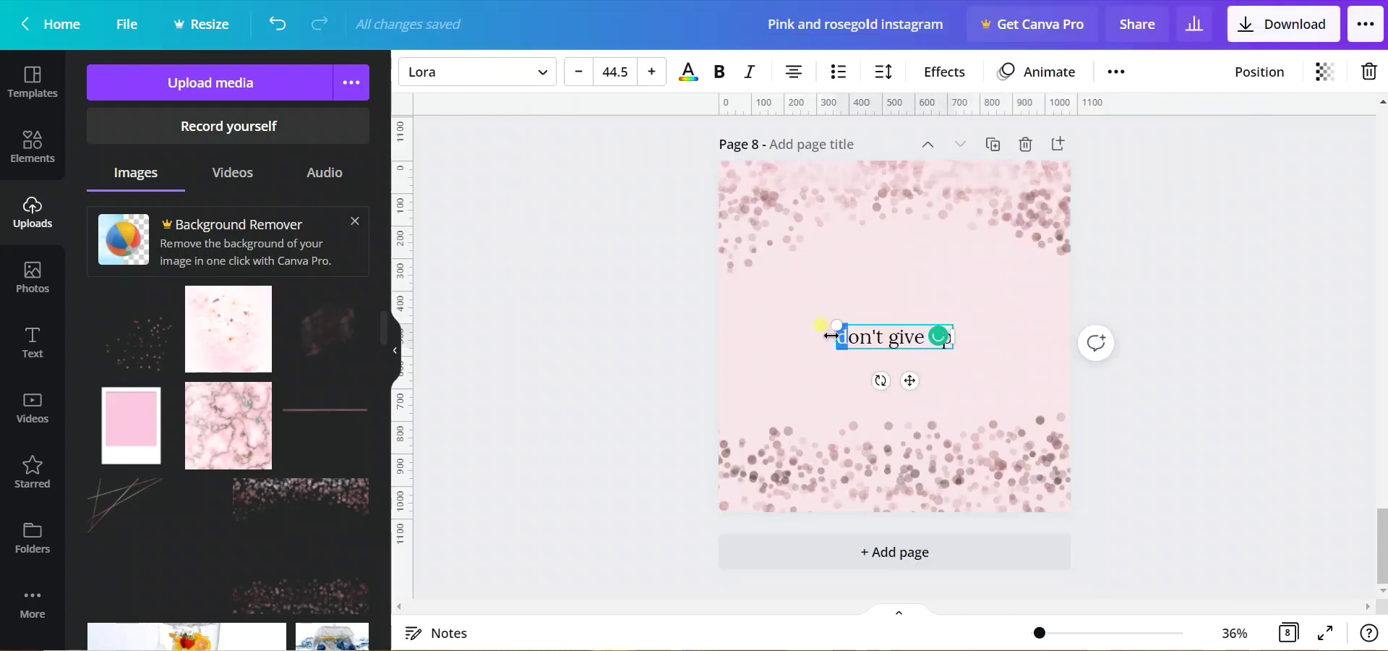
Step: Set the quote in large Amsterdam Four script and centre it on page 8
{"action": "left_click", "coordinate": [1183, 337]}
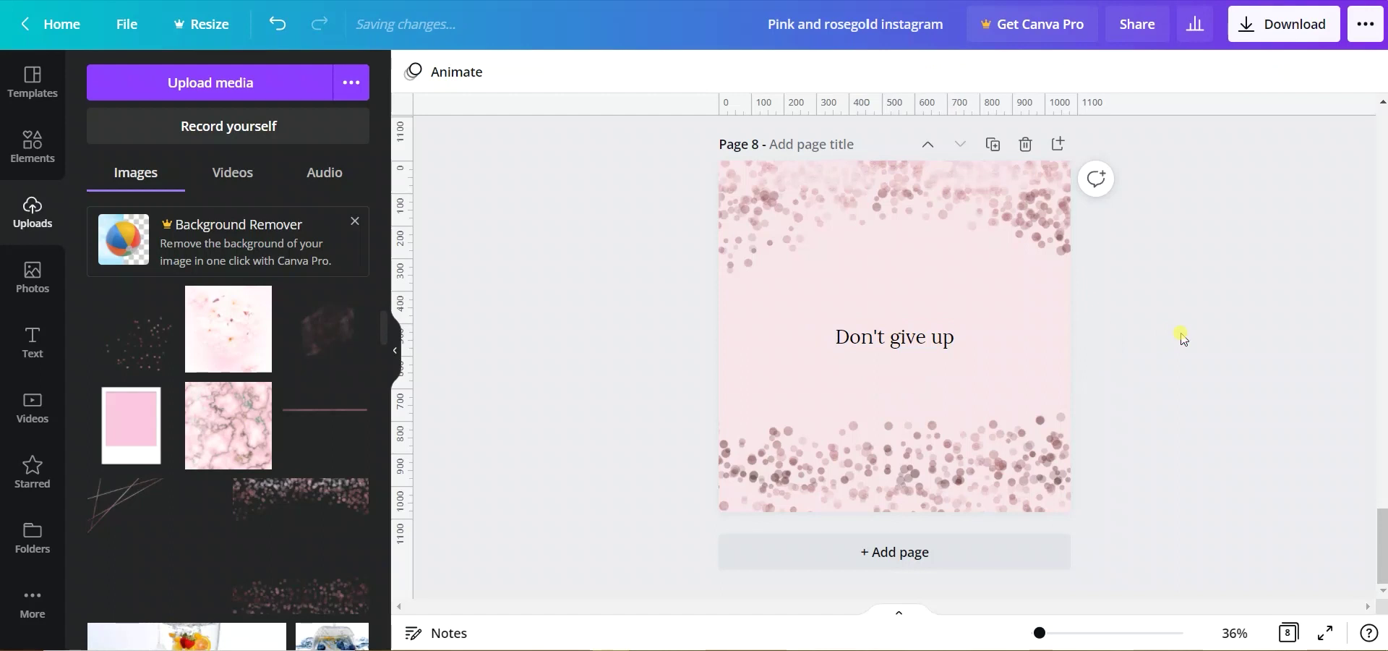
{"action": "left_click", "coordinate": [955, 348]}
{"action": "left_click", "coordinate": [533, 68]}
{"action": "left_click", "coordinate": [141, 127]}
{"action": "left_click_drag", "start_coordinate": [827, 310], "coordinate": [745, 307]}
{"action": "left_click_drag", "start_coordinate": [923, 349], "coordinate": [1004, 349]}
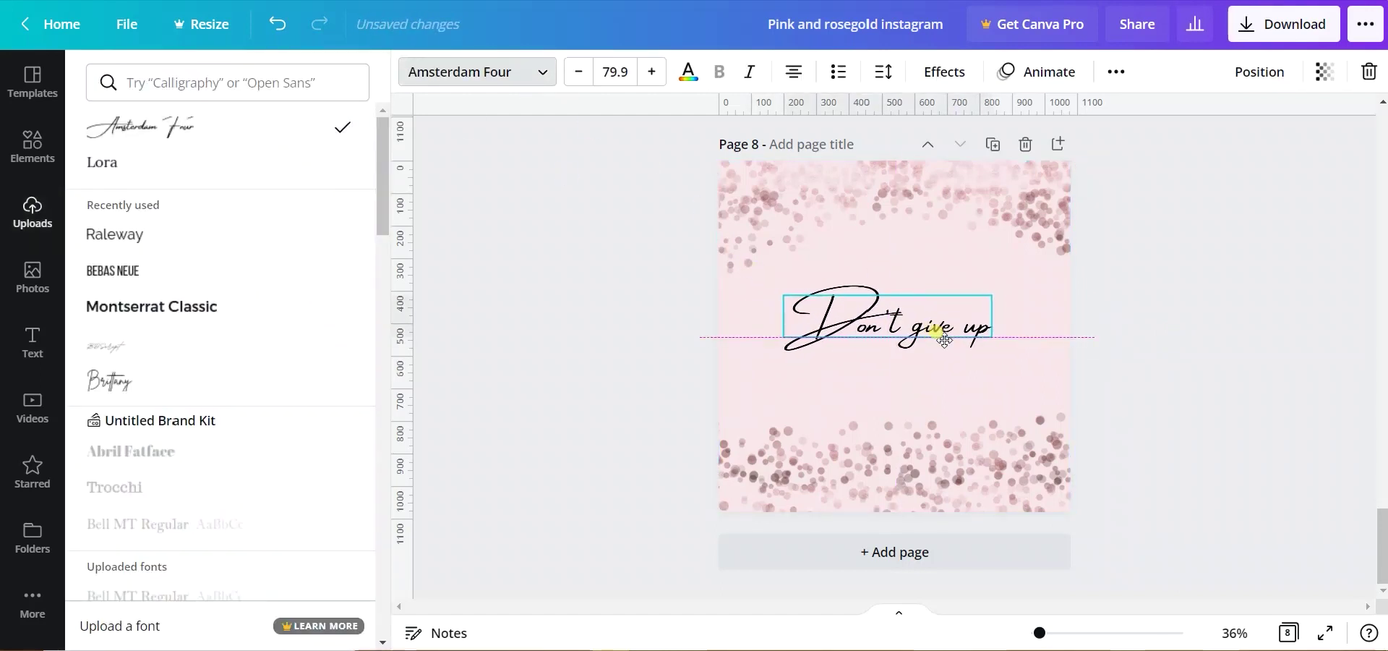
{"action": "left_click", "coordinate": [1192, 363]}
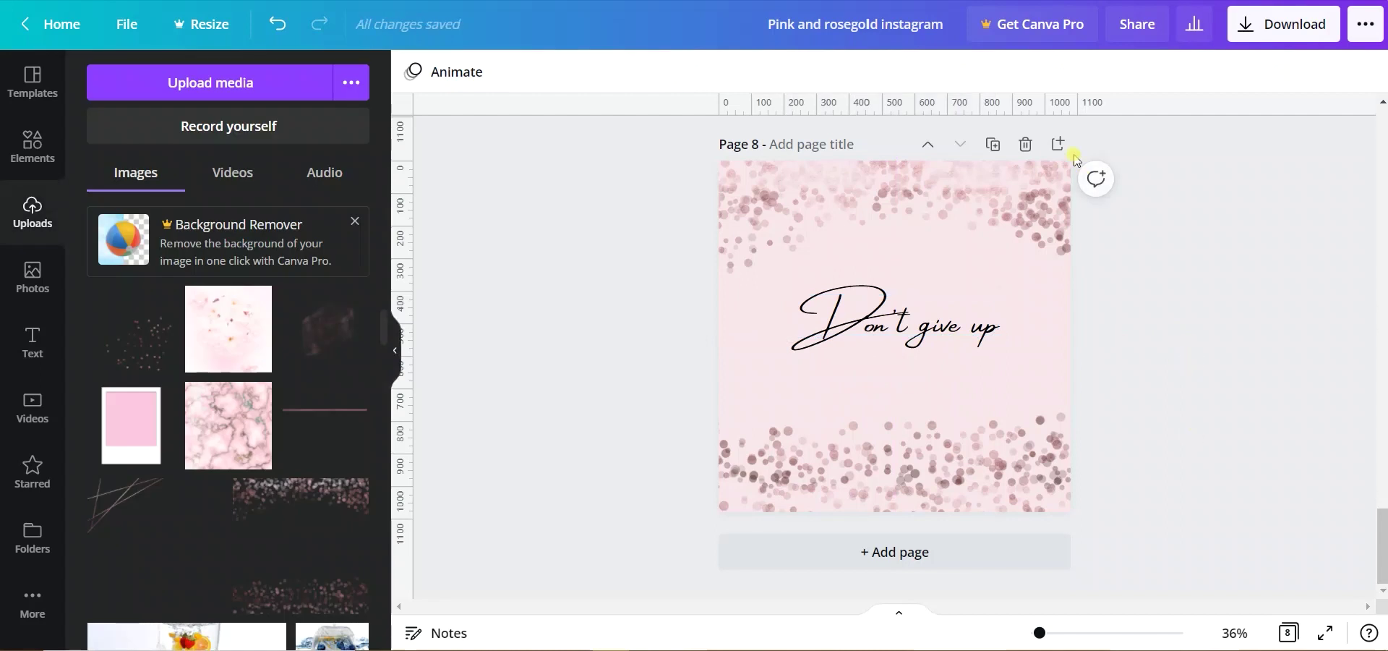
{"action": "left_click", "coordinate": [1061, 146]}
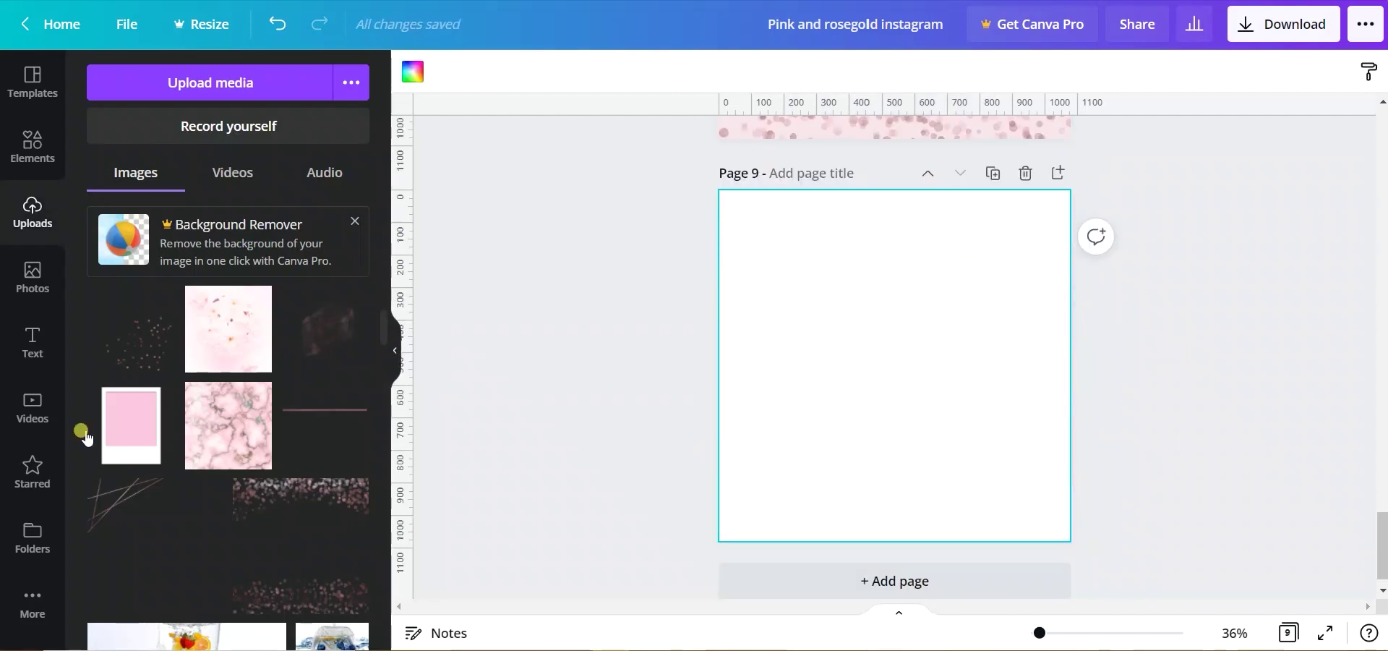
Step: Add a tilted pink polaroid with a light pink full-page square sent behind it
{"action": "left_click", "coordinate": [131, 425]}
{"action": "left_click_drag", "start_coordinate": [896, 529], "coordinate": [980, 521]}
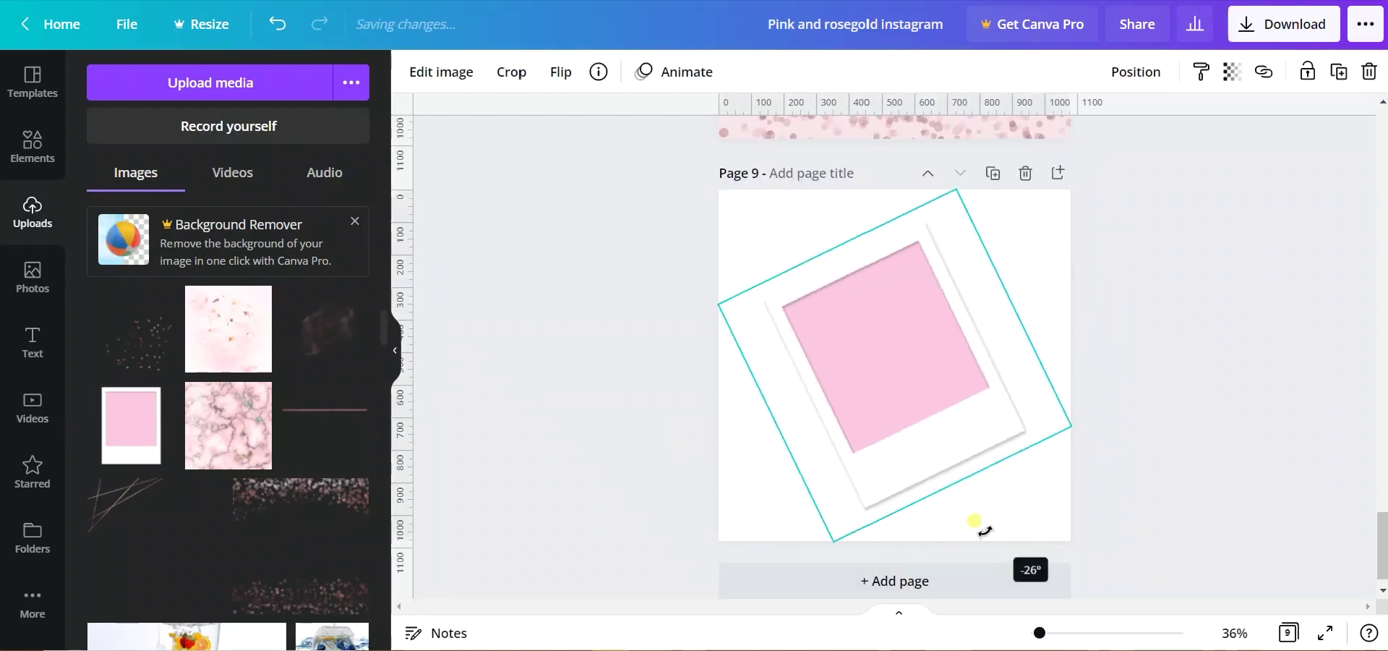
{"action": "left_click", "coordinate": [1055, 505]}
{"action": "left_click_drag", "start_coordinate": [873, 396], "coordinate": [838, 362]}
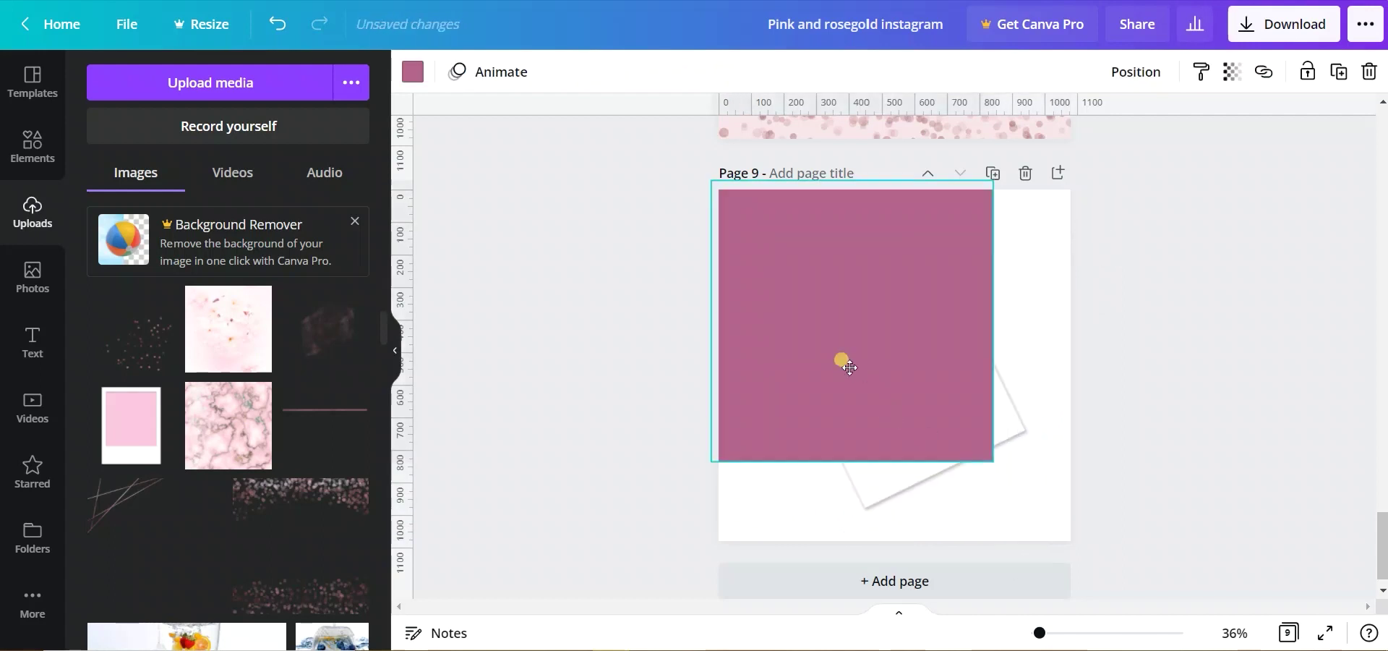
{"action": "left_click_drag", "start_coordinate": [1000, 471], "coordinate": [1068, 542]}
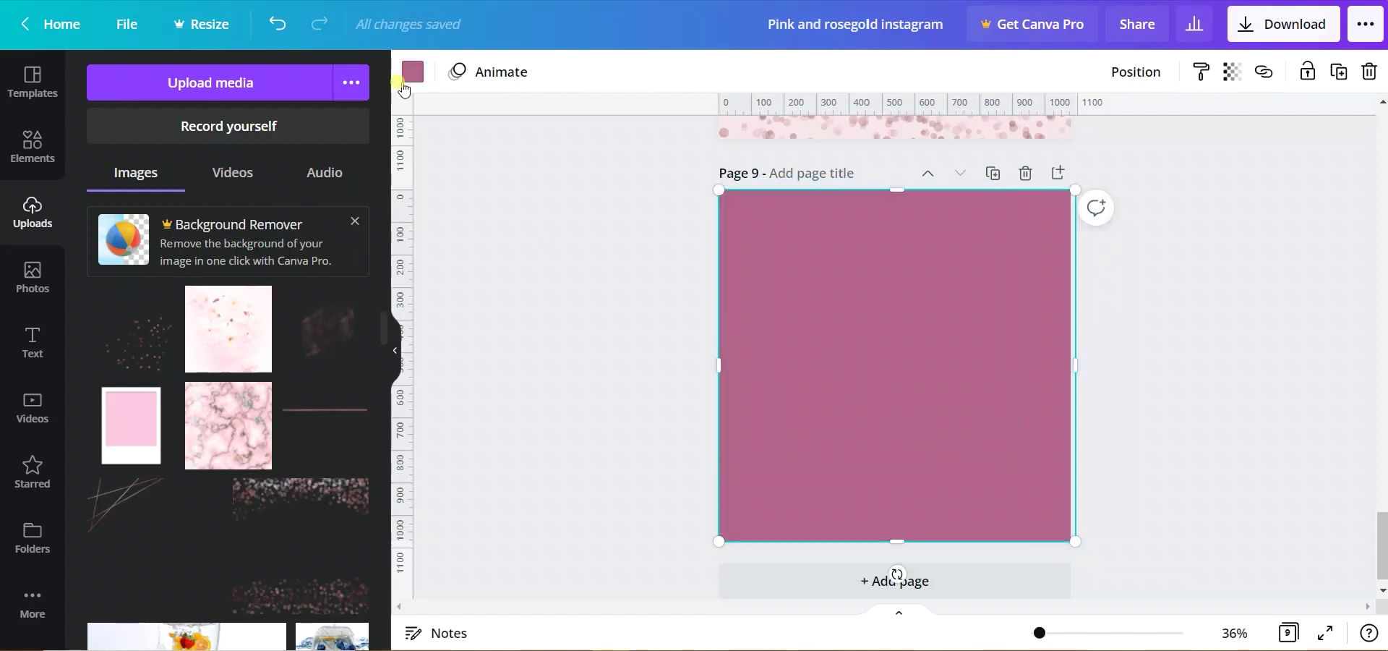
{"action": "left_click", "coordinate": [412, 71]}
{"action": "left_click", "coordinate": [253, 166]}
{"action": "left_click", "coordinate": [1136, 72]}
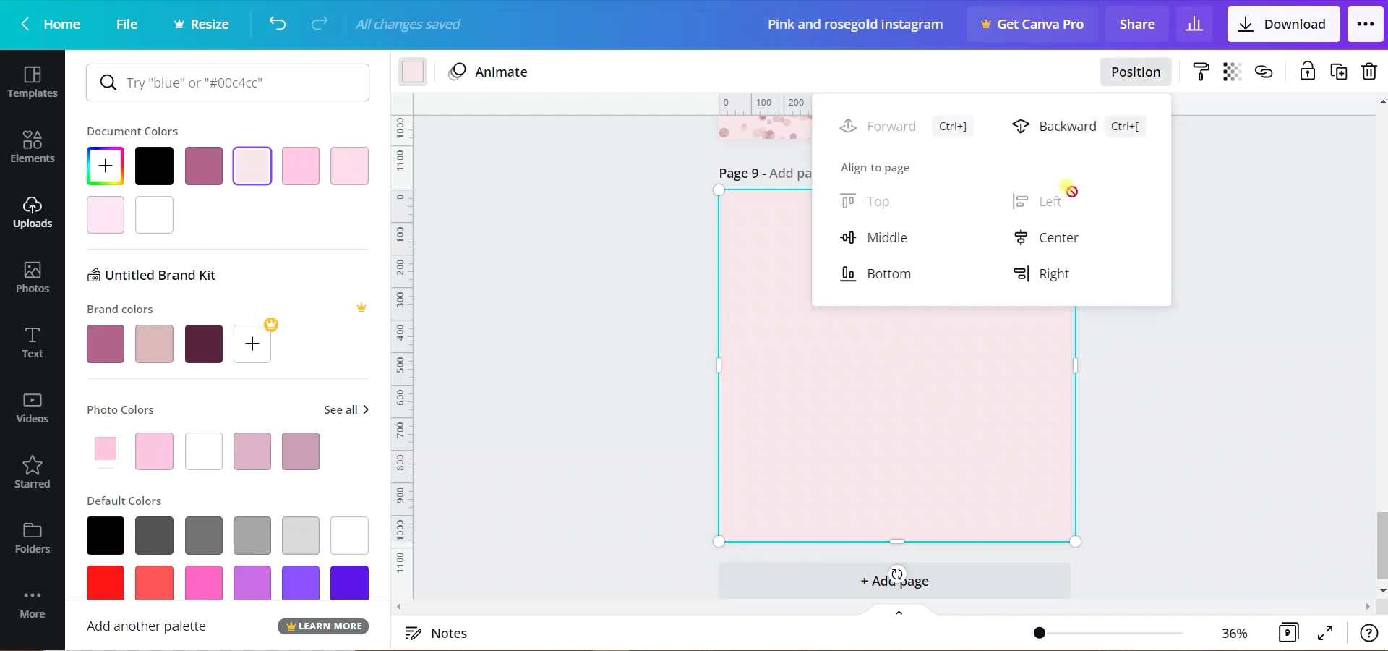
{"action": "left_click", "coordinate": [1063, 129]}
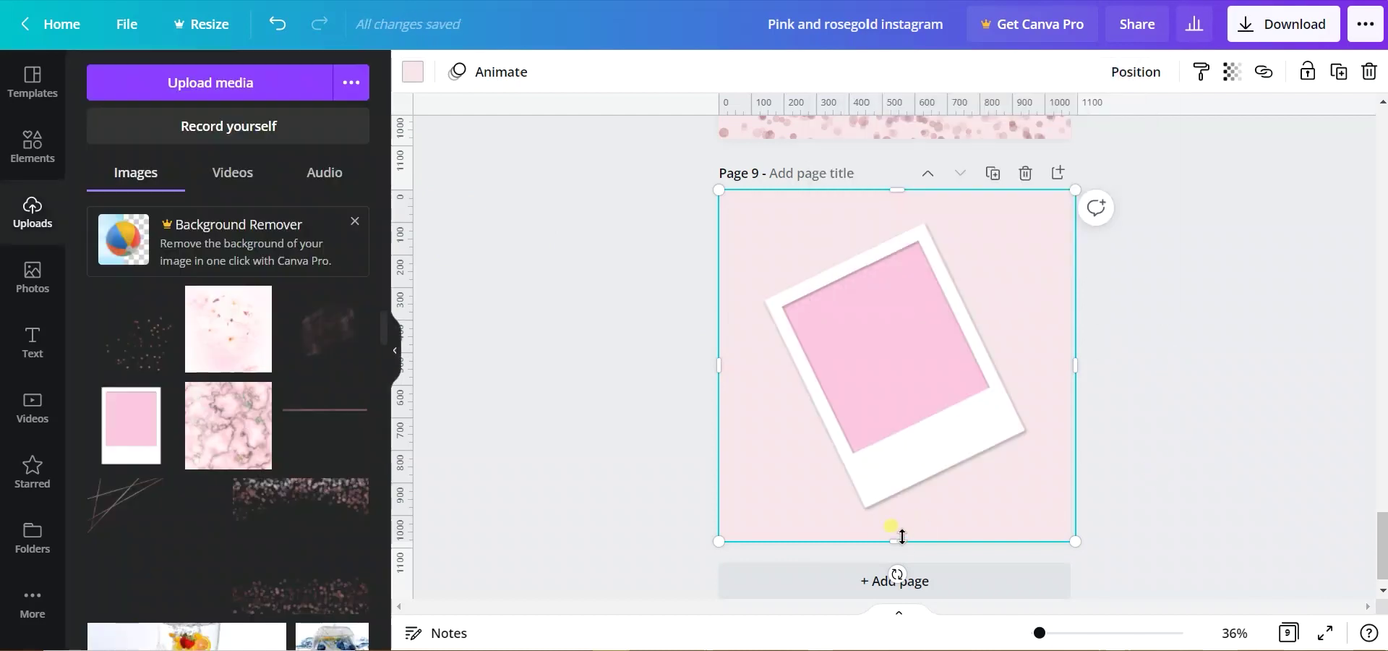
Step: Shrink the tilted polaroid slightly and reposition it on the page
{"action": "left_click", "coordinate": [867, 436]}
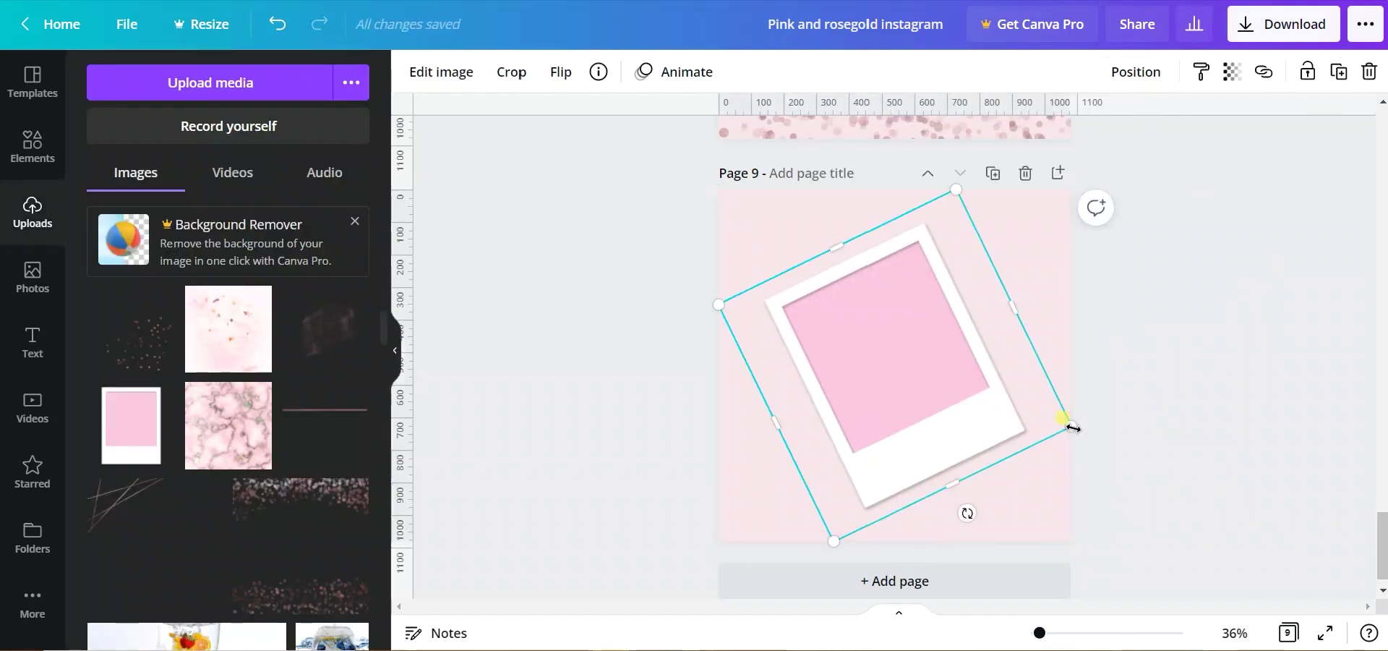
{"action": "left_click_drag", "start_coordinate": [1072, 427], "coordinate": [1021, 403]}
{"action": "left_click_drag", "start_coordinate": [929, 419], "coordinate": [924, 424]}
{"action": "scroll", "coordinate": [248, 431], "scroll_direction": "up", "scroll_amount": 5}
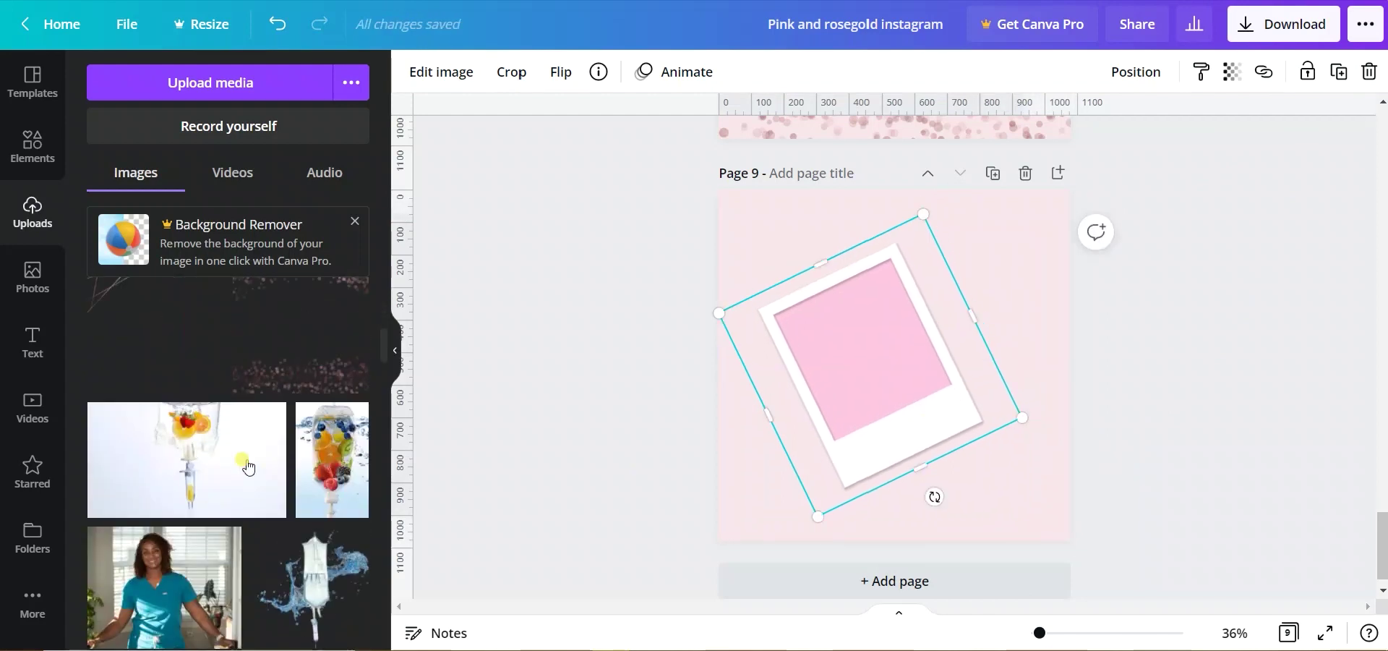
Step: Add a trimmed, angled washi-tape strip and place copies on the polaroid's left, top and bottom corners
{"action": "left_click", "coordinate": [248, 431]}
{"action": "left_click_drag", "start_coordinate": [893, 494], "coordinate": [885, 390]}
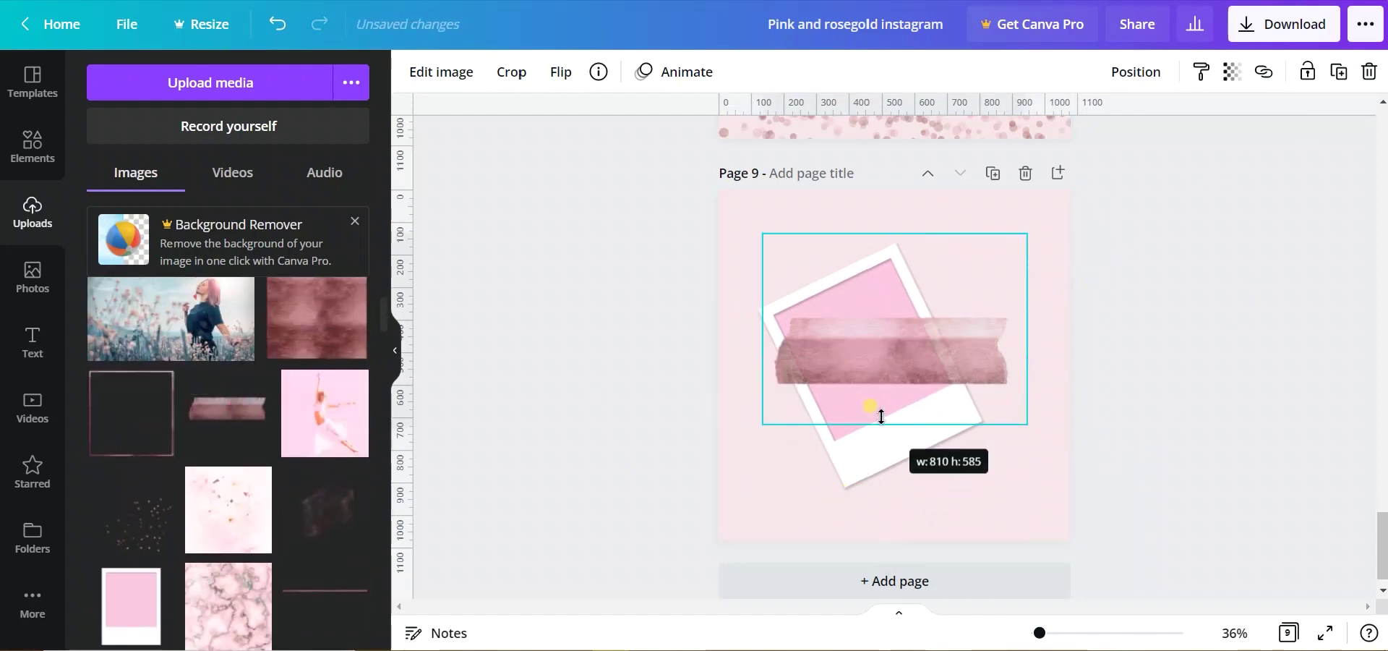
{"action": "left_click_drag", "start_coordinate": [895, 233], "coordinate": [890, 303]}
{"action": "left_click_drag", "start_coordinate": [763, 347], "coordinate": [772, 347]}
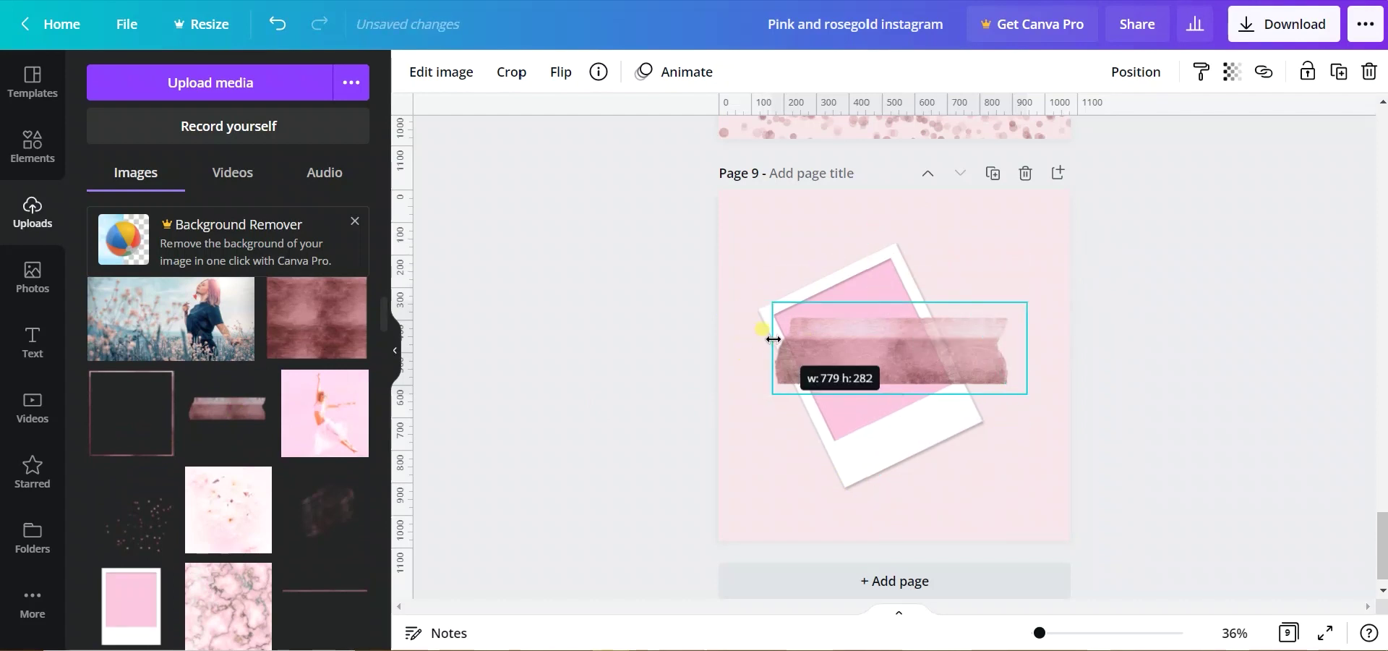
{"action": "left_click_drag", "start_coordinate": [1036, 350], "coordinate": [1027, 350]}
{"action": "mouse_move", "coordinate": [1027, 302]}
{"action": "left_mouse_down"}
{"action": "mouse_move", "coordinate": [840, 357]}
{"action": "mouse_move", "coordinate": [773, 313]}
{"action": "mouse_move", "coordinate": [808, 333]}
{"action": "left_mouse_up"}
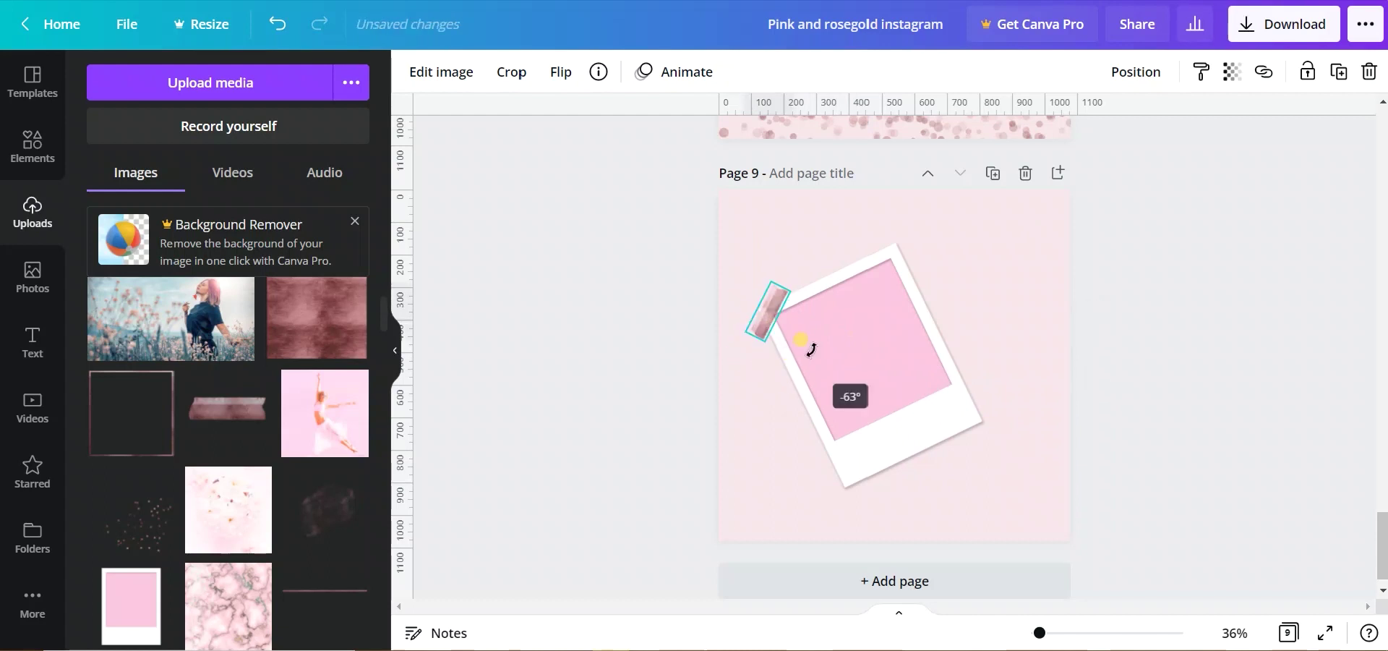
{"action": "left_click_drag", "start_coordinate": [792, 279], "coordinate": [775, 288]}
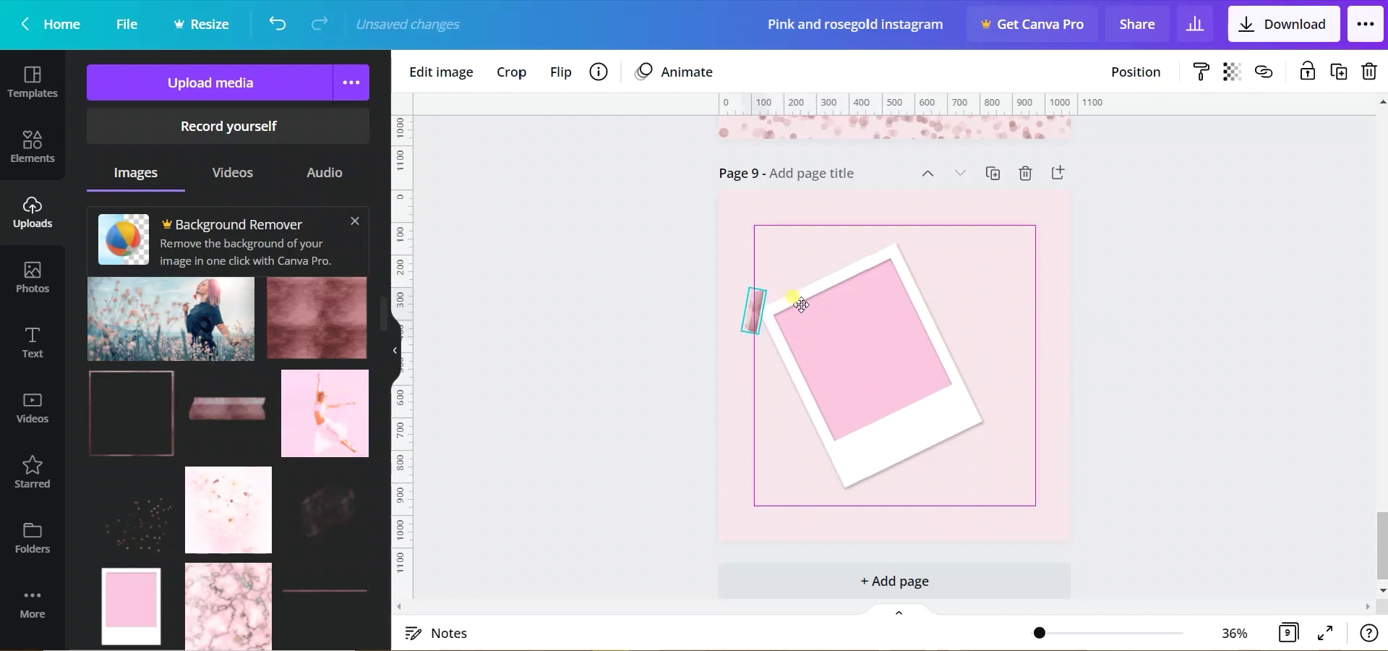
{"action": "left_click_drag", "start_coordinate": [771, 282], "coordinate": [812, 305]}
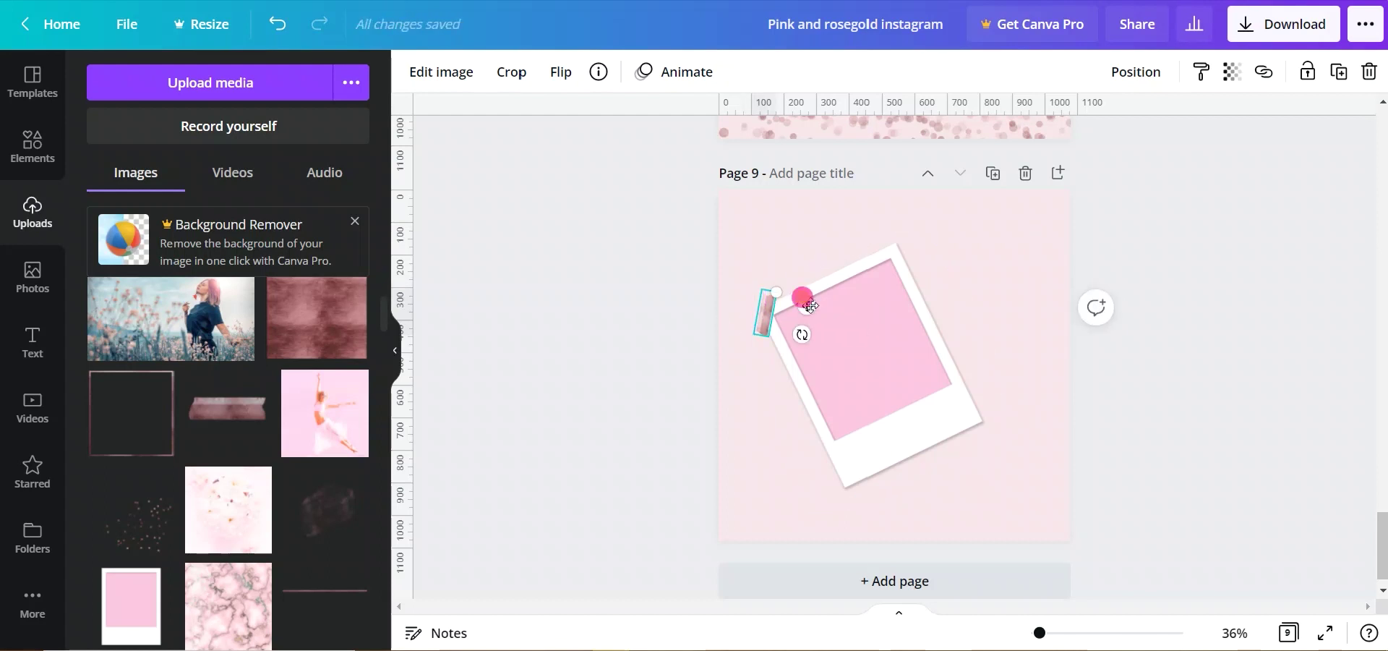
{"action": "mouse_move", "coordinate": [812, 305]}
{"action": "left_mouse_down"}
{"action": "mouse_move", "coordinate": [888, 262]}
{"action": "mouse_move", "coordinate": [853, 289]}
{"action": "mouse_move", "coordinate": [900, 284]}
{"action": "left_mouse_up"}
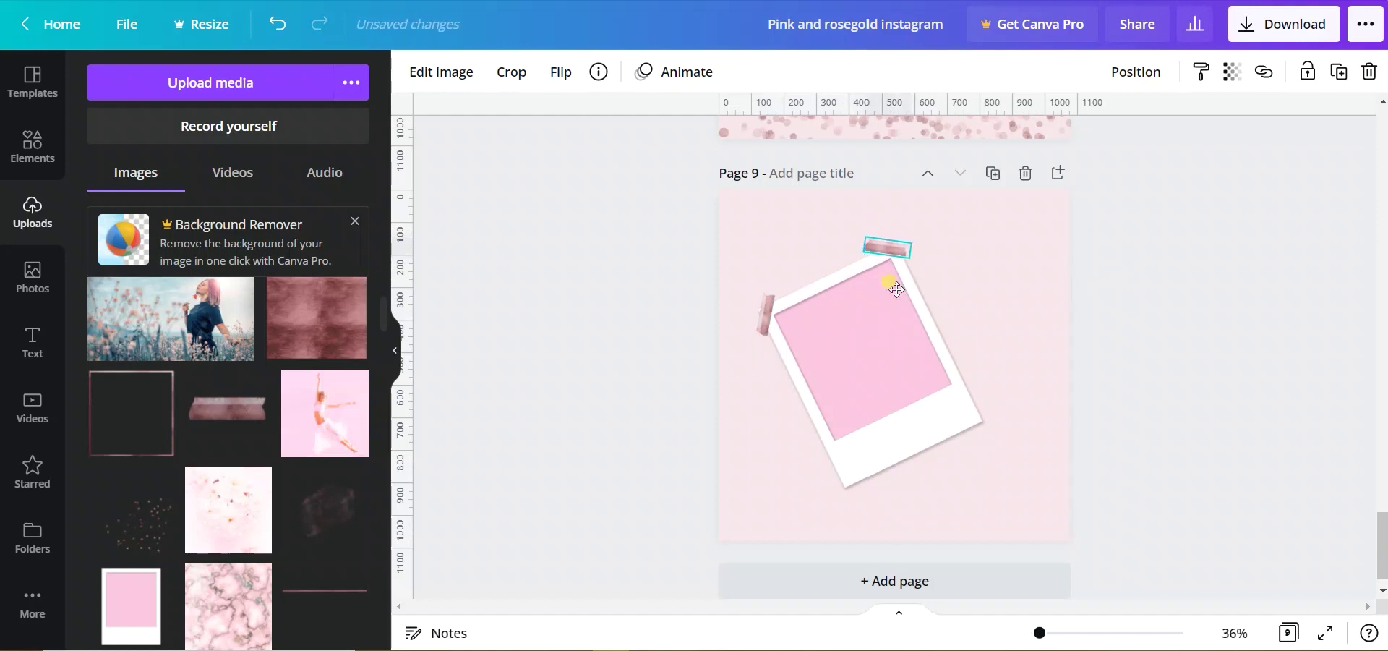
{"action": "mouse_move", "coordinate": [909, 290]}
{"action": "left_mouse_down"}
{"action": "mouse_move", "coordinate": [883, 535]}
{"action": "mouse_move", "coordinate": [864, 527]}
{"action": "left_mouse_up"}
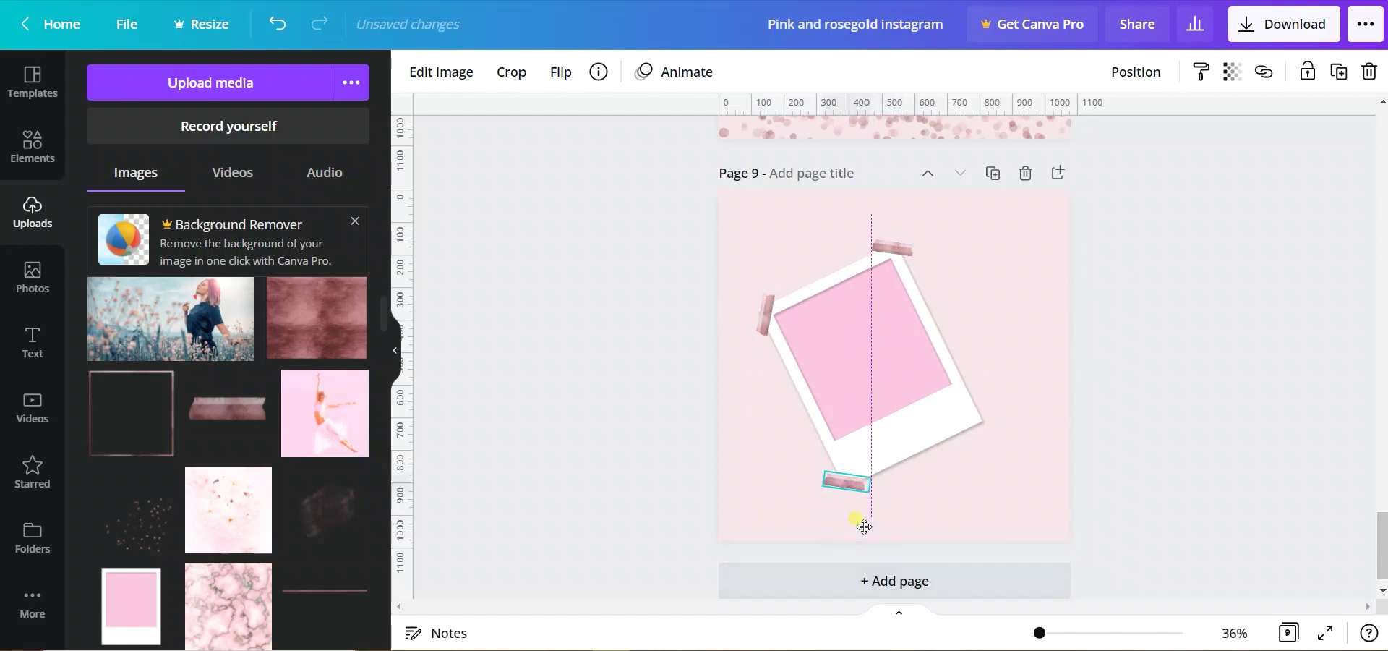
Step: Duplicate the polaroid, turn the copy nearly upright and place it overlapping to the right
{"action": "left_click", "coordinate": [896, 404]}
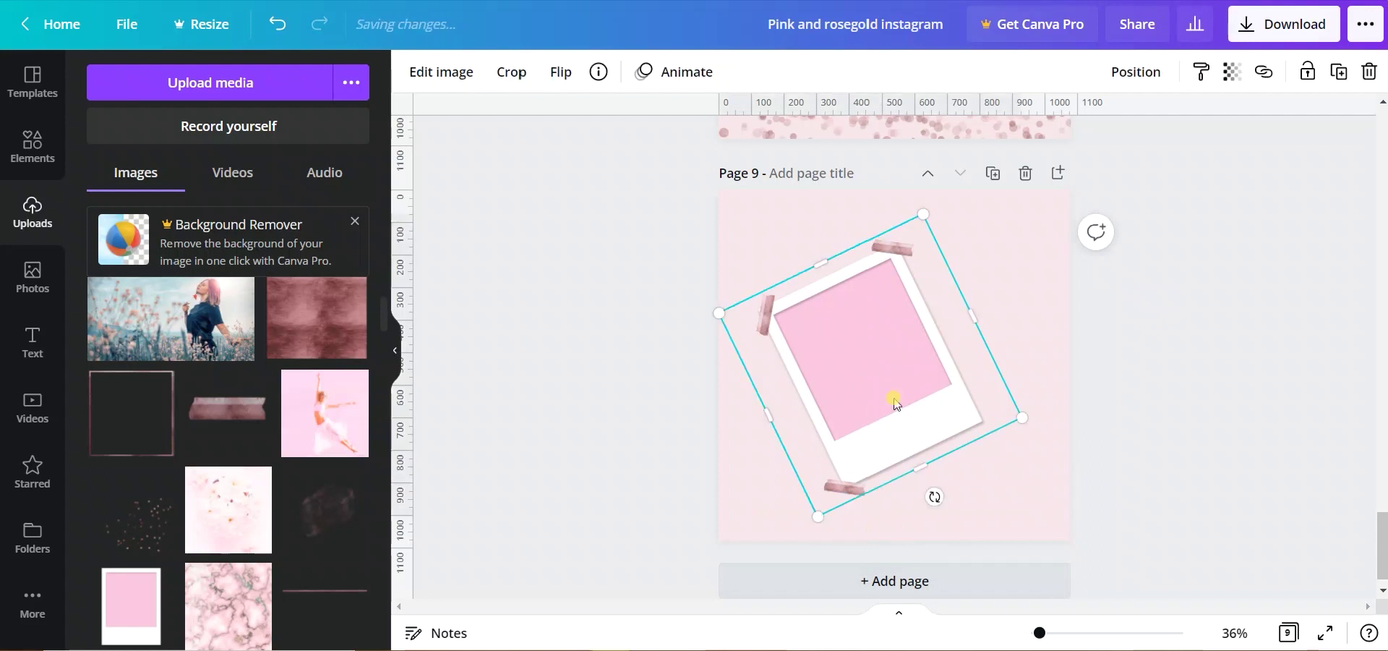
{"action": "key", "text": "ctrl+d"}
{"action": "left_click_drag", "start_coordinate": [942, 518], "coordinate": [897, 526]}
{"action": "mouse_move", "coordinate": [902, 404]}
{"action": "left_mouse_down"}
{"action": "mouse_move", "coordinate": [983, 437]}
{"action": "mouse_move", "coordinate": [980, 406]}
{"action": "left_mouse_up"}
{"action": "left_click_drag", "start_coordinate": [971, 502], "coordinate": [982, 512]}
{"action": "left_click", "coordinate": [1153, 449]}
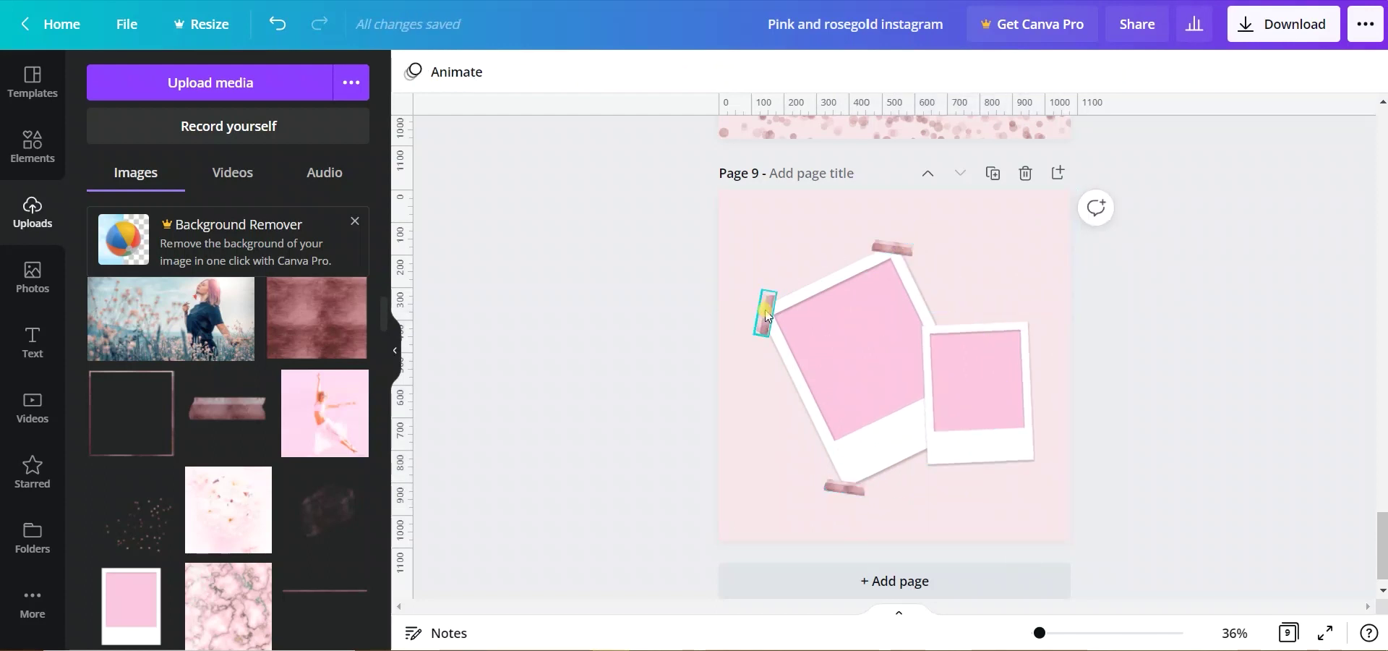
Step: Duplicate a tape piece onto the second polaroid's corner
{"action": "key", "text": "ctrl+d"}
{"action": "mouse_move", "coordinate": [795, 307]}
{"action": "left_mouse_down"}
{"action": "mouse_move", "coordinate": [1067, 456]}
{"action": "mouse_move", "coordinate": [1034, 461]}
{"action": "mouse_move", "coordinate": [1063, 487]}
{"action": "mouse_move", "coordinate": [1036, 462]}
{"action": "left_mouse_up"}
{"action": "left_click", "coordinate": [1032, 466]}
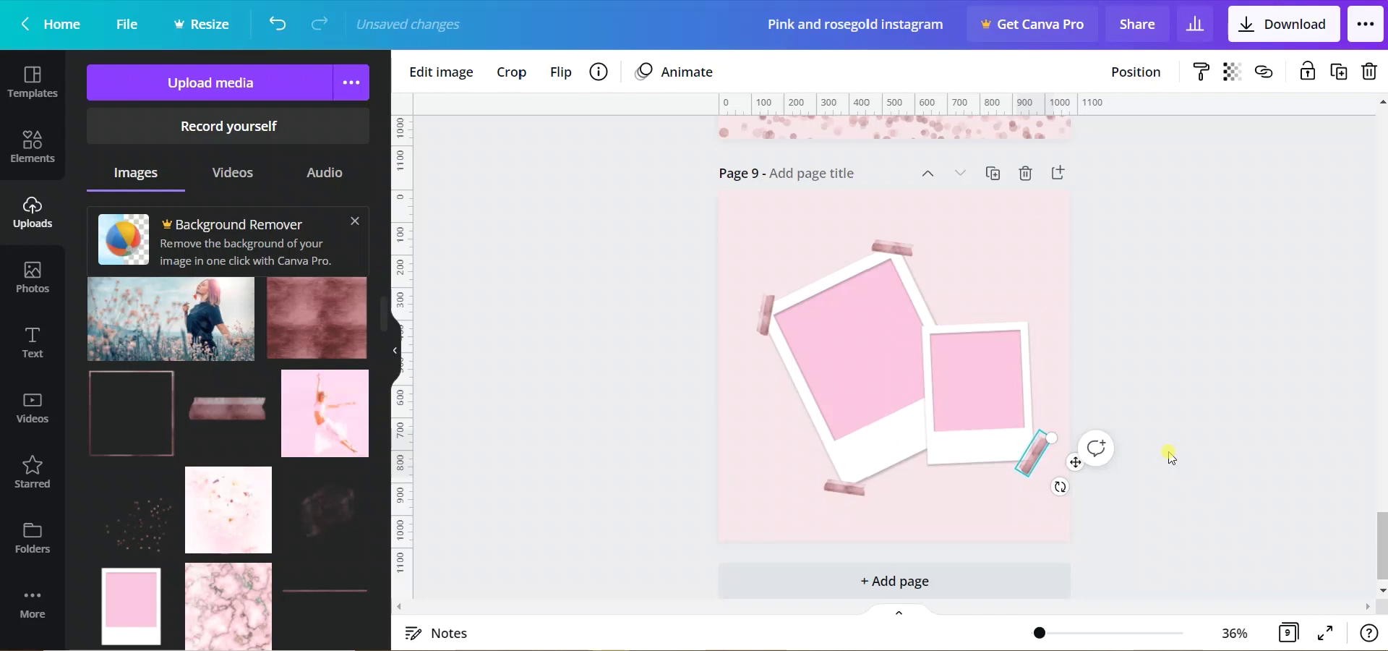
{"action": "left_click", "coordinate": [1197, 441]}
Step: Add a "Dream" text box, duplicate it as "Always" and shrink that copy on the second polaroid
{"action": "key", "text": "t"}
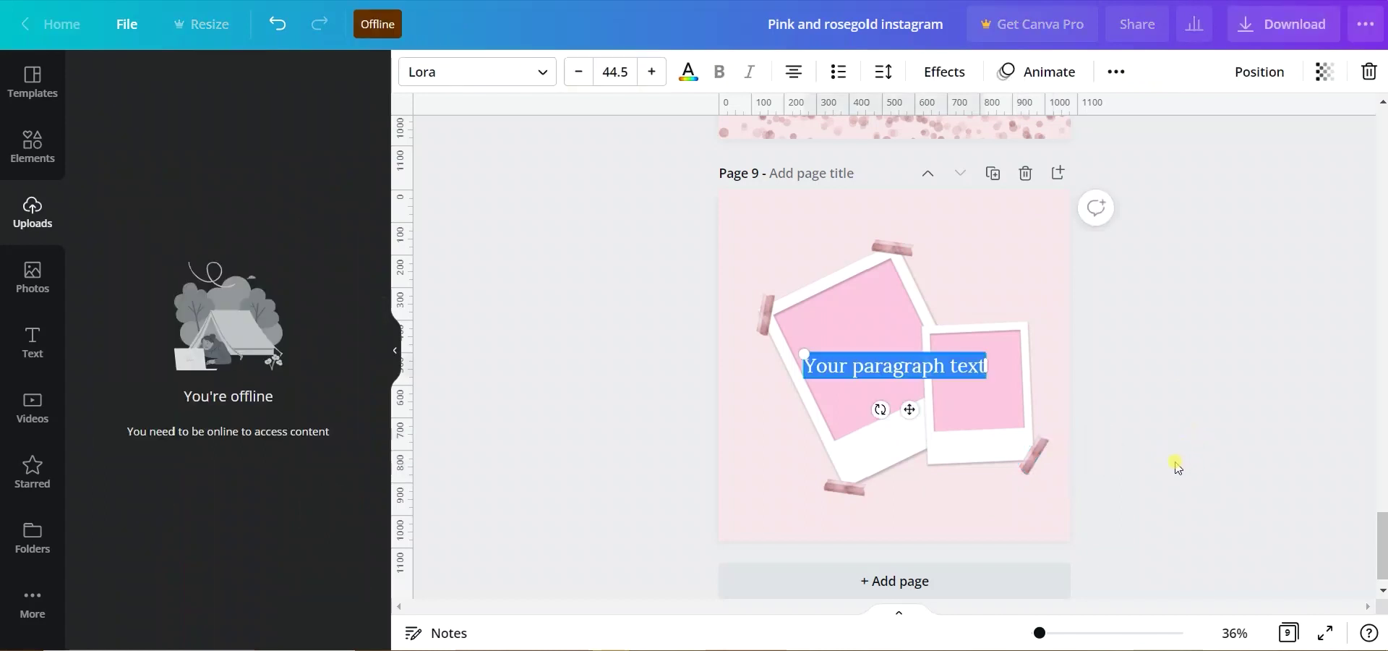
{"action": "type", "text": "Dream"}
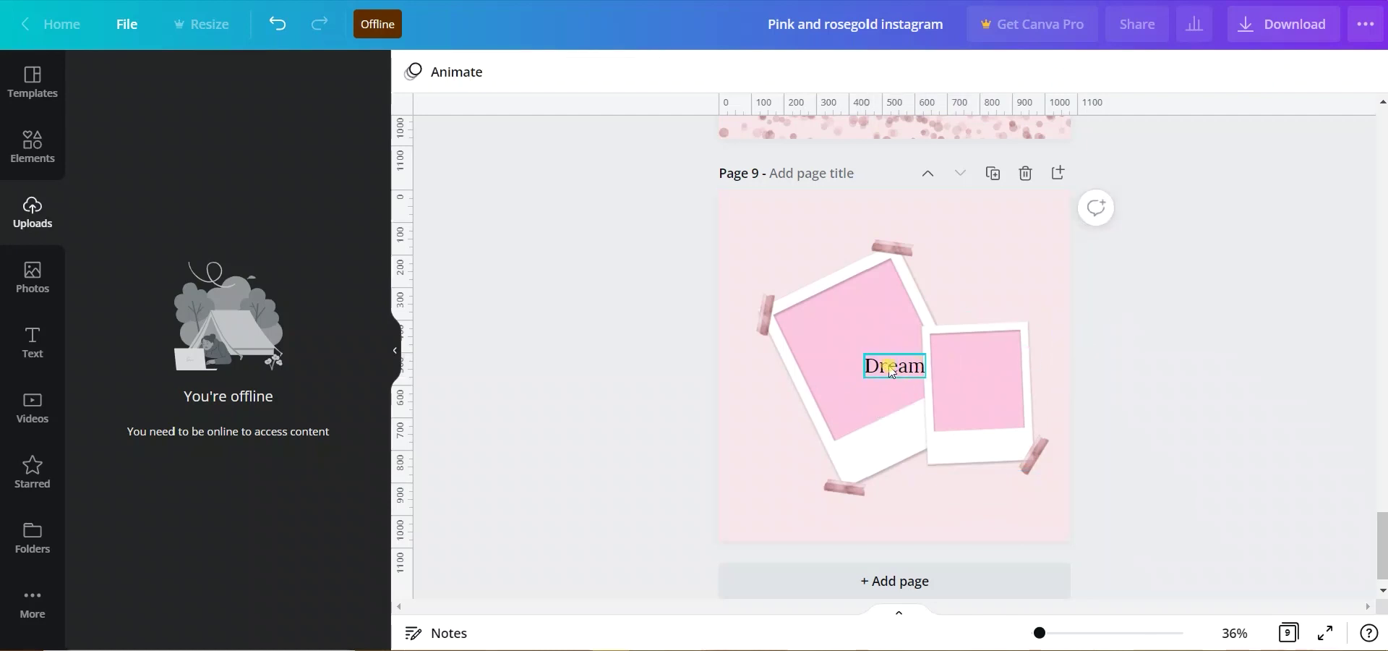
{"action": "key", "text": "ctrl+d"}
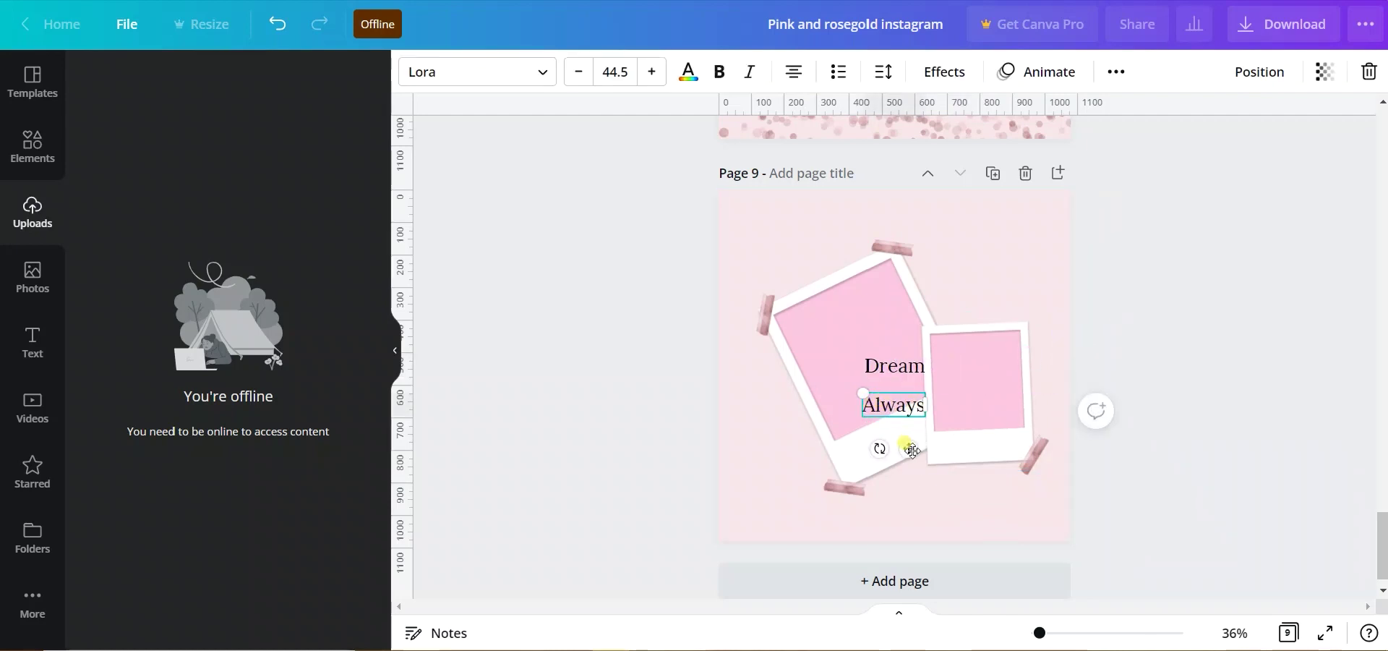
{"action": "left_click_drag", "start_coordinate": [913, 450], "coordinate": [1000, 442]}
{"action": "left_click", "coordinate": [610, 77]}
{"action": "scroll", "coordinate": [629, 397], "scroll_direction": "down", "scroll_amount": 2}
{"action": "left_click", "coordinate": [629, 397]}
Step: Switch "Dream" to Amsterdam Four and place it above "Always" on the second polaroid
{"action": "left_click", "coordinate": [895, 366]}
{"action": "left_click", "coordinate": [477, 71]}
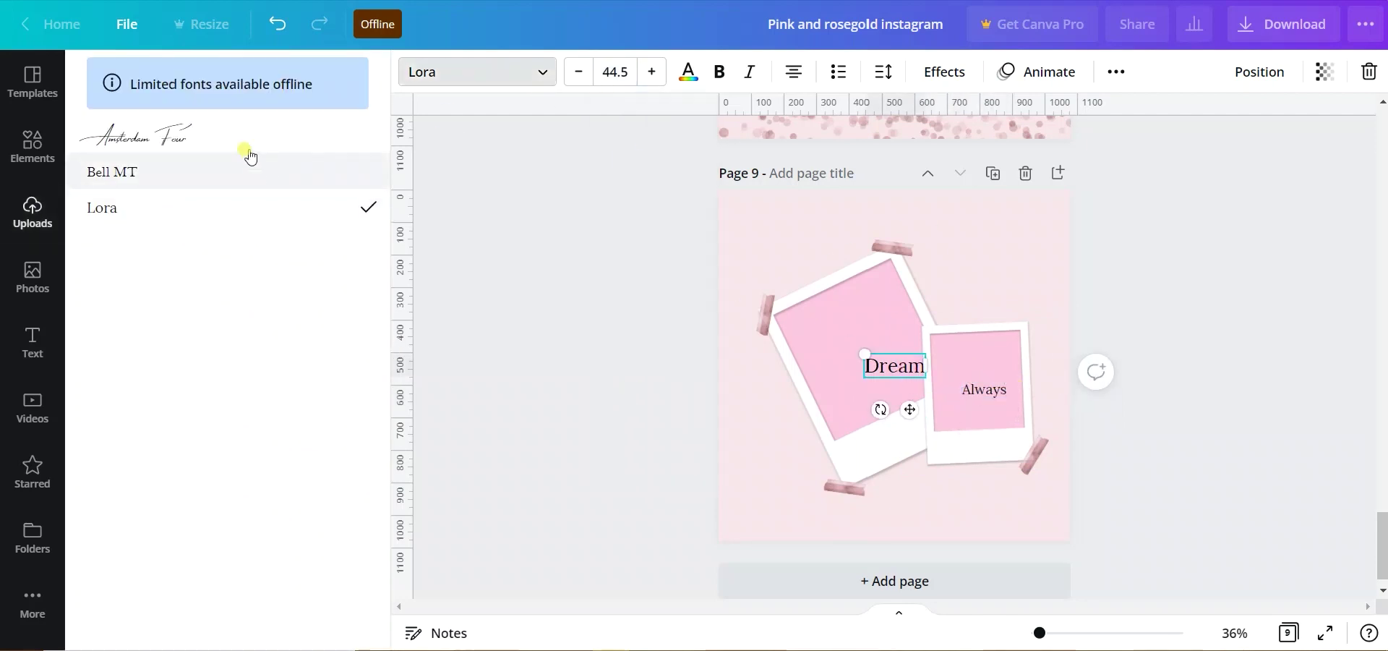
{"action": "left_click", "coordinate": [217, 137]}
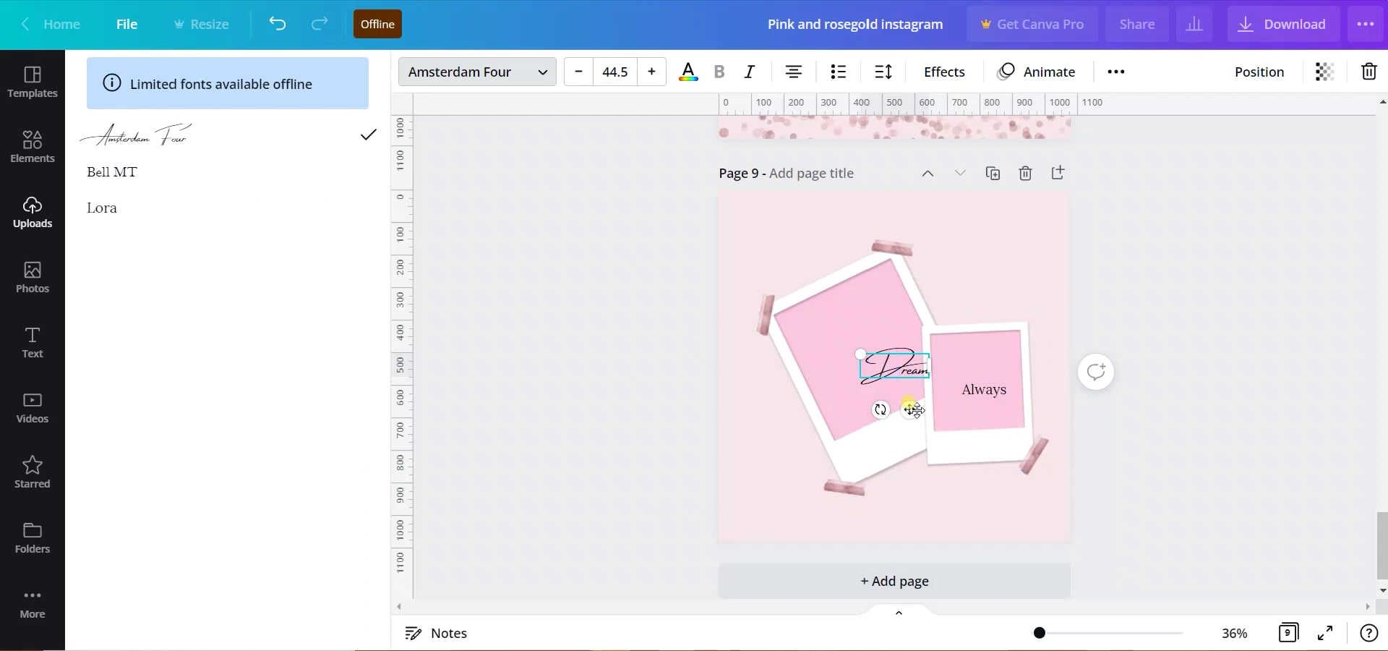
{"action": "left_click_drag", "start_coordinate": [914, 410], "coordinate": [978, 412]}
Step: Nudge the Dream and Always pair slightly higher inside the polaroid's photo area
{"action": "left_click", "coordinate": [985, 391]}
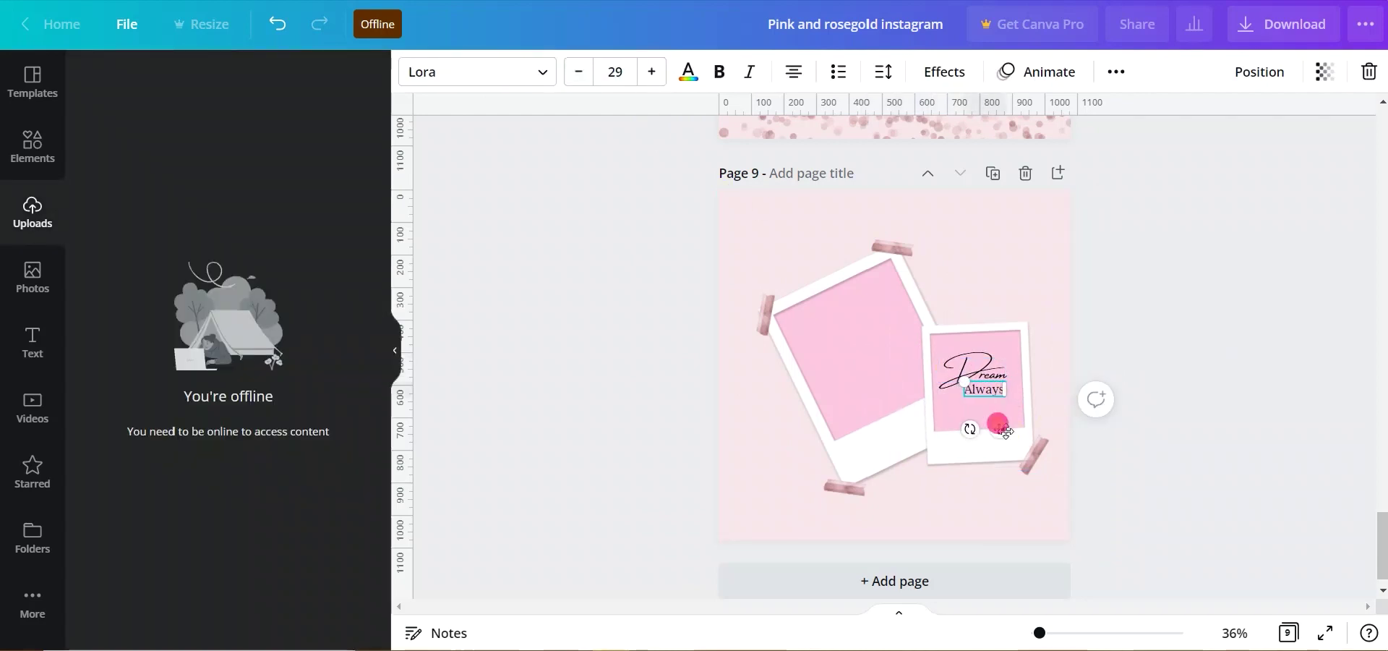
{"action": "left_click", "coordinate": [976, 370]}
{"action": "left_click", "coordinate": [992, 389], "text": "shift"}
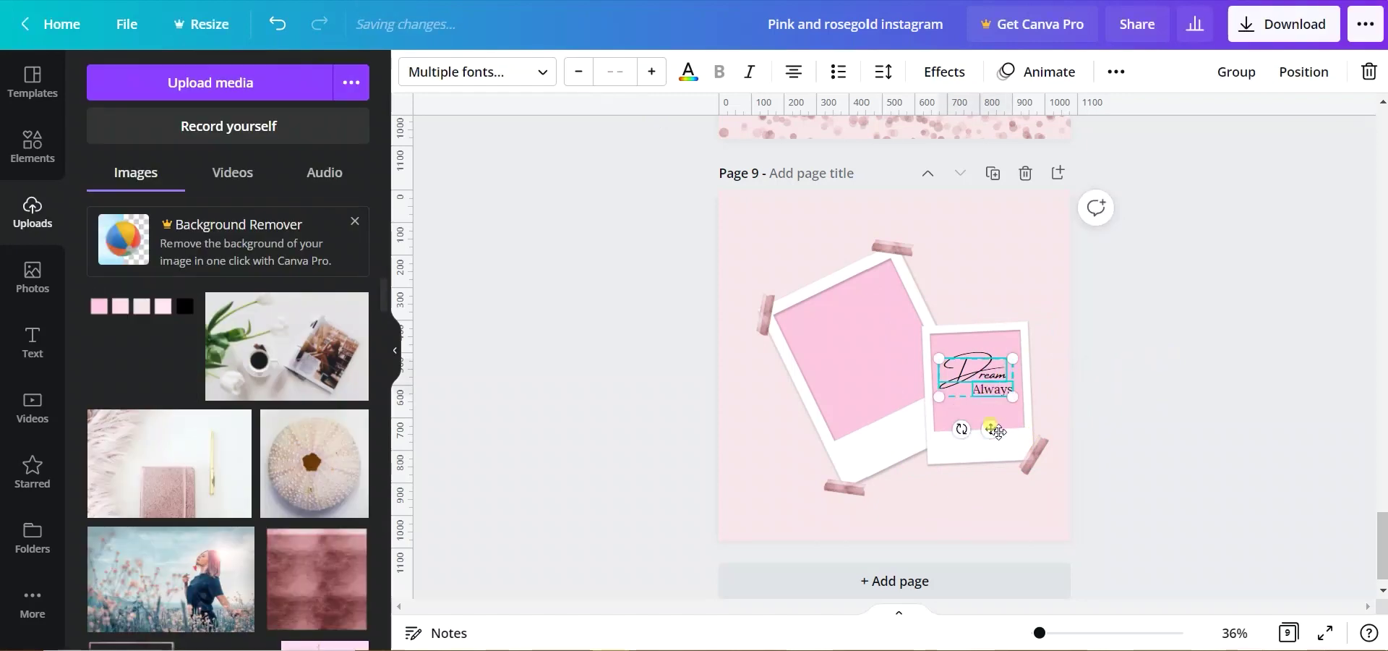
{"action": "left_click_drag", "start_coordinate": [996, 431], "coordinate": [995, 447]}
{"action": "left_click", "coordinate": [1217, 381]}
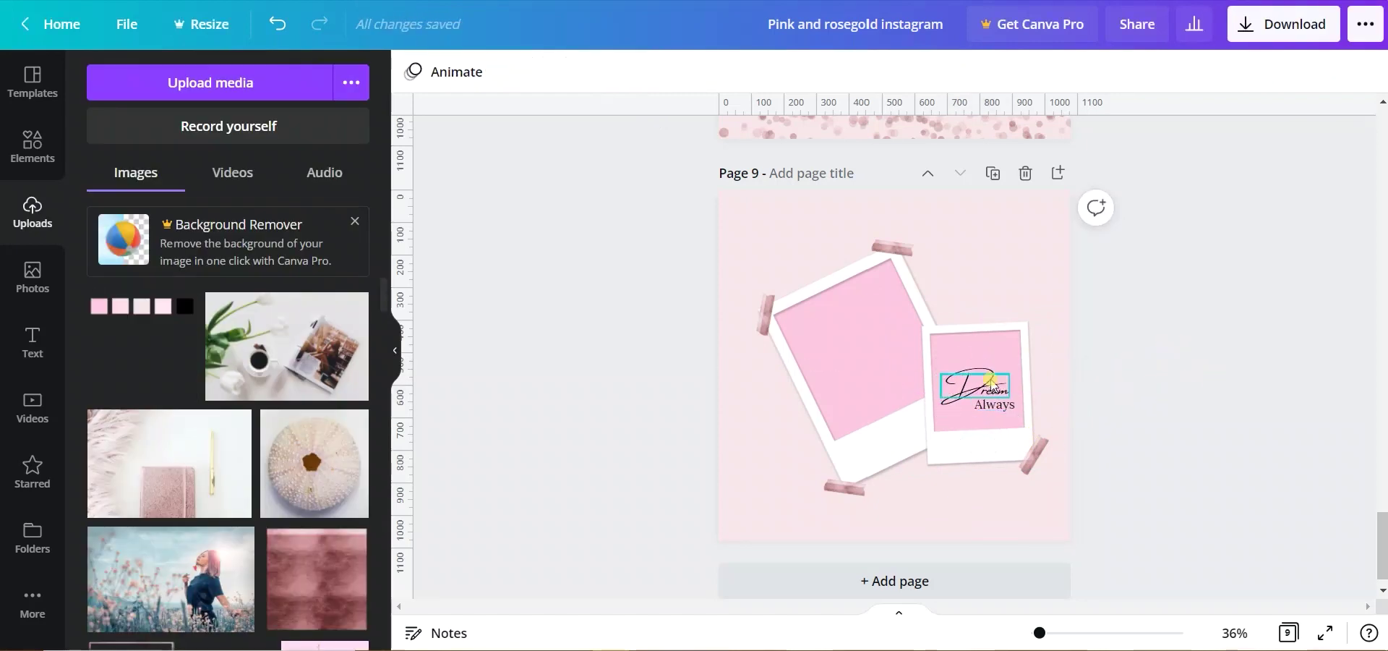
{"action": "left_click", "coordinate": [993, 381]}
{"action": "left_click", "coordinate": [1004, 408], "text": "shift"}
{"action": "left_click_drag", "start_coordinate": [1001, 451], "coordinate": [1002, 443]}
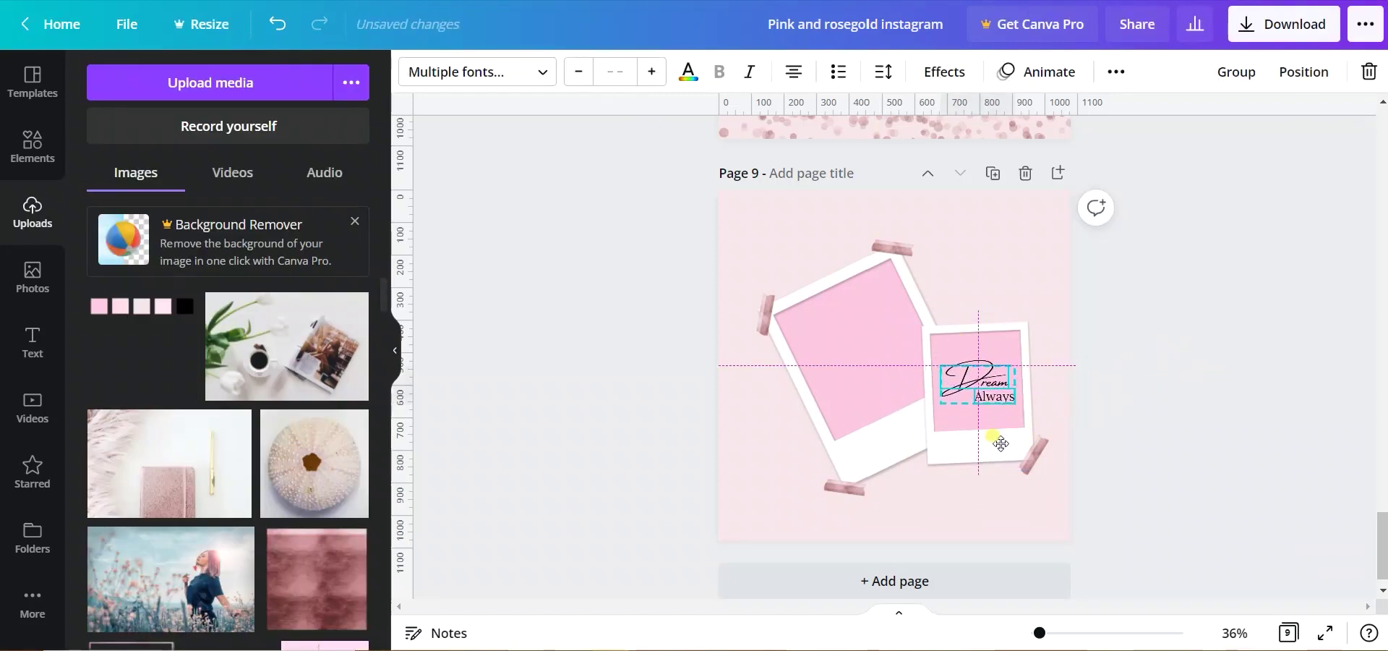
{"action": "left_click", "coordinate": [1193, 338]}
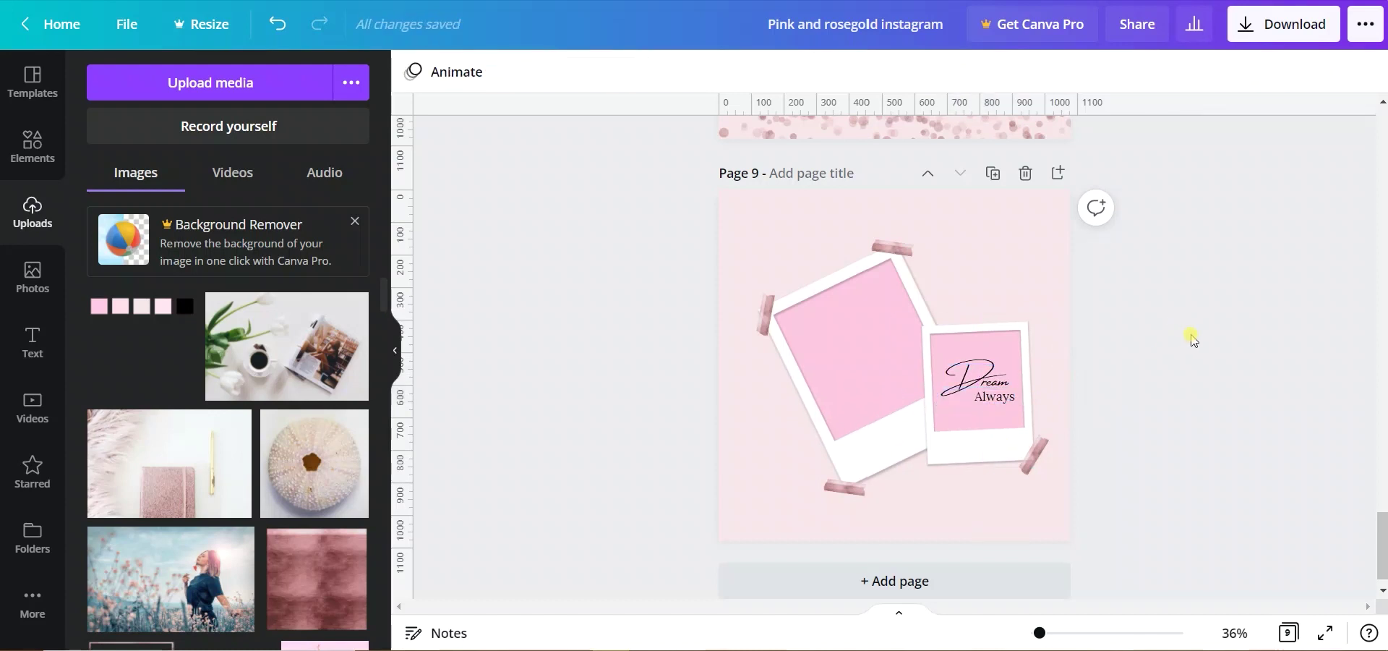
Step: Add the sky-and-grass grid, bring it to front, and size and tilt it onto the left polaroid
{"action": "left_click", "coordinate": [32, 145]}
{"action": "scroll", "coordinate": [194, 466], "scroll_direction": "down", "scroll_amount": 6}
{"action": "scroll", "coordinate": [194, 467], "scroll_direction": "down", "scroll_amount": 1}
{"action": "left_click", "coordinate": [129, 592]}
{"action": "left_click", "coordinate": [1123, 73]}
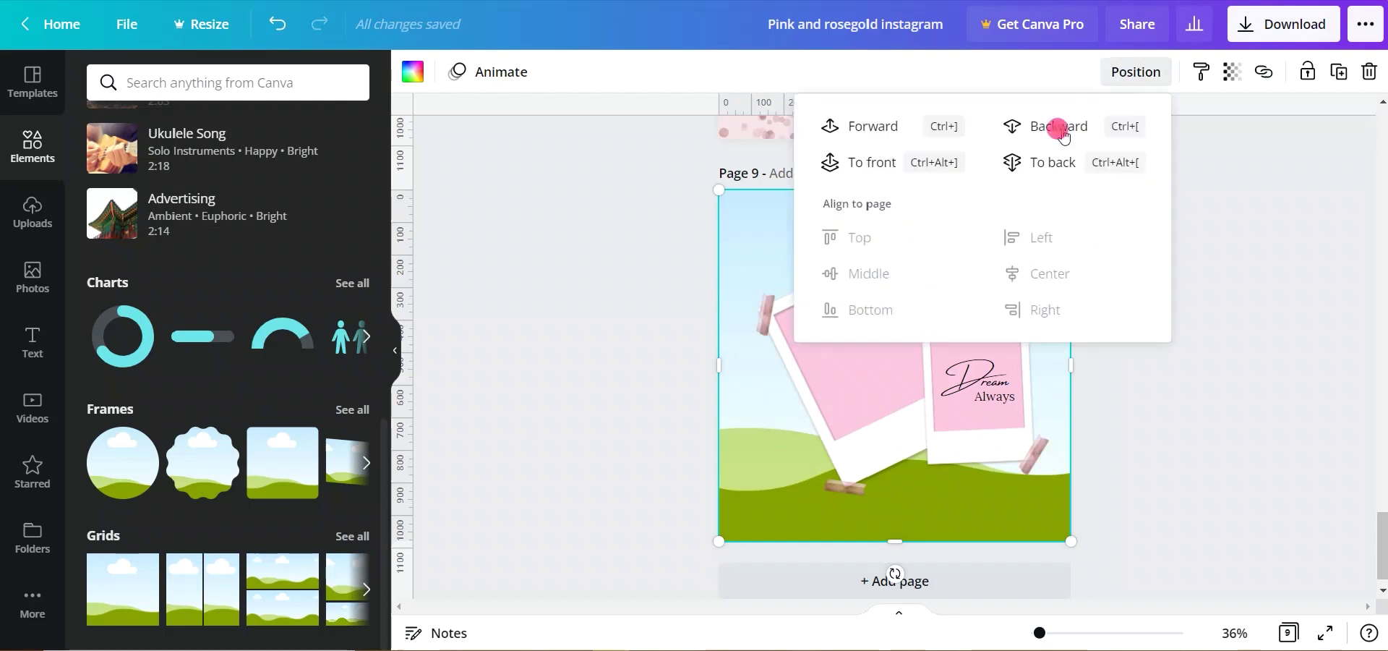
{"action": "left_click", "coordinate": [832, 162]}
{"action": "mouse_move", "coordinate": [1071, 540]}
{"action": "left_mouse_down"}
{"action": "mouse_move", "coordinate": [874, 301]}
{"action": "mouse_move", "coordinate": [837, 298]}
{"action": "left_mouse_up"}
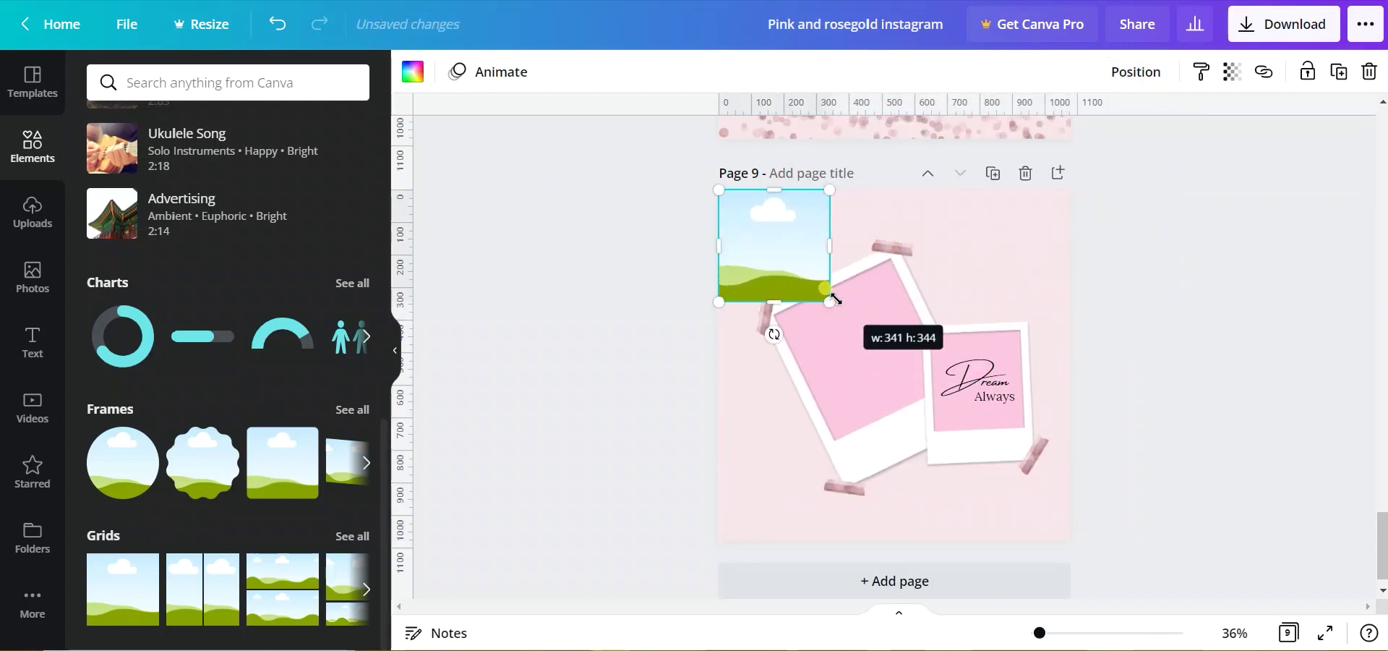
{"action": "left_click_drag", "start_coordinate": [796, 253], "coordinate": [868, 340]}
{"action": "left_click_drag", "start_coordinate": [890, 443], "coordinate": [915, 466]}
{"action": "left_click_drag", "start_coordinate": [888, 355], "coordinate": [875, 354]}
{"action": "left_click_drag", "start_coordinate": [891, 426], "coordinate": [897, 427]}
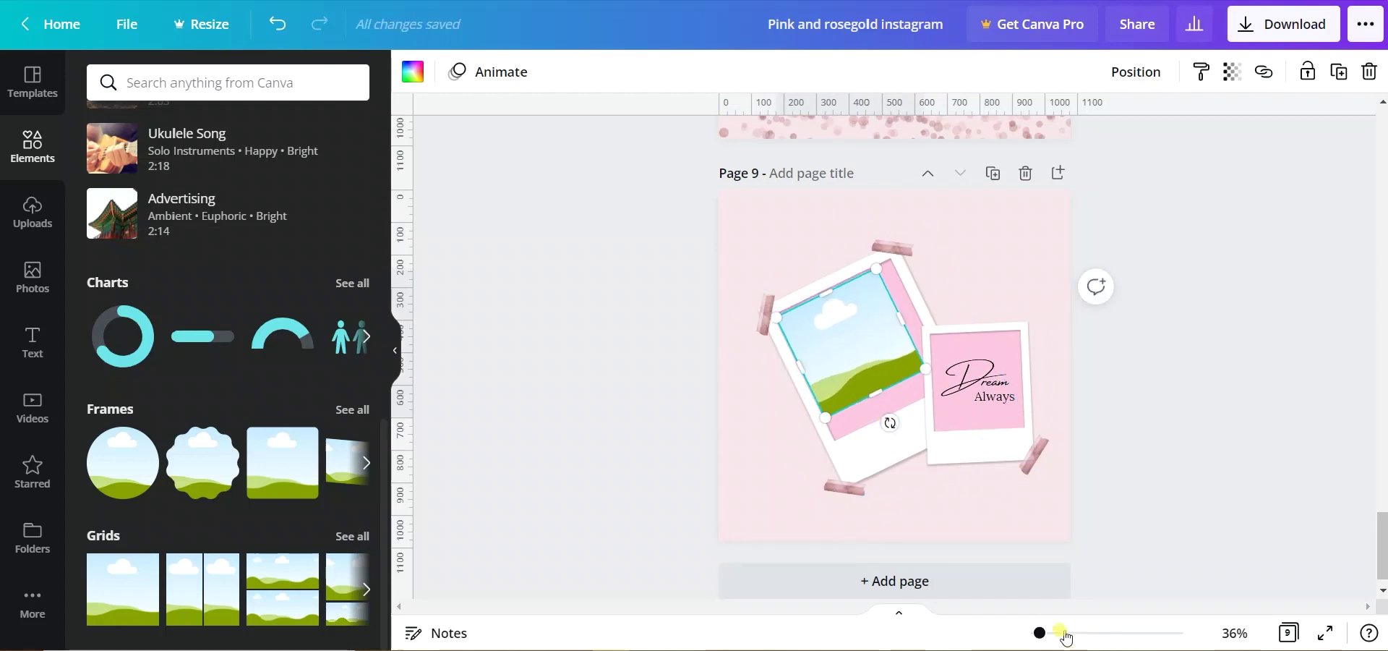
Step: Reposition the landscape picture and stretch the frame's edges to fill the polaroid's photo area
{"action": "left_click_drag", "start_coordinate": [1040, 633], "coordinate": [1063, 633]}
{"action": "left_click_drag", "start_coordinate": [651, 289], "coordinate": [661, 298]}
{"action": "left_click_drag", "start_coordinate": [910, 293], "coordinate": [945, 252]}
{"action": "left_click_drag", "start_coordinate": [598, 439], "coordinate": [589, 434]}
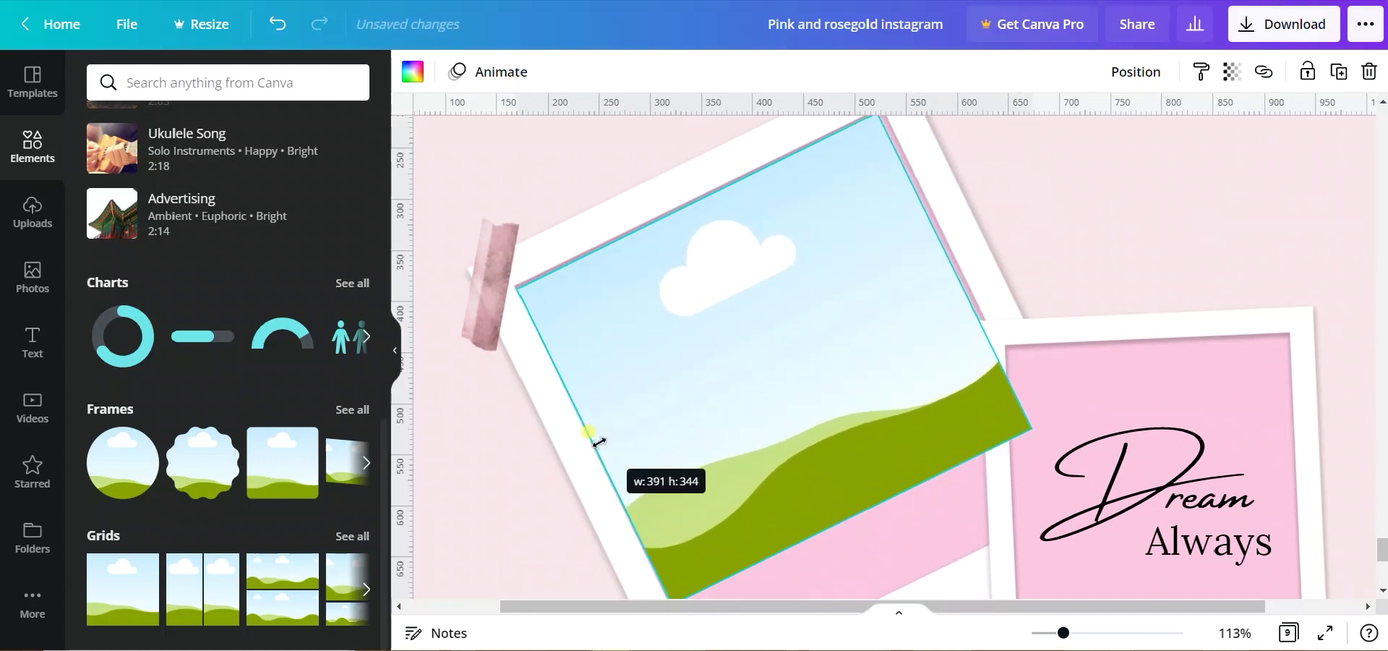
{"action": "left_click_drag", "start_coordinate": [698, 200], "coordinate": [702, 200]}
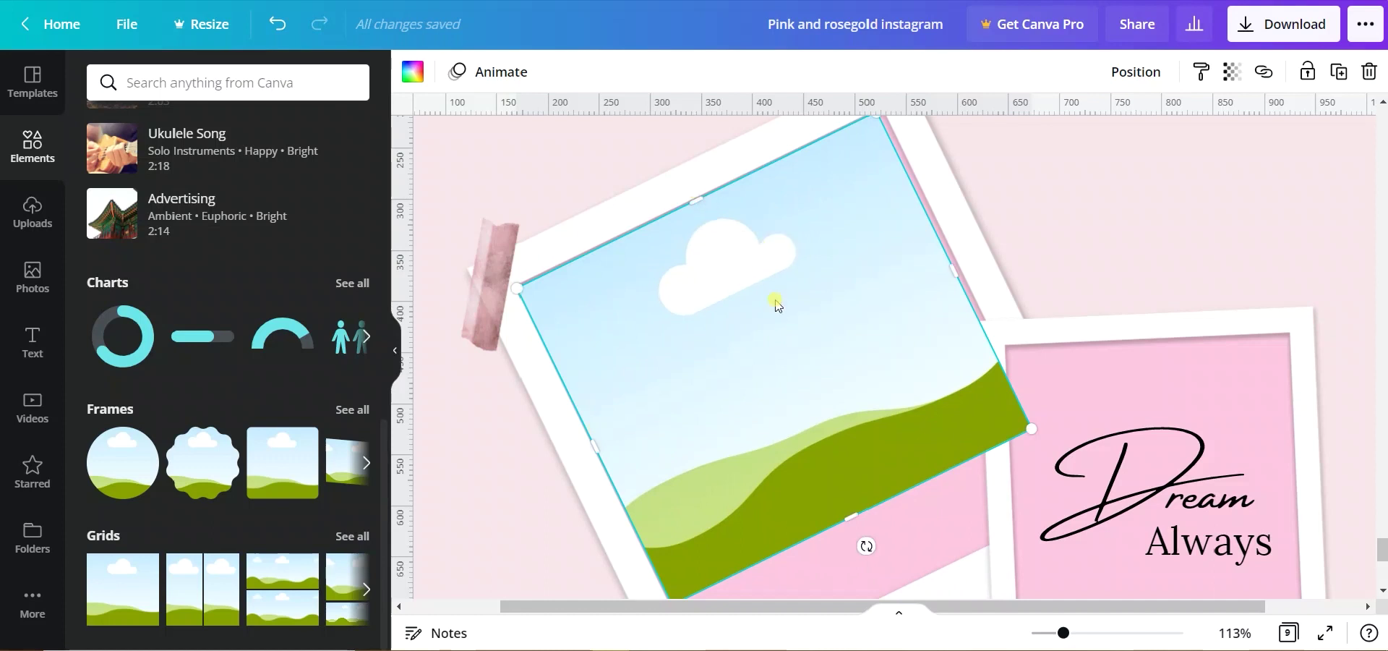
{"action": "scroll", "coordinate": [919, 270], "scroll_direction": "down", "scroll_amount": 2}
{"action": "left_click_drag", "start_coordinate": [954, 176], "coordinate": [960, 180]}
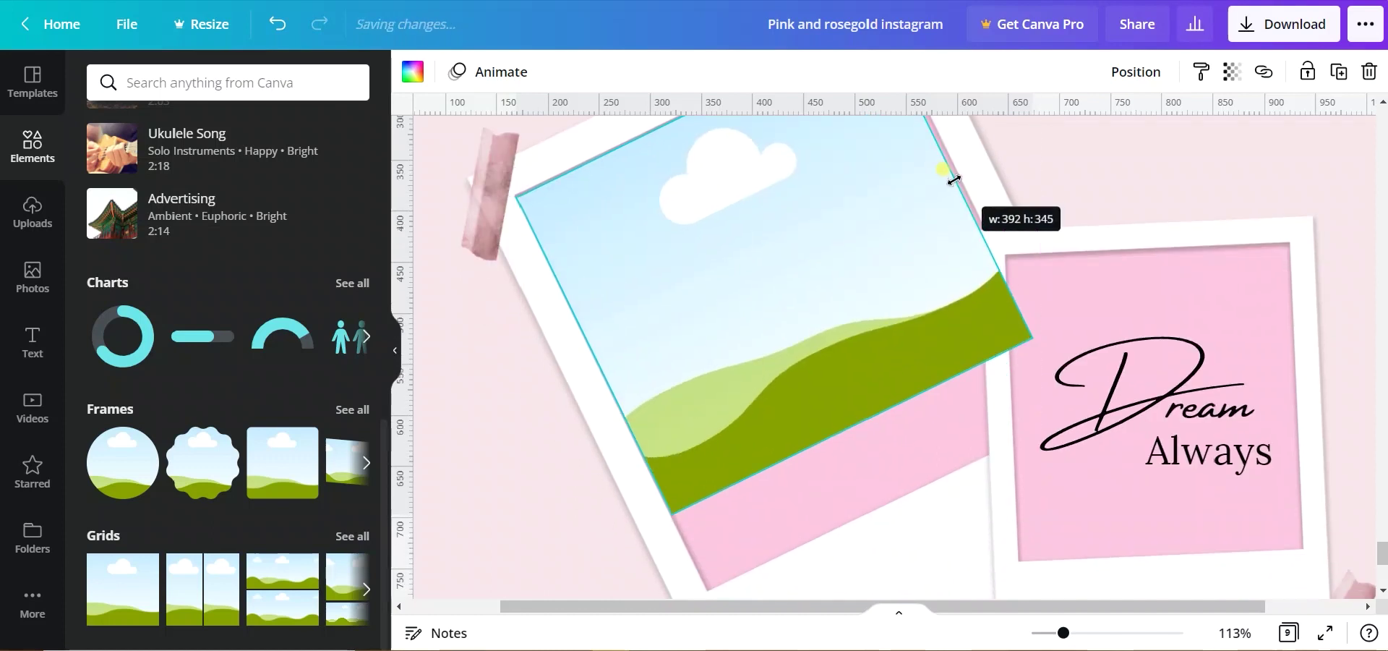
{"action": "left_click_drag", "start_coordinate": [853, 429], "coordinate": [885, 499]}
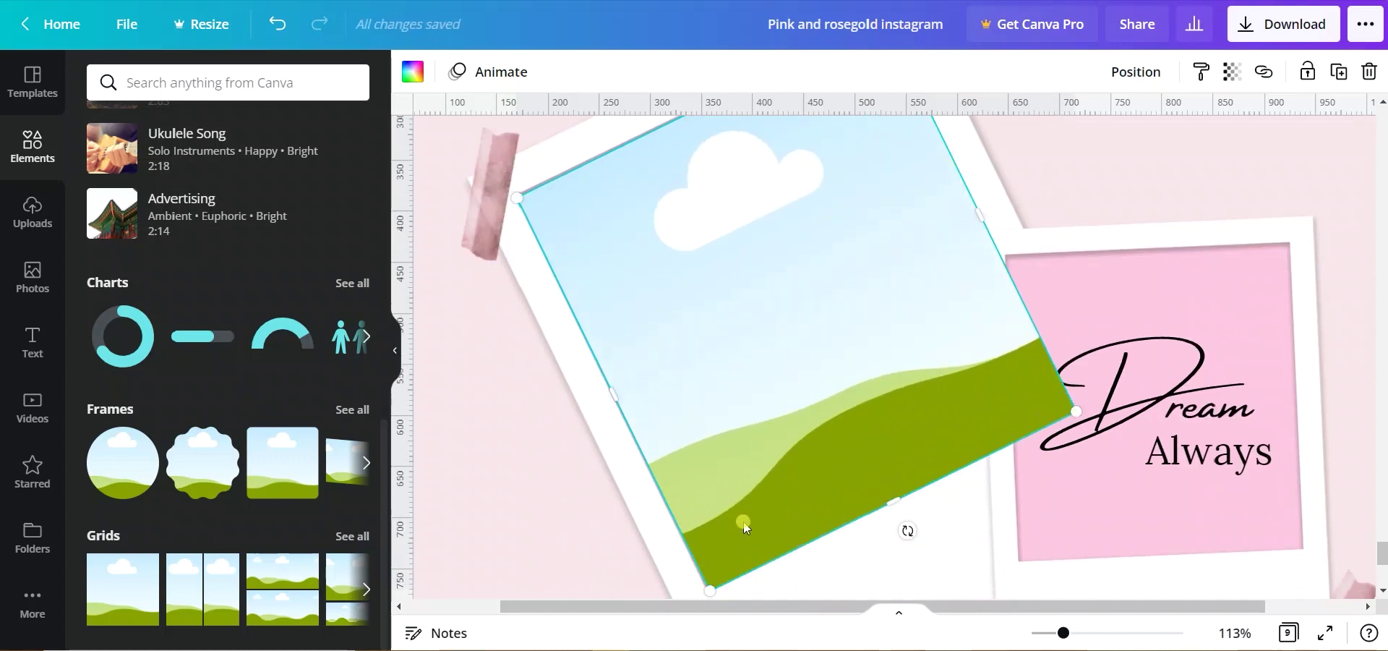
{"action": "left_click_drag", "start_coordinate": [621, 389], "coordinate": [620, 391]}
Step: Send the landscape frame behind the quote polaroid and extend its top edge
{"action": "left_click", "coordinate": [1136, 71]}
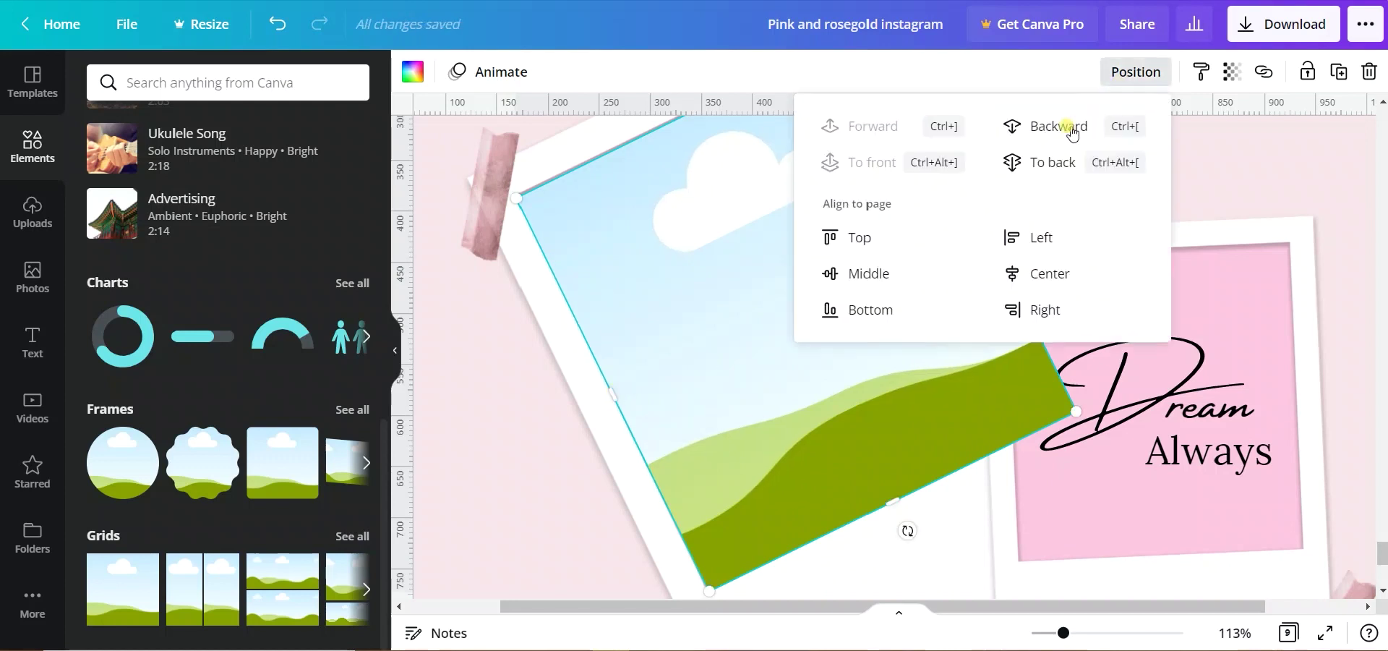
{"action": "left_click", "coordinate": [1073, 127]}
{"action": "left_click", "coordinate": [873, 126]}
{"action": "left_click", "coordinate": [1150, 313]}
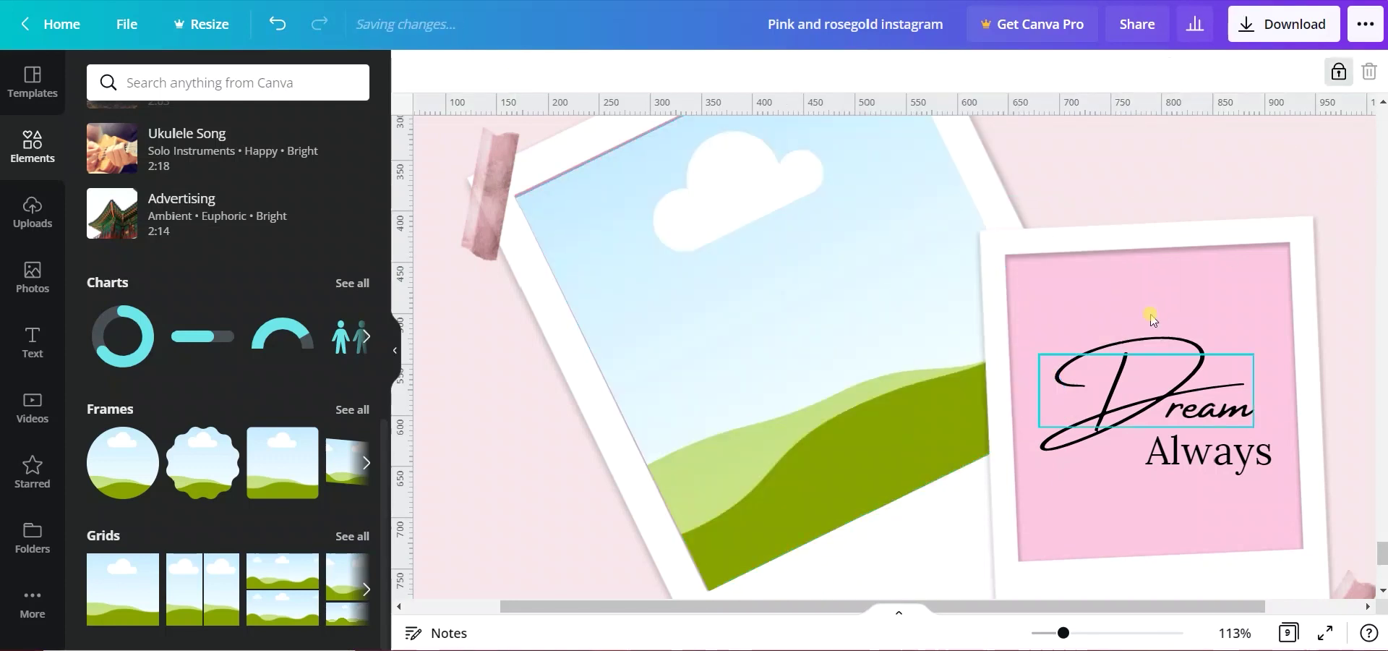
{"action": "left_click_drag", "start_coordinate": [1063, 635], "coordinate": [1049, 632]}
{"action": "left_click", "coordinate": [744, 357]}
{"action": "left_click_drag", "start_coordinate": [753, 176], "coordinate": [768, 173]}
{"action": "scroll", "coordinate": [1295, 310], "scroll_direction": "up", "scroll_amount": 2}
{"action": "scroll", "coordinate": [1295, 310], "scroll_direction": "down", "scroll_amount": 2}
{"action": "left_click", "coordinate": [927, 287]}
{"action": "left_click", "coordinate": [854, 262]}
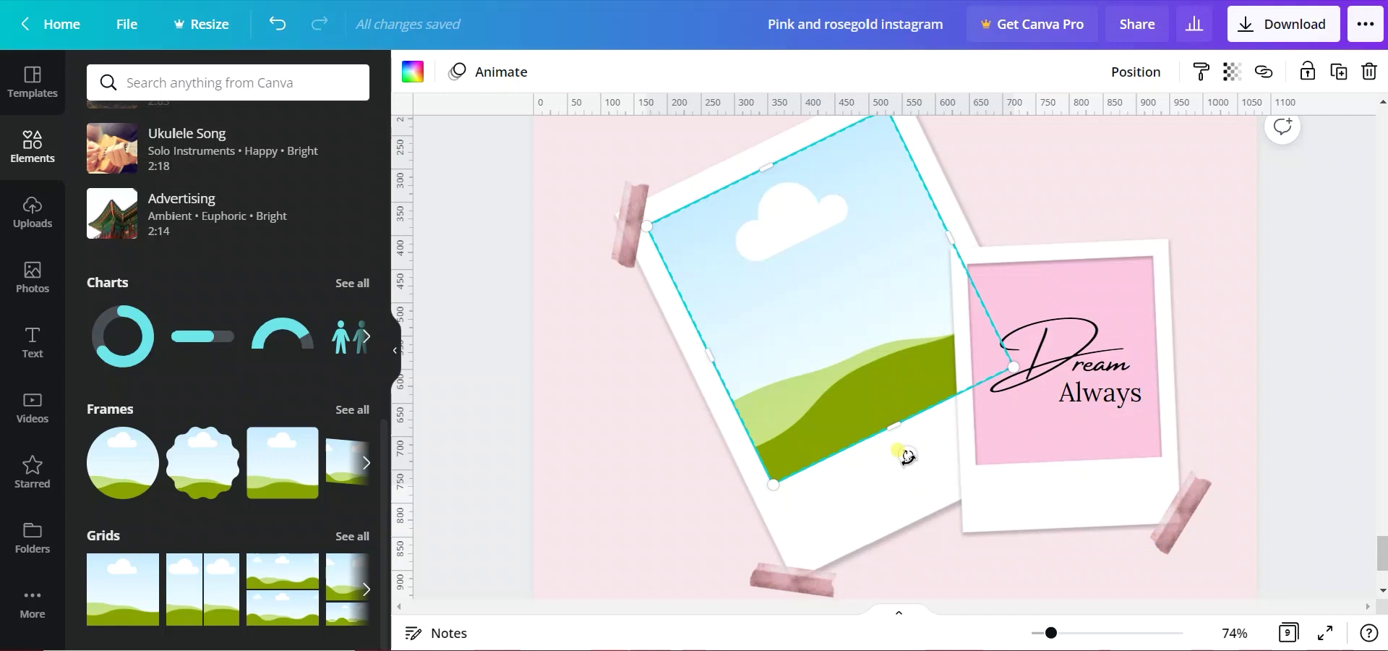
Step: Rotate the landscape frame toward the larger polaroid's tilt angle
{"action": "left_click_drag", "start_coordinate": [906, 456], "coordinate": [906, 456]}
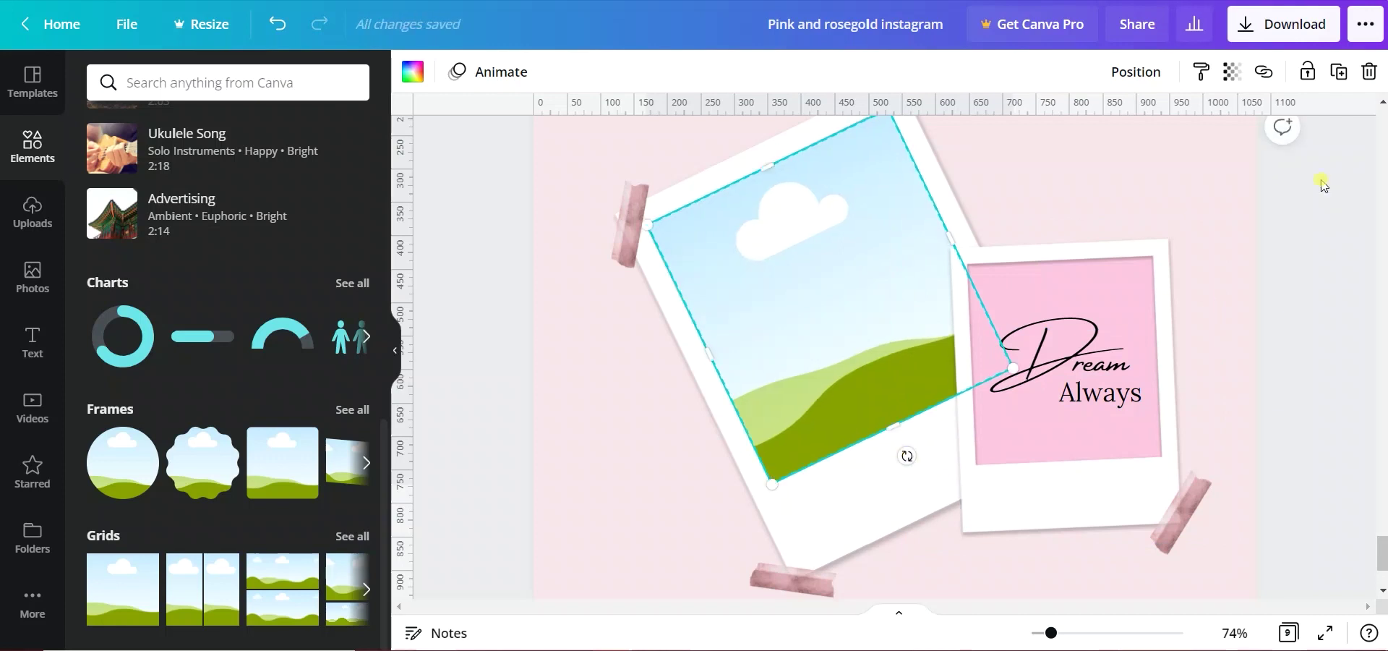
{"action": "left_click", "coordinate": [1316, 259]}
{"action": "left_click", "coordinate": [932, 154]}
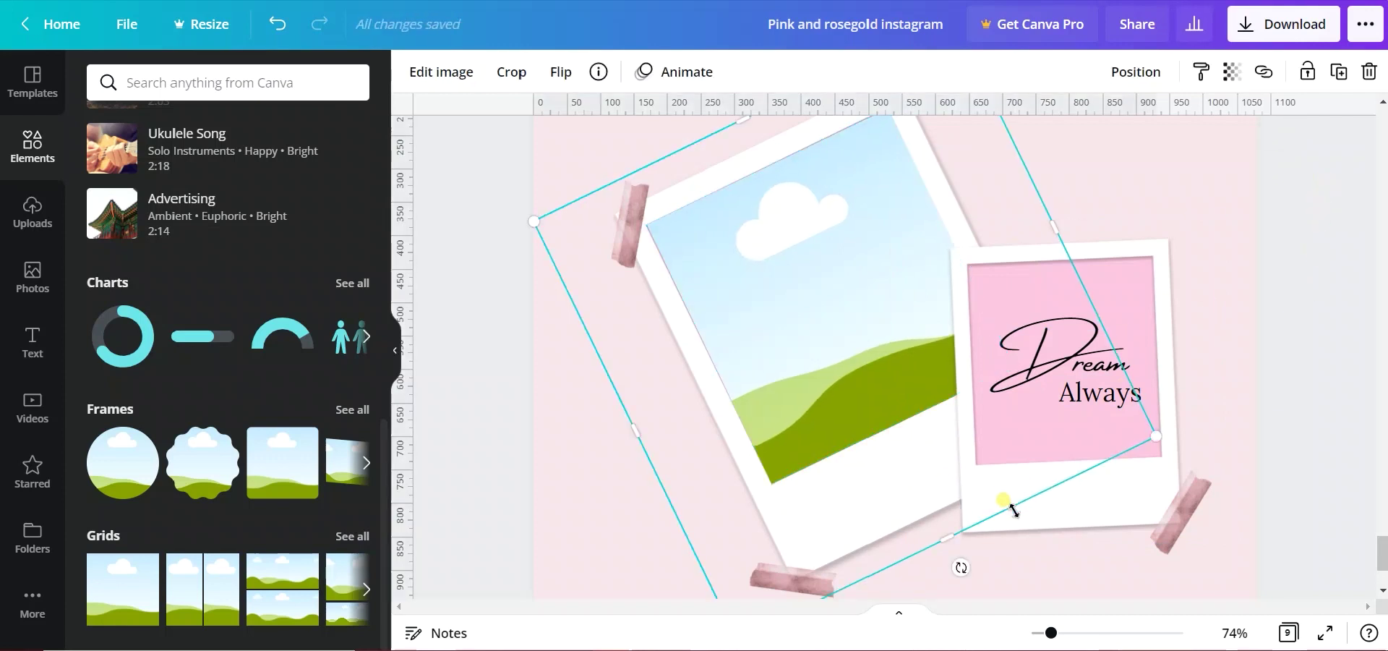
{"action": "left_click_drag", "start_coordinate": [961, 567], "coordinate": [961, 576]}
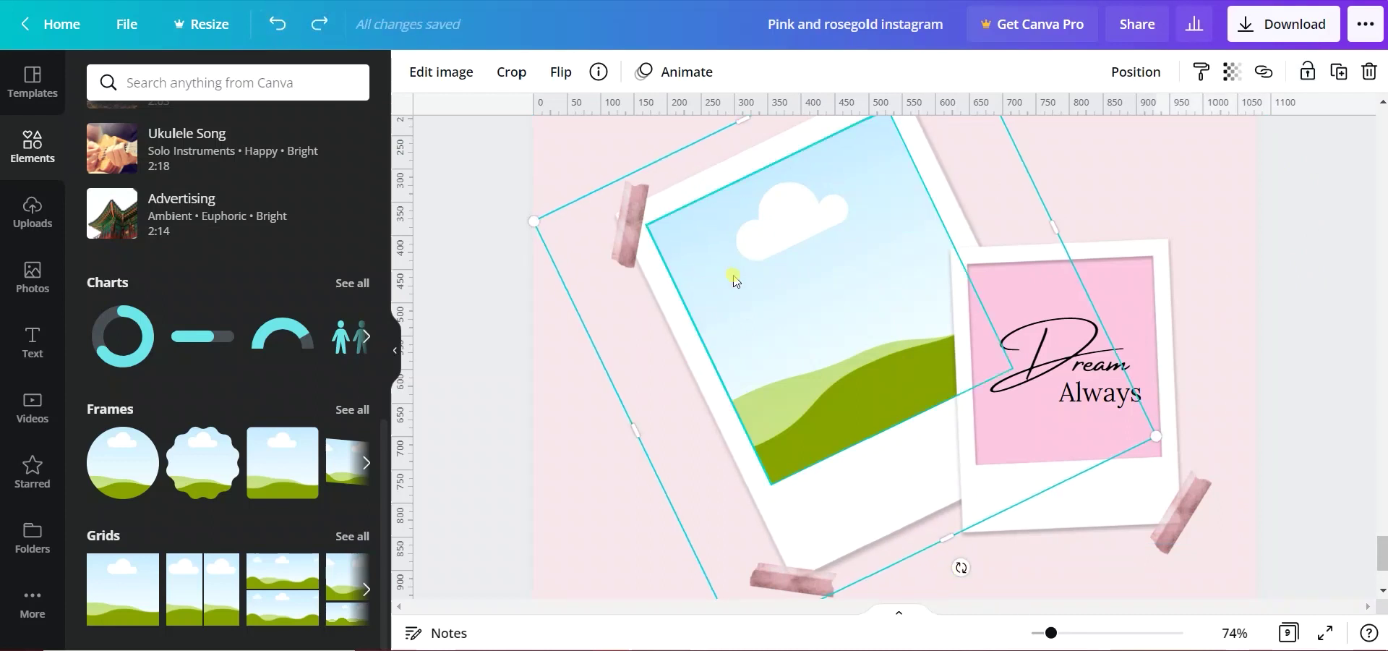
{"action": "left_click", "coordinate": [898, 450]}
{"action": "left_click_drag", "start_coordinate": [906, 457], "coordinate": [905, 456]}
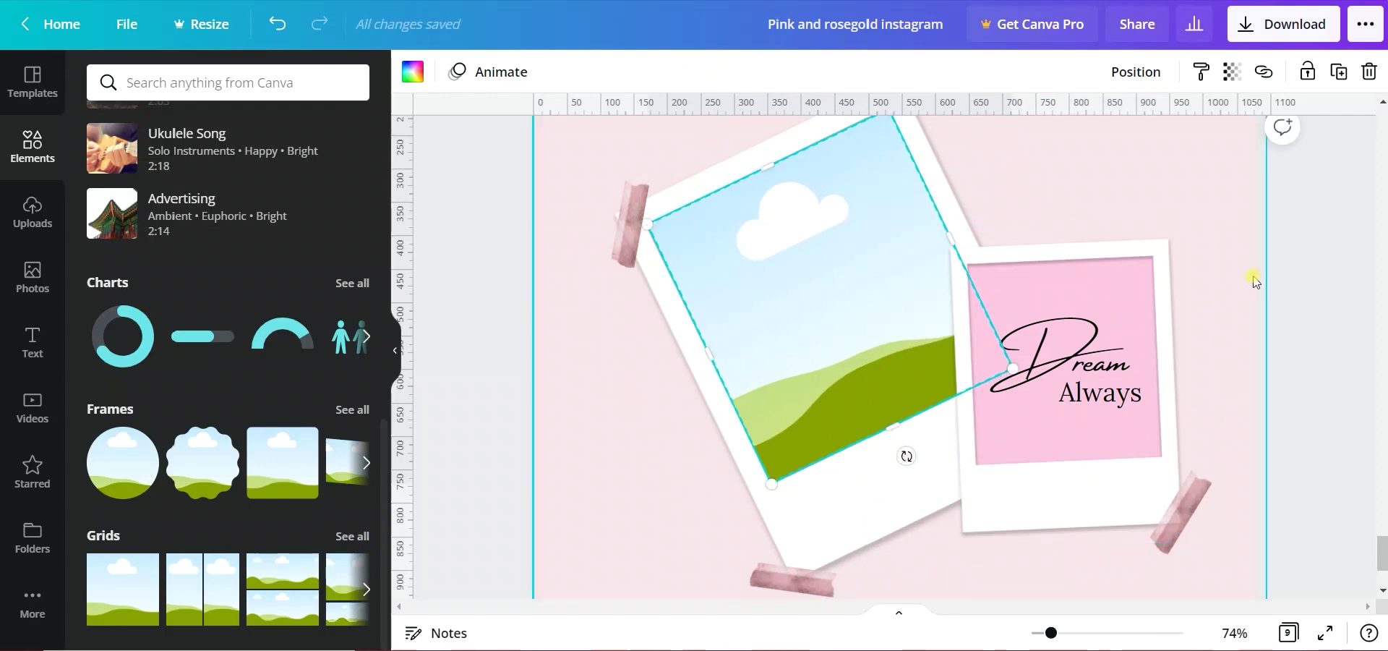
{"action": "left_click", "coordinate": [1292, 285]}
Step: Fine-tune the landscape frame's rotation to about -26°, checking the fit between adjustments
{"action": "left_click", "coordinate": [831, 332]}
{"action": "left_click_drag", "start_coordinate": [910, 470], "coordinate": [907, 454]}
{"action": "left_click", "coordinate": [1302, 210]}
{"action": "left_click", "coordinate": [831, 224]}
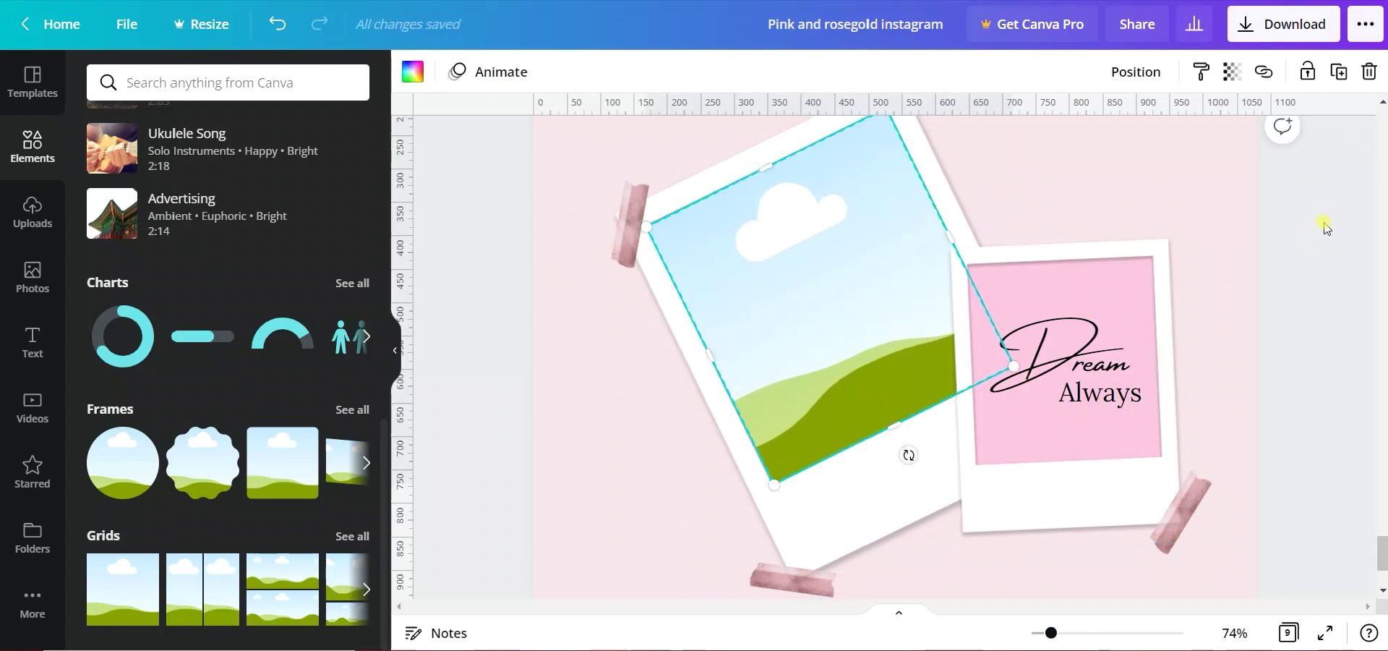
{"action": "left_click", "coordinate": [1316, 235]}
{"action": "left_click", "coordinate": [818, 252]}
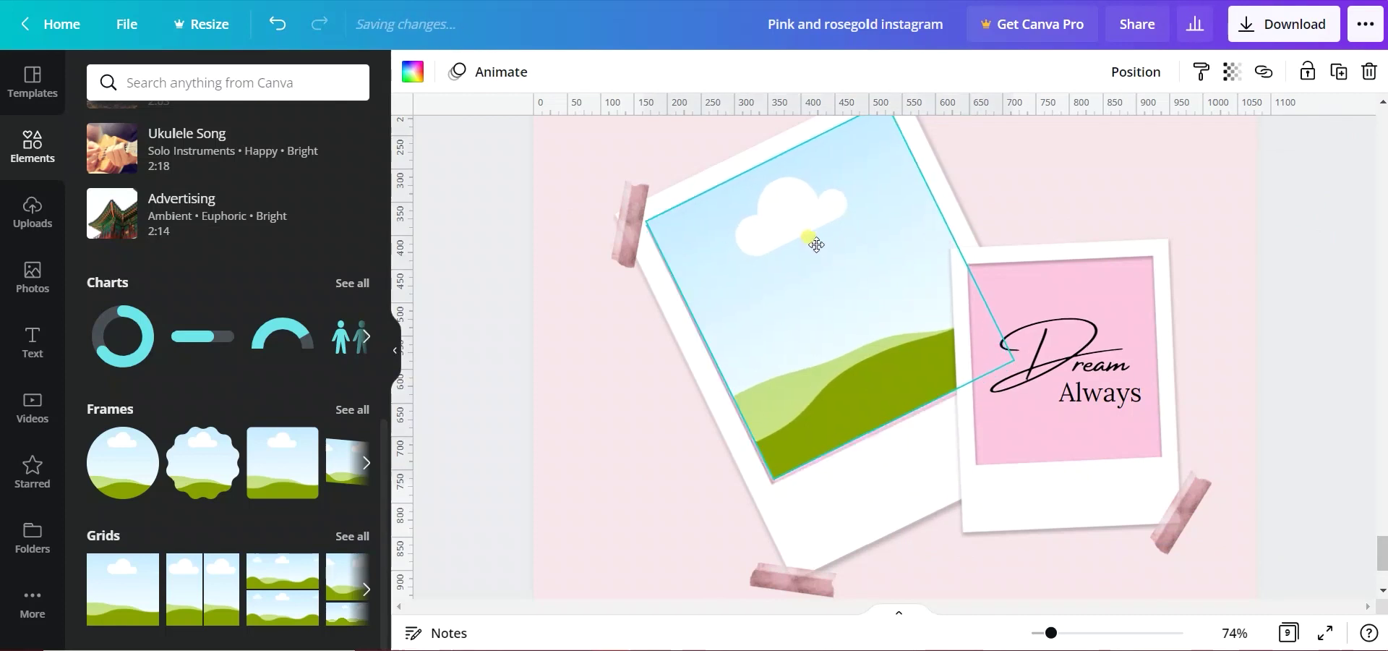
{"action": "left_click", "coordinate": [1317, 286]}
{"action": "left_click", "coordinate": [899, 403]}
{"action": "left_click_drag", "start_coordinate": [909, 458], "coordinate": [909, 458]}
{"action": "left_click", "coordinate": [1348, 287]}
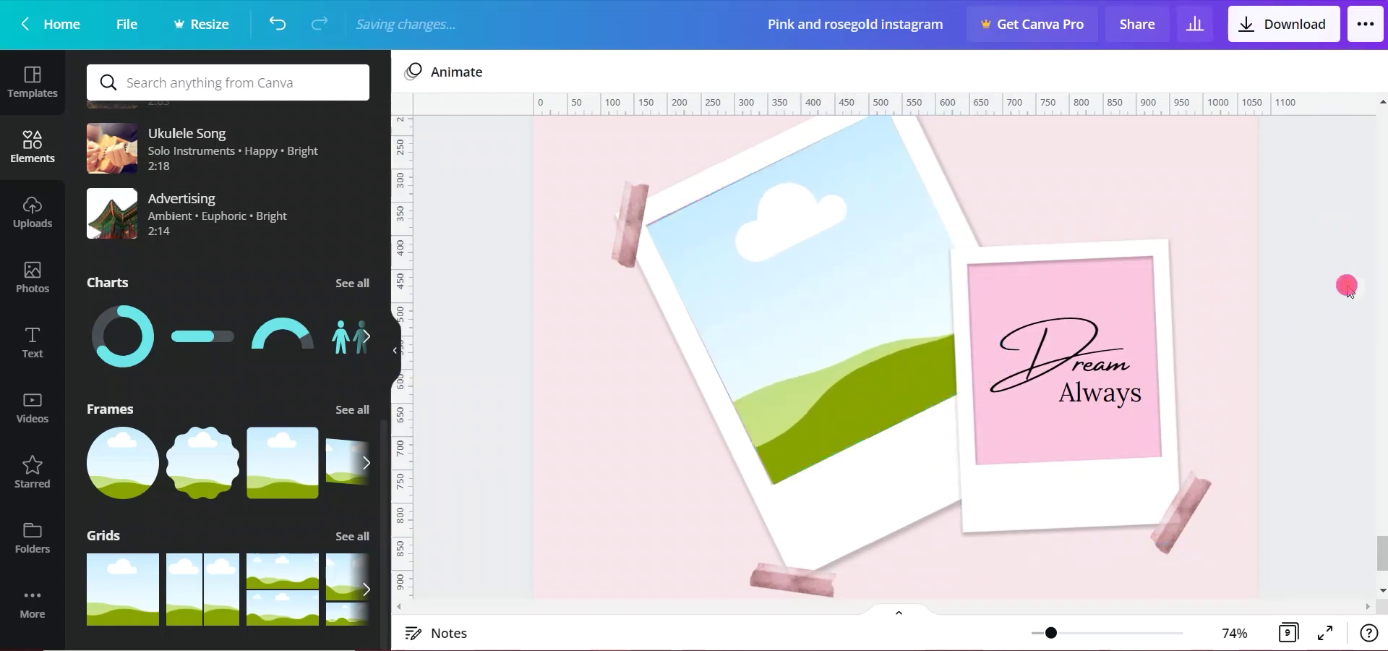
Step: Zoom out to view the whole page with the landscape frame in place
{"action": "scroll", "coordinate": [899, 340], "scroll_direction": "up", "scroll_amount": 2}
{"action": "scroll", "coordinate": [1041, 627], "scroll_direction": "up", "scroll_amount": 3}
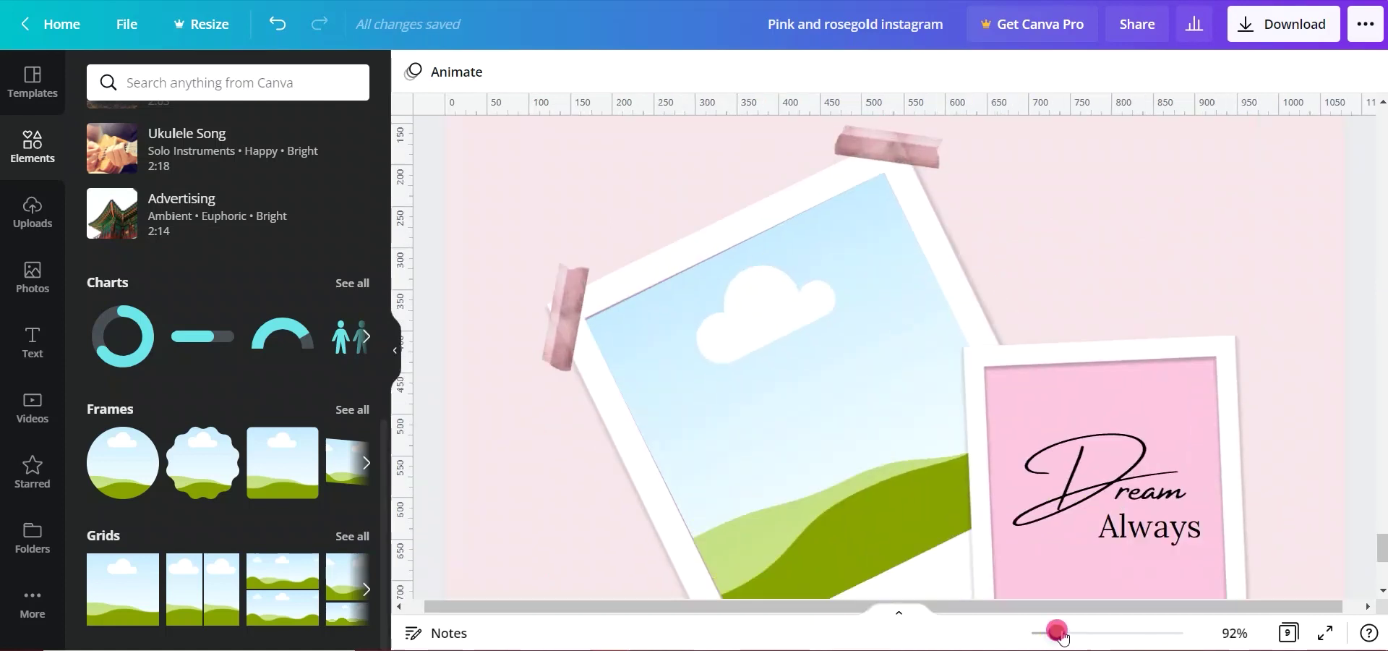
{"action": "left_click", "coordinate": [651, 263]}
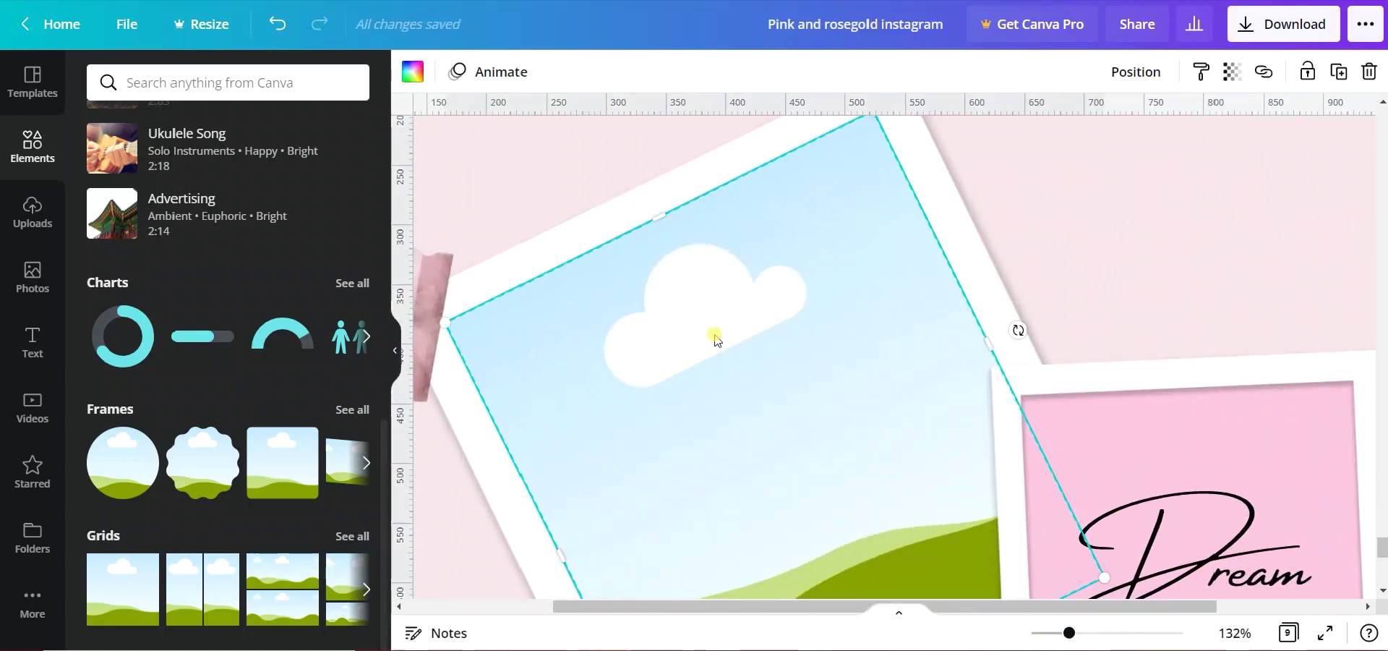
{"action": "scroll", "coordinate": [714, 337], "scroll_direction": "down", "scroll_amount": 3}
{"action": "scroll", "coordinate": [716, 340], "scroll_direction": "down", "scroll_amount": 2}
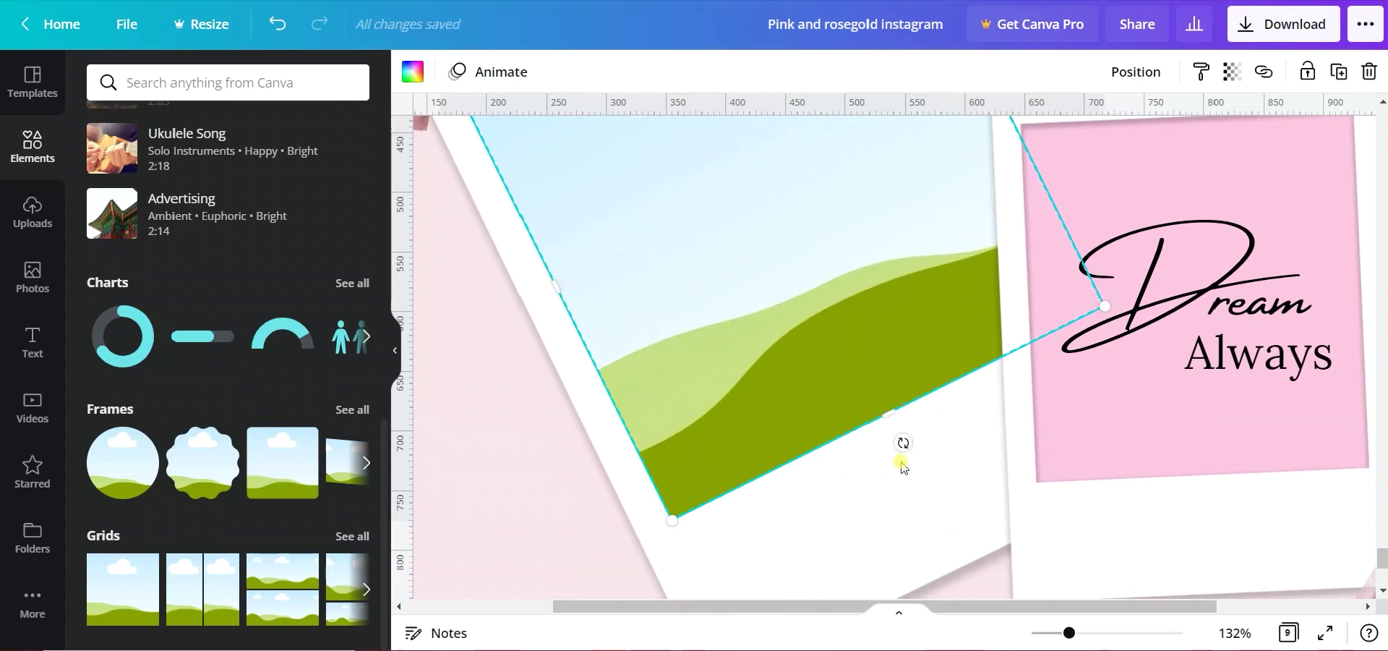
{"action": "left_click_drag", "start_coordinate": [1061, 636], "coordinate": [1045, 633]}
{"action": "left_click", "coordinate": [1271, 267]}
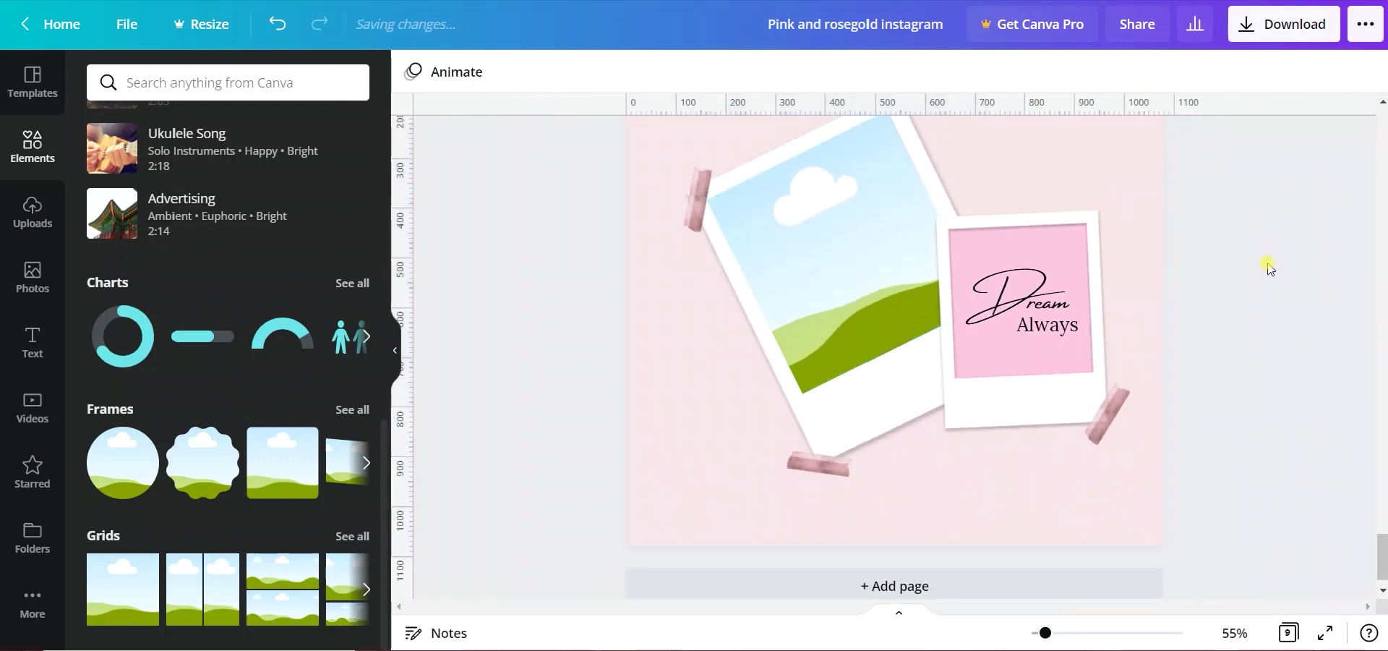
Step: Undo the stray moves of the landscape frame to restore its position
{"action": "scroll", "coordinate": [1249, 334], "scroll_direction": "up", "scroll_amount": 2}
{"action": "left_click_drag", "start_coordinate": [874, 344], "coordinate": [861, 335]}
{"action": "left_click", "coordinate": [1310, 354]}
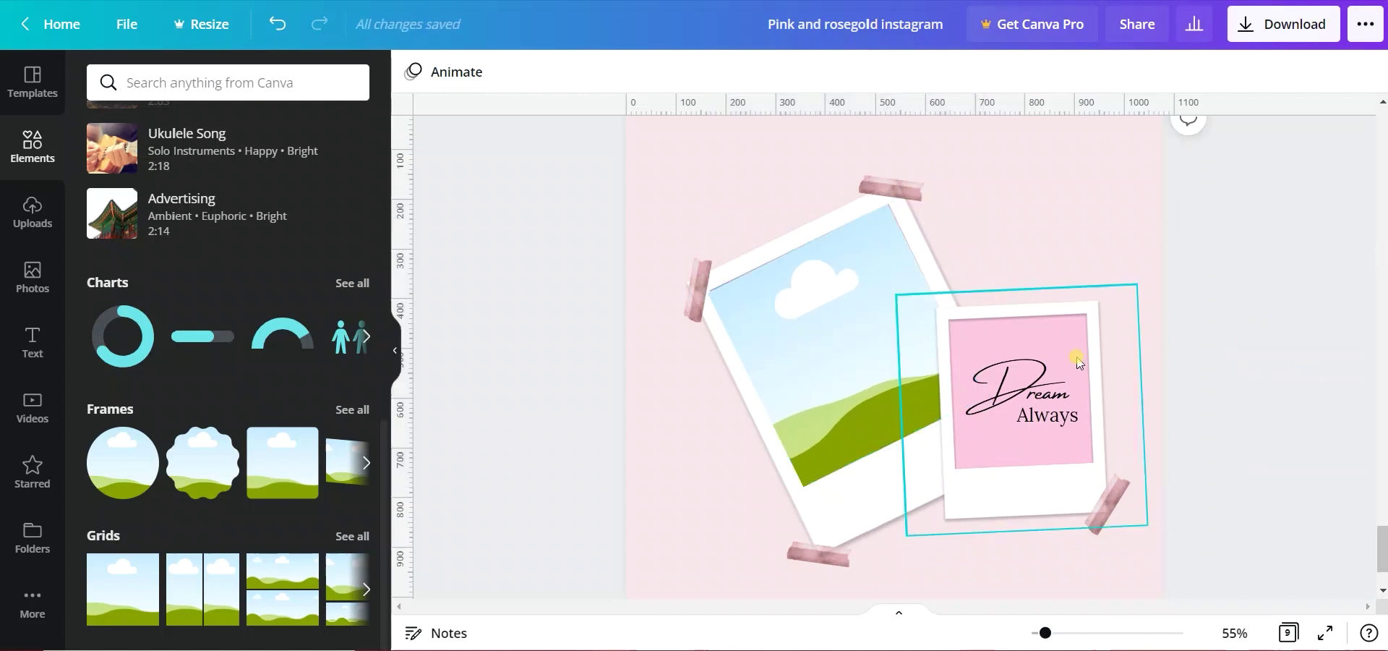
{"action": "left_click", "coordinate": [281, 30]}
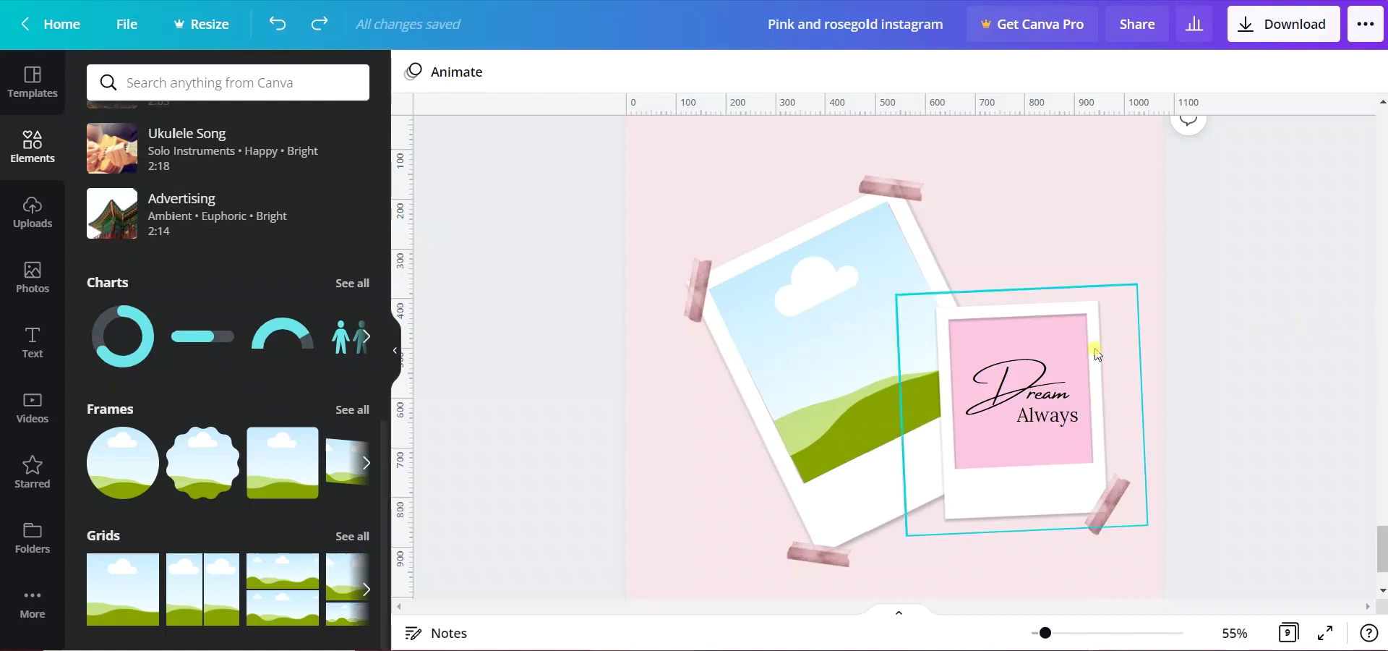
{"action": "key", "text": "Tab"}
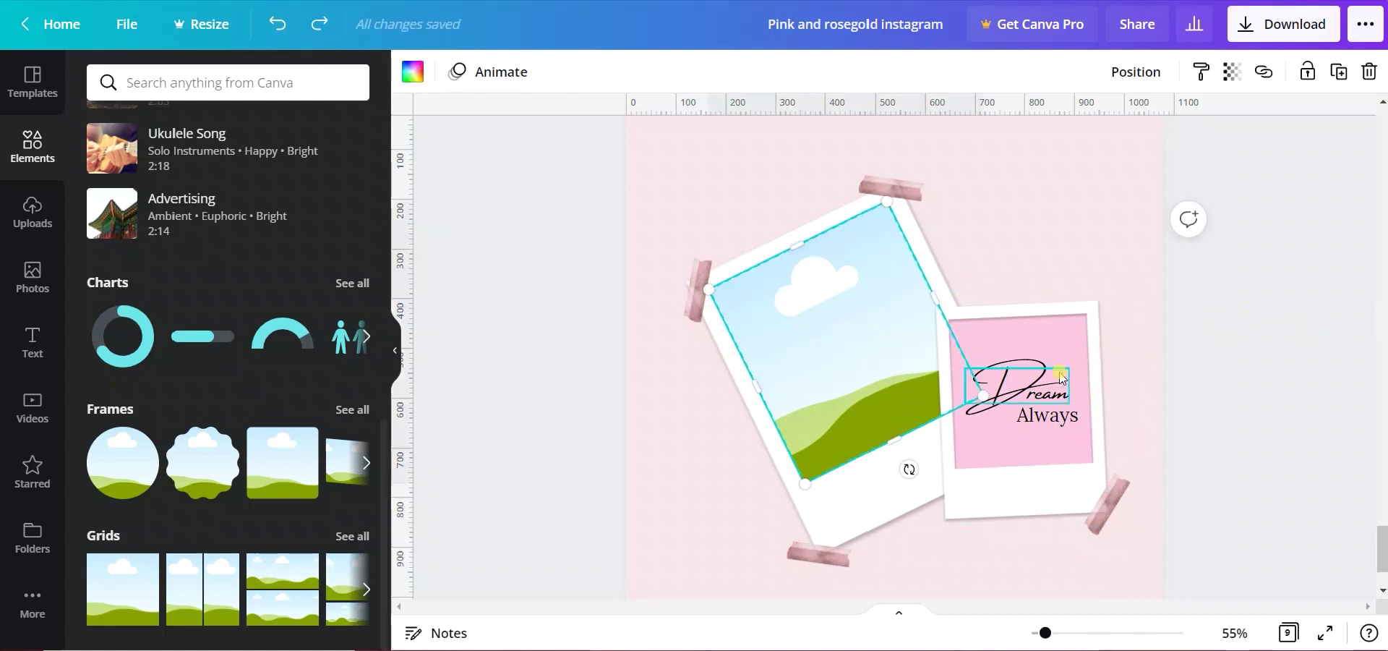
{"action": "key", "text": "ctrl+z"}
{"action": "left_click", "coordinate": [1249, 316]}
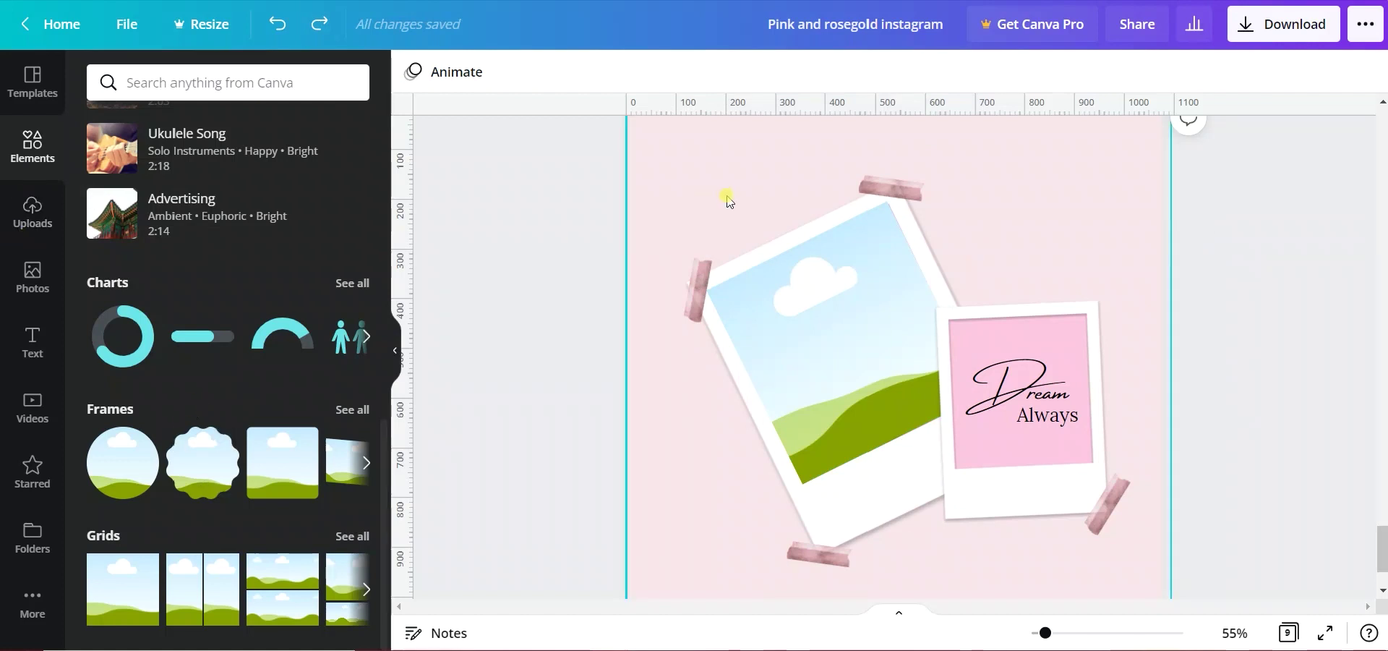
{"action": "left_click", "coordinate": [761, 306]}
{"action": "left_click", "coordinate": [761, 307]}
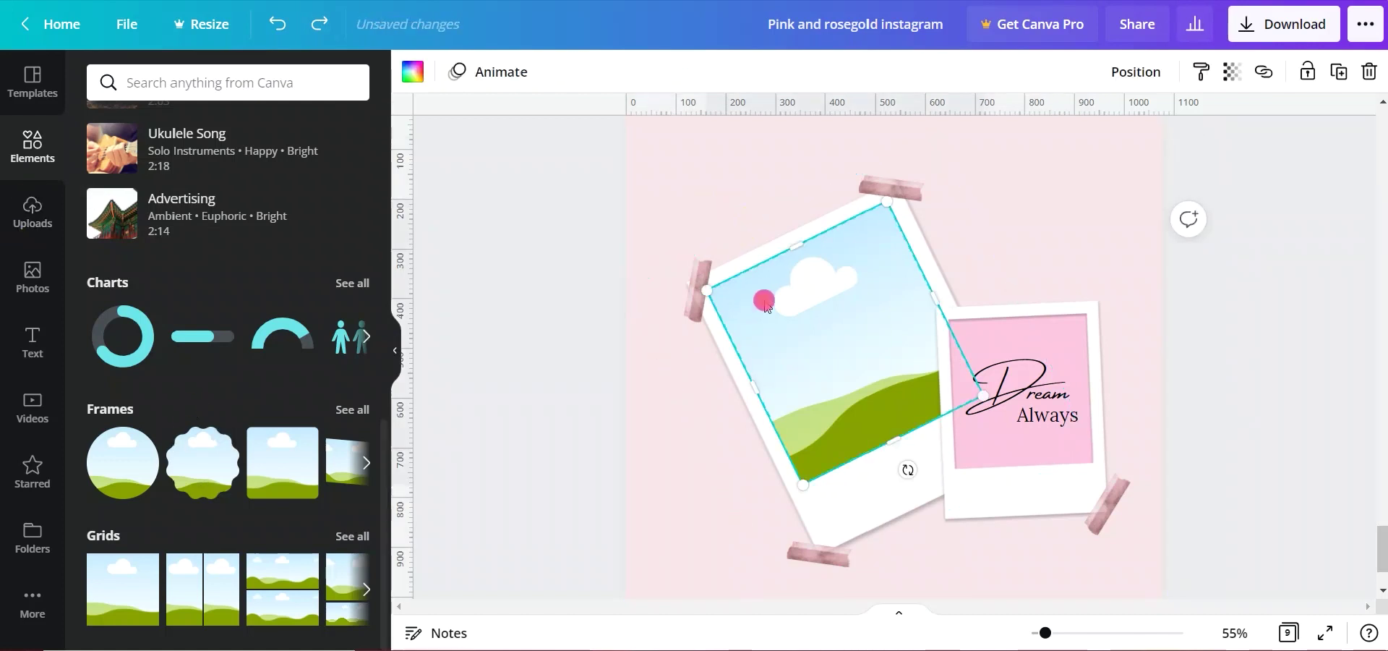
{"action": "left_click", "coordinate": [1072, 238]}
{"action": "left_click", "coordinate": [1220, 255]}
{"action": "key", "text": "ctrl+z"}
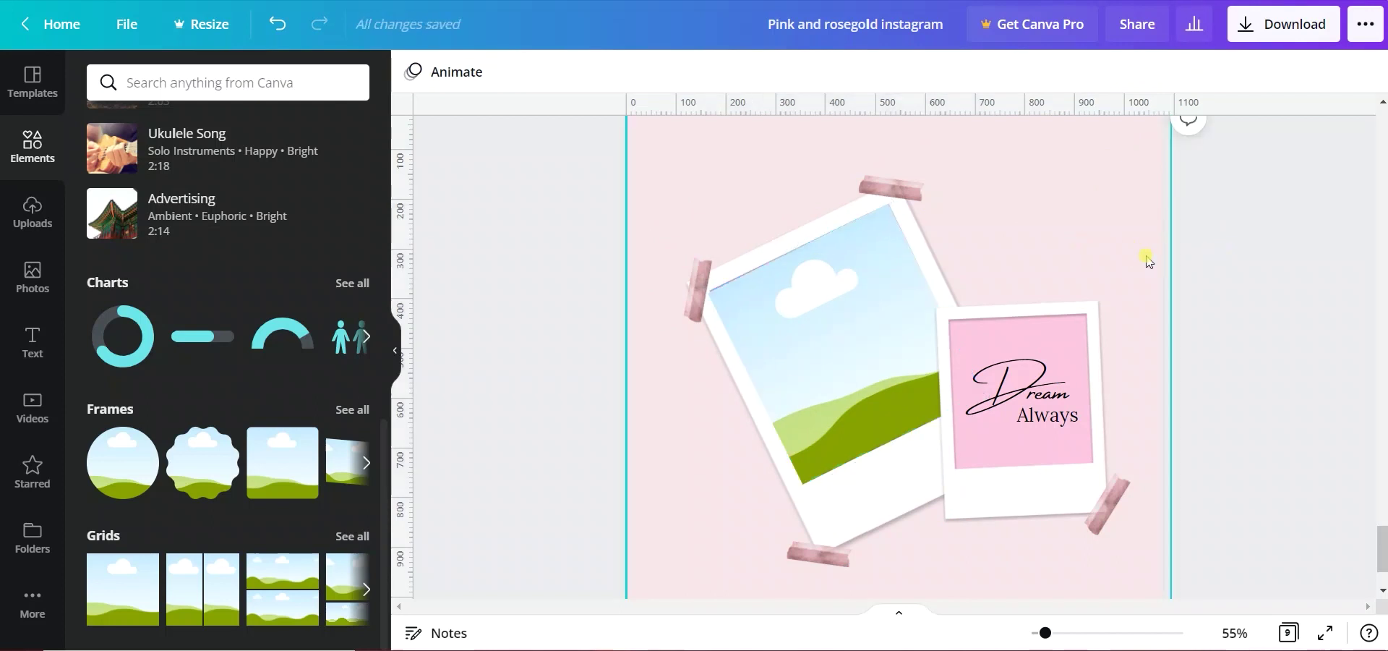
Step: Show the uploaded images and bring the Downloads folder window over Canva
{"action": "left_click", "coordinate": [33, 213]}
{"action": "scroll", "coordinate": [183, 279], "scroll_direction": "down", "scroll_amount": 2}
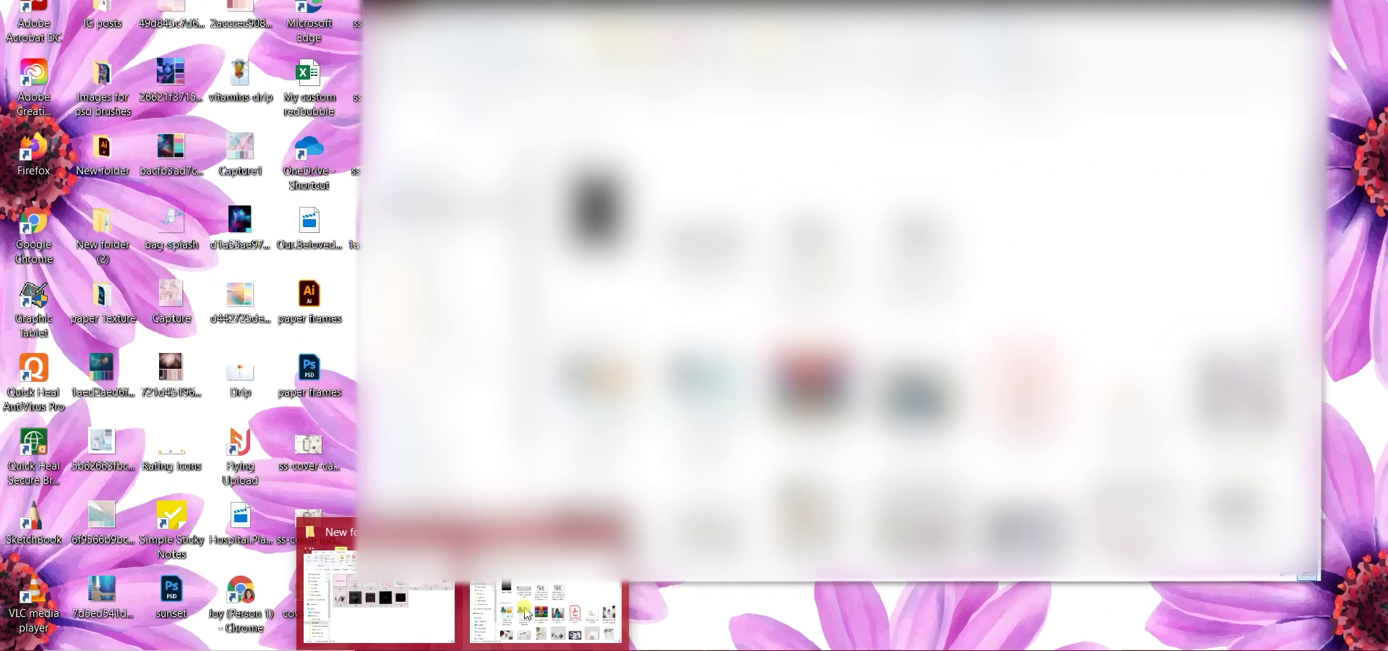
{"action": "left_click", "coordinate": [527, 614]}
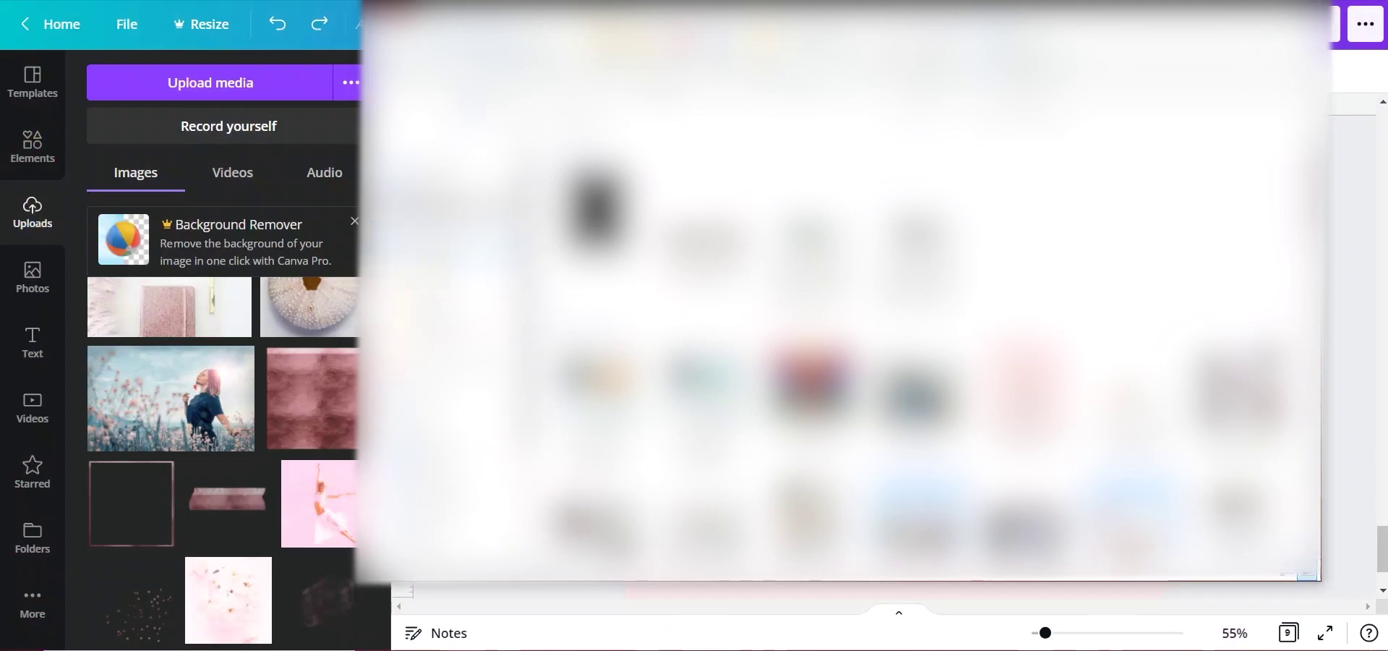
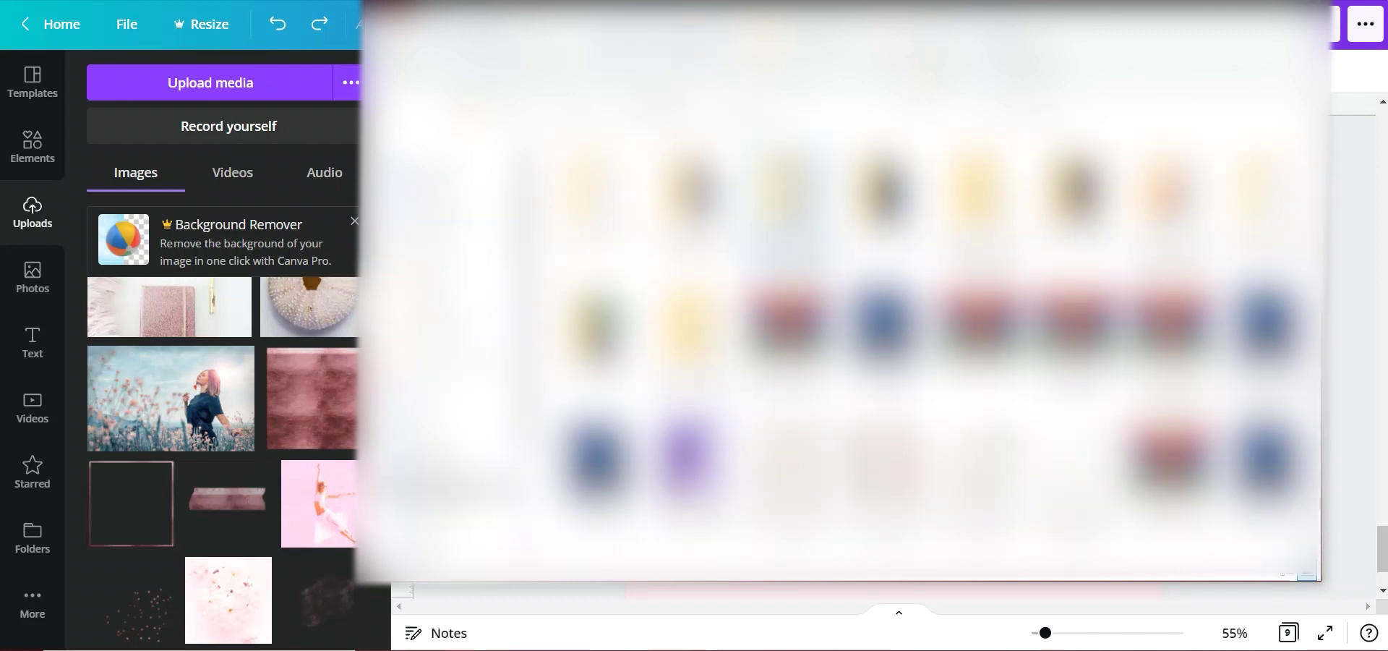
Step: Find the black-background ballerina photo in the Stock Photos folder and upload it to Canva
{"action": "scroll", "coordinate": [839, 326], "scroll_direction": "down", "scroll_amount": 2}
{"action": "scroll", "coordinate": [839, 325], "scroll_direction": "down", "scroll_amount": 2}
{"action": "scroll", "coordinate": [838, 326], "scroll_direction": "down", "scroll_amount": 2}
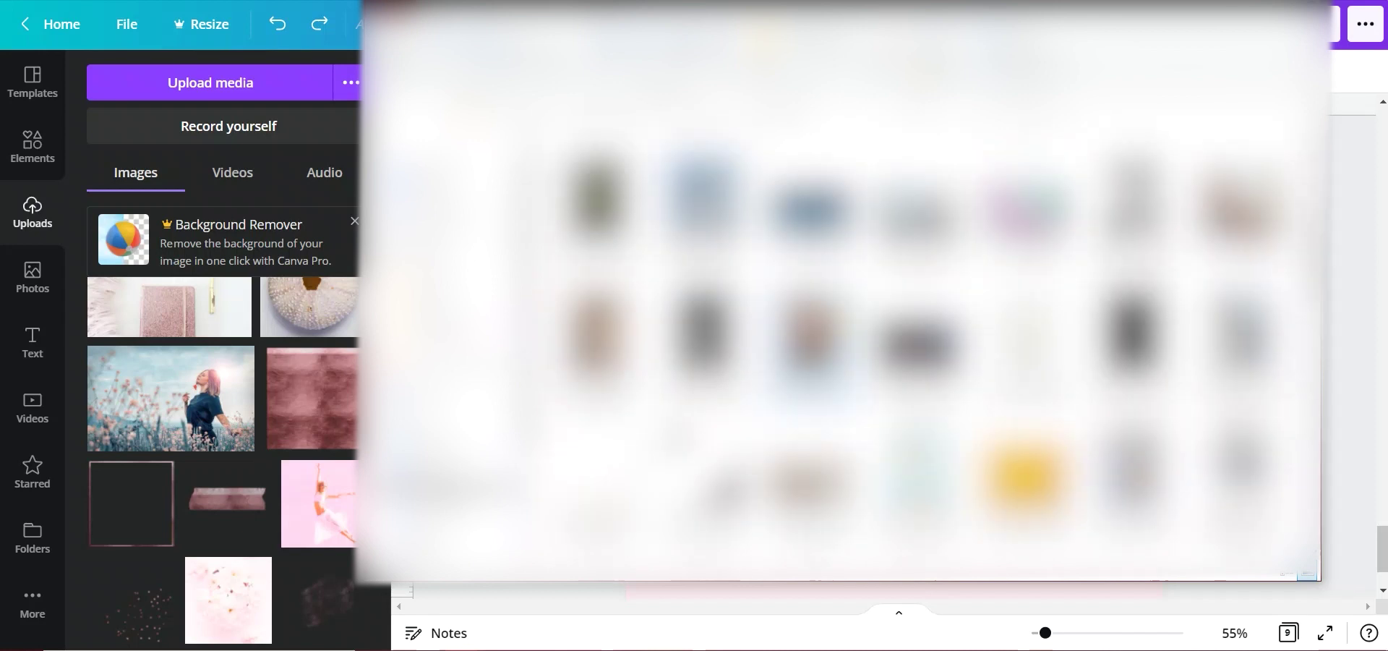
{"action": "scroll", "coordinate": [810, 339], "scroll_direction": "down", "scroll_amount": 2}
{"action": "scroll", "coordinate": [839, 326], "scroll_direction": "up", "scroll_amount": 2}
{"action": "scroll", "coordinate": [839, 325], "scroll_direction": "up", "scroll_amount": 2}
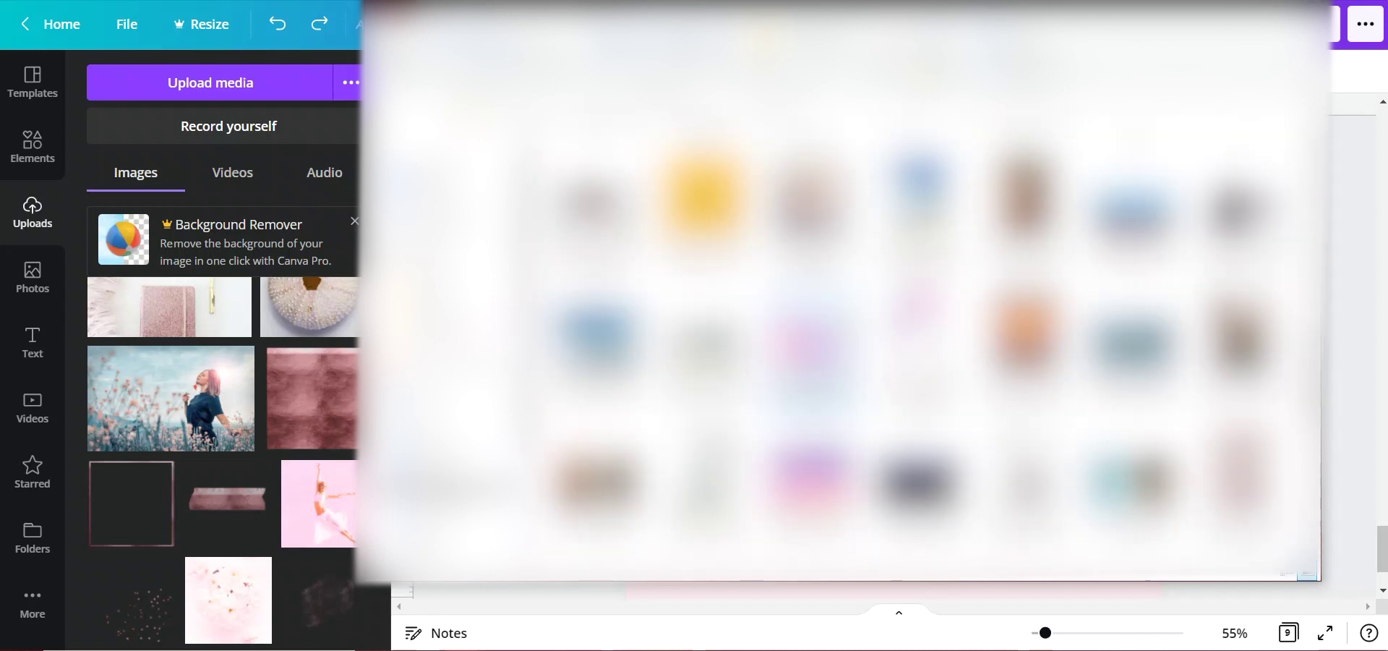
{"action": "scroll", "coordinate": [850, 326], "scroll_direction": "down", "scroll_amount": 3}
{"action": "scroll", "coordinate": [850, 325], "scroll_direction": "down", "scroll_amount": 3}
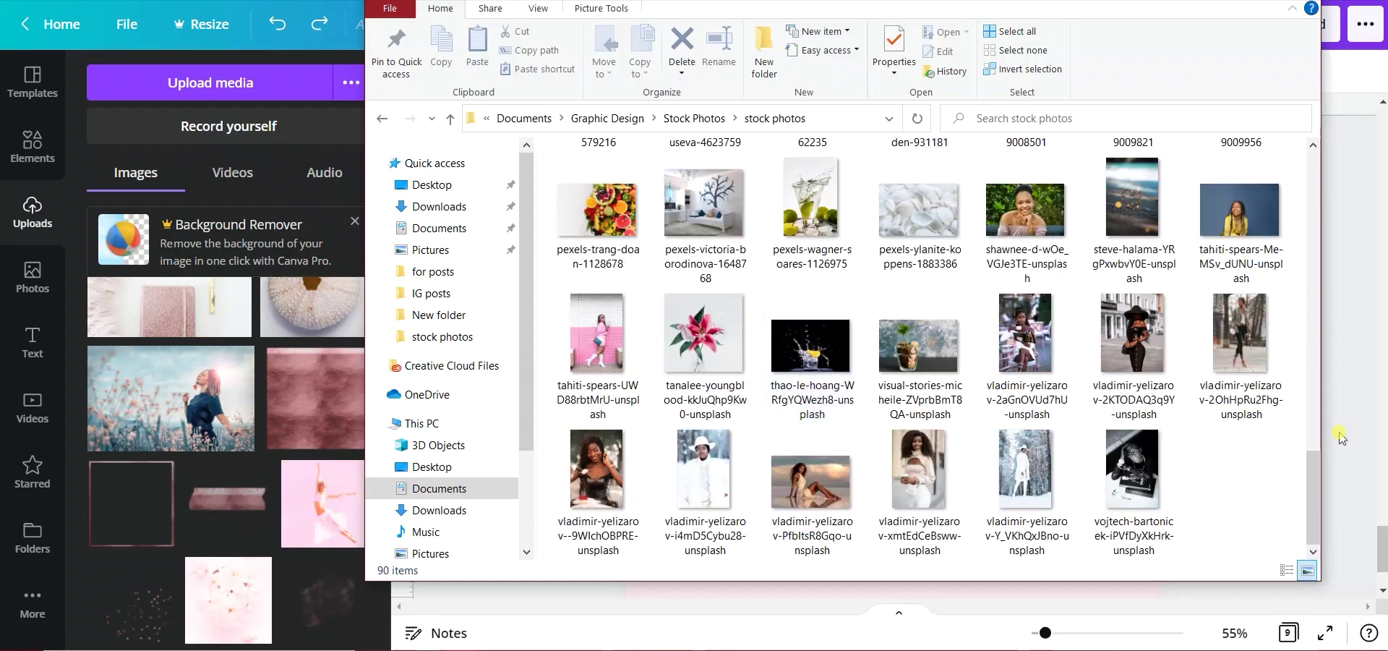
{"action": "scroll", "coordinate": [1316, 152], "scroll_direction": "up", "scroll_amount": 2}
{"action": "scroll", "coordinate": [1316, 152], "scroll_direction": "up", "scroll_amount": 2}
{"action": "scroll", "coordinate": [1316, 152], "scroll_direction": "up", "scroll_amount": 2}
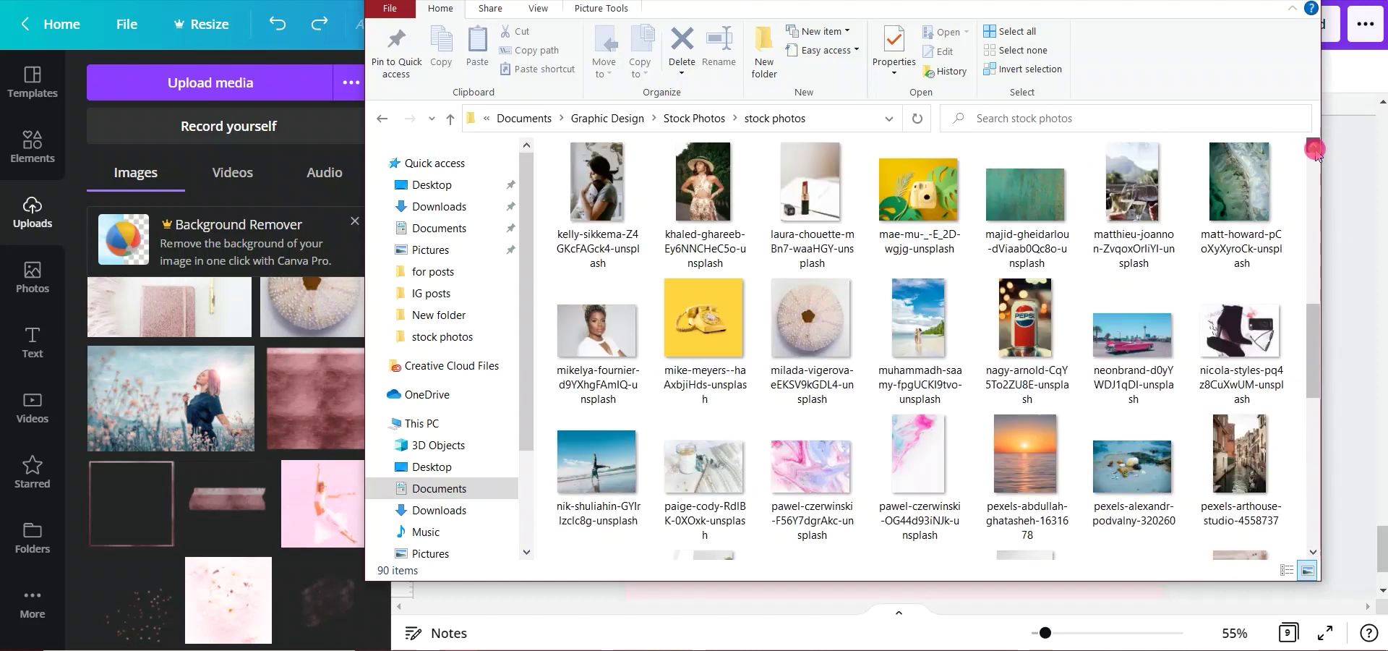
{"action": "scroll", "coordinate": [1316, 152], "scroll_direction": "up", "scroll_amount": 2}
{"action": "scroll", "coordinate": [1316, 152], "scroll_direction": "up", "scroll_amount": 2}
{"action": "scroll", "coordinate": [1317, 152], "scroll_direction": "up", "scroll_amount": 2}
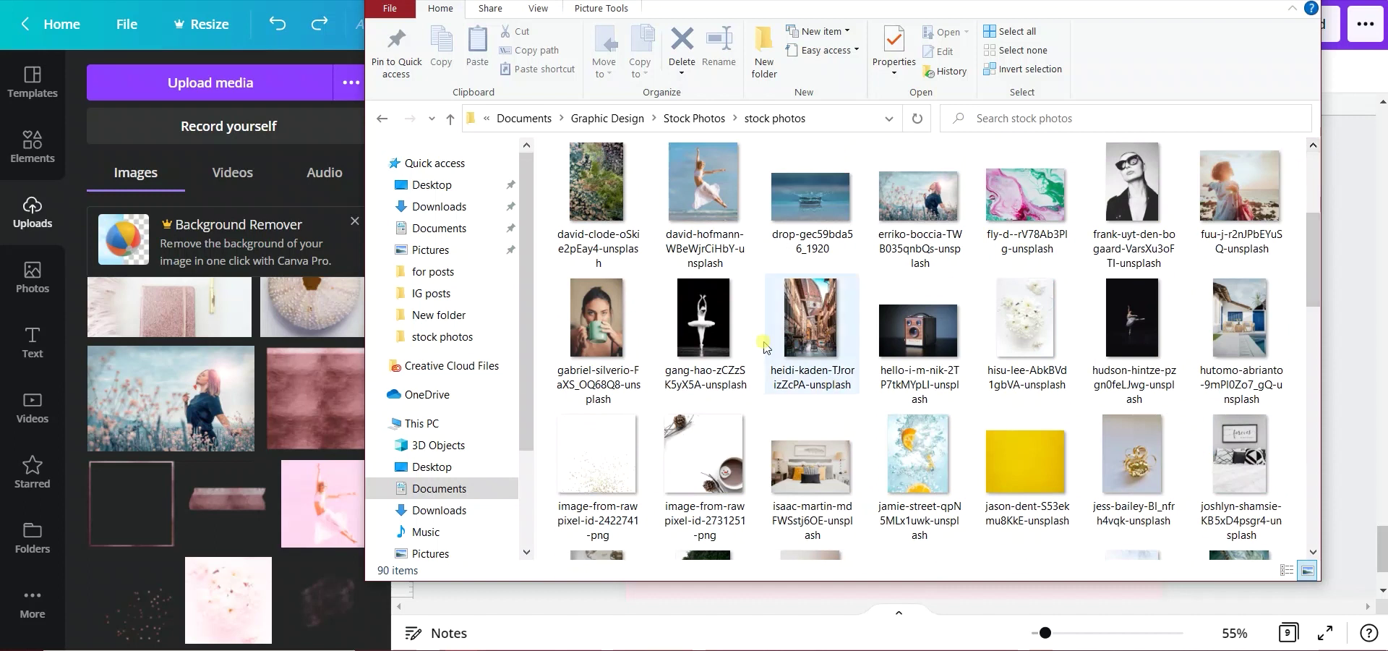
{"action": "left_click_drag", "start_coordinate": [808, 325], "coordinate": [266, 384]}
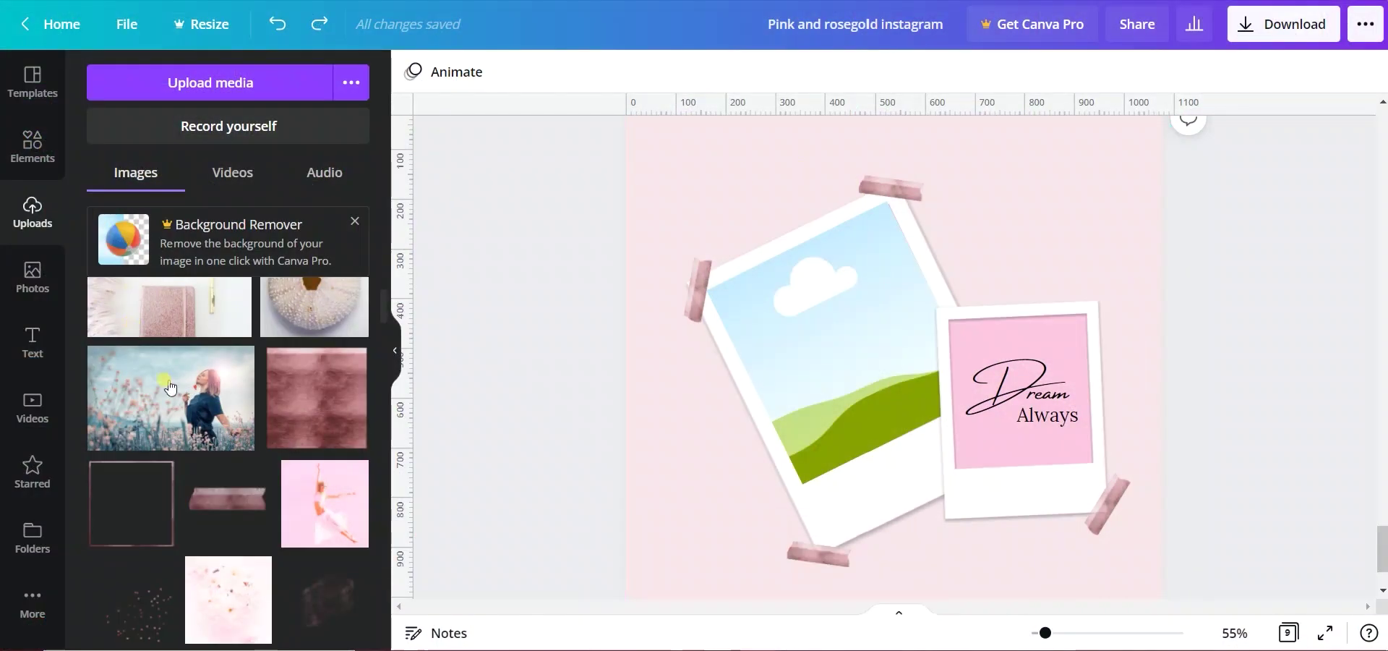
Step: Swap the landscape in the left polaroid frame for the ballerina photo and zoom out
{"action": "left_click_drag", "start_coordinate": [115, 332], "coordinate": [817, 347]}
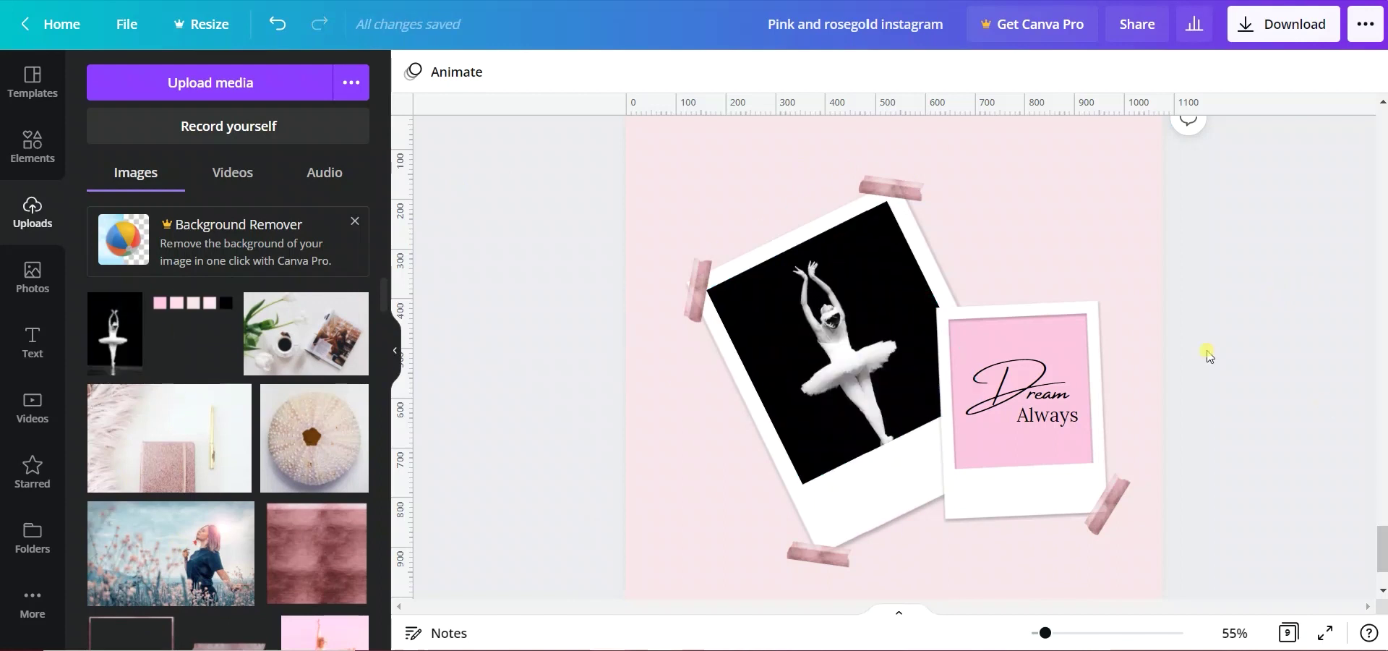
{"action": "left_click_drag", "start_coordinate": [1047, 637], "coordinate": [1043, 637]}
{"action": "scroll", "coordinate": [1132, 409], "scroll_direction": "up", "scroll_amount": 3}
{"action": "scroll", "coordinate": [1131, 402], "scroll_direction": "down", "scroll_amount": 3}
Step: Add blank page 10 and unlock the ballerina page's background
{"action": "left_click", "coordinate": [952, 557]}
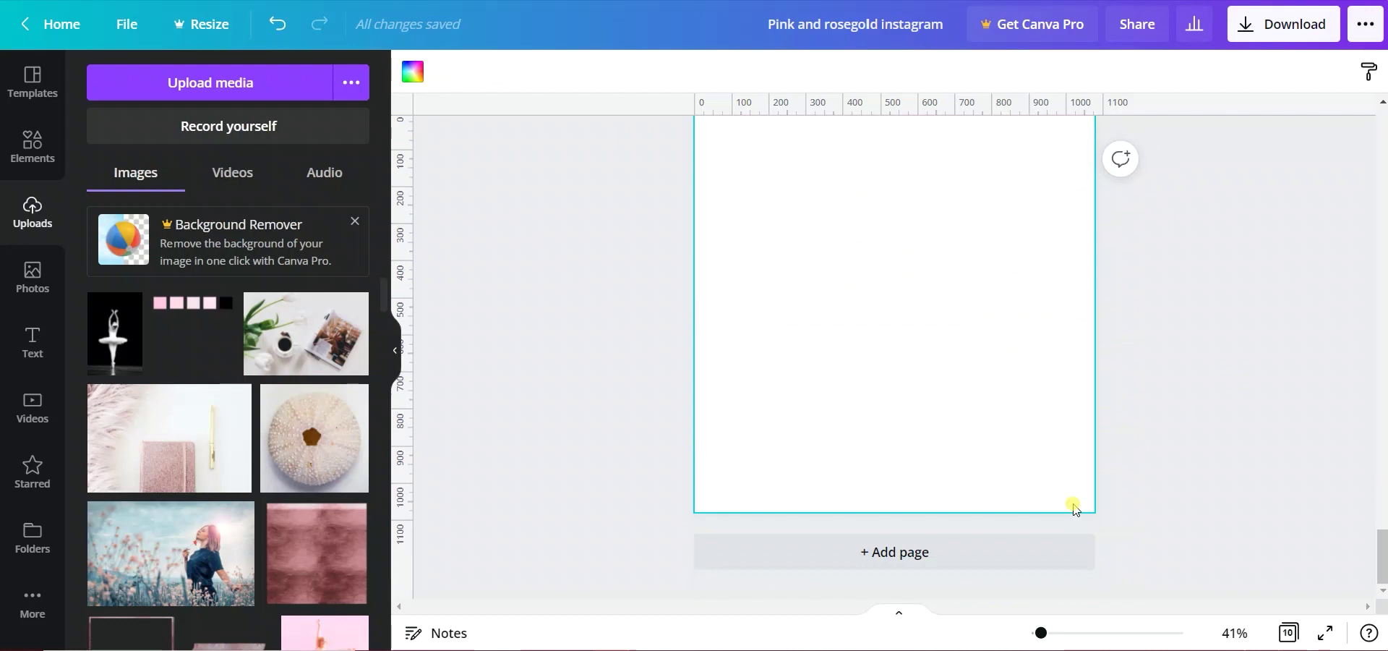
{"action": "scroll", "coordinate": [1106, 322], "scroll_direction": "up", "scroll_amount": 5}
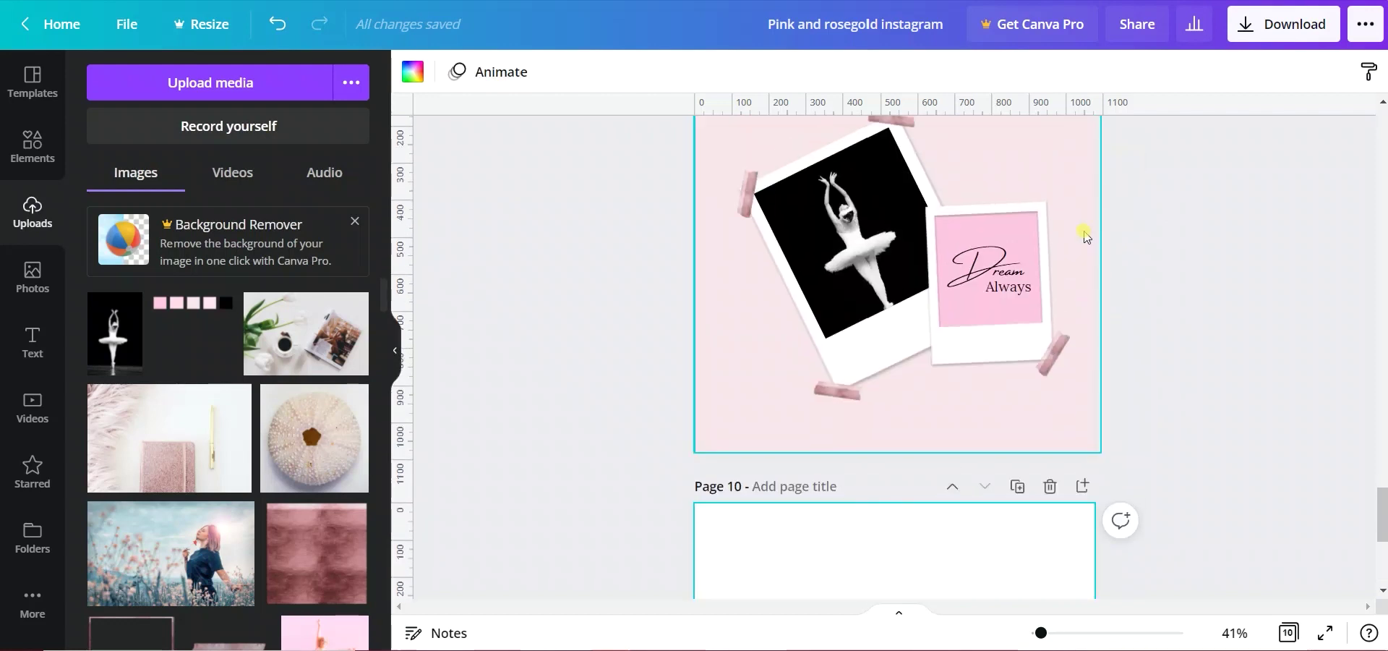
{"action": "left_click", "coordinate": [551, 111]}
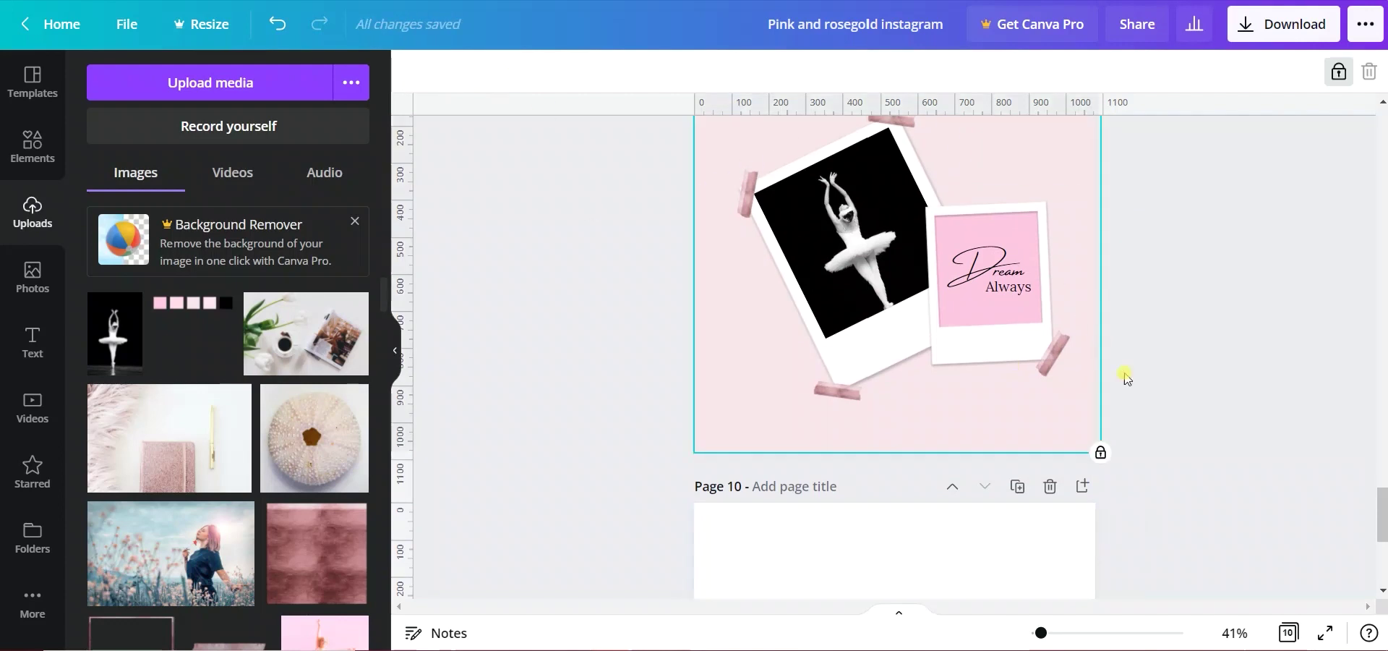
{"action": "left_click", "coordinate": [1339, 71]}
{"action": "left_click", "coordinate": [412, 72]}
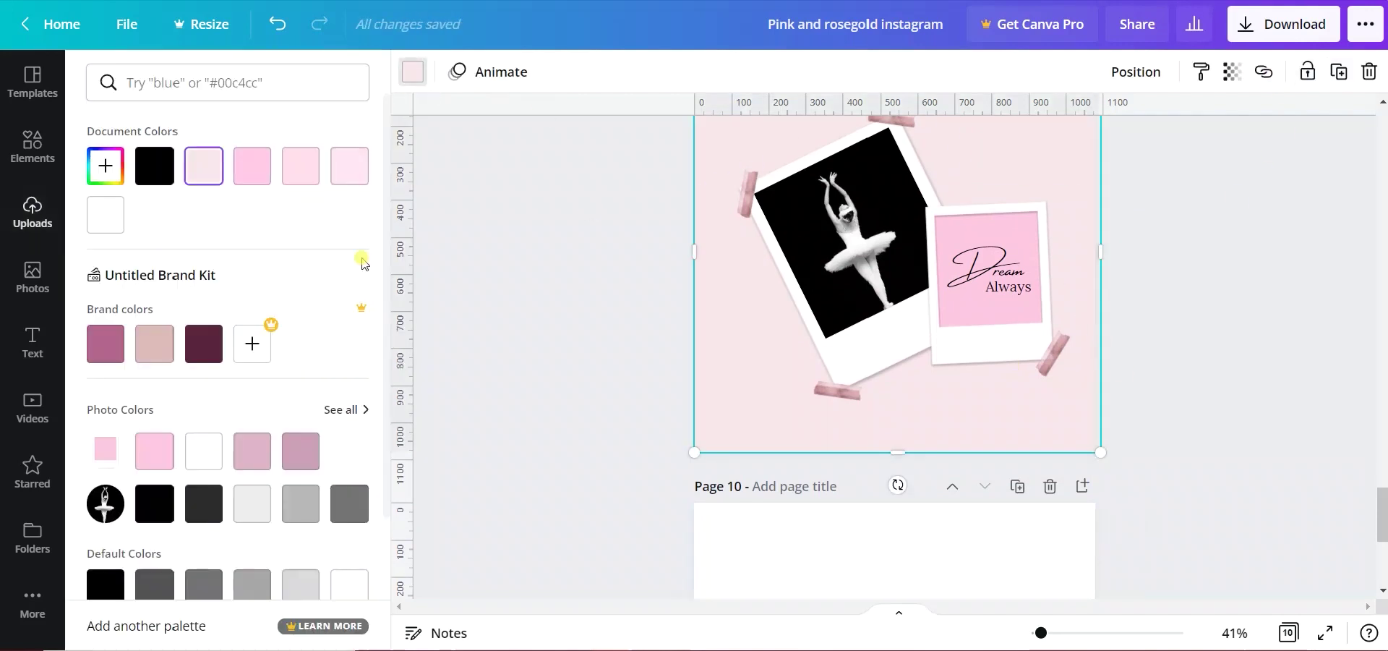
{"action": "left_click", "coordinate": [1134, 442]}
{"action": "scroll", "coordinate": [1143, 438], "scroll_direction": "down", "scroll_amount": 5}
{"action": "scroll", "coordinate": [217, 463], "scroll_direction": "down", "scroll_amount": 5}
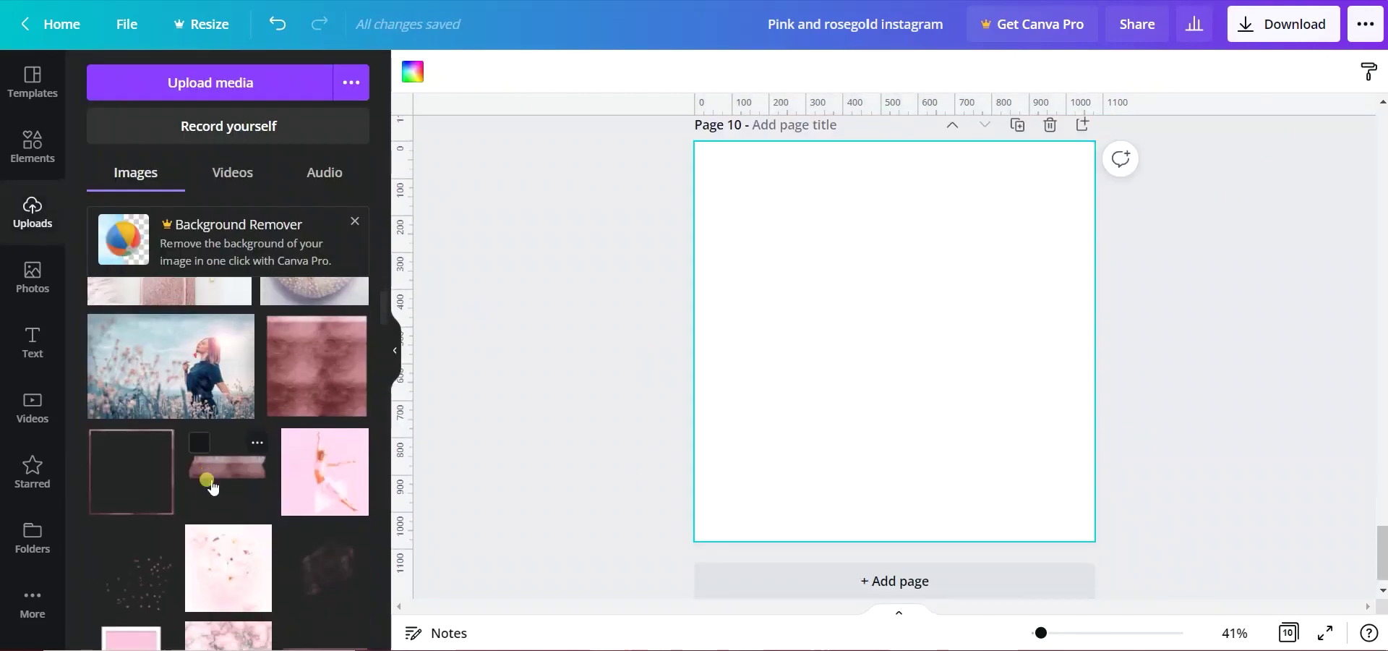
Step: Fill page 10 with the pink marble texture as its background
{"action": "left_click", "coordinate": [881, 388]}
{"action": "left_click_drag", "start_coordinate": [905, 365], "coordinate": [846, 310]}
{"action": "left_click_drag", "start_coordinate": [999, 444], "coordinate": [1118, 526]}
{"action": "left_click", "coordinate": [1256, 470]}
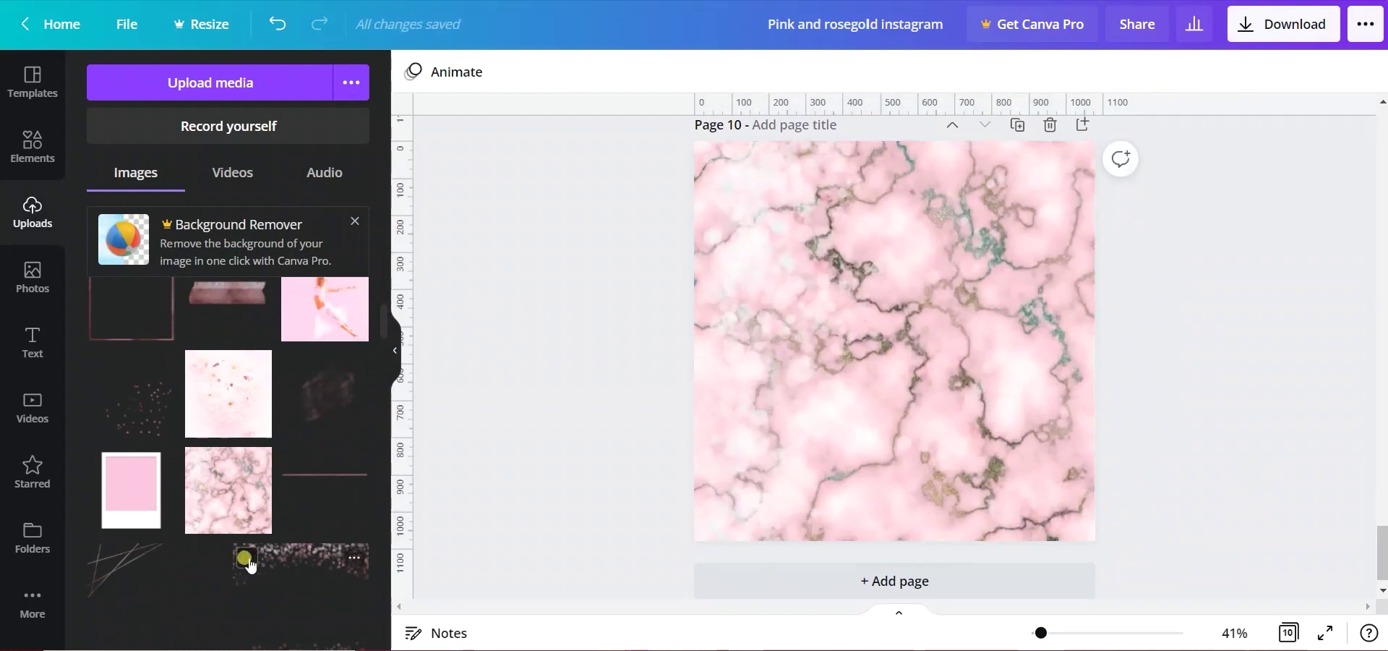
Step: Add a photo grid from Elements, resized to a near-square frame centred on the page
{"action": "left_click", "coordinate": [33, 144]}
{"action": "left_click_drag", "start_coordinate": [123, 590], "coordinate": [895, 274]}
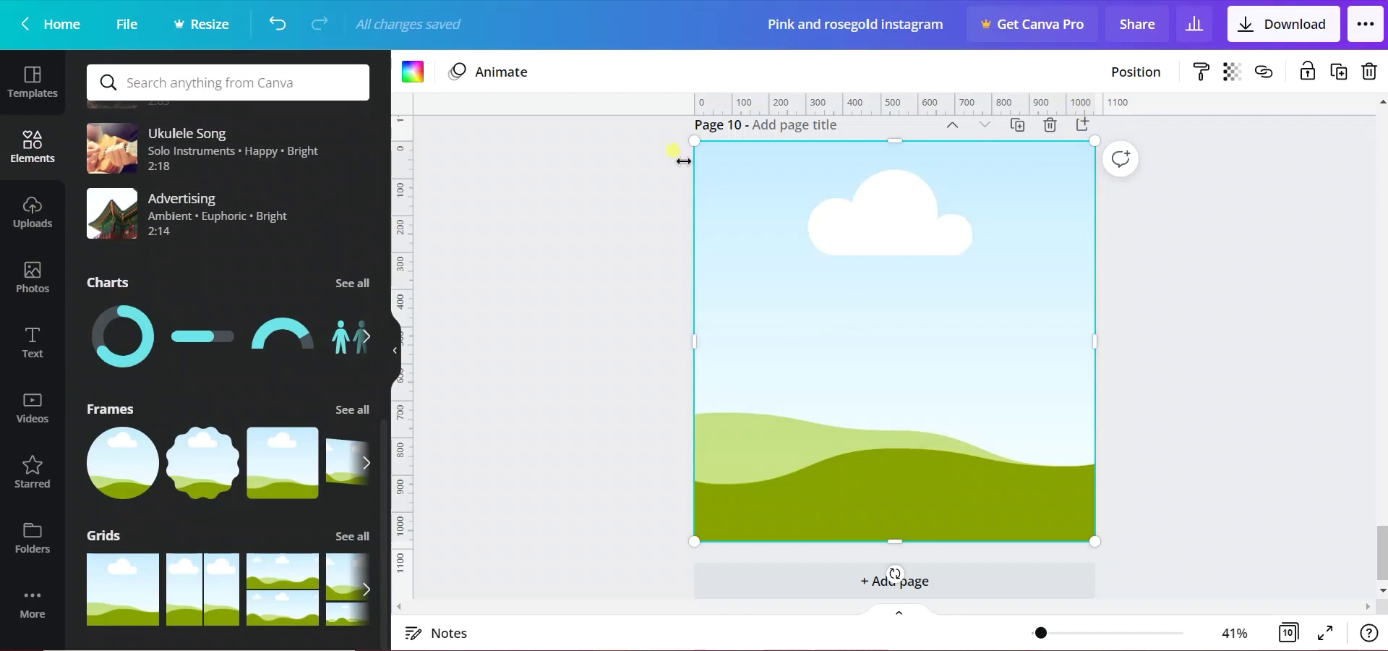
{"action": "left_click_drag", "start_coordinate": [683, 160], "coordinate": [728, 174]}
{"action": "left_click_drag", "start_coordinate": [918, 322], "coordinate": [887, 321]}
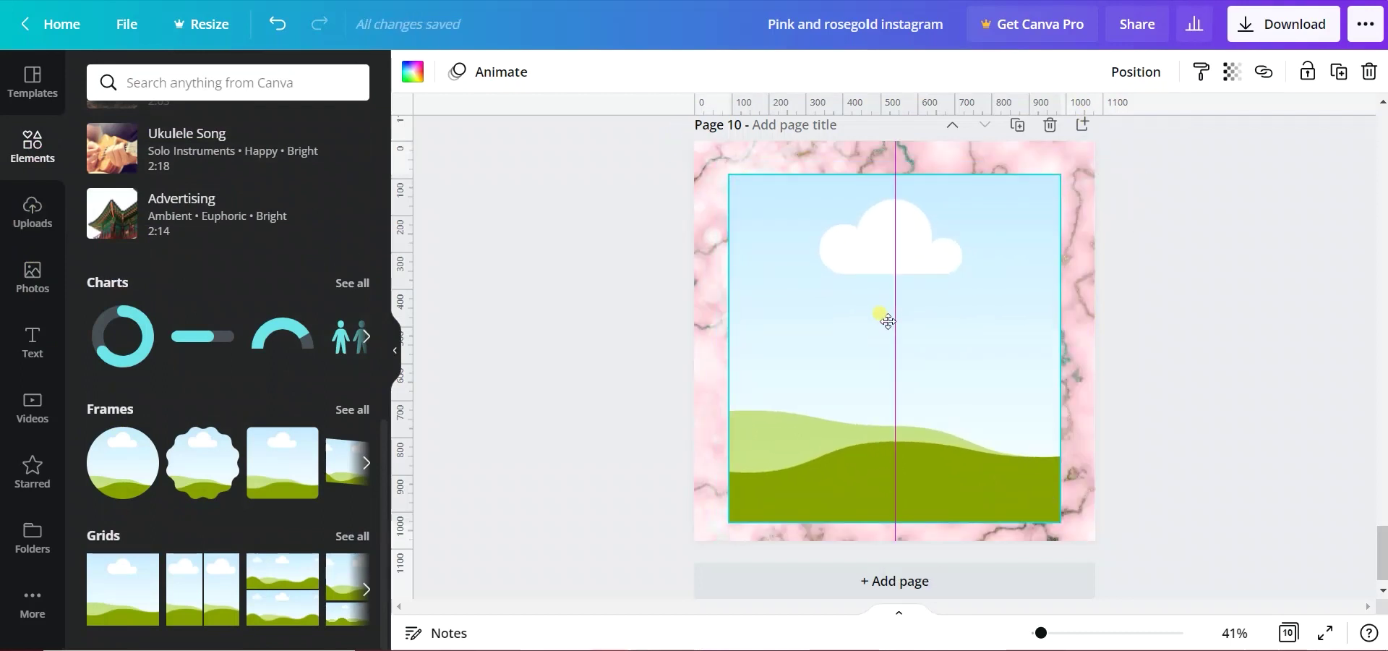
{"action": "left_click_drag", "start_coordinate": [1060, 521], "coordinate": [1056, 502]}
{"action": "left_click_drag", "start_coordinate": [728, 175], "coordinate": [734, 181]}
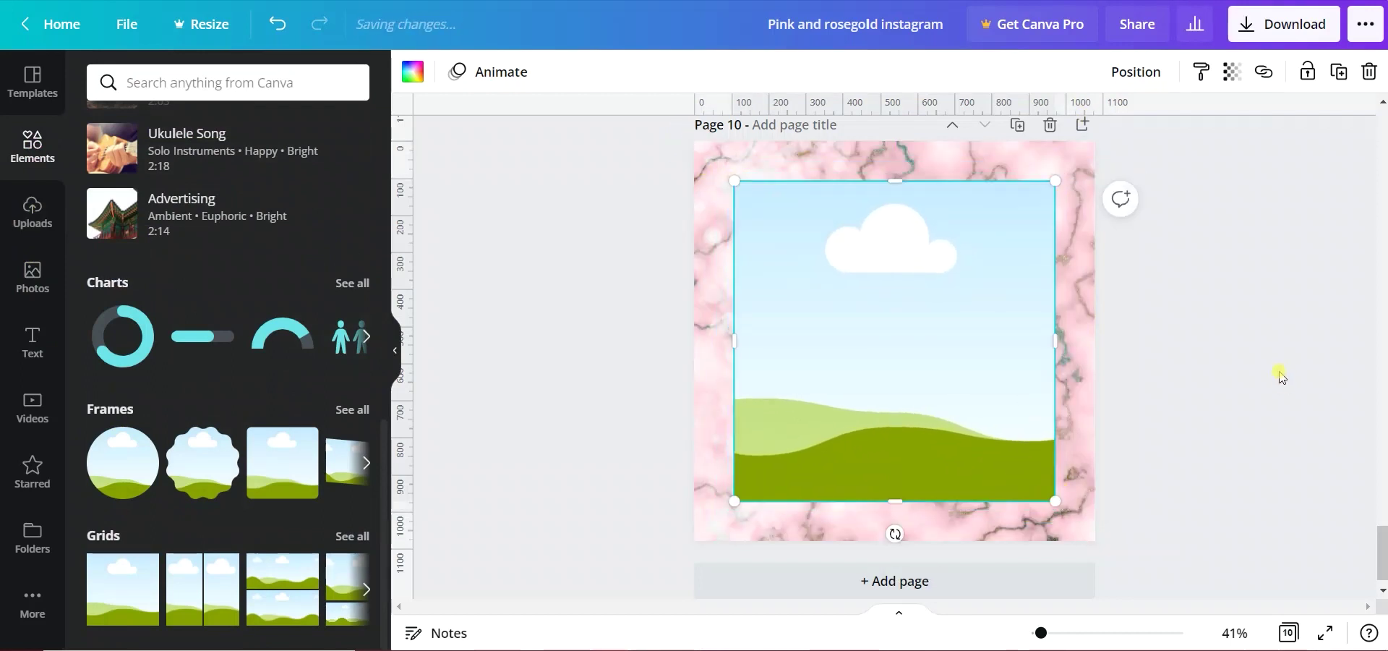
{"action": "left_click", "coordinate": [1246, 390]}
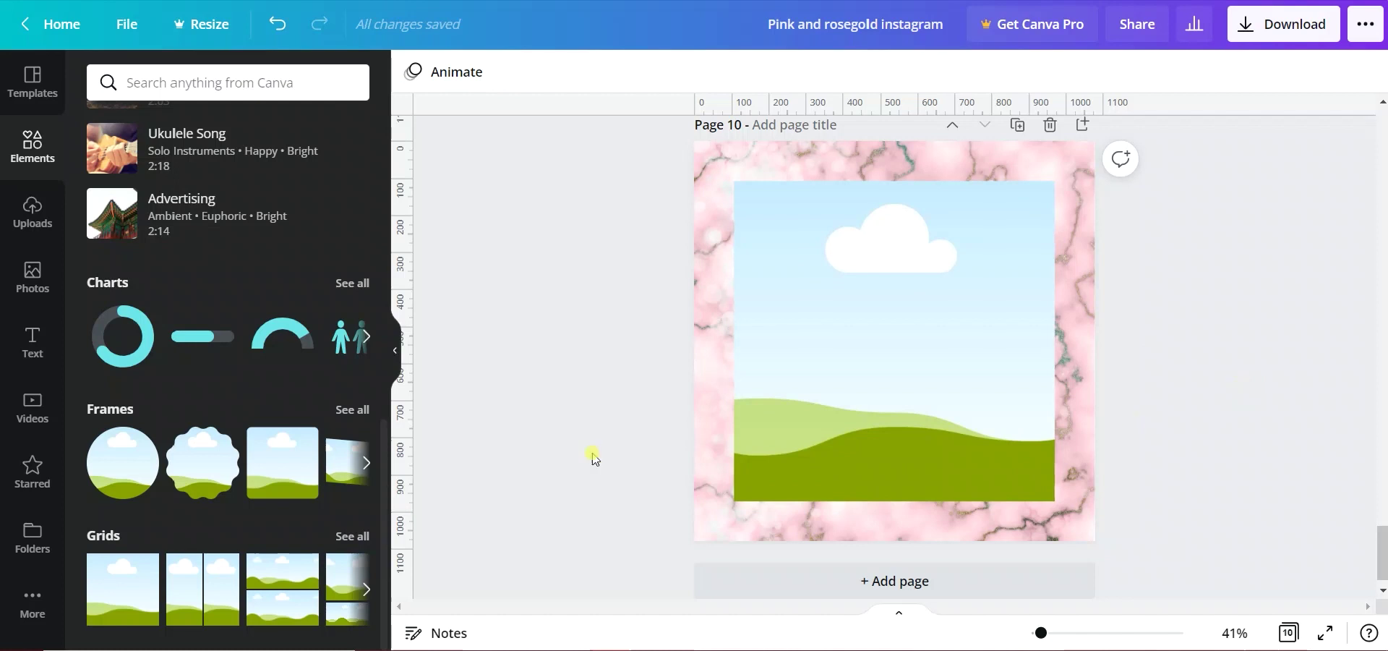
Step: Drop the tulip-and-coffee photo into the frame and shift it left within the crop
{"action": "left_click", "coordinate": [38, 236]}
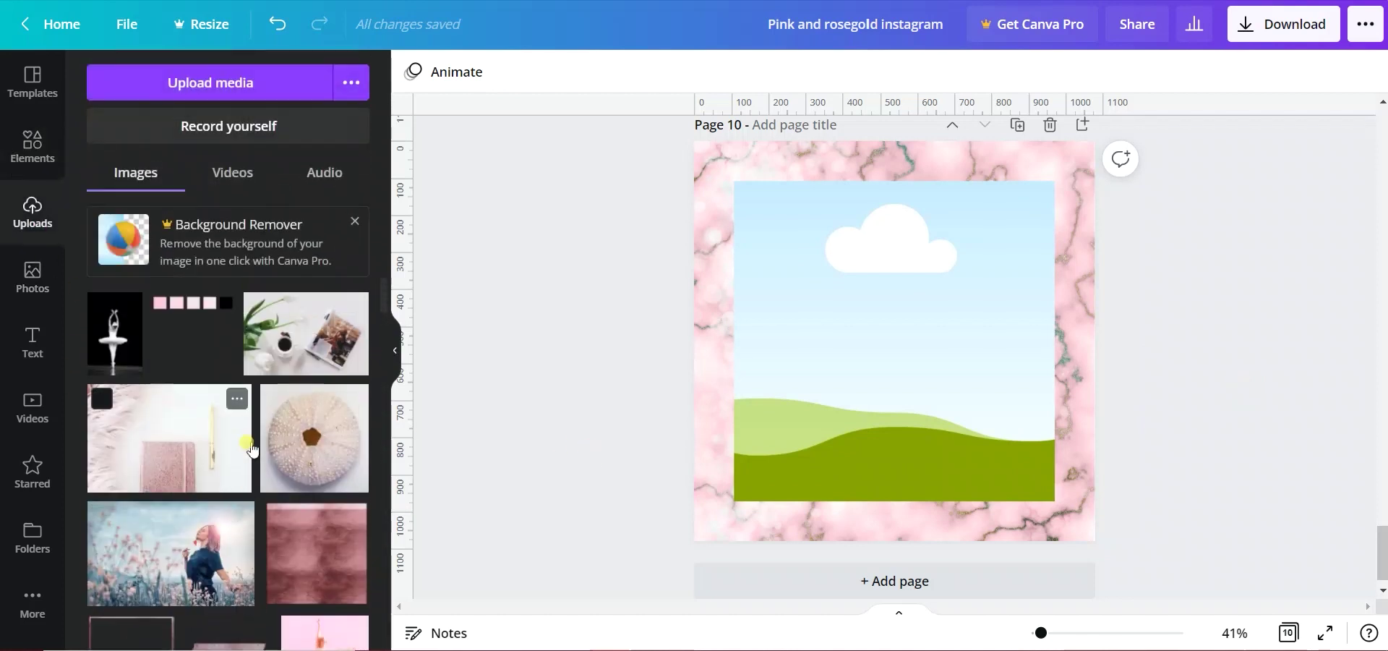
{"action": "left_click_drag", "start_coordinate": [303, 333], "coordinate": [767, 343]}
{"action": "double_click", "coordinate": [835, 397]}
{"action": "left_click_drag", "start_coordinate": [836, 397], "coordinate": [764, 400]}
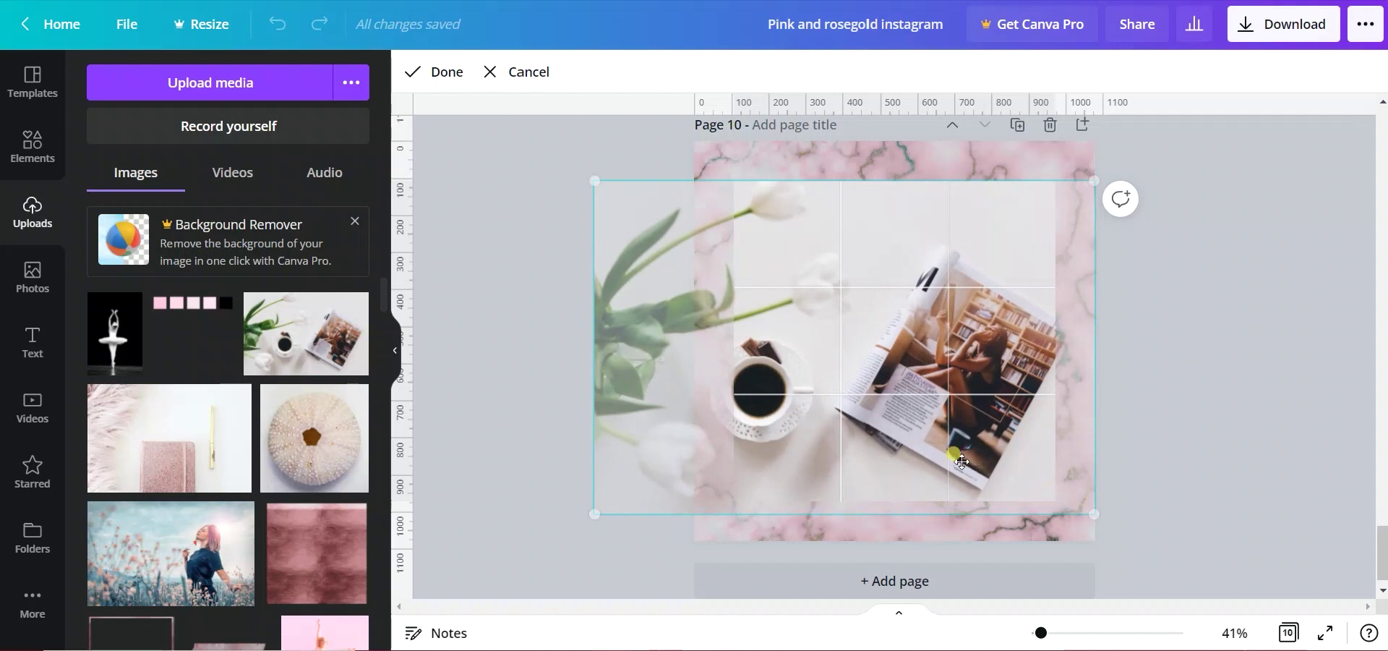
Step: Place the rose-gold frame over the photo and size it to 864 by 864
{"action": "left_click", "coordinate": [1177, 423]}
{"action": "left_click", "coordinate": [1177, 423]}
{"action": "scroll", "coordinate": [228, 449], "scroll_direction": "down", "scroll_amount": 3}
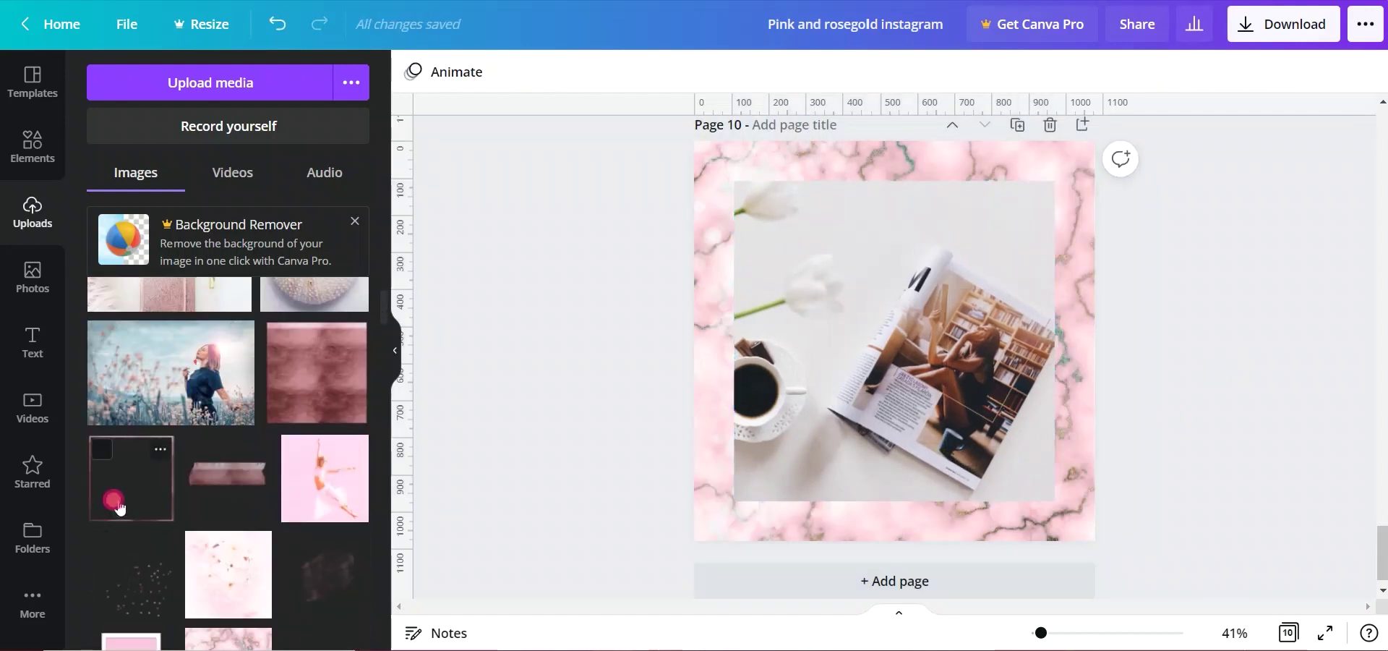
{"action": "left_click_drag", "start_coordinate": [115, 499], "coordinate": [797, 223]}
{"action": "left_click_drag", "start_coordinate": [724, 171], "coordinate": [734, 173]}
{"action": "left_click_drag", "start_coordinate": [1071, 515], "coordinate": [1056, 499]}
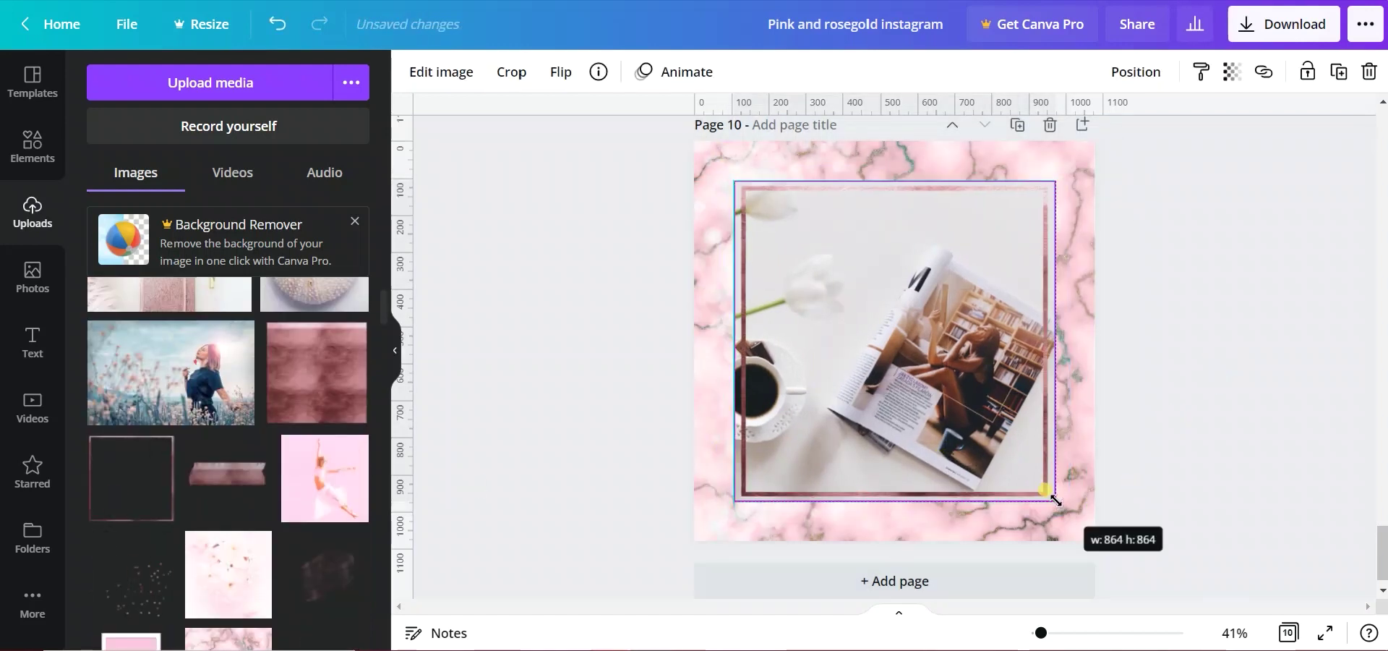
Step: Check the photo's layer order and fine-tune the rose-gold frame's width around it
{"action": "left_click", "coordinate": [926, 380]}
{"action": "key", "text": "Delete"}
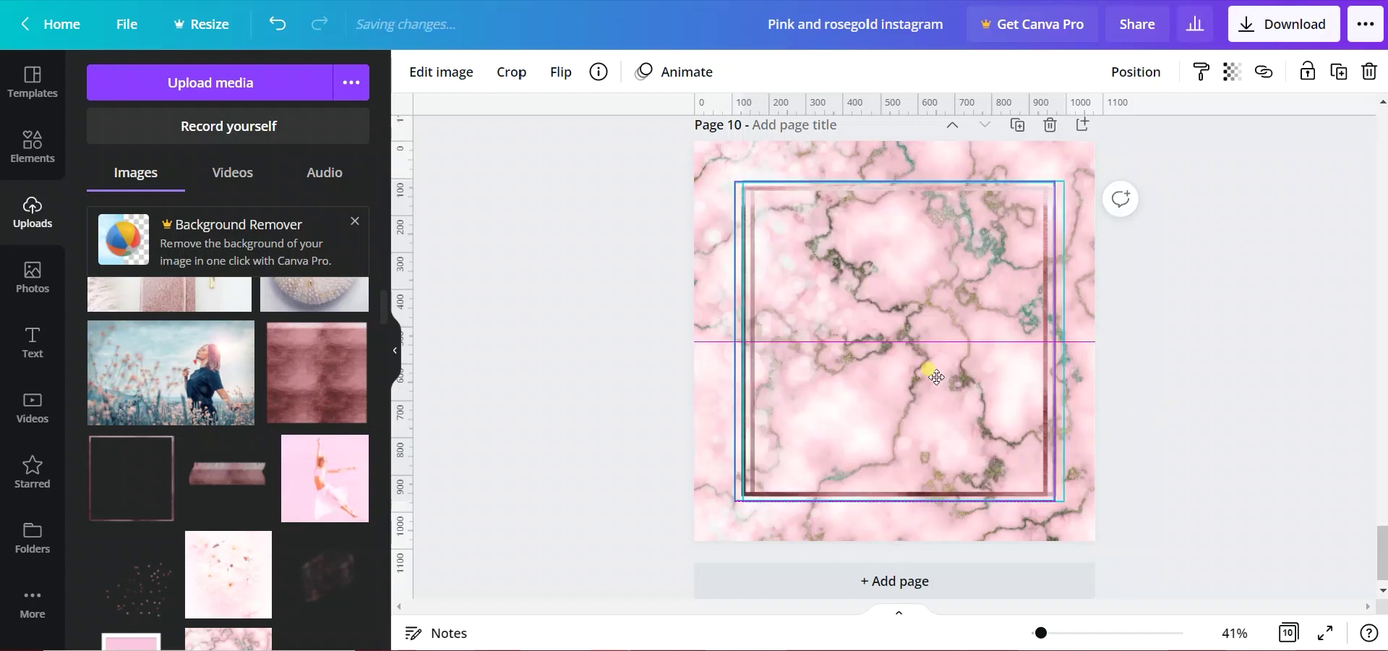
{"action": "key", "text": "ctrl+z"}
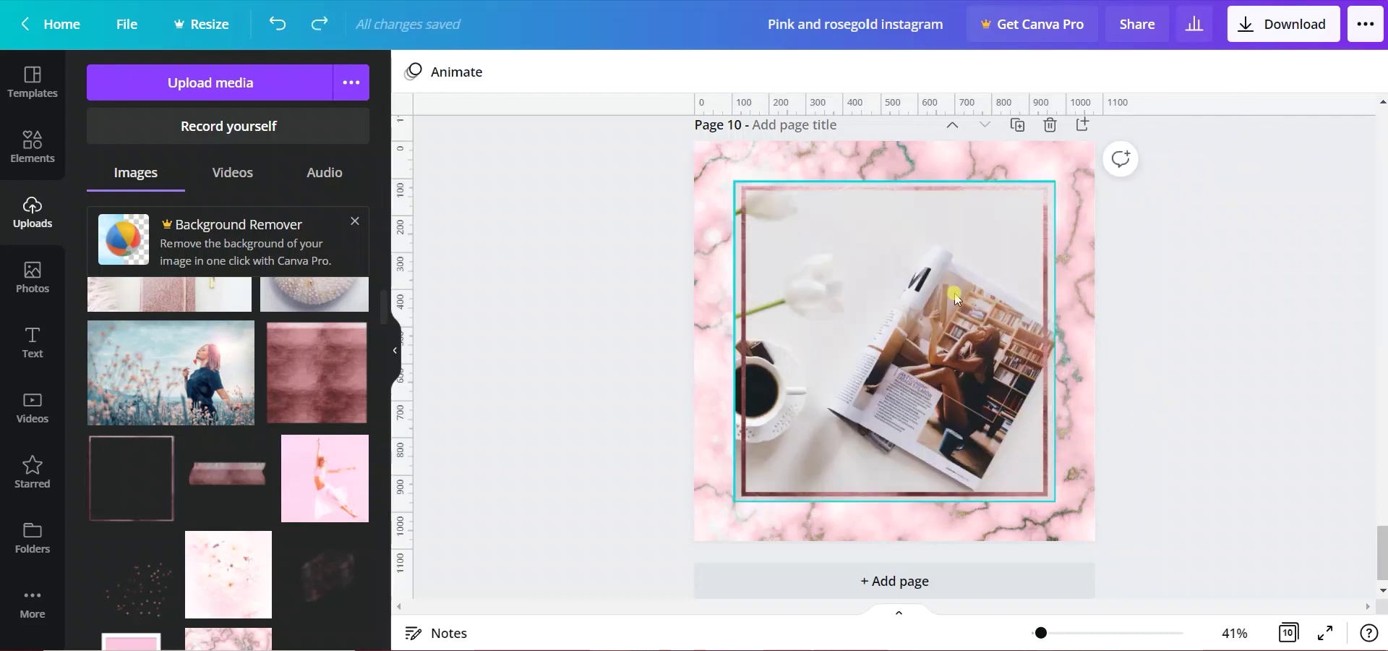
{"action": "left_click", "coordinate": [1068, 321]}
{"action": "left_click", "coordinate": [1136, 71]}
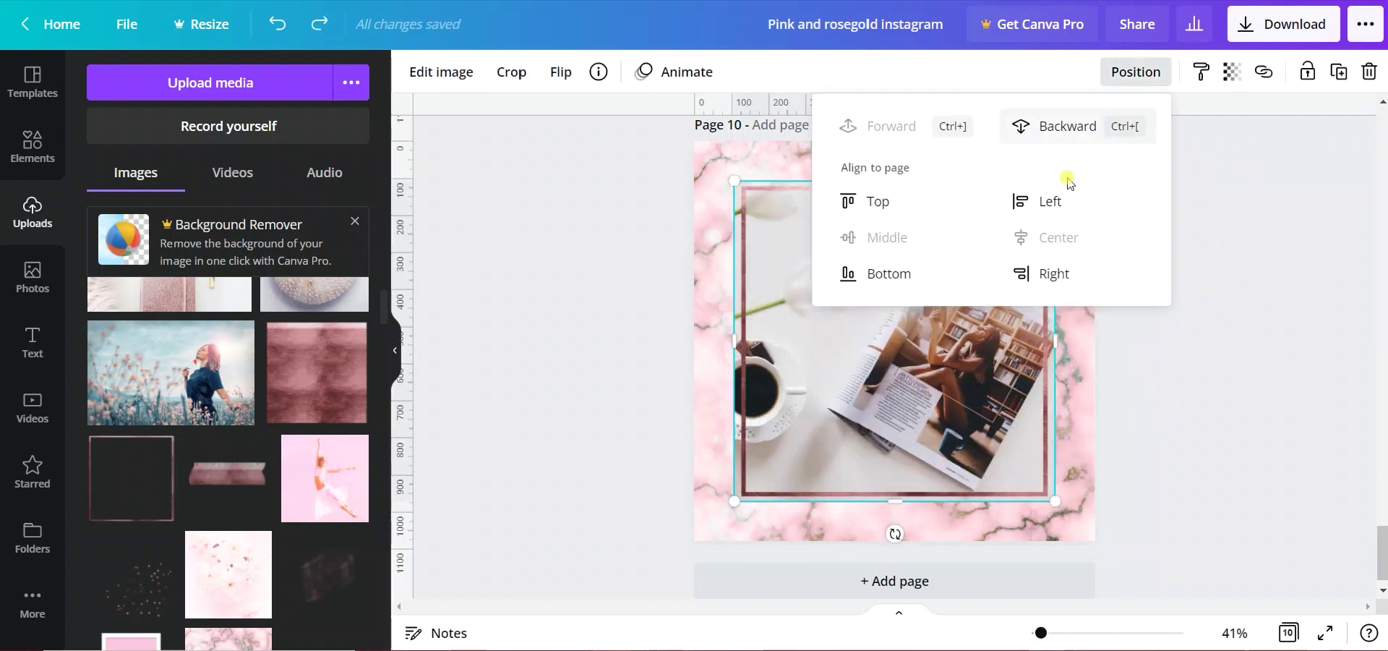
{"action": "left_click", "coordinate": [1298, 318]}
{"action": "left_click_drag", "start_coordinate": [1055, 340], "coordinate": [1050, 339]}
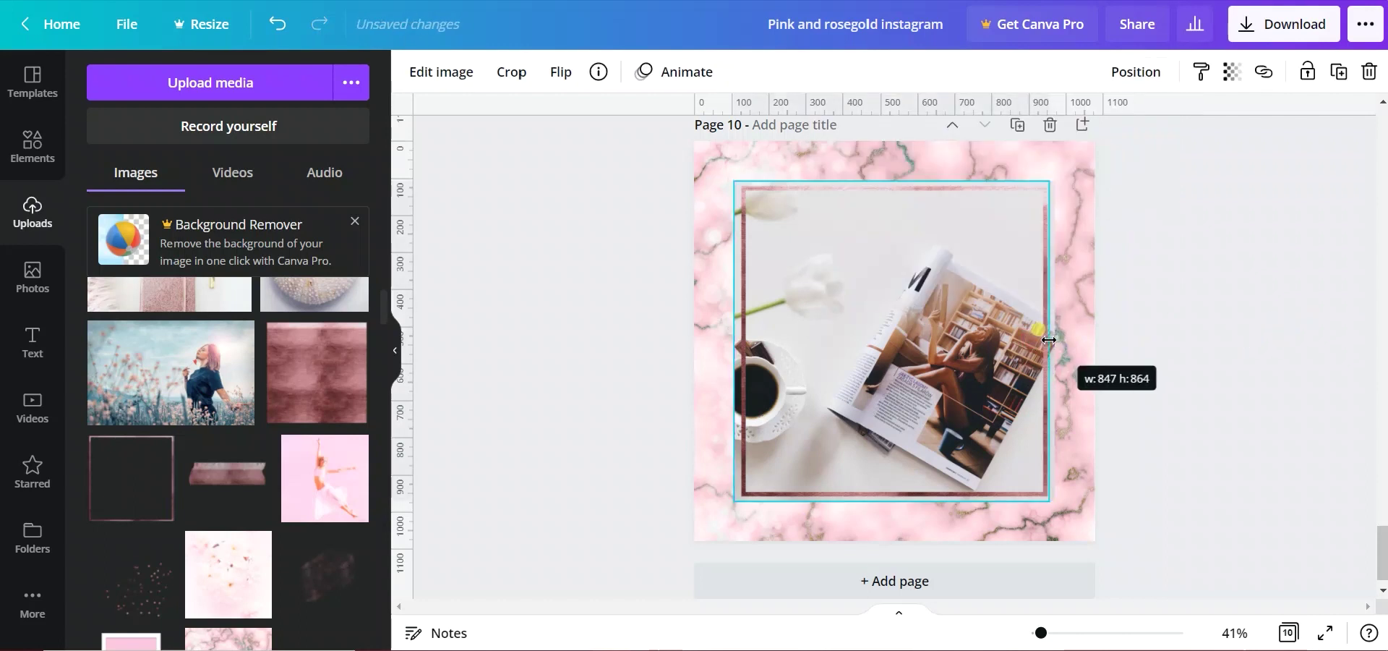
{"action": "left_click_drag", "start_coordinate": [735, 340], "coordinate": [744, 341]}
{"action": "left_click", "coordinate": [1262, 282]}
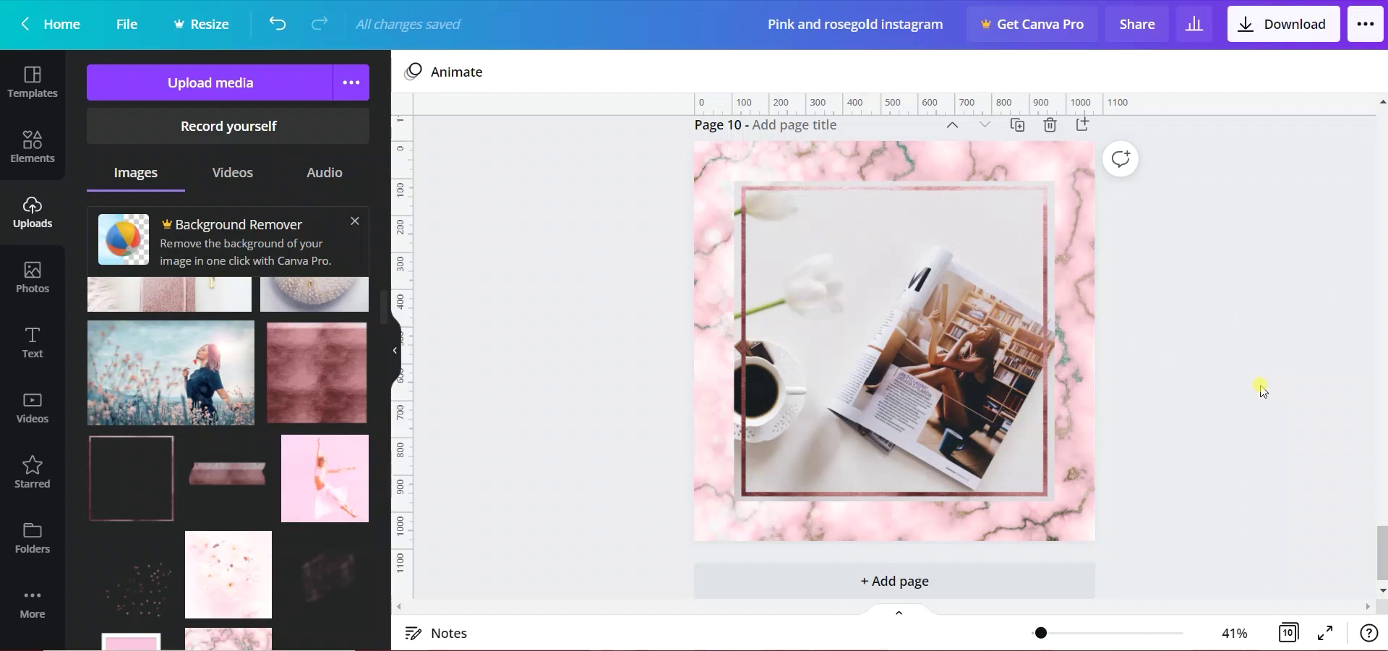
Step: Set the marble background's transparency to 73 and add blank page 11
{"action": "scroll", "coordinate": [1262, 390], "scroll_direction": "down", "scroll_amount": 1}
{"action": "scroll", "coordinate": [1262, 390], "scroll_direction": "up", "scroll_amount": 3}
{"action": "left_click", "coordinate": [1085, 226]}
{"action": "left_click", "coordinate": [1293, 71]}
{"action": "left_click_drag", "start_coordinate": [1229, 127], "coordinate": [1204, 134]}
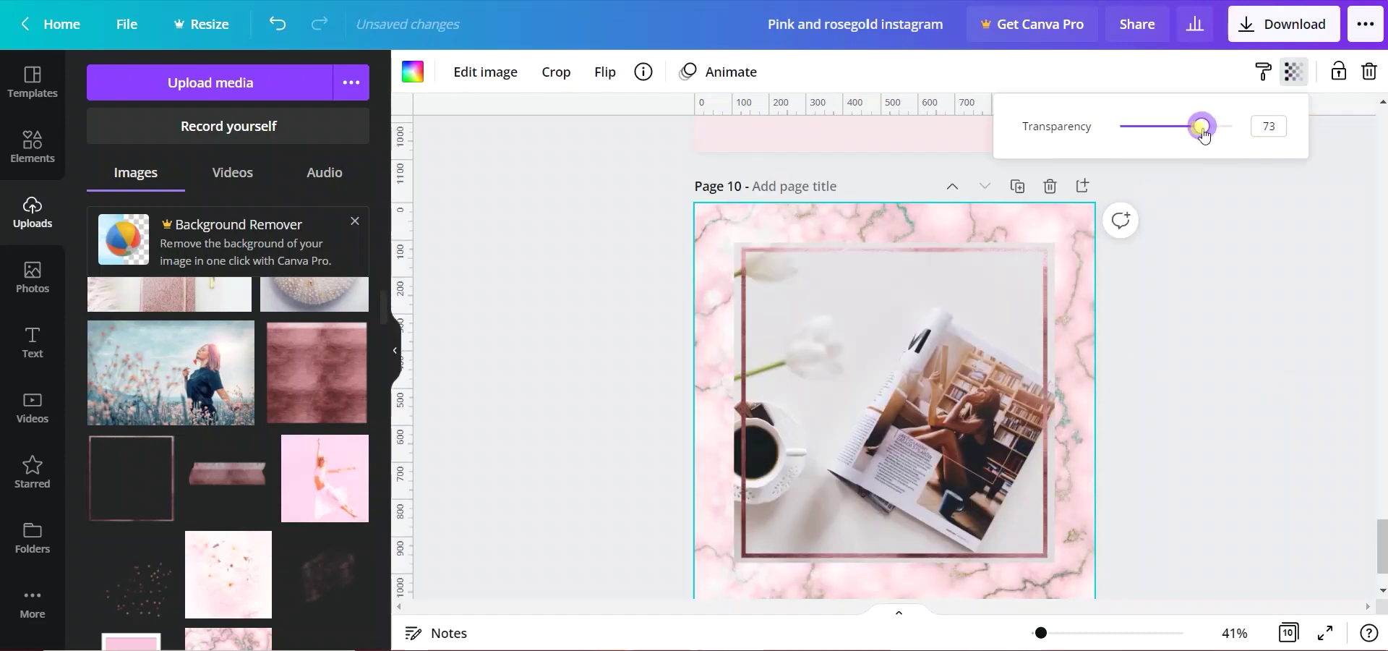
{"action": "left_click", "coordinate": [1208, 309]}
{"action": "scroll", "coordinate": [1181, 280], "scroll_direction": "down", "scroll_amount": 2}
{"action": "key", "text": "ctrl+Return"}
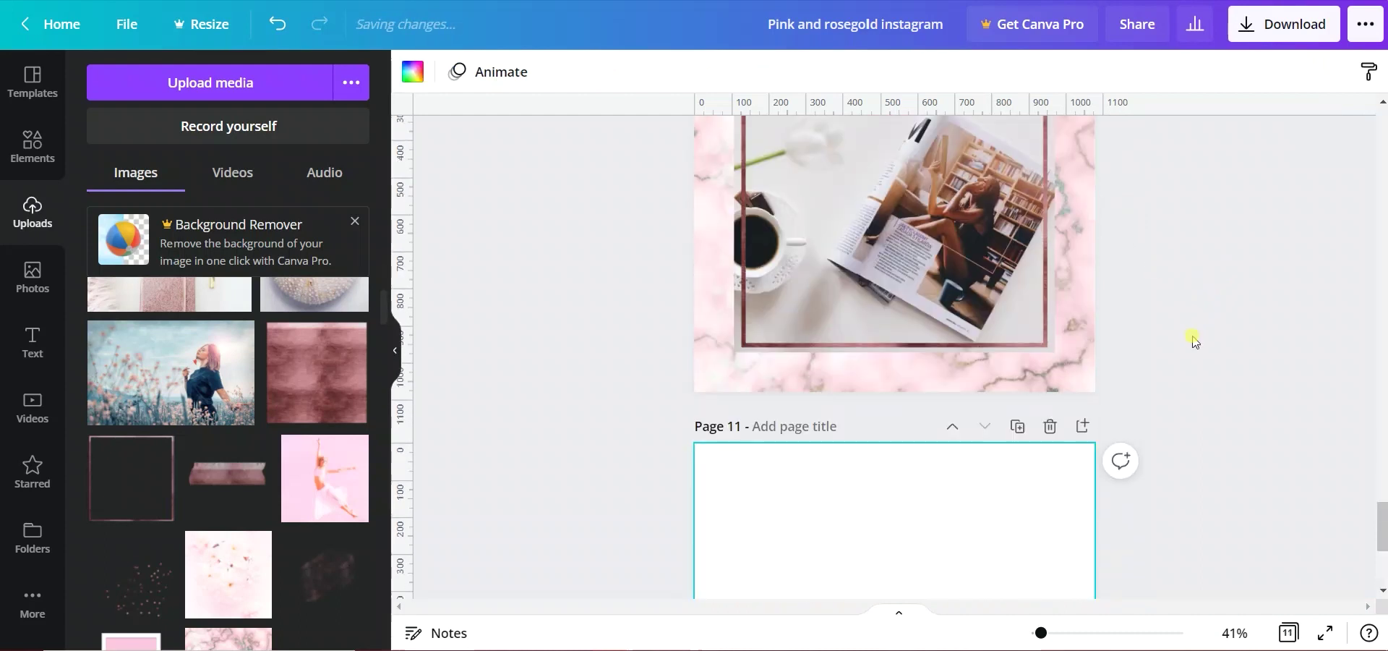
Step: Place the woman-among-flowers photo on page 11, enlarged to fill the page
{"action": "scroll", "coordinate": [527, 402], "scroll_direction": "down", "scroll_amount": 2}
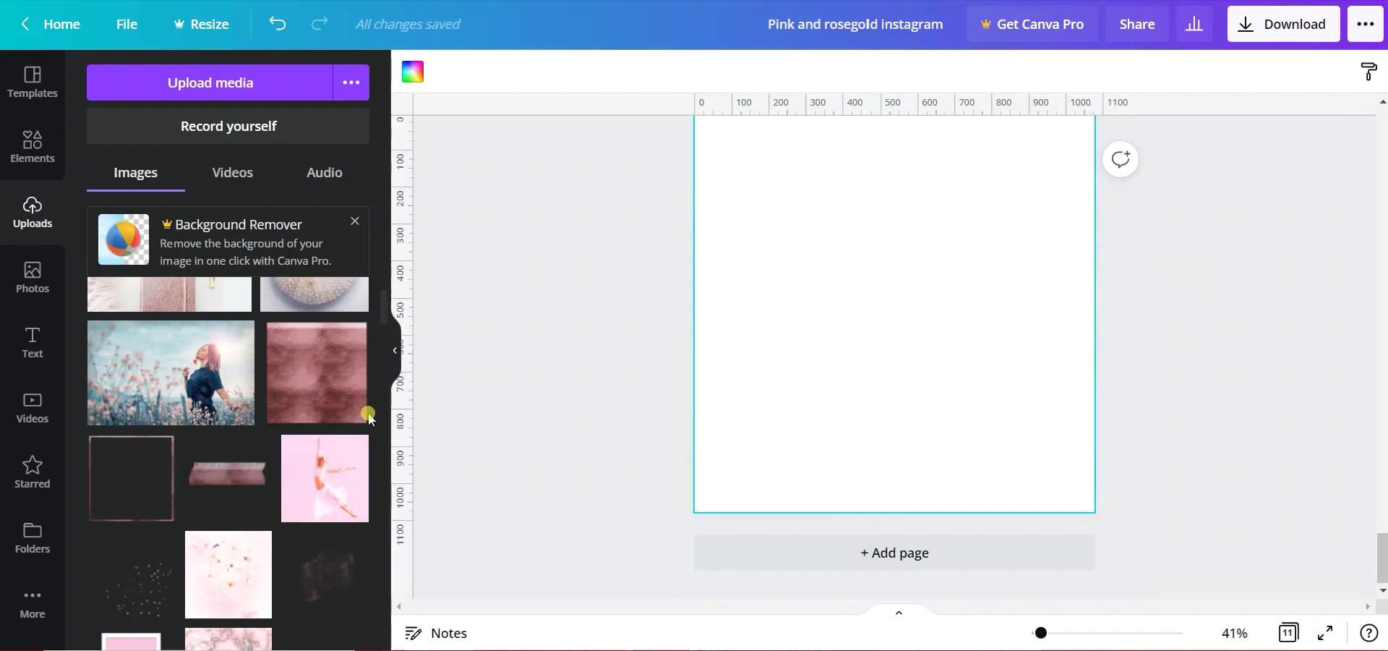
{"action": "left_click", "coordinate": [217, 362]}
{"action": "left_click_drag", "start_coordinate": [744, 217], "coordinate": [547, 104]}
{"action": "mouse_move", "coordinate": [1045, 407]}
{"action": "left_mouse_down"}
{"action": "mouse_move", "coordinate": [1081, 480]}
{"action": "mouse_move", "coordinate": [1069, 465]}
{"action": "mouse_move", "coordinate": [1153, 514]}
{"action": "left_mouse_up"}
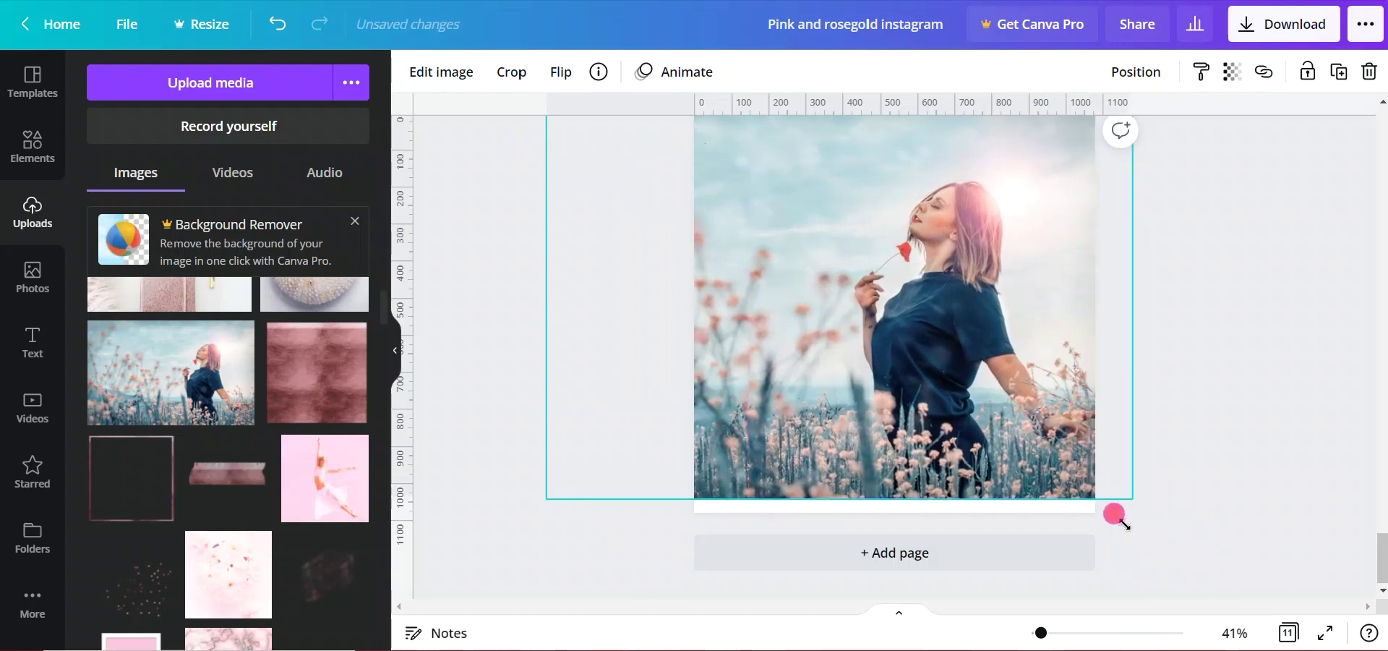
{"action": "scroll", "coordinate": [664, 271], "scroll_direction": "up", "scroll_amount": 2}
{"action": "left_click_drag", "start_coordinate": [546, 182], "coordinate": [468, 124]}
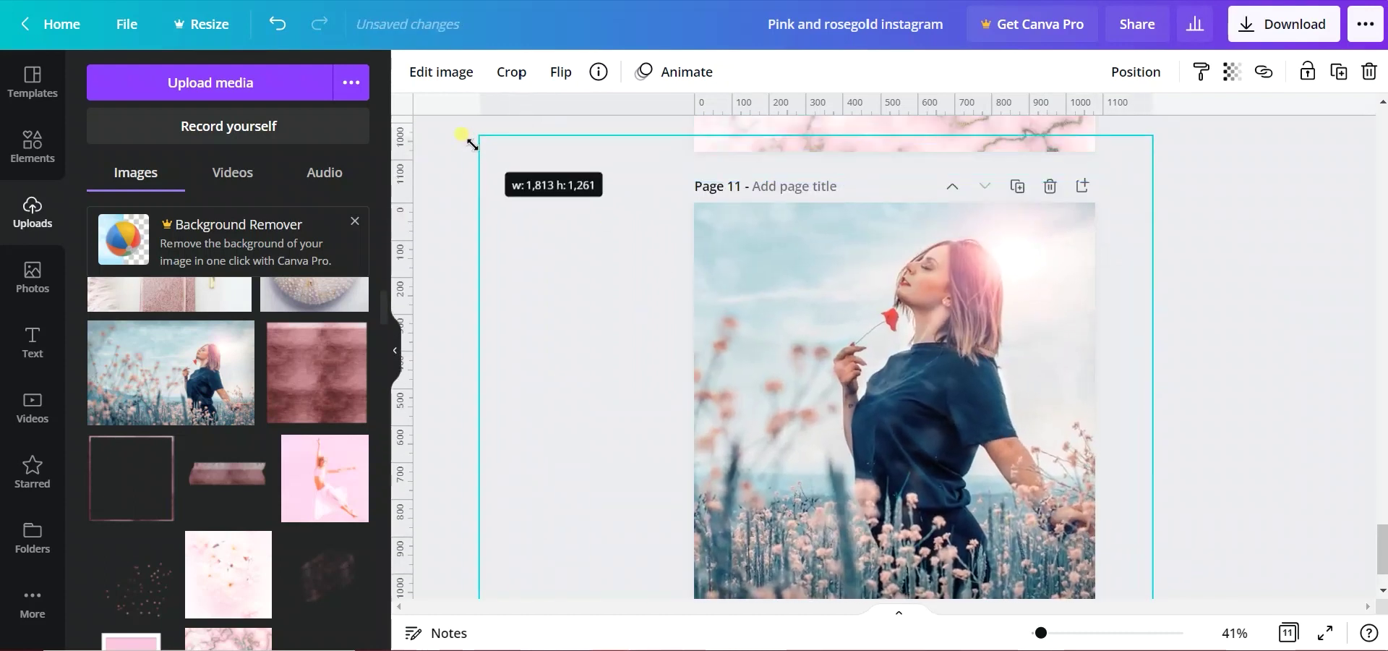
{"action": "scroll", "coordinate": [1184, 313], "scroll_direction": "down", "scroll_amount": 2}
{"action": "mouse_move", "coordinate": [943, 385]}
{"action": "left_mouse_down"}
{"action": "mouse_move", "coordinate": [945, 399]}
{"action": "mouse_move", "coordinate": [925, 395]}
{"action": "left_mouse_up"}
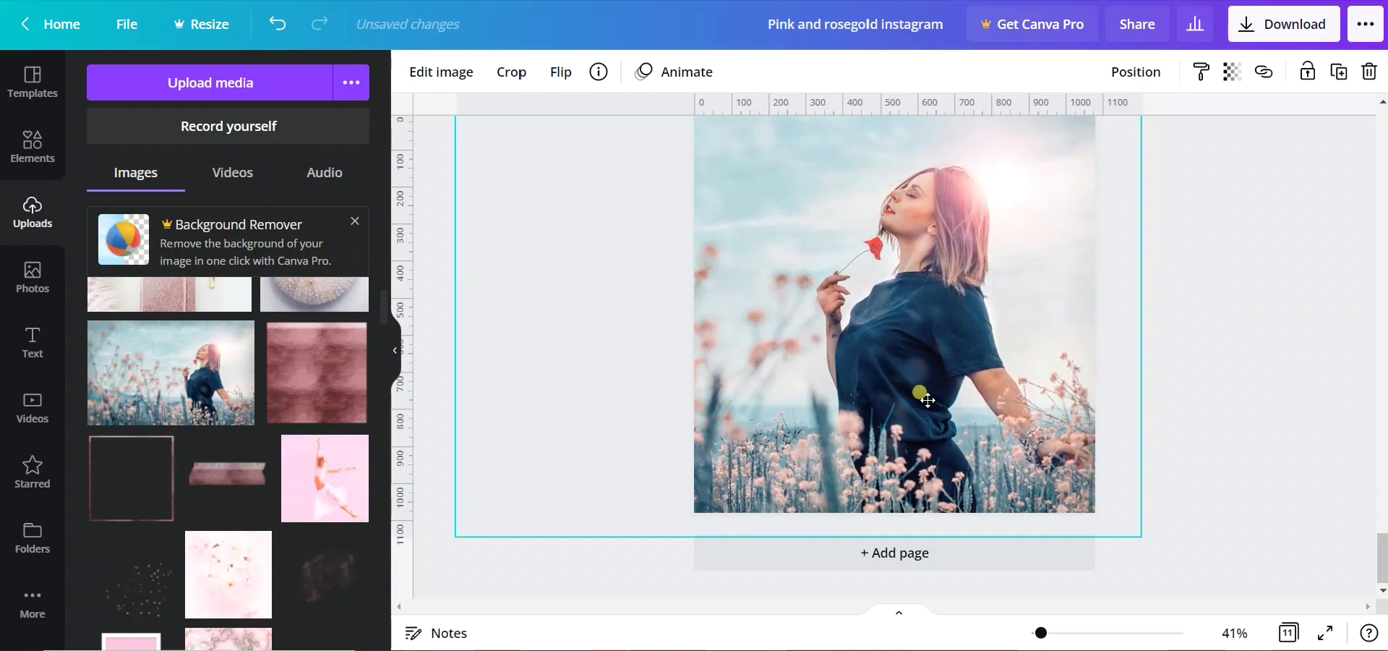
{"action": "left_click", "coordinate": [1218, 426]}
Step: Add a black square stretched over the whole page
{"action": "key", "text": "ctrl+v"}
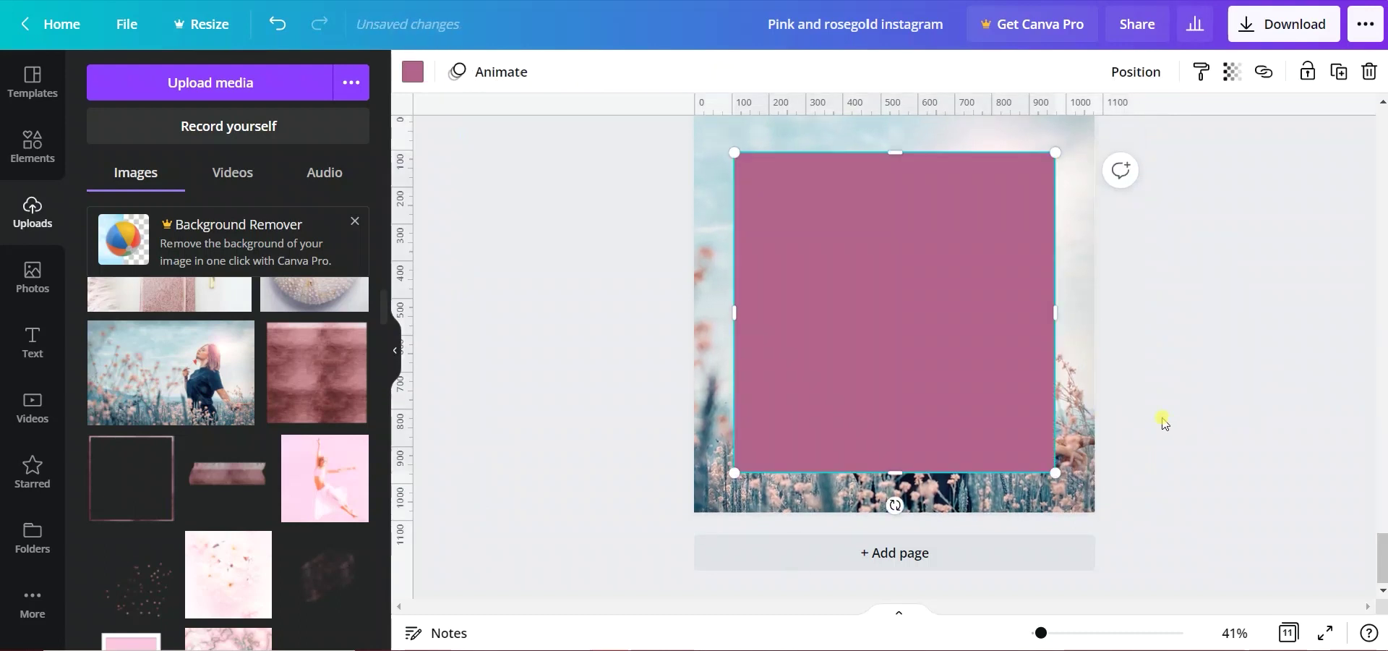
{"action": "left_click", "coordinate": [412, 72]}
{"action": "left_click", "coordinate": [155, 165]}
{"action": "scroll", "coordinate": [1049, 441], "scroll_direction": "up", "scroll_amount": 2}
{"action": "left_click_drag", "start_coordinate": [910, 434], "coordinate": [870, 394]}
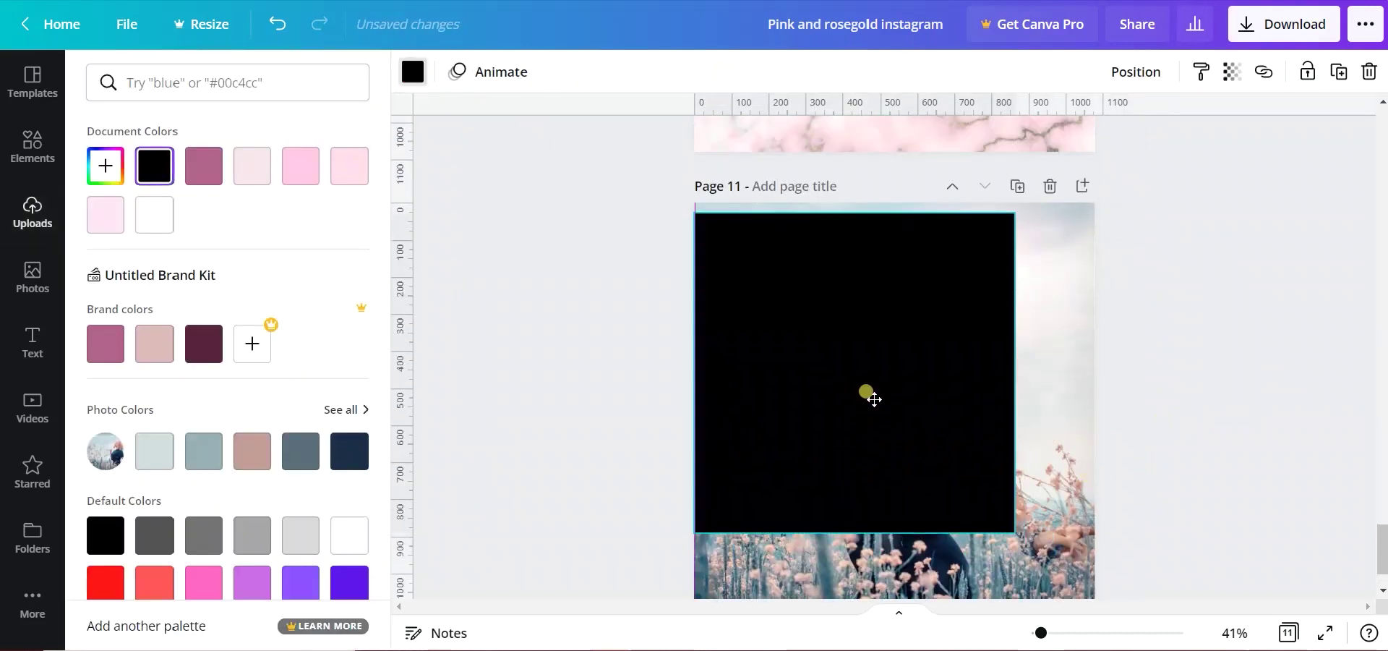
{"action": "scroll", "coordinate": [923, 395], "scroll_direction": "down", "scroll_amount": 2}
{"action": "left_click_drag", "start_coordinate": [1016, 434], "coordinate": [1093, 511]}
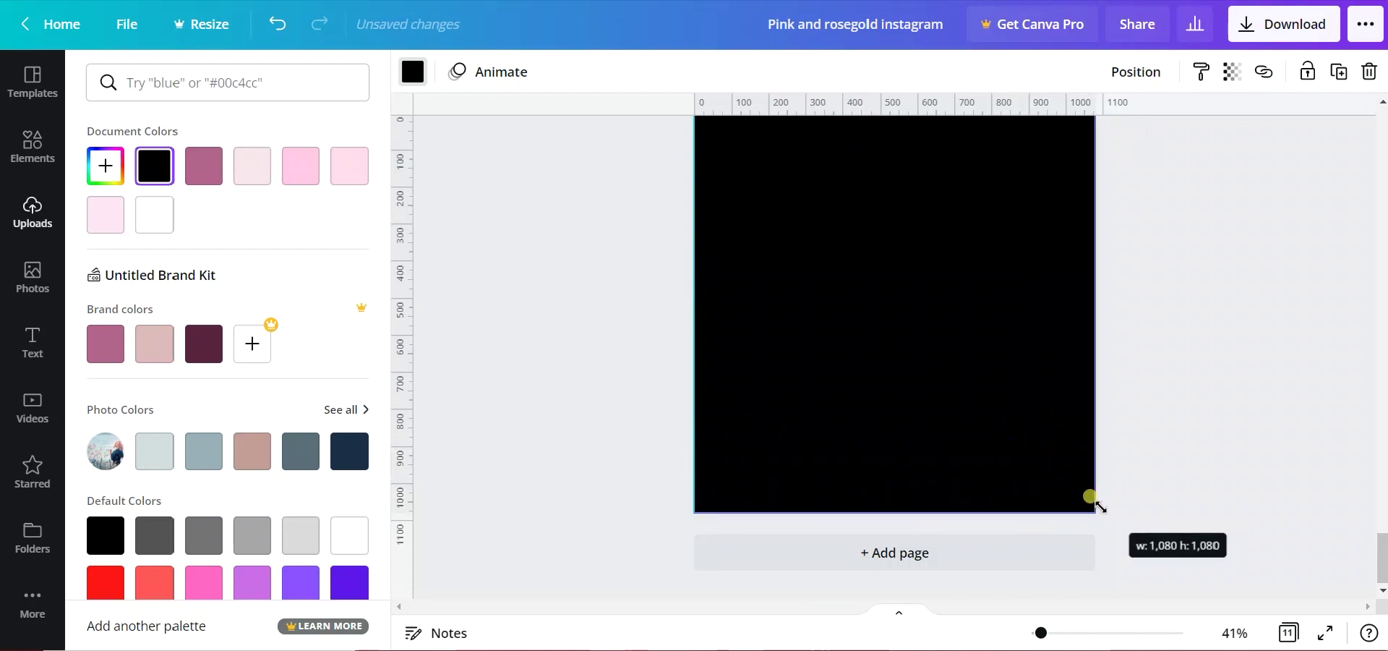
{"action": "scroll", "coordinate": [1121, 462], "scroll_direction": "up", "scroll_amount": 2}
Step: Set the black overlay's transparency to 71 to darken the photo
{"action": "left_click", "coordinate": [1232, 71]}
{"action": "left_click_drag", "start_coordinate": [1169, 126], "coordinate": [1141, 125]}
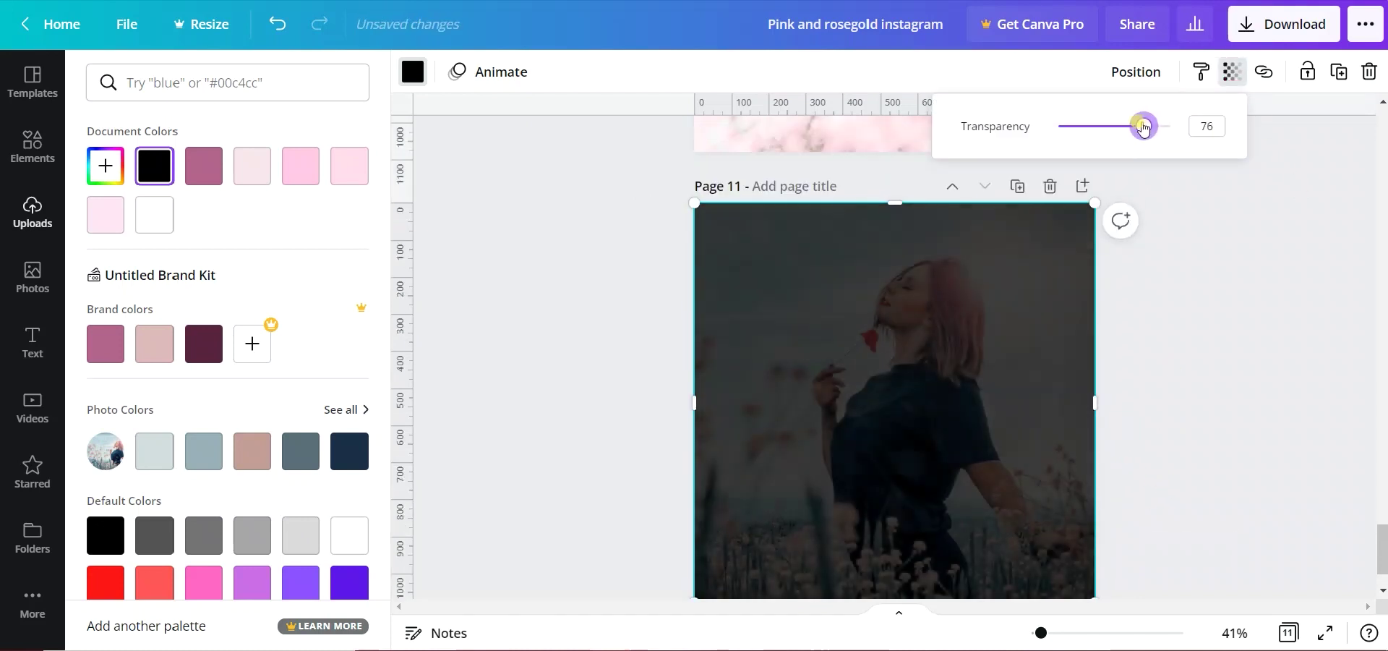
{"action": "scroll", "coordinate": [1170, 340], "scroll_direction": "down", "scroll_amount": 1}
{"action": "scroll", "coordinate": [1170, 342], "scroll_direction": "up", "scroll_amount": 1}
{"action": "key", "text": "Escape"}
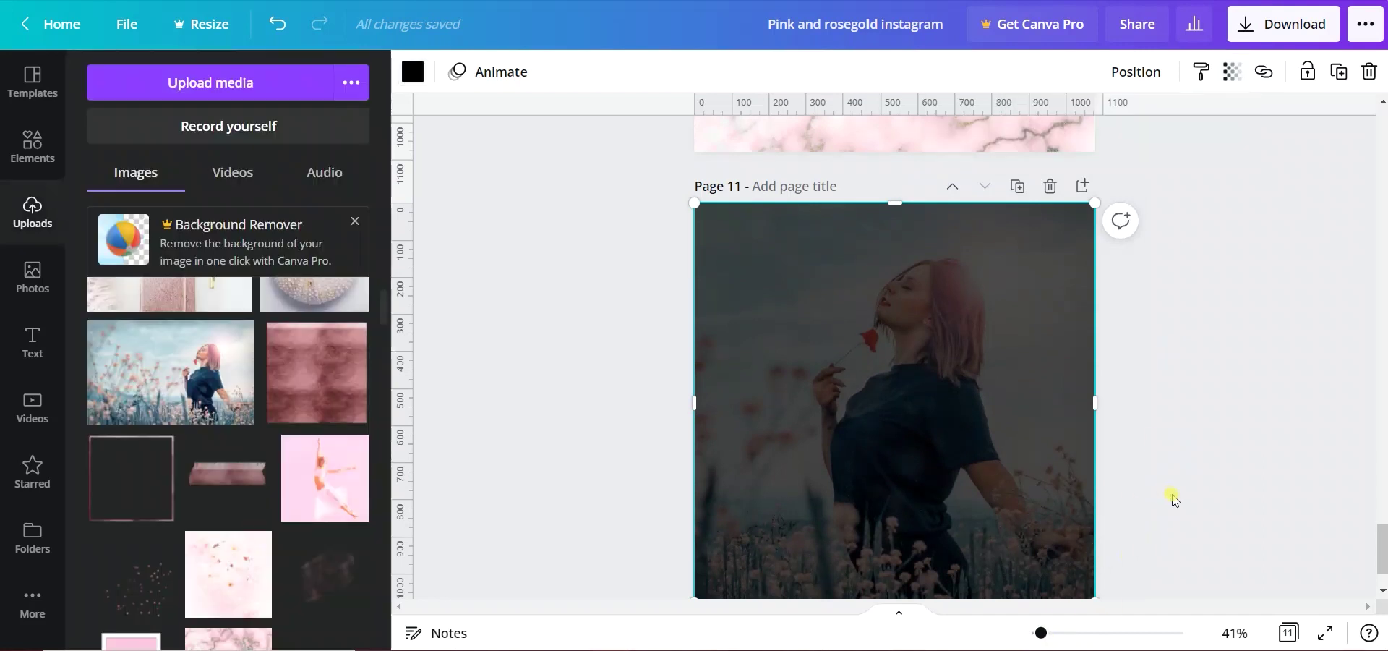
{"action": "key", "text": "Escape"}
{"action": "scroll", "coordinate": [1170, 510], "scroll_direction": "down", "scroll_amount": 1}
{"action": "left_click", "coordinate": [1188, 227]}
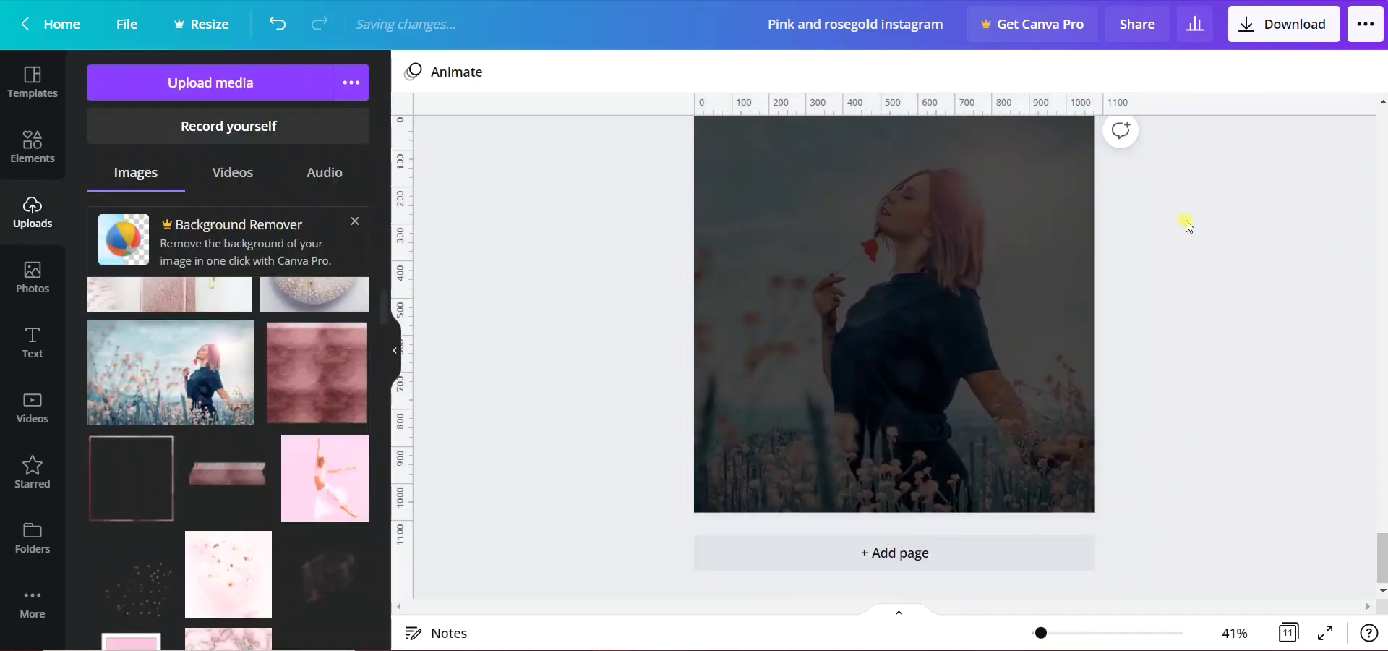
Step: Add the rose-gold frame, enlarged to about 963 px square and centred on the page
{"action": "left_click", "coordinate": [142, 496]}
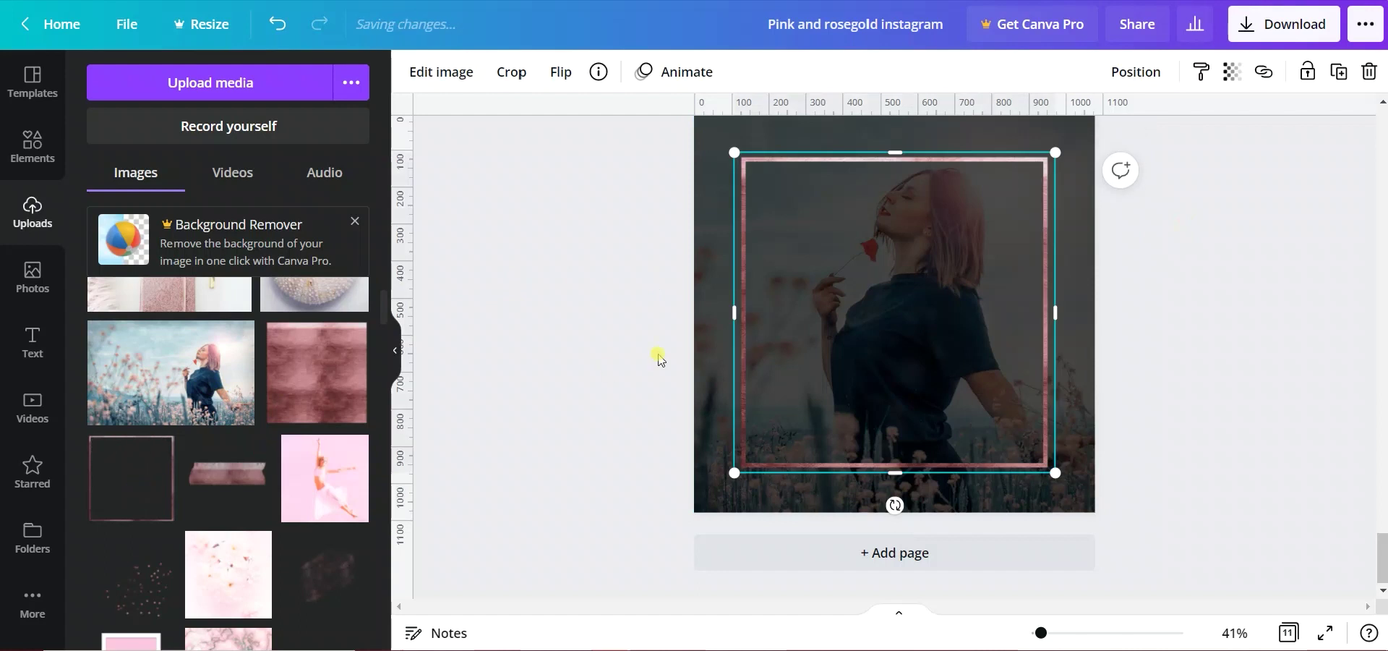
{"action": "left_click_drag", "start_coordinate": [734, 150], "coordinate": [717, 135]}
{"action": "left_click_drag", "start_coordinate": [1056, 472], "coordinate": [1073, 491]}
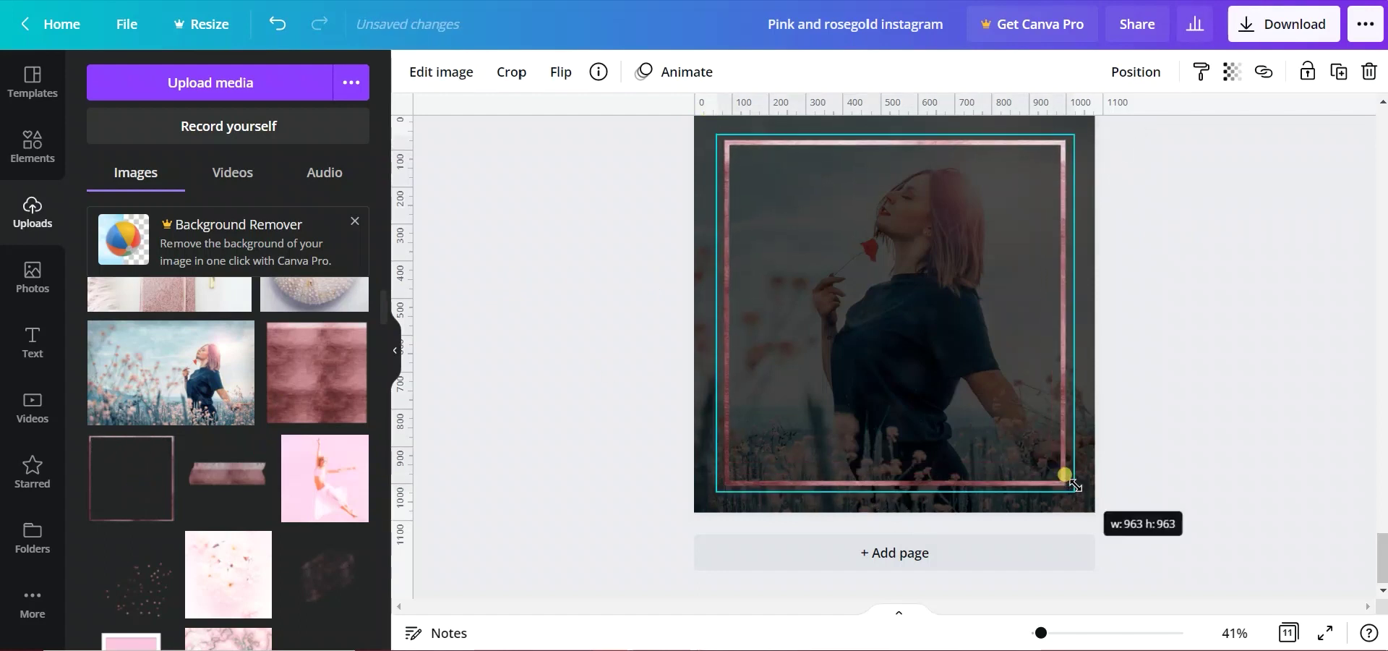
{"action": "left_click", "coordinate": [1122, 74]}
{"action": "left_click", "coordinate": [1023, 235]}
{"action": "left_click", "coordinate": [1188, 445]}
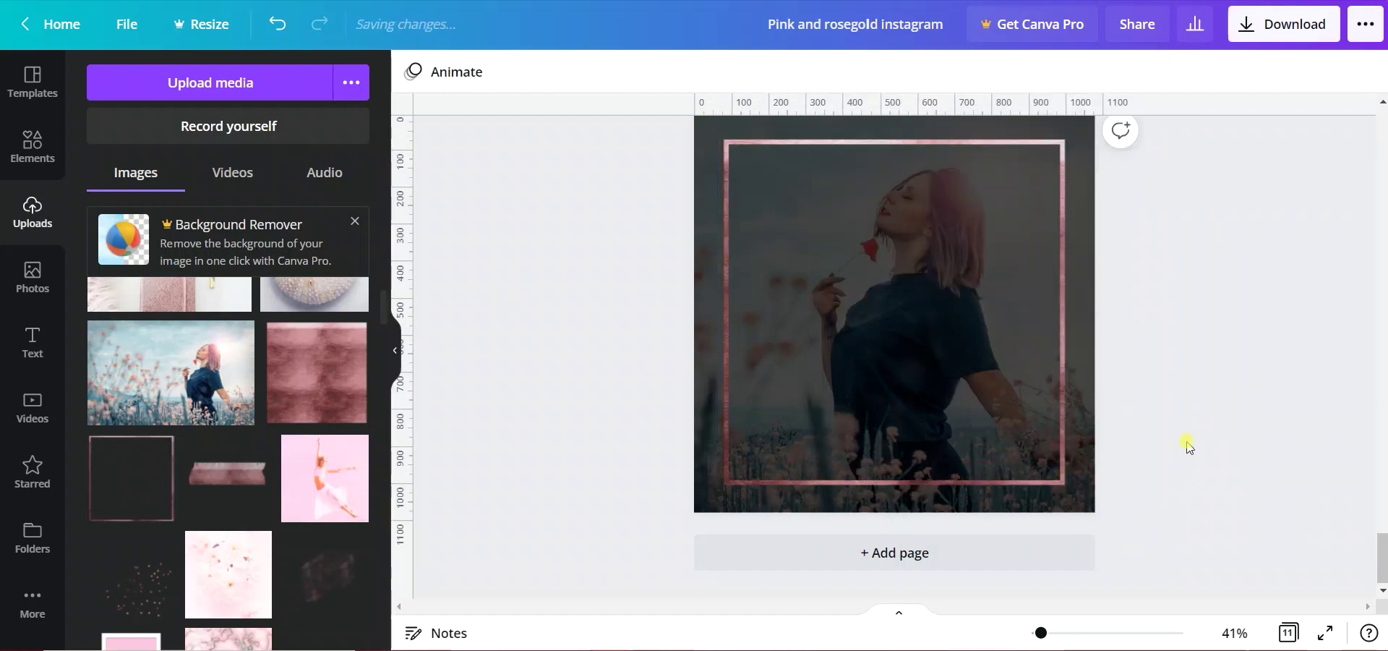
Step: Add the glitter image, trimmed and placed at the page's upper left
{"action": "left_click", "coordinate": [316, 591]}
{"action": "mouse_move", "coordinate": [914, 313]}
{"action": "left_mouse_down"}
{"action": "mouse_move", "coordinate": [1052, 404]}
{"action": "mouse_move", "coordinate": [1053, 438]}
{"action": "left_mouse_up"}
{"action": "left_click_drag", "start_coordinate": [893, 329], "coordinate": [940, 344]}
{"action": "left_click_drag", "start_coordinate": [1055, 312], "coordinate": [1056, 350]}
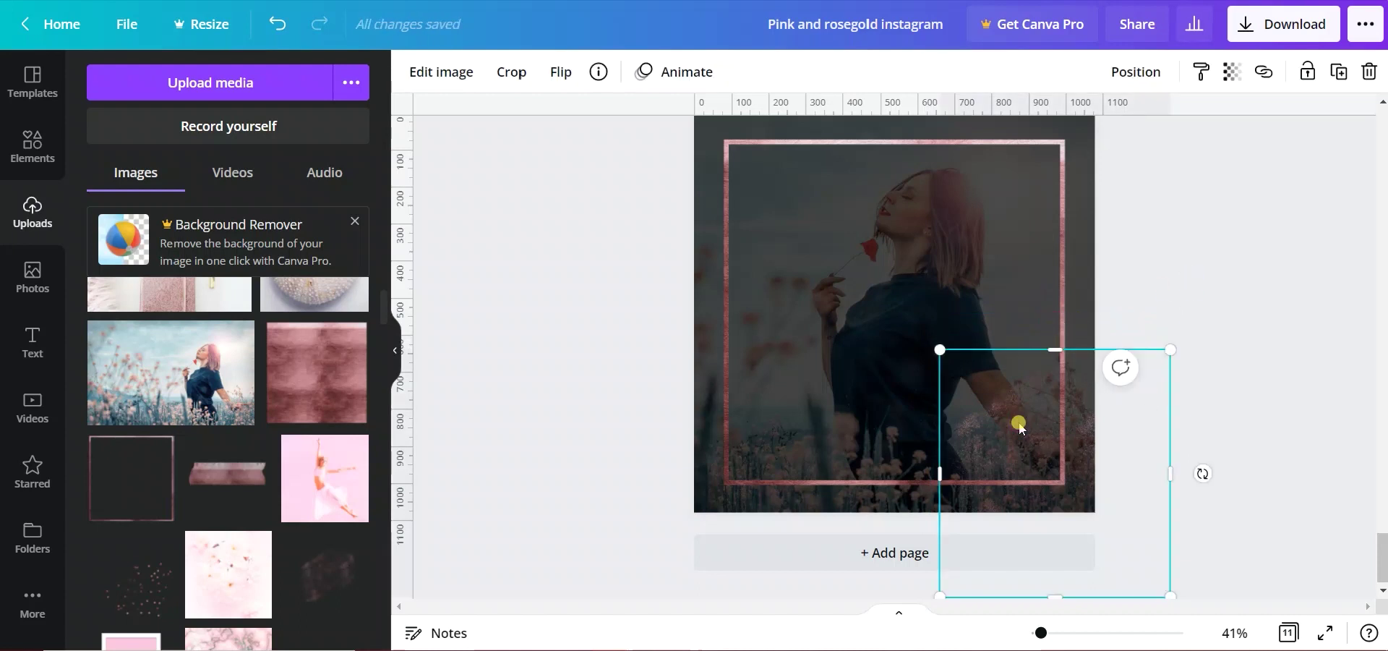
{"action": "mouse_move", "coordinate": [1020, 426]}
{"action": "left_mouse_down"}
{"action": "mouse_move", "coordinate": [697, 118]}
{"action": "mouse_move", "coordinate": [735, 146]}
{"action": "left_mouse_up"}
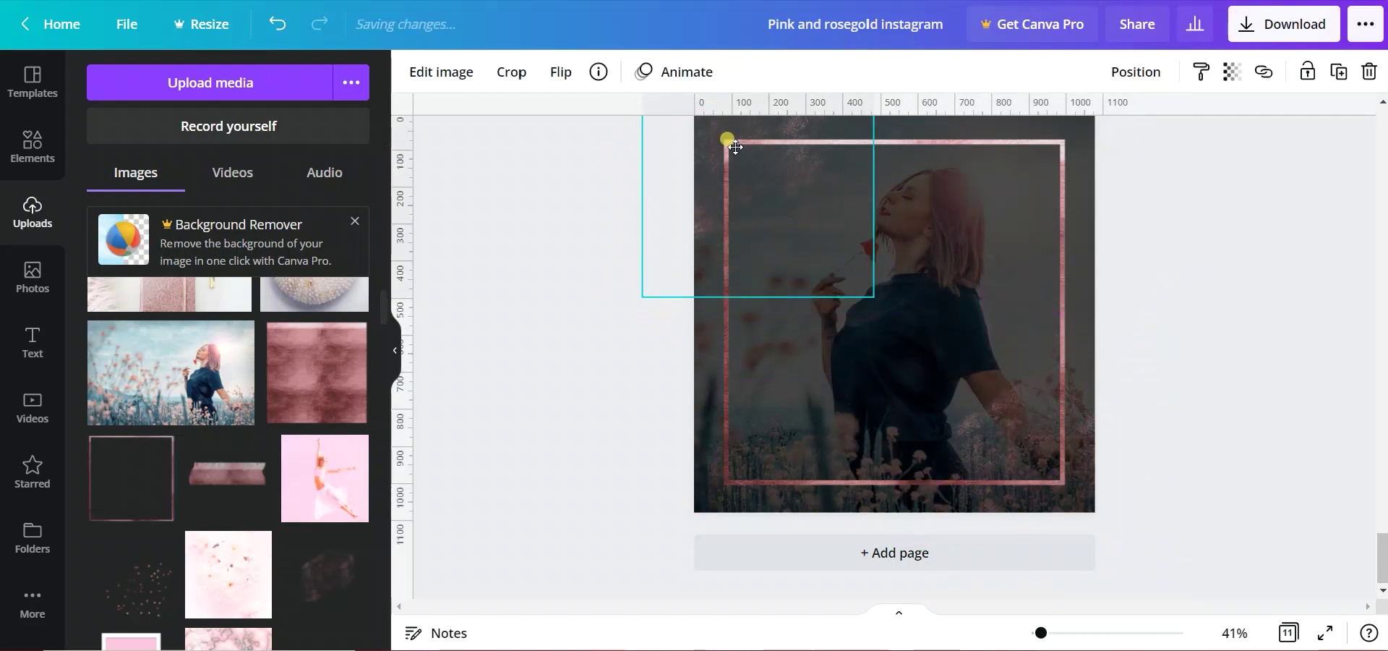
{"action": "left_click", "coordinate": [1212, 283]}
Step: Add light pink 'Dare to be' text at size 90.8 near the page centre
{"action": "key", "text": "t"}
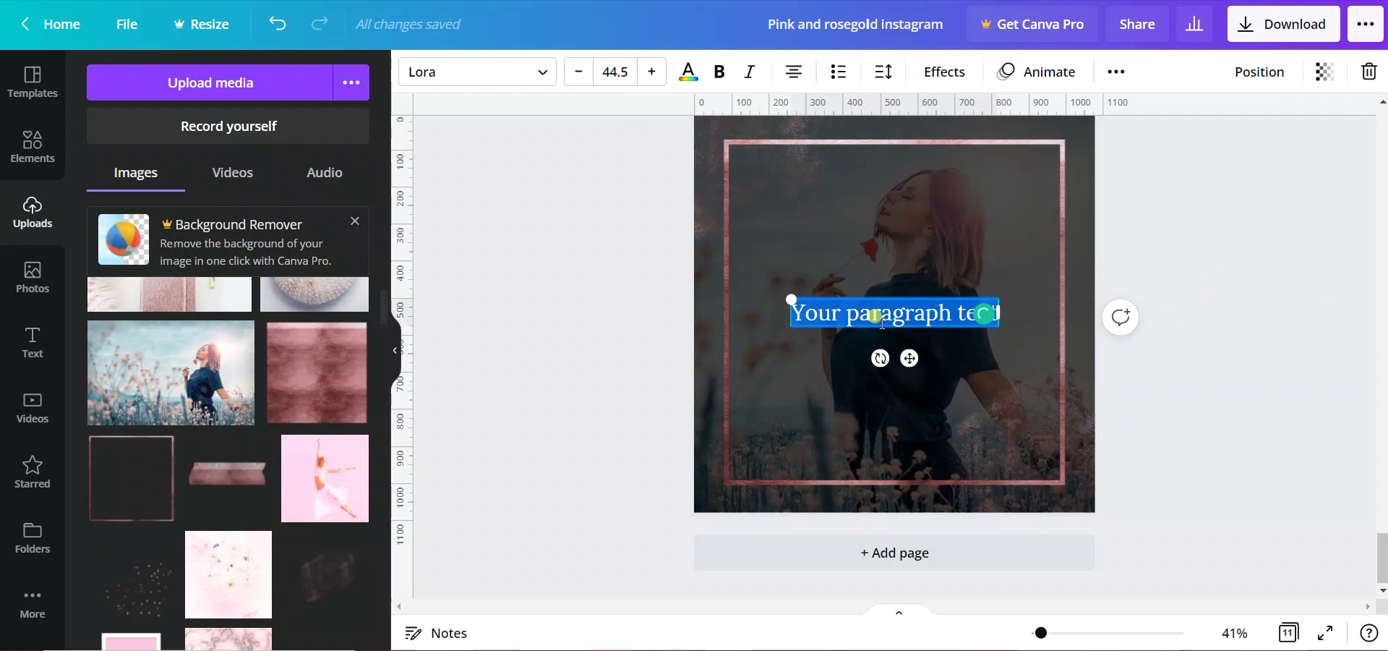
{"action": "left_click", "coordinate": [688, 71]}
{"action": "left_click", "coordinate": [313, 174]}
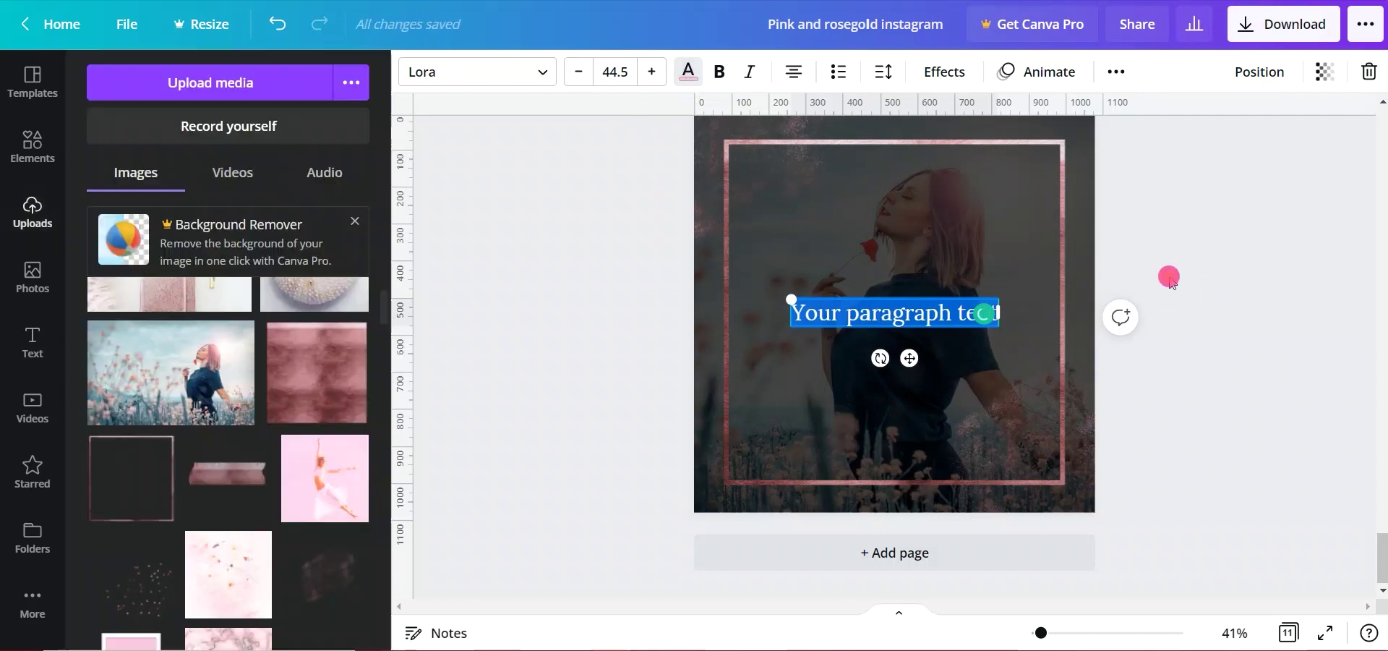
{"action": "left_click", "coordinate": [841, 302]}
{"action": "key", "text": "ctrl+a"}
{"action": "type", "text": "Dare"}
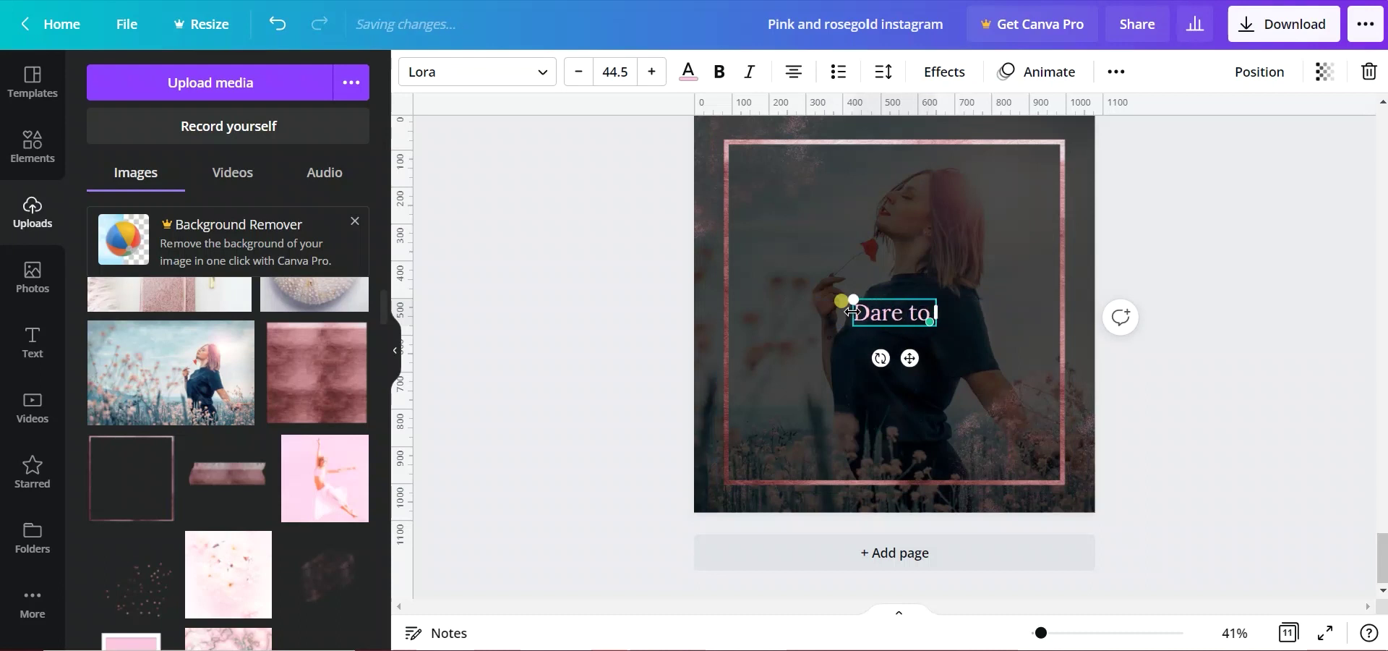
{"action": "type", "text": "be"}
{"action": "left_click_drag", "start_coordinate": [842, 300], "coordinate": [766, 282]}
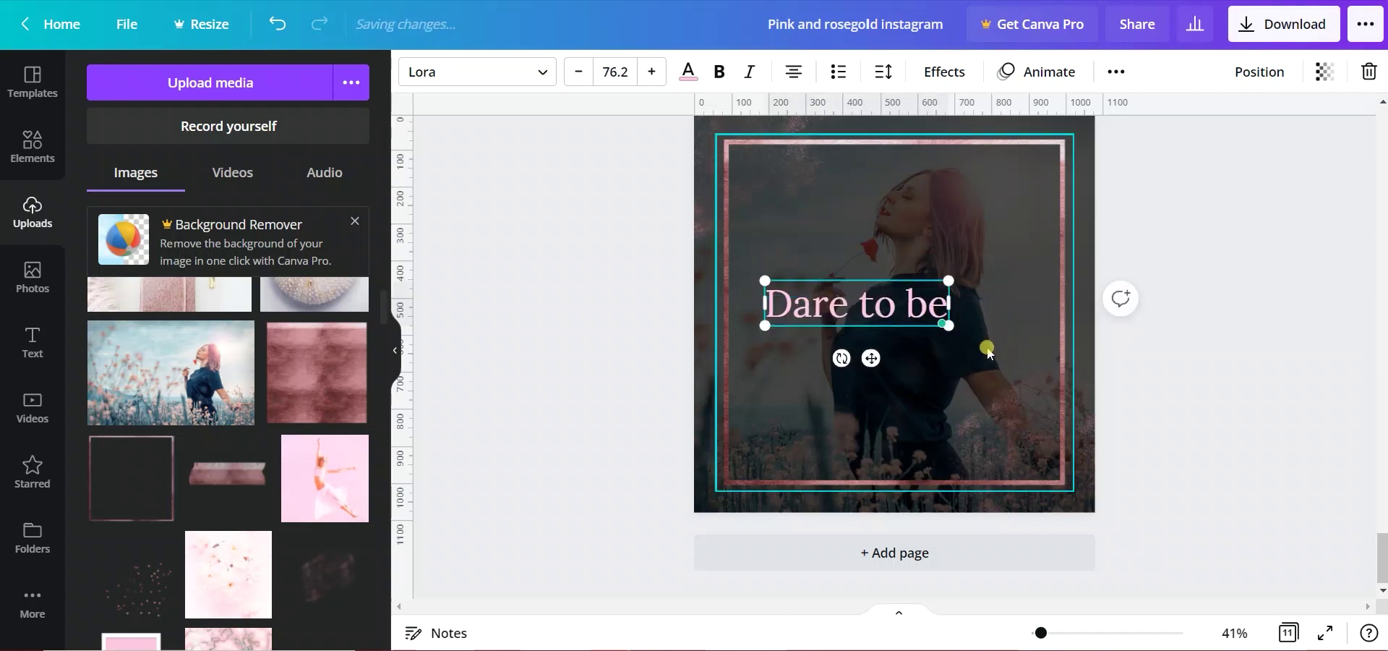
{"action": "left_click_drag", "start_coordinate": [947, 274], "coordinate": [959, 273]}
{"action": "left_click_drag", "start_coordinate": [877, 358], "coordinate": [916, 344]}
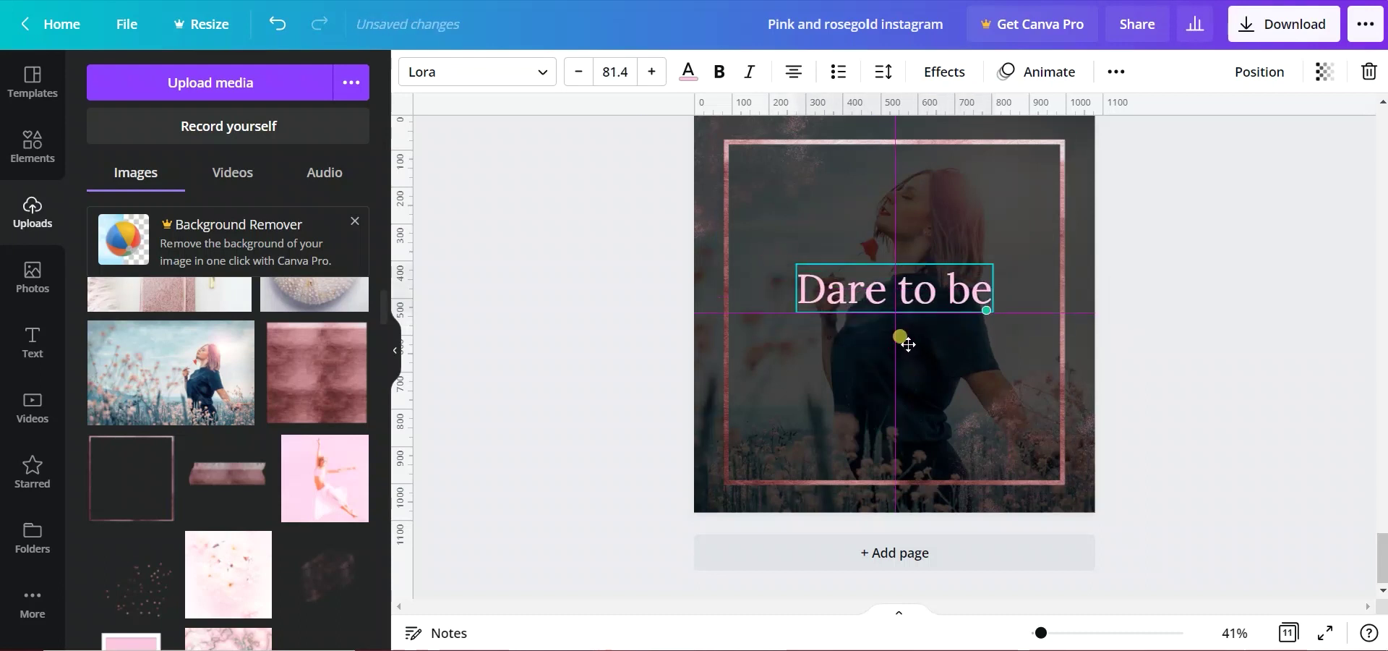
{"action": "left_click_drag", "start_coordinate": [805, 263], "coordinate": [784, 257]}
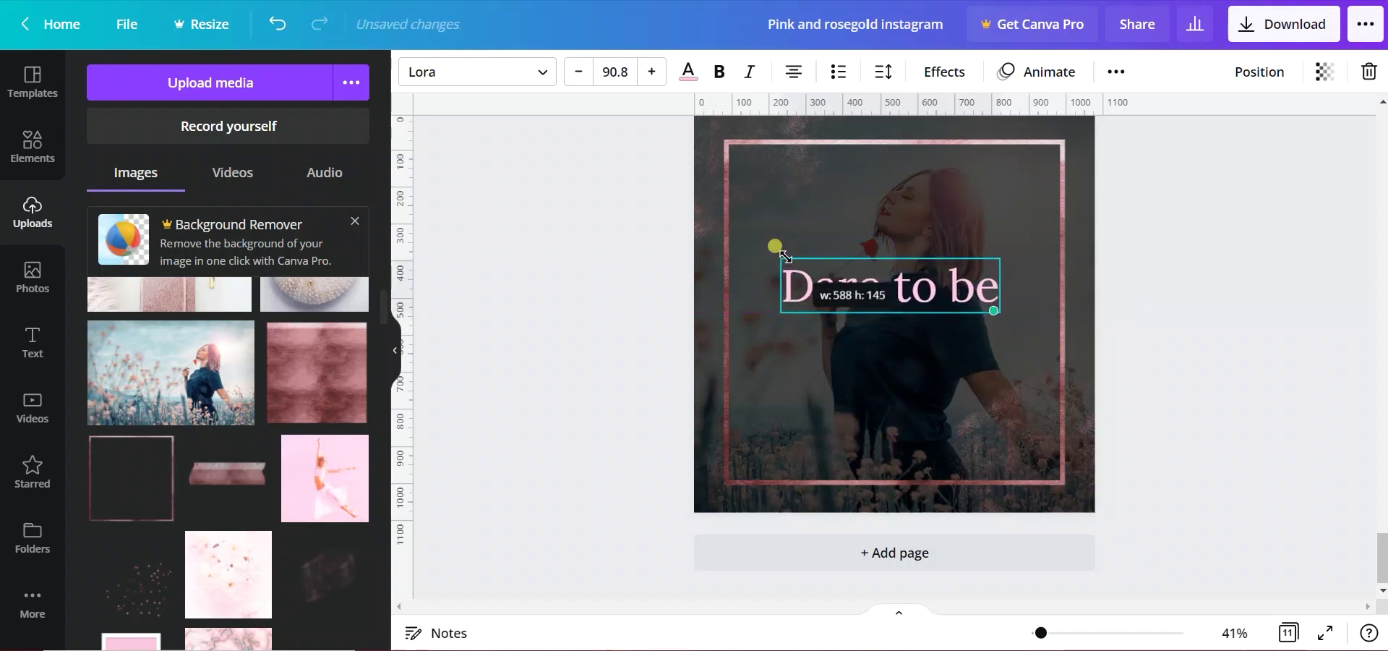
Step: Add 'different' below it in Amsterdam Four, enlarged, then add blank page 12
{"action": "left_click_drag", "start_coordinate": [909, 344], "coordinate": [911, 399]}
{"action": "left_click", "coordinate": [900, 340]}
{"action": "triple_click", "coordinate": [877, 343]}
{"action": "type", "text": "di"}
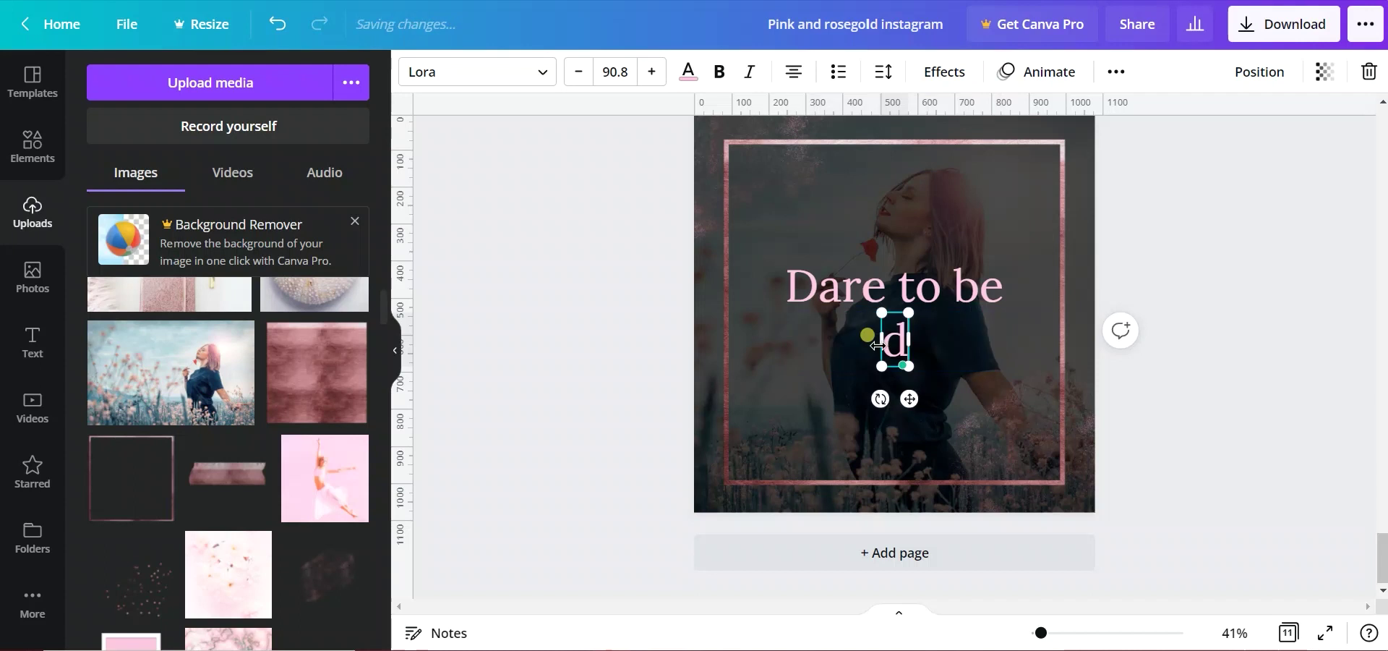
{"action": "type", "text": "fferent"}
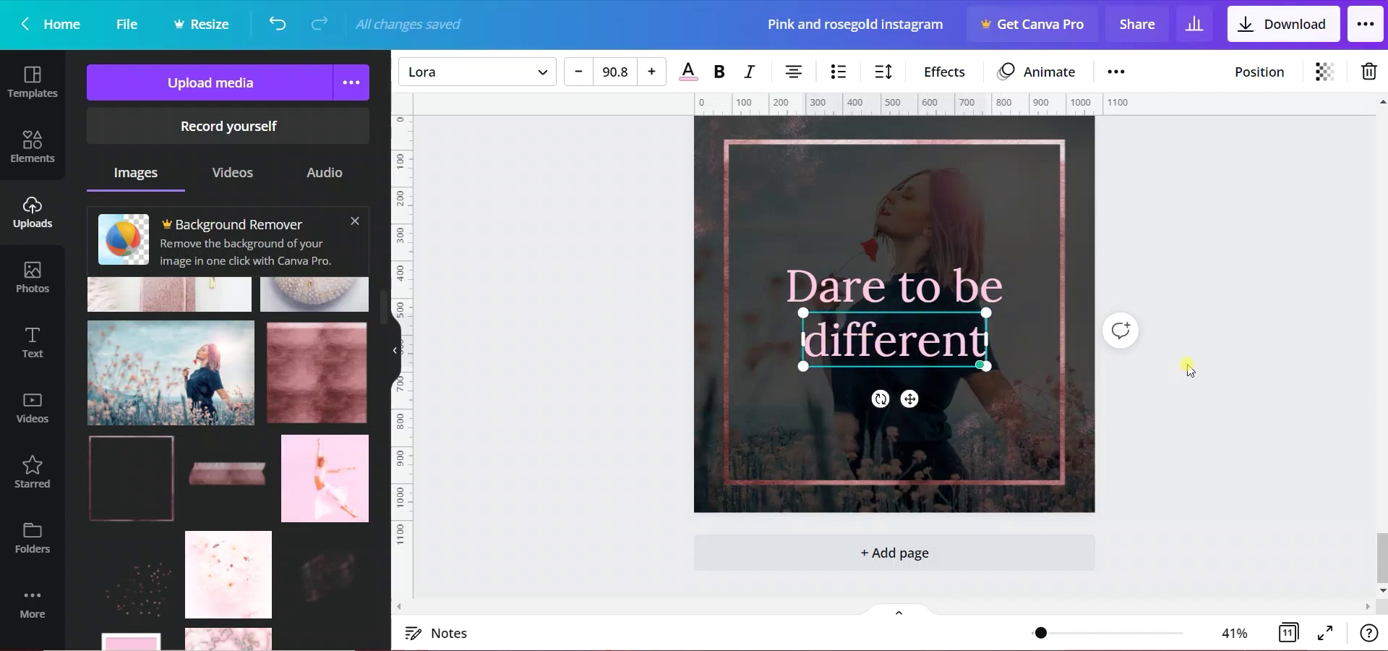
{"action": "left_click", "coordinate": [463, 71]}
{"action": "left_click", "coordinate": [141, 127]}
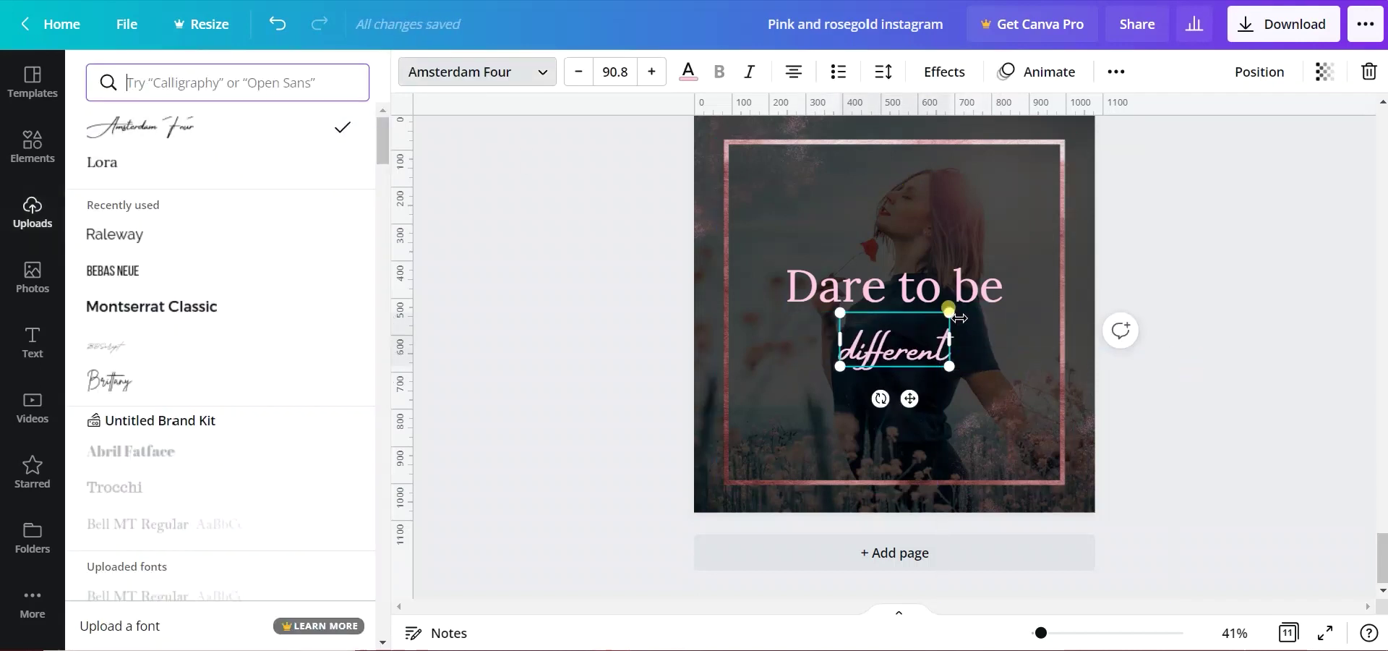
{"action": "left_click_drag", "start_coordinate": [959, 318], "coordinate": [953, 318]}
{"action": "left_click_drag", "start_coordinate": [948, 363], "coordinate": [1016, 397]}
{"action": "left_click", "coordinate": [1220, 321]}
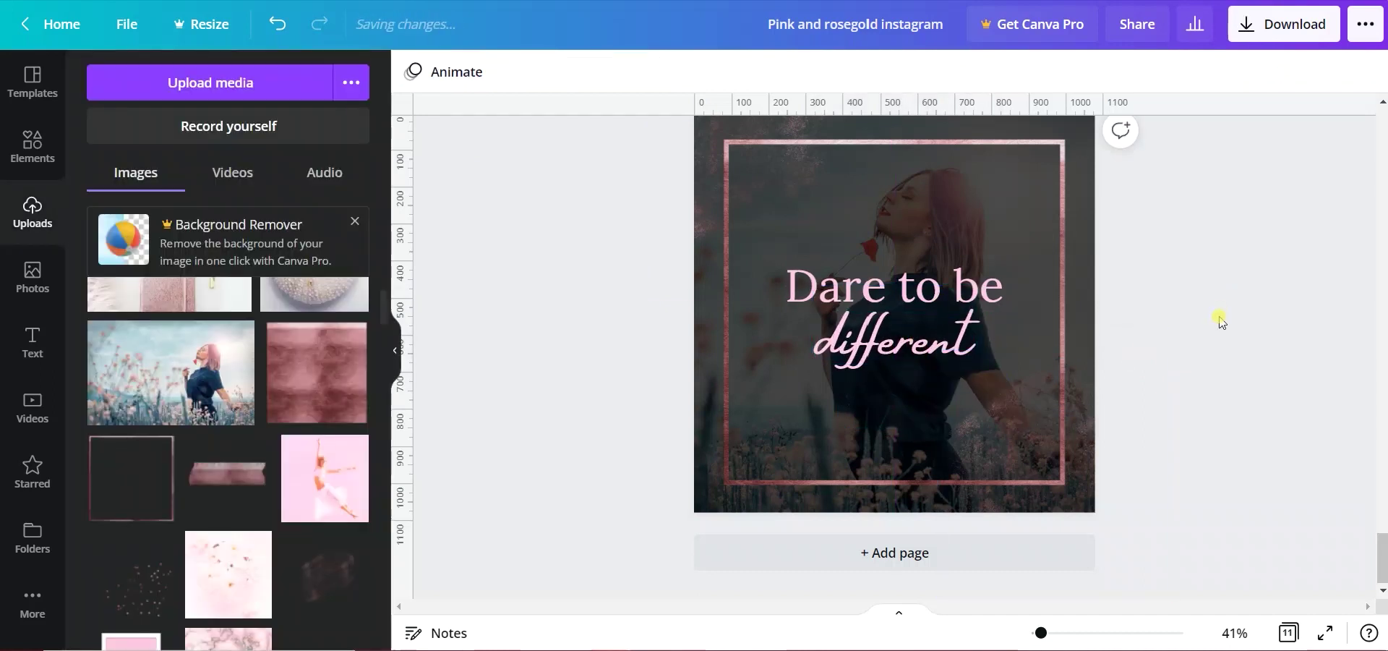
{"action": "key", "text": "ctrl+Return"}
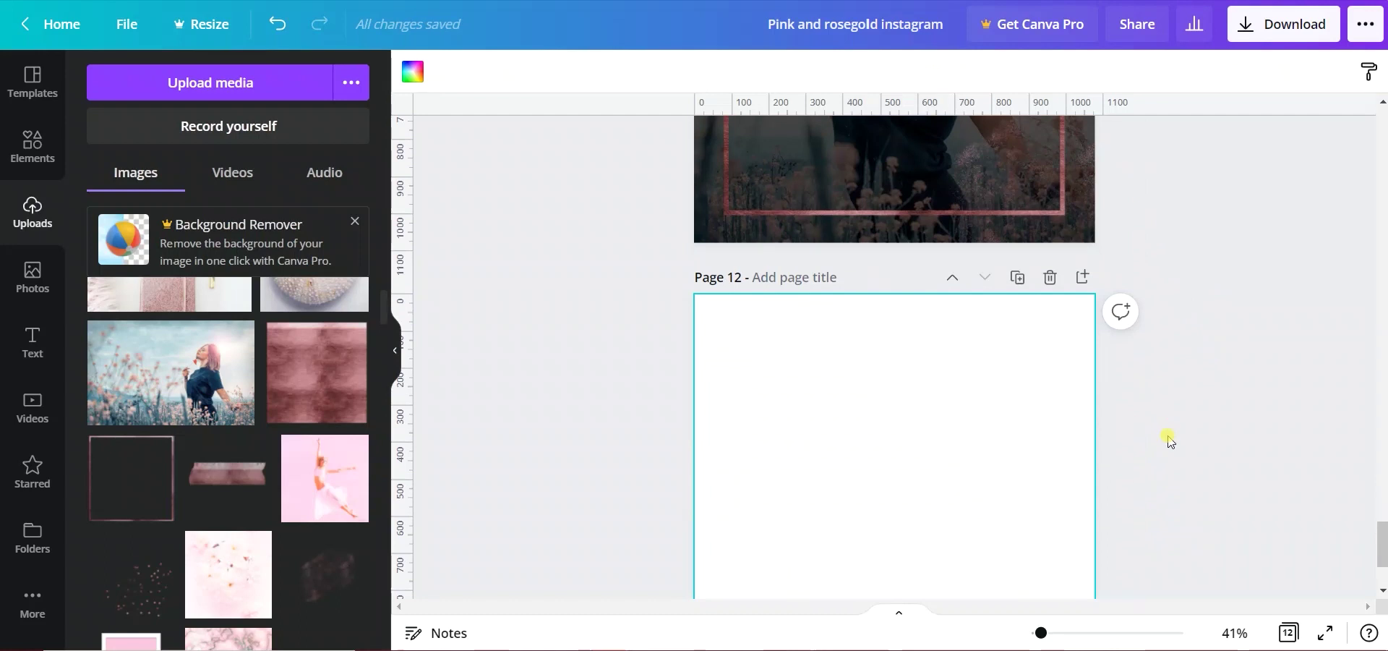
Step: Paste a square onto blank page 12 and stretch it to cover the page
{"action": "scroll", "coordinate": [1169, 456], "scroll_direction": "up", "scroll_amount": 10}
{"action": "scroll", "coordinate": [1169, 481], "scroll_direction": "up", "scroll_amount": 10}
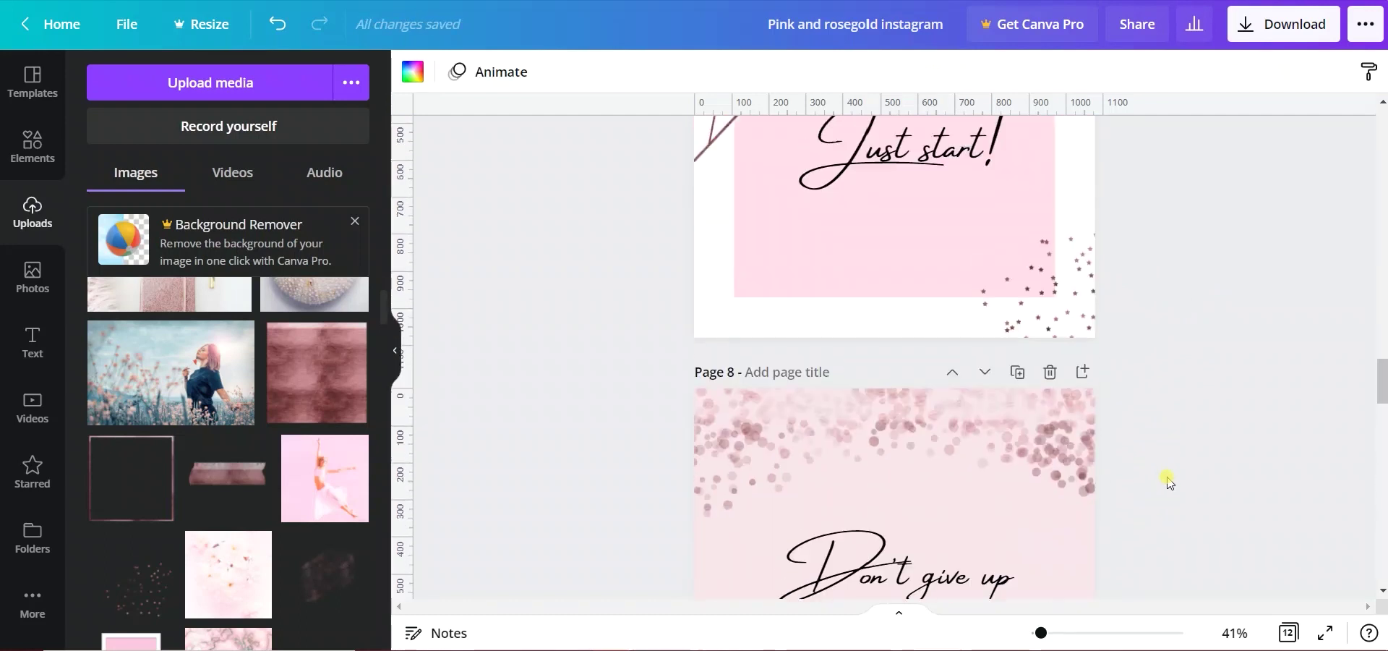
{"action": "scroll", "coordinate": [1169, 480], "scroll_direction": "up", "scroll_amount": 5}
{"action": "scroll", "coordinate": [1169, 480], "scroll_direction": "up", "scroll_amount": 5}
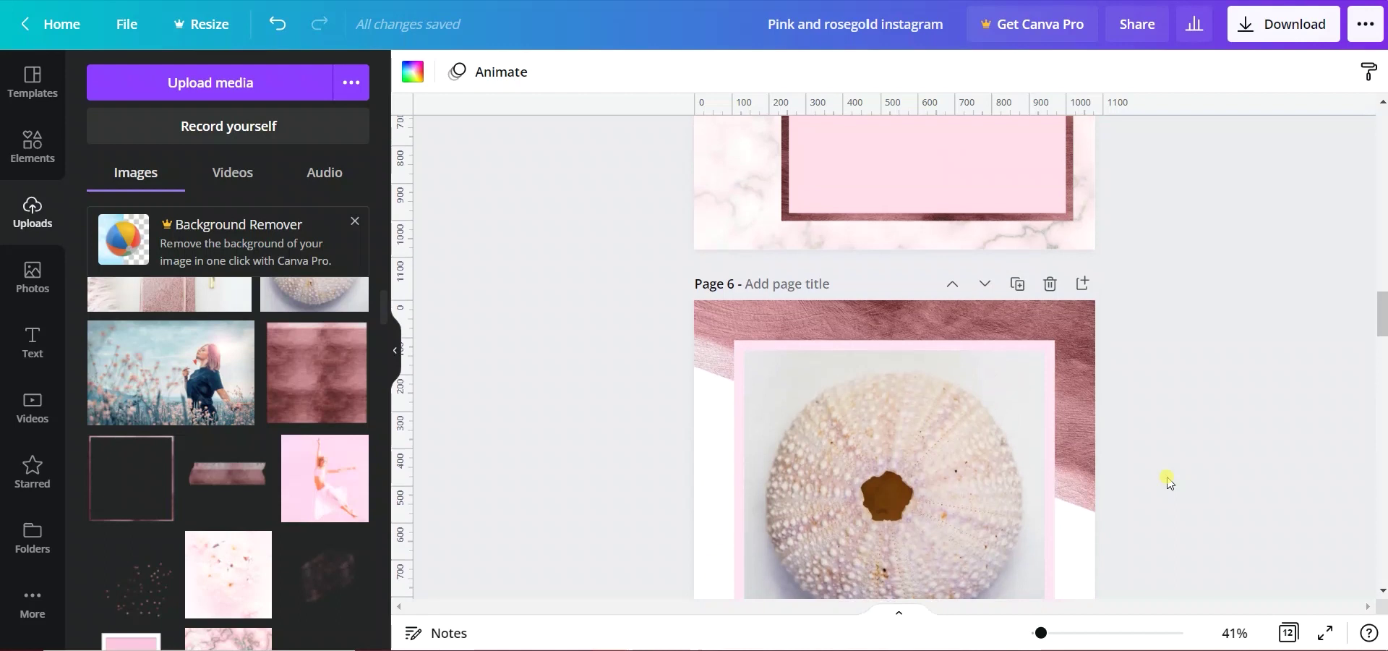
{"action": "scroll", "coordinate": [1169, 481], "scroll_direction": "up", "scroll_amount": 5}
{"action": "scroll", "coordinate": [1169, 481], "scroll_direction": "up", "scroll_amount": 5}
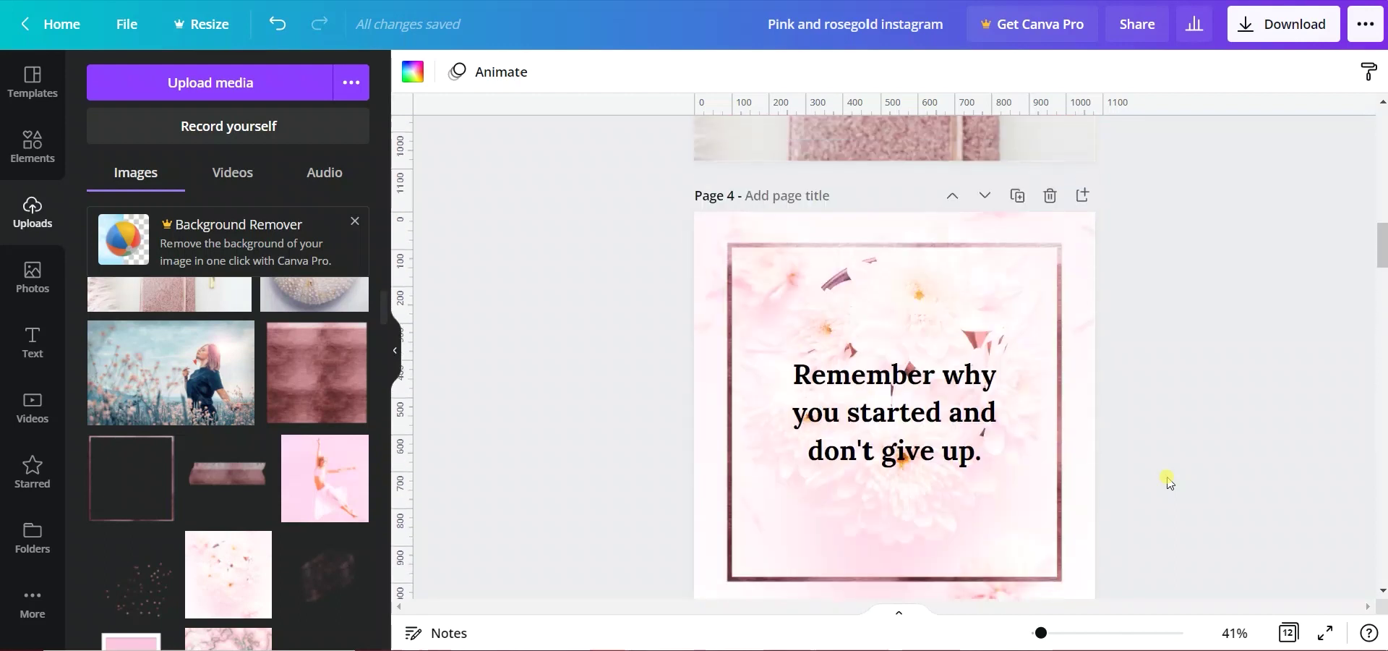
{"action": "scroll", "coordinate": [1170, 481], "scroll_direction": "up", "scroll_amount": 5}
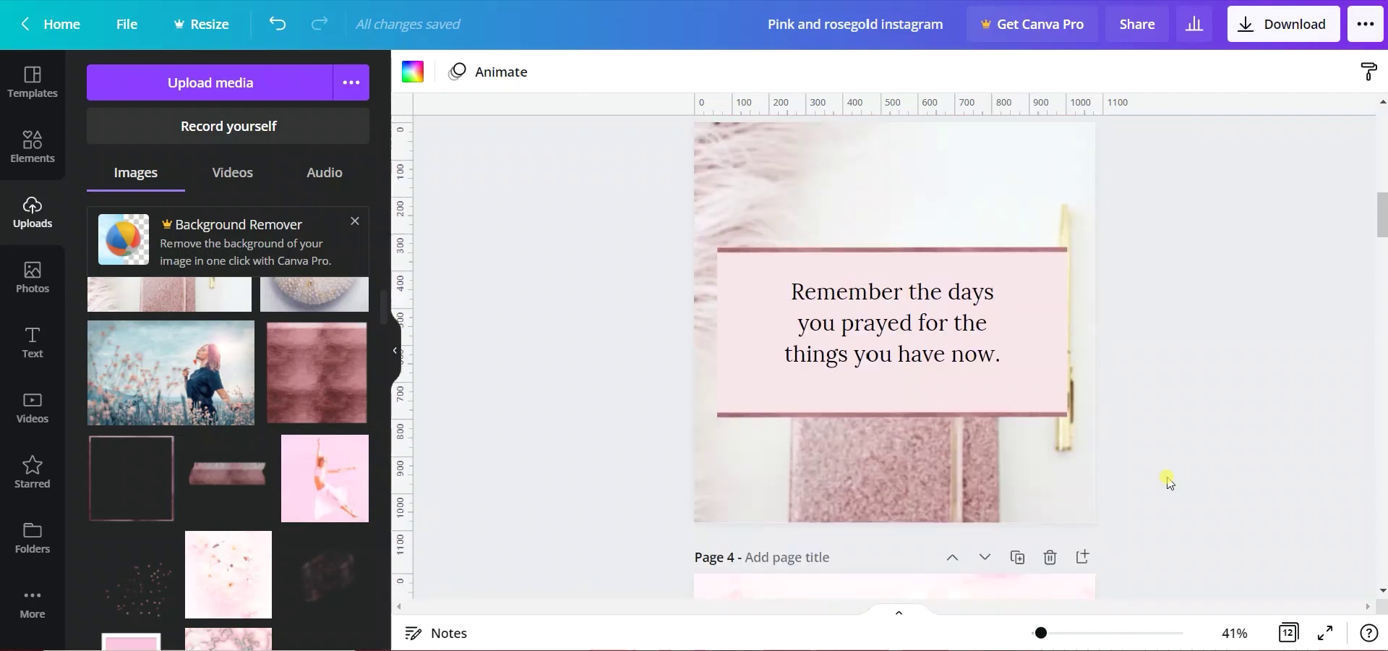
{"action": "scroll", "coordinate": [1169, 481], "scroll_direction": "down", "scroll_amount": 5}
{"action": "scroll", "coordinate": [1169, 481], "scroll_direction": "down", "scroll_amount": 5}
{"action": "left_click_drag", "start_coordinate": [1382, 336], "coordinate": [1383, 578]}
{"action": "left_click", "coordinate": [883, 407]}
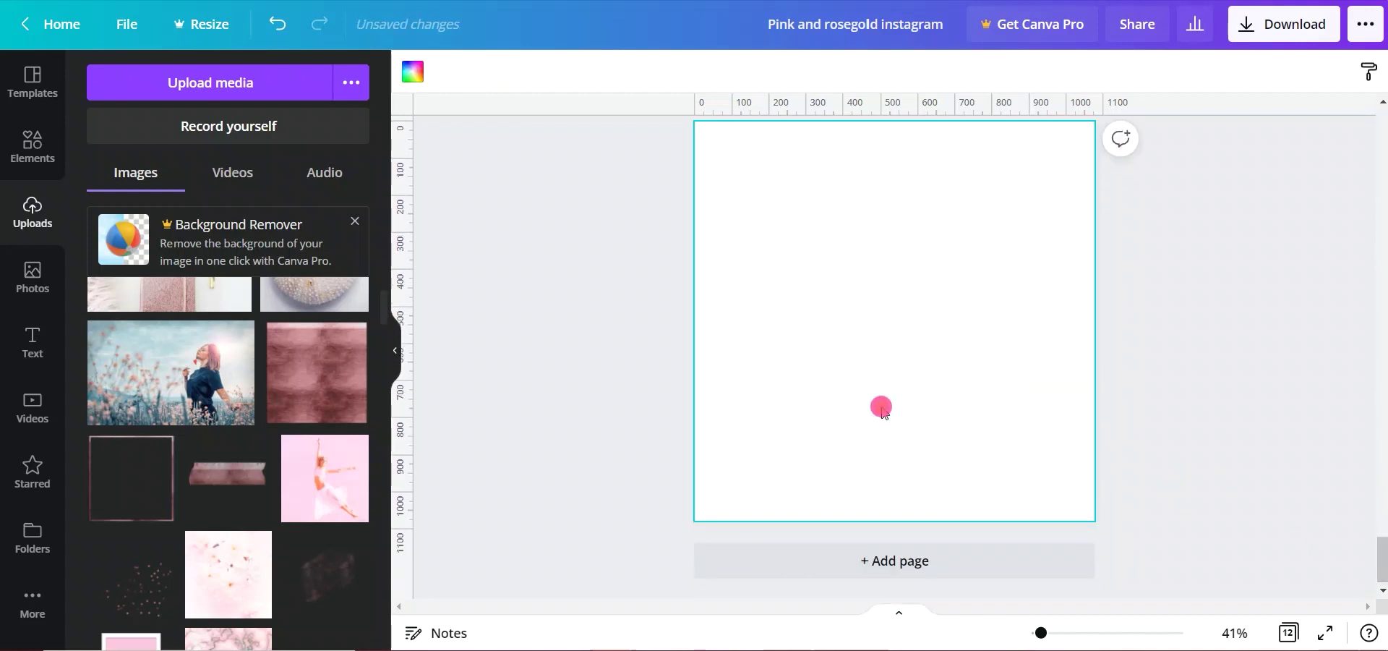
{"action": "key", "text": "ctrl+v"}
{"action": "left_click_drag", "start_coordinate": [858, 227], "coordinate": [831, 211]}
{"action": "mouse_move", "coordinate": [1006, 405]}
{"action": "left_mouse_down"}
{"action": "mouse_move", "coordinate": [1094, 491]}
{"action": "mouse_move", "coordinate": [1096, 520]}
{"action": "left_mouse_up"}
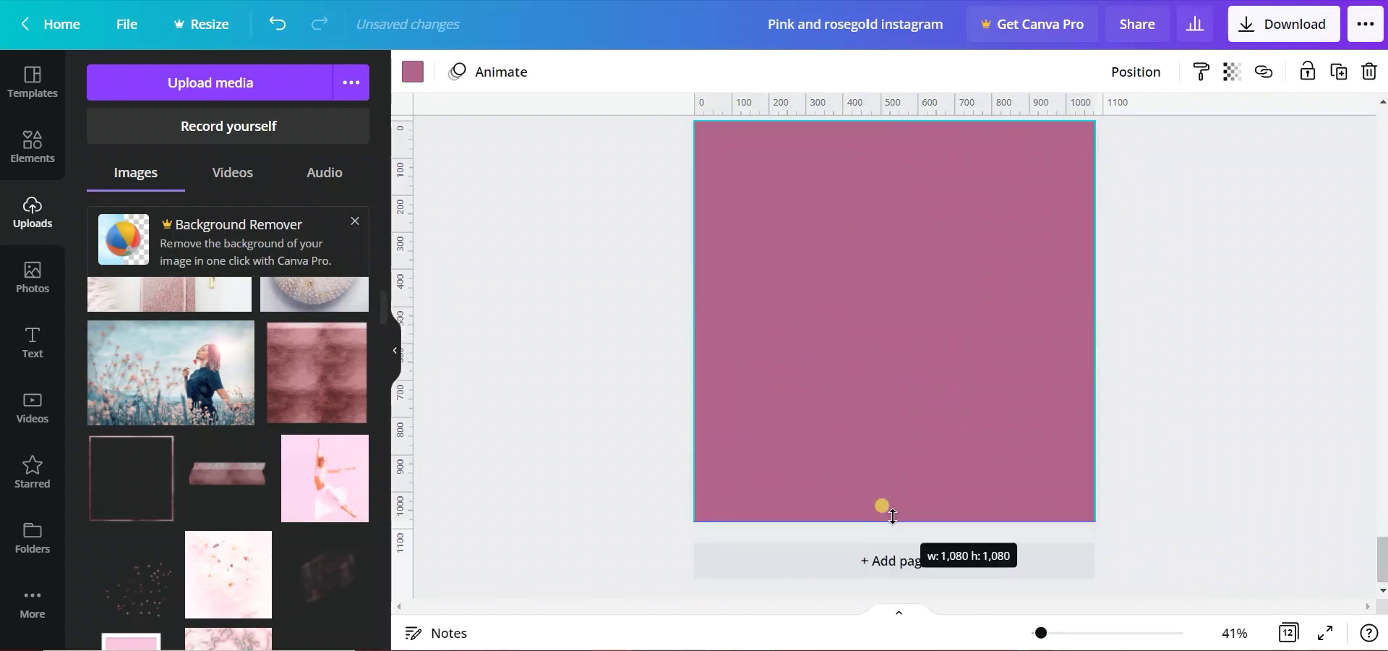
Step: Undo the light pink fill and reshape the mauve square into a wider, shorter rectangle
{"action": "left_click", "coordinate": [412, 71]}
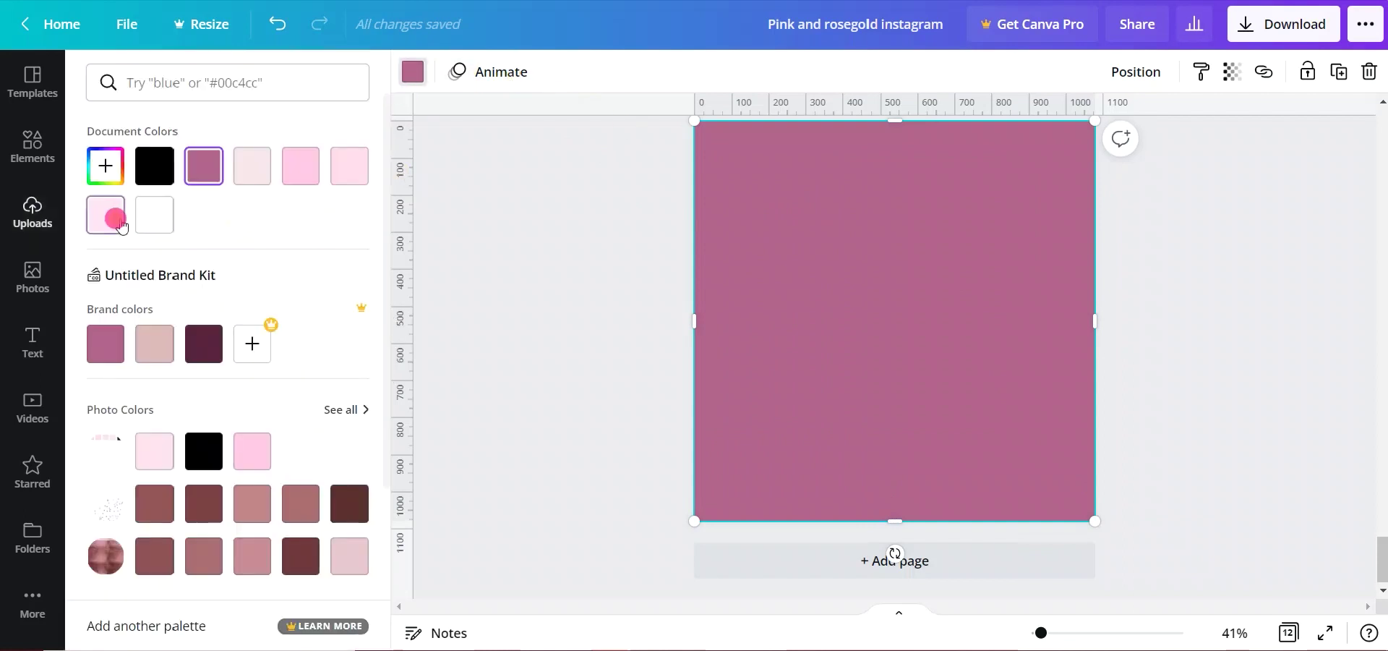
{"action": "left_click", "coordinate": [116, 217]}
{"action": "left_click", "coordinate": [1164, 345]}
{"action": "key", "text": "ctrl+z"}
{"action": "key", "text": "ctrl+z"}
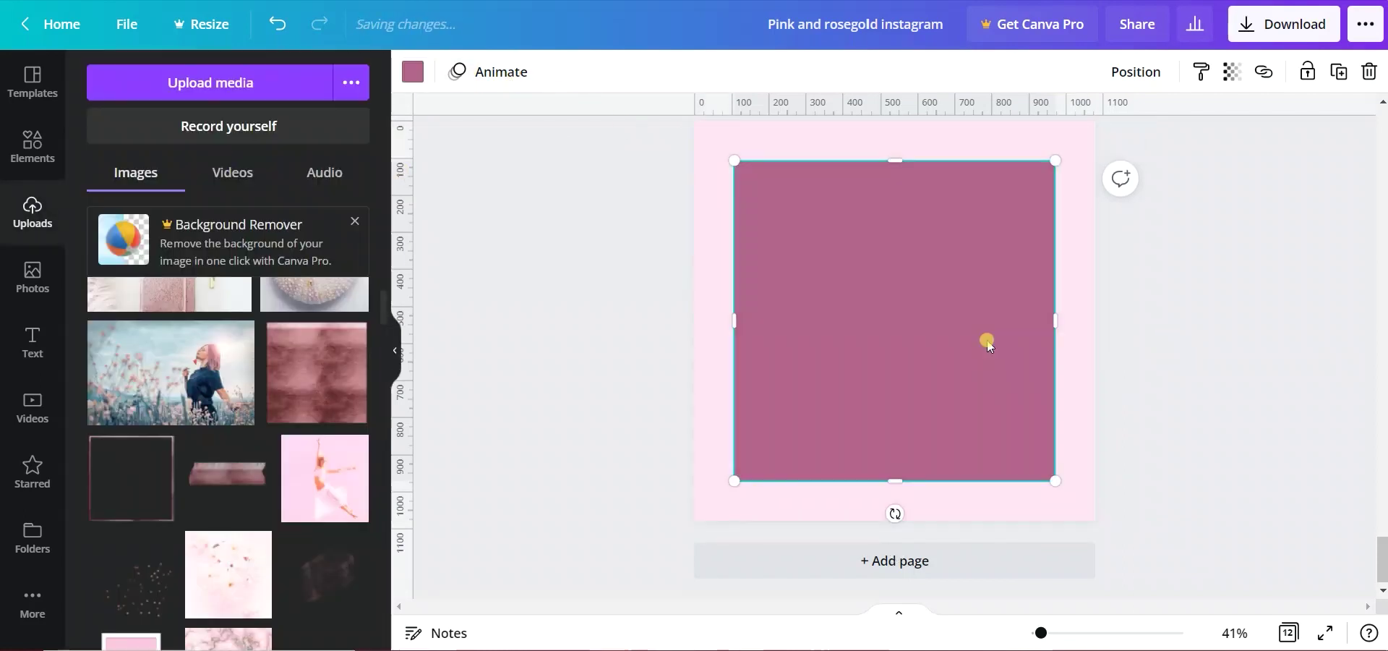
{"action": "left_click_drag", "start_coordinate": [913, 470], "coordinate": [905, 381]}
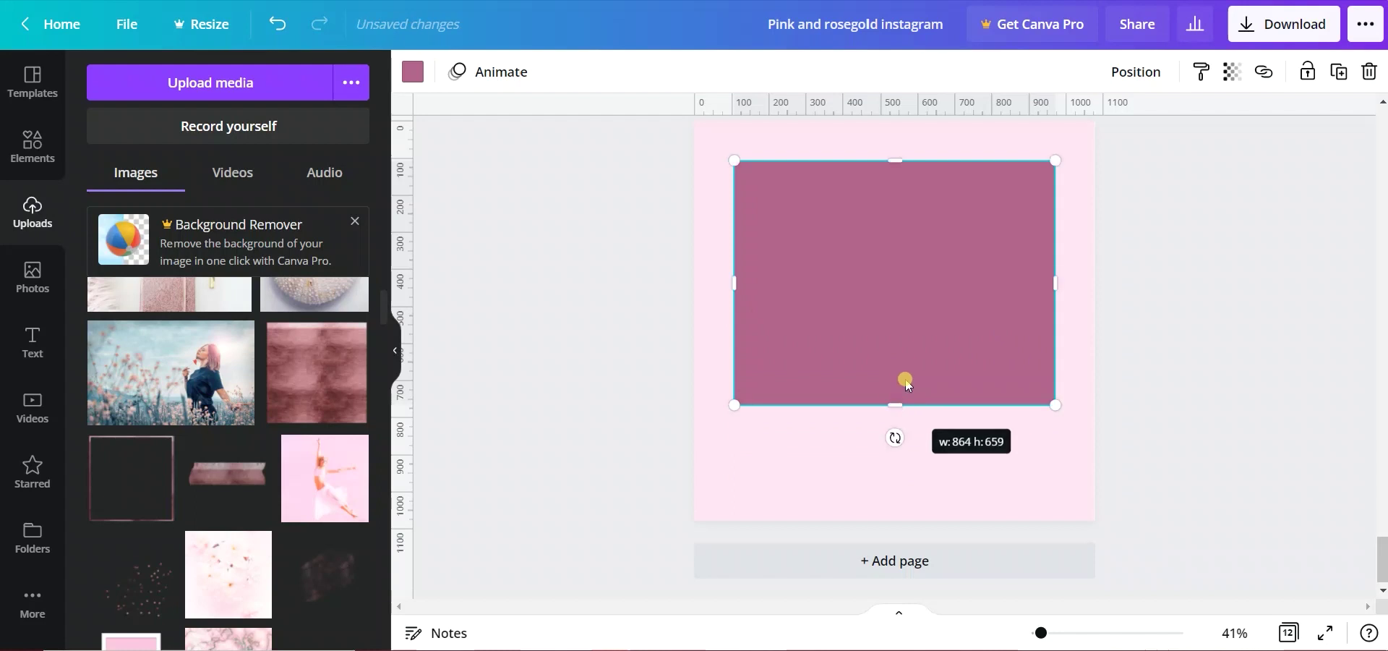
{"action": "left_click_drag", "start_coordinate": [895, 304], "coordinate": [896, 319]}
{"action": "left_click_drag", "start_coordinate": [1055, 296], "coordinate": [1061, 296]}
Step: Colour the rectangle black
{"action": "left_click", "coordinate": [412, 71]}
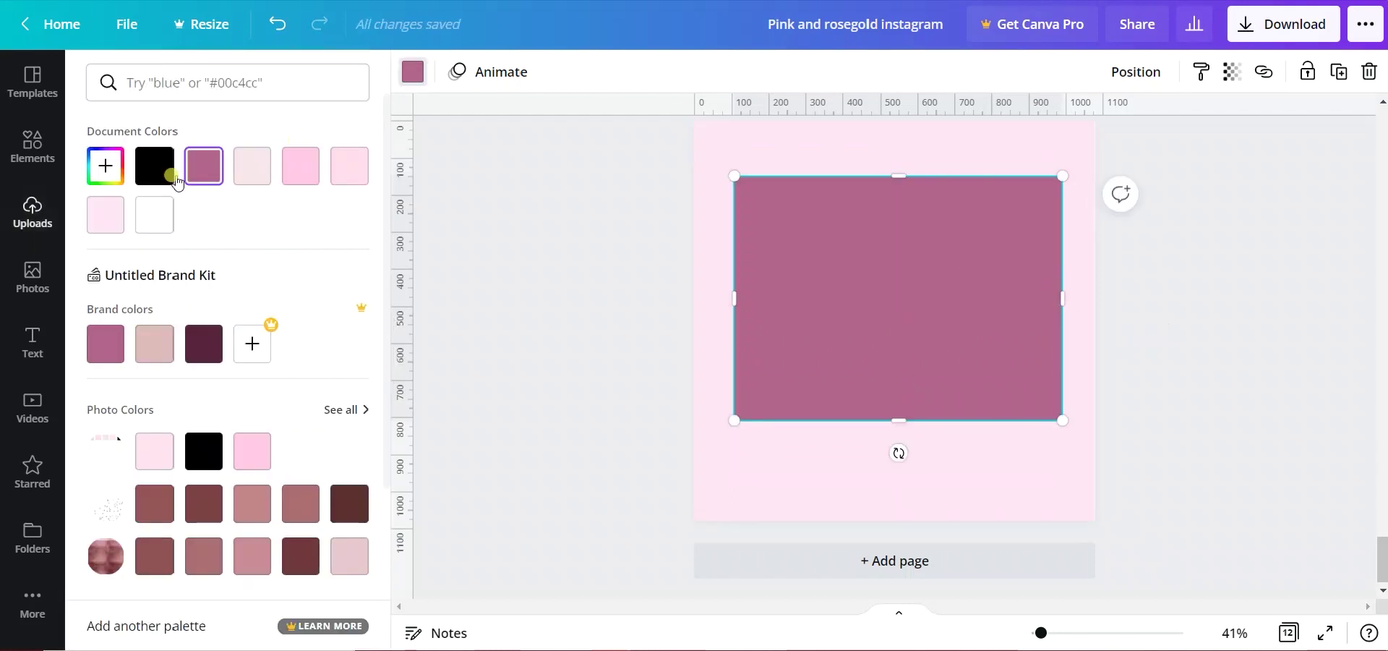
{"action": "left_click", "coordinate": [155, 165]}
{"action": "left_click", "coordinate": [1154, 291]}
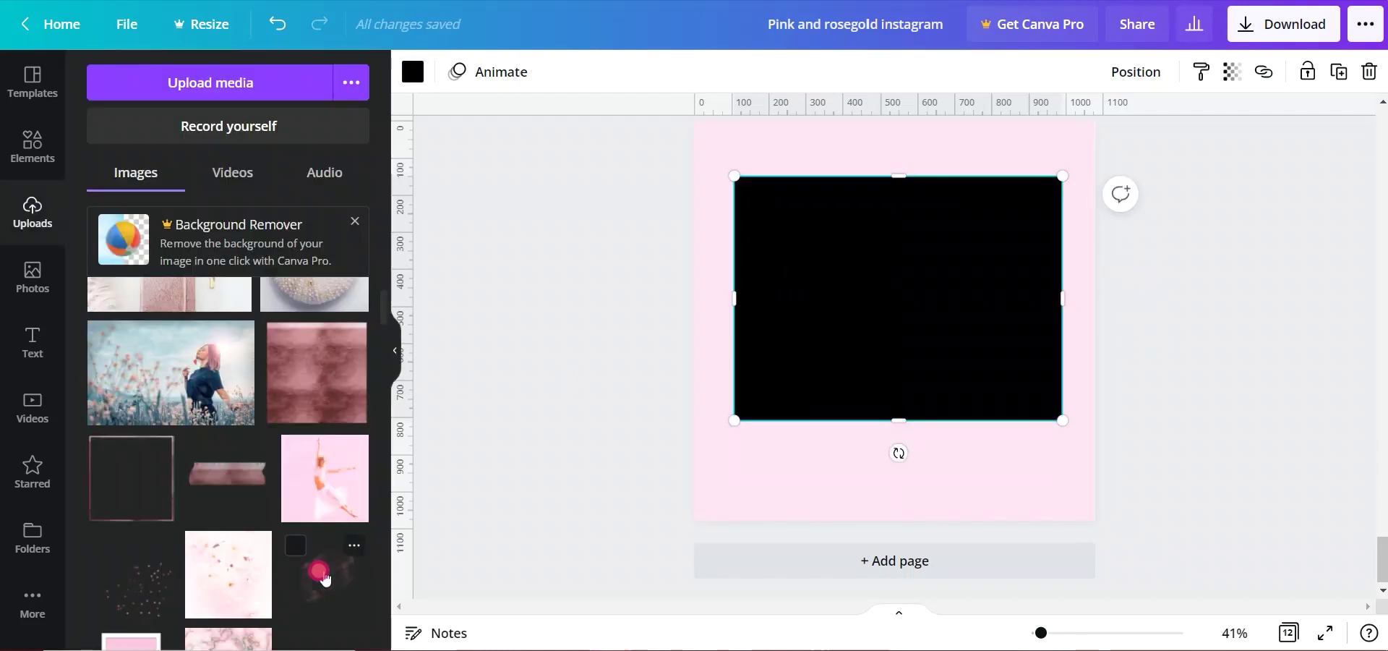
Step: Add the dark pink smoke image from Uploads, then trim, enlarge and position it over the rectangle
{"action": "left_click_drag", "start_coordinate": [324, 578], "coordinate": [843, 316]}
{"action": "scroll", "coordinate": [804, 226], "scroll_direction": "up", "scroll_amount": 2}
{"action": "left_click_drag", "start_coordinate": [802, 184], "coordinate": [799, 228]}
{"action": "left_click_drag", "start_coordinate": [676, 304], "coordinate": [731, 306]}
{"action": "left_click_drag", "start_coordinate": [731, 223], "coordinate": [509, 139]}
{"action": "left_click_drag", "start_coordinate": [716, 267], "coordinate": [761, 308]}
Step: Add the stars image and place it at page 12's top-left corner
{"action": "left_click", "coordinate": [158, 596]}
{"action": "left_click_drag", "start_coordinate": [940, 426], "coordinate": [752, 288]}
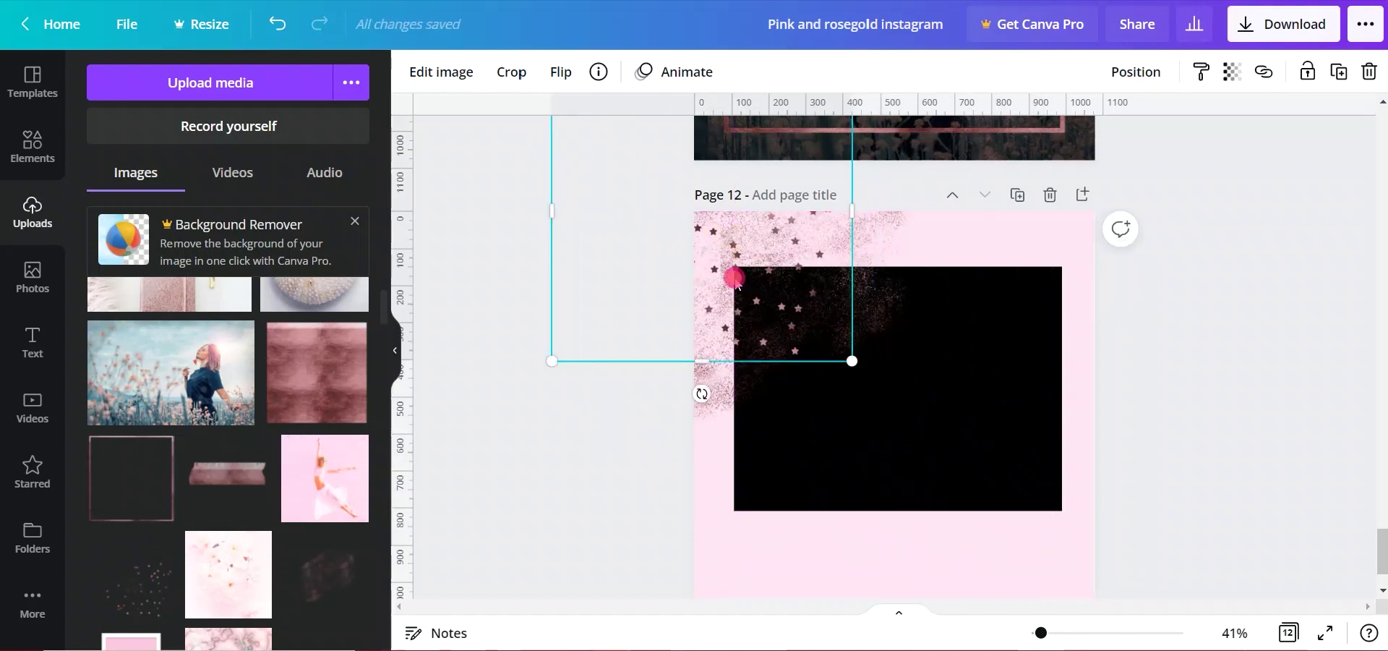
{"action": "left_click_drag", "start_coordinate": [735, 278], "coordinate": [795, 246]}
{"action": "left_click", "coordinate": [1184, 434]}
{"action": "scroll", "coordinate": [1184, 434], "scroll_direction": "down", "scroll_amount": 2}
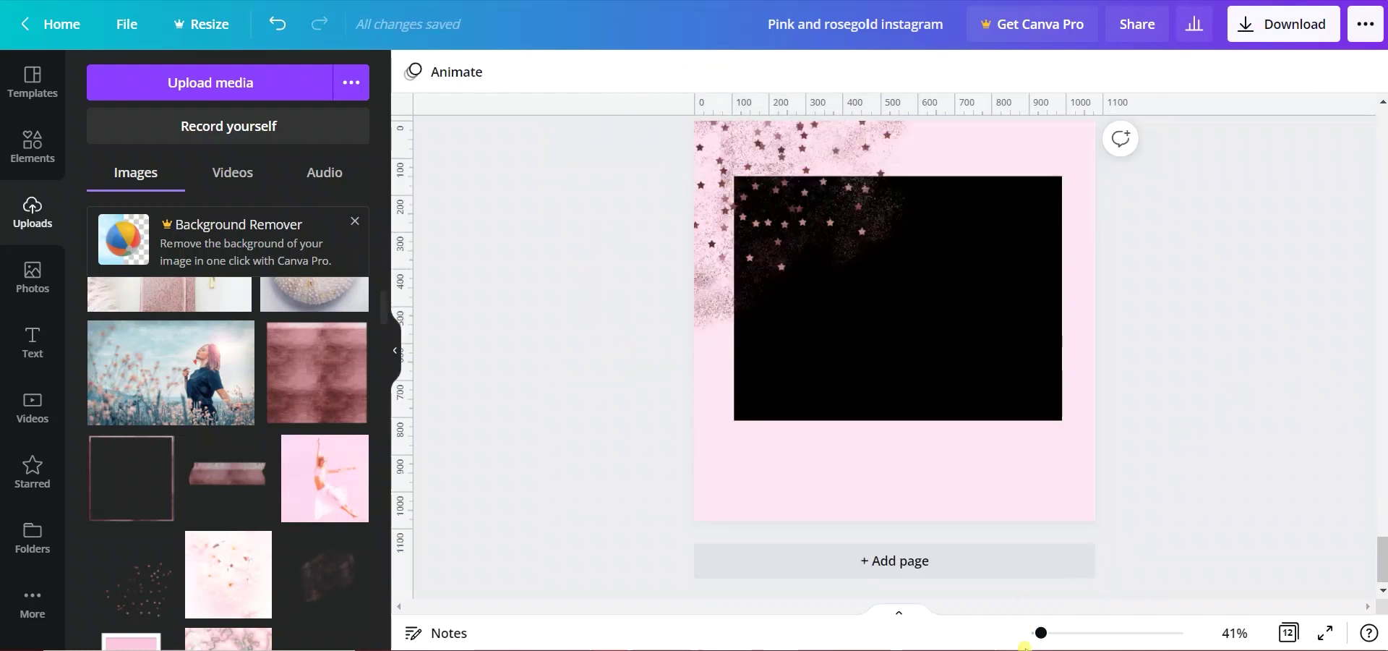
Step: Copy the quote "Make yourself seen and heard." from the Notepad notes
{"action": "left_click", "coordinate": [1016, 579]}
{"action": "left_click_drag", "start_coordinate": [736, 215], "coordinate": [527, 215]}
{"action": "right_click", "coordinate": [527, 214]}
{"action": "left_click", "coordinate": [578, 262]}
{"action": "key", "text": "alt+Tab"}
Step: Add a light pink text box on the black rectangle containing the pasted quote
{"action": "left_click", "coordinate": [975, 352]}
{"action": "key", "text": "t"}
{"action": "left_click", "coordinate": [688, 71]}
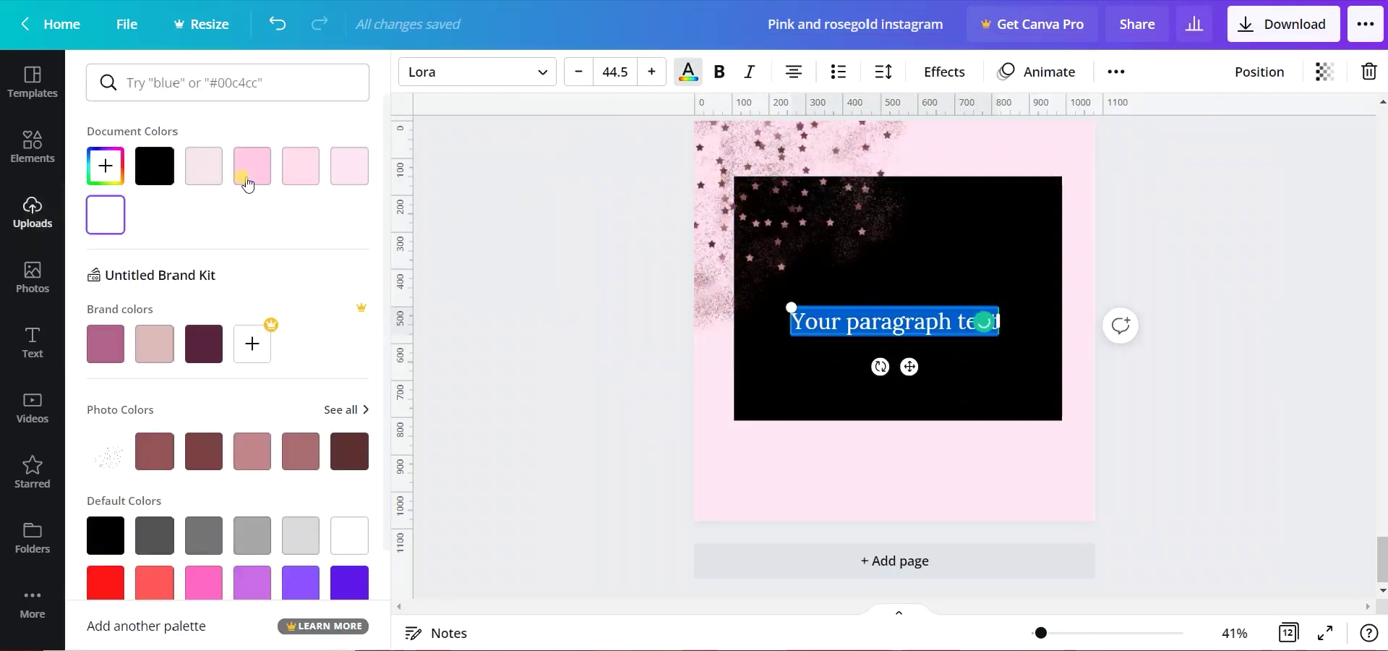
{"action": "left_click", "coordinate": [205, 168]}
{"action": "right_click", "coordinate": [883, 329]}
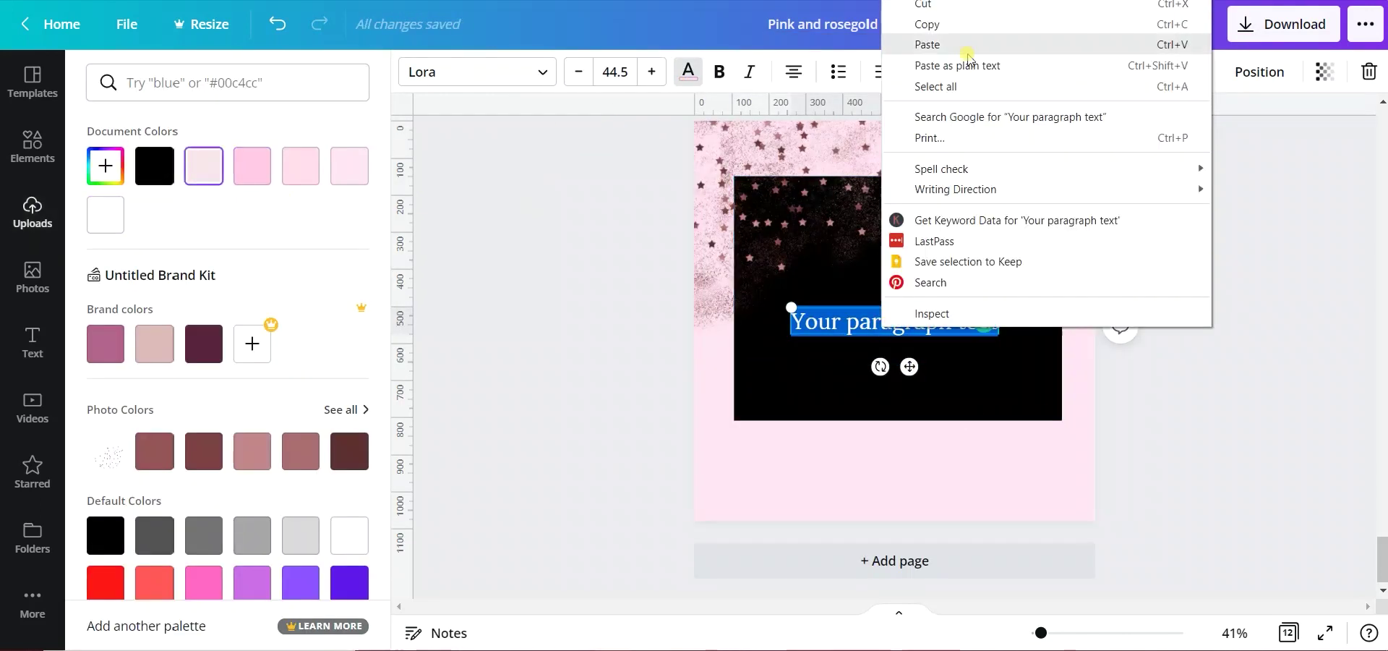
{"action": "left_click", "coordinate": [929, 48]}
{"action": "left_click", "coordinate": [1258, 318]}
Step: Narrow the quote box so it wraps onto two lines, centred in the rectangle
{"action": "left_click", "coordinate": [1005, 329]}
{"action": "mouse_move", "coordinate": [1057, 322]}
{"action": "left_mouse_down"}
{"action": "mouse_move", "coordinate": [991, 329]}
{"action": "mouse_move", "coordinate": [973, 316]}
{"action": "left_mouse_up"}
{"action": "left_click_drag", "start_coordinate": [853, 329], "coordinate": [939, 322]}
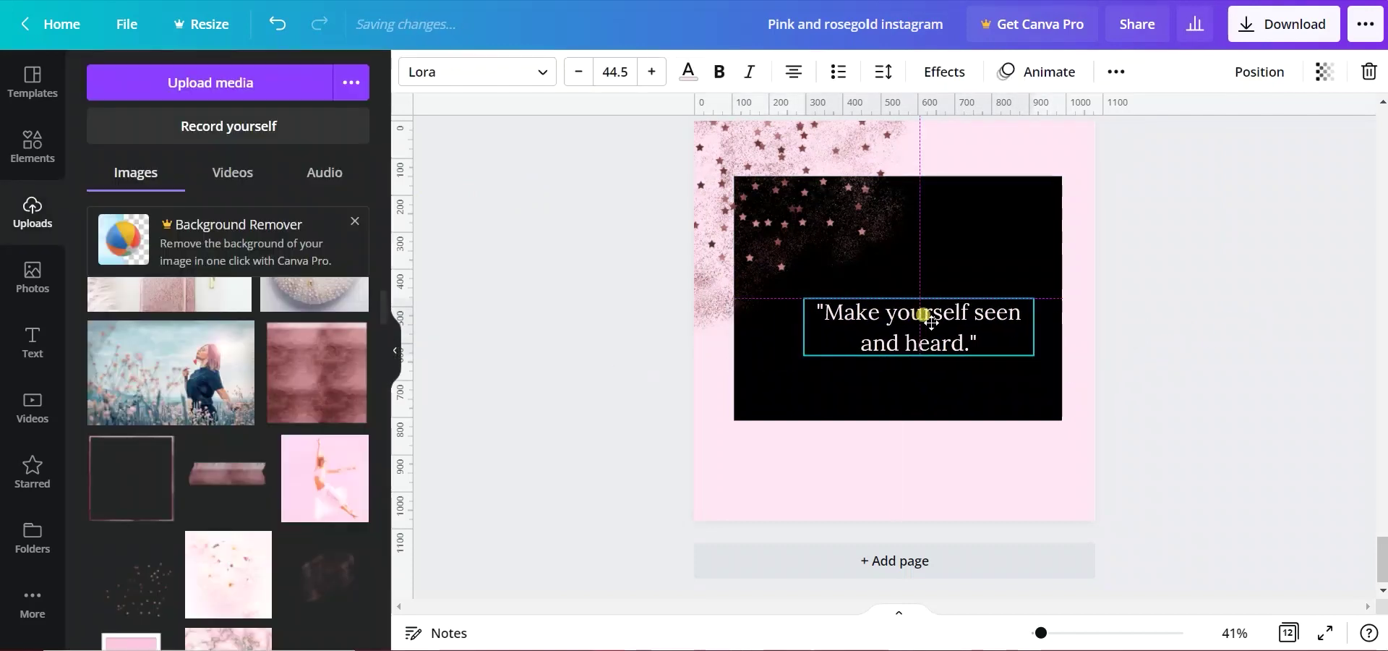
{"action": "left_click", "coordinate": [1232, 258]}
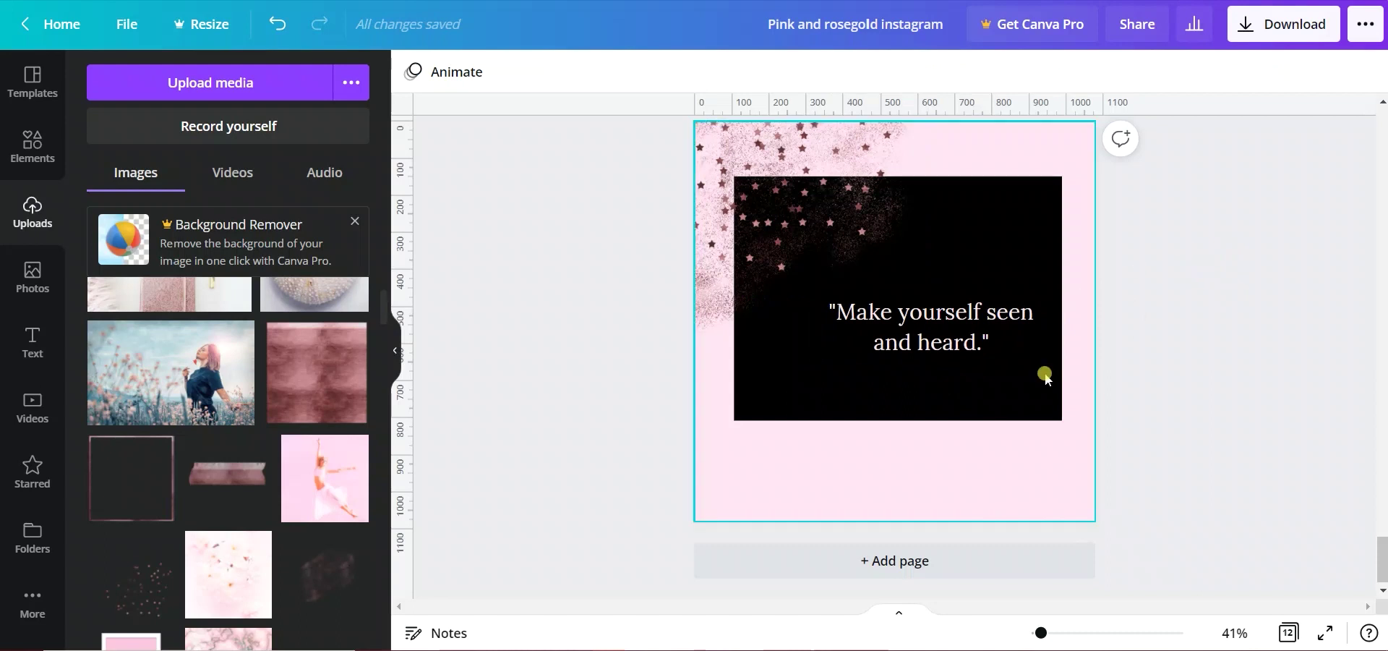
{"action": "left_click_drag", "start_coordinate": [957, 324], "coordinate": [945, 324]}
{"action": "left_click", "coordinate": [1284, 487]}
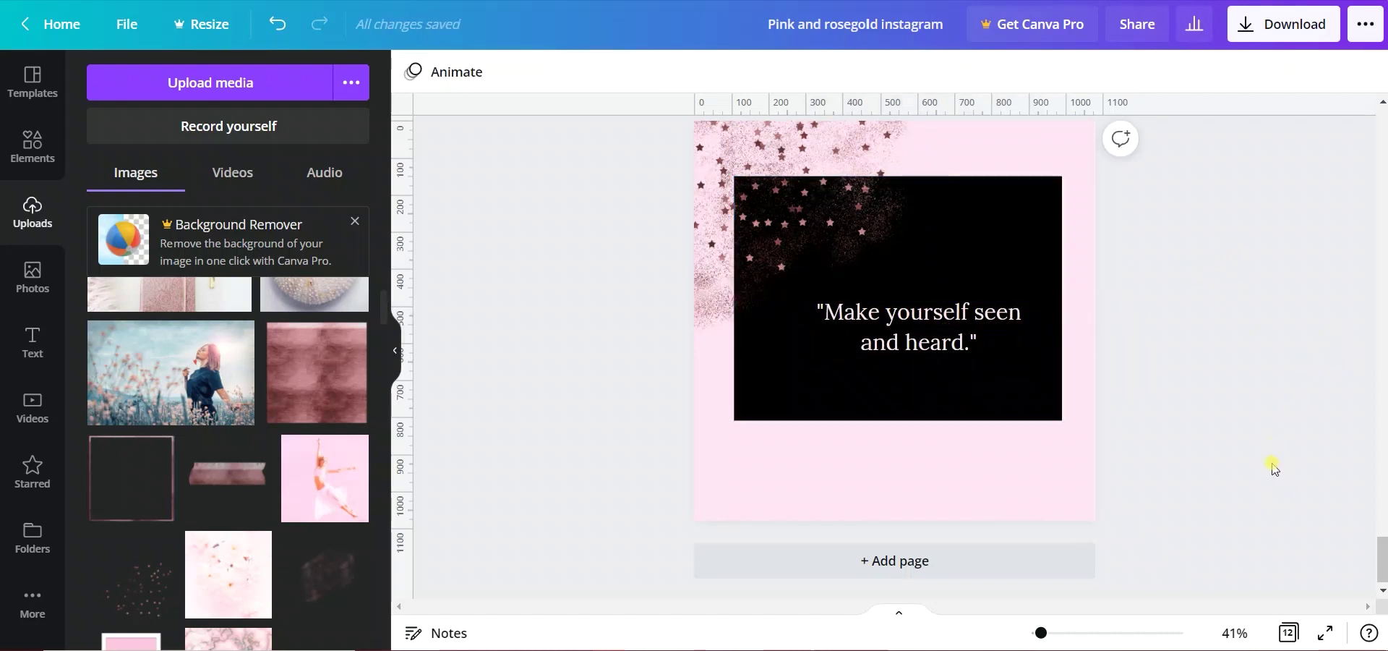
Step: Extend the black rectangle downward and nudge the quote down within it
{"action": "left_click", "coordinate": [930, 397]}
{"action": "left_click_drag", "start_coordinate": [899, 420], "coordinate": [901, 446]}
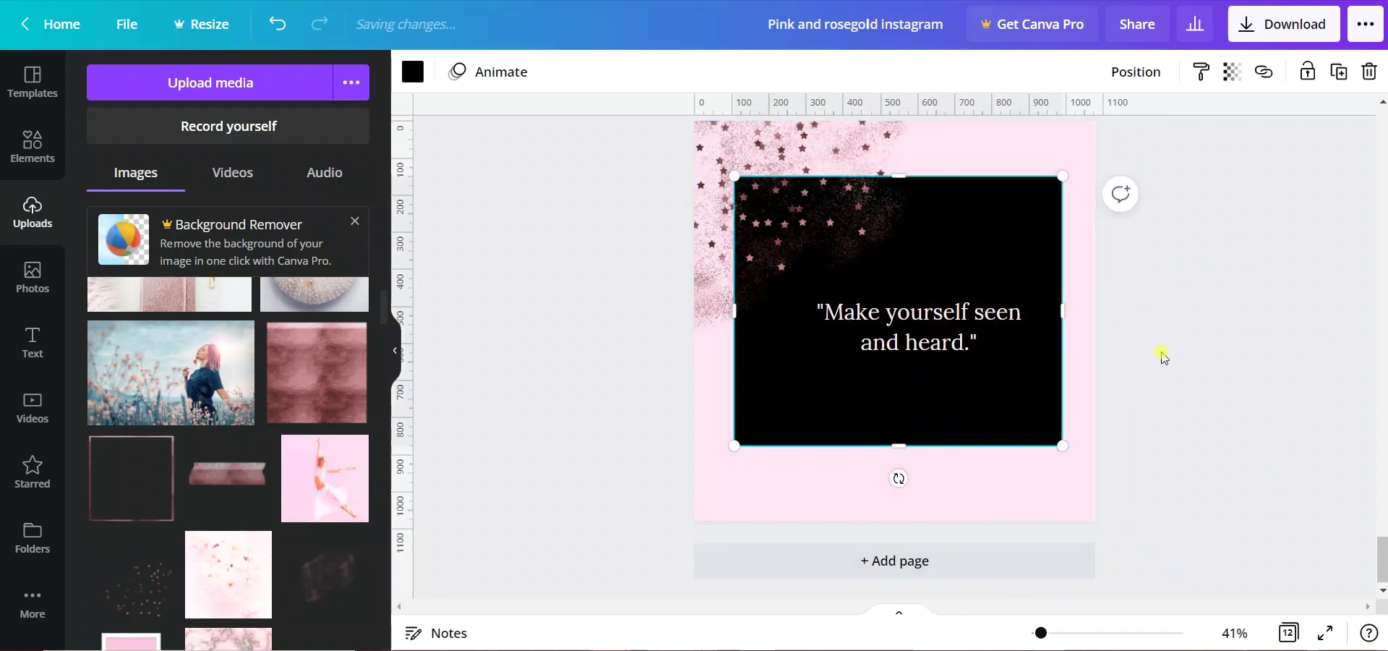
{"action": "left_click", "coordinate": [1158, 418]}
{"action": "left_click", "coordinate": [1042, 434]}
{"action": "left_click", "coordinate": [1136, 72]}
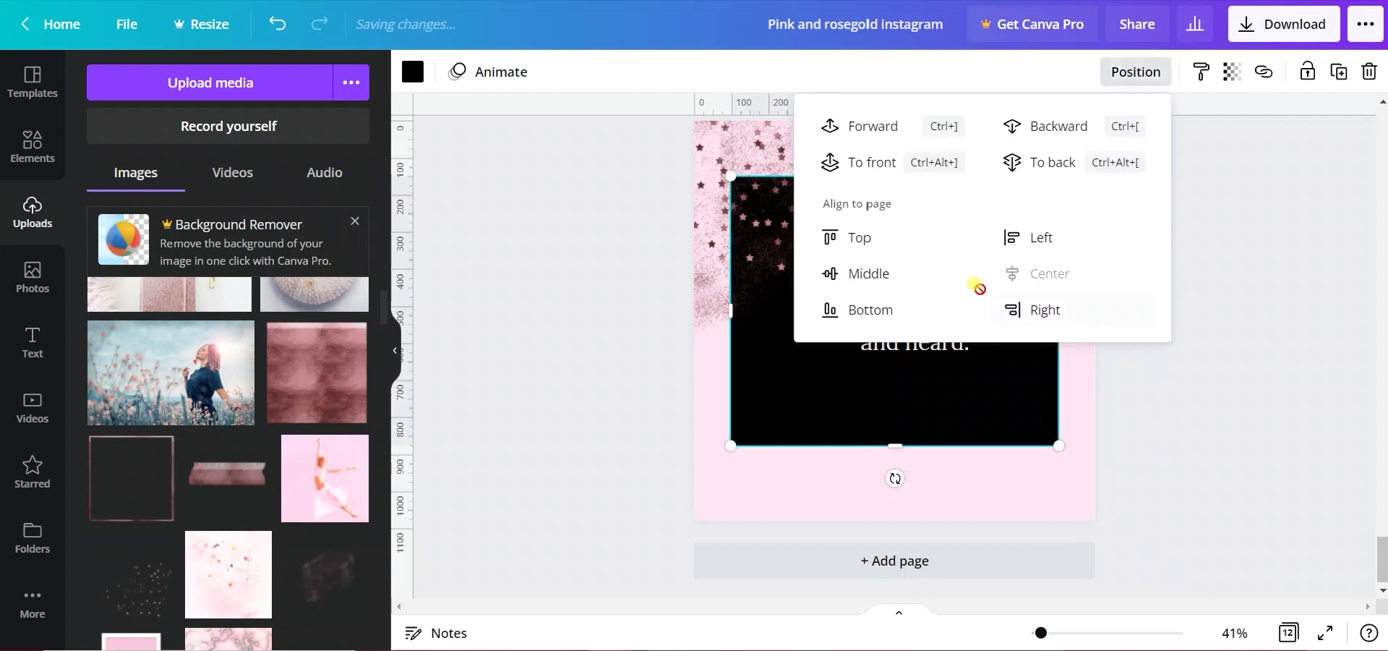
{"action": "left_click_drag", "start_coordinate": [964, 341], "coordinate": [957, 362]}
{"action": "left_click", "coordinate": [1221, 344]}
Step: Enlarge the glitter stars image toward the bottom-right
{"action": "scroll", "coordinate": [1214, 454], "scroll_direction": "up", "scroll_amount": 1}
{"action": "scroll", "coordinate": [1214, 455], "scroll_direction": "down", "scroll_amount": 2}
{"action": "scroll", "coordinate": [1215, 454], "scroll_direction": "up", "scroll_amount": 2}
{"action": "left_click_drag", "start_coordinate": [442, 258], "coordinate": [973, 453]}
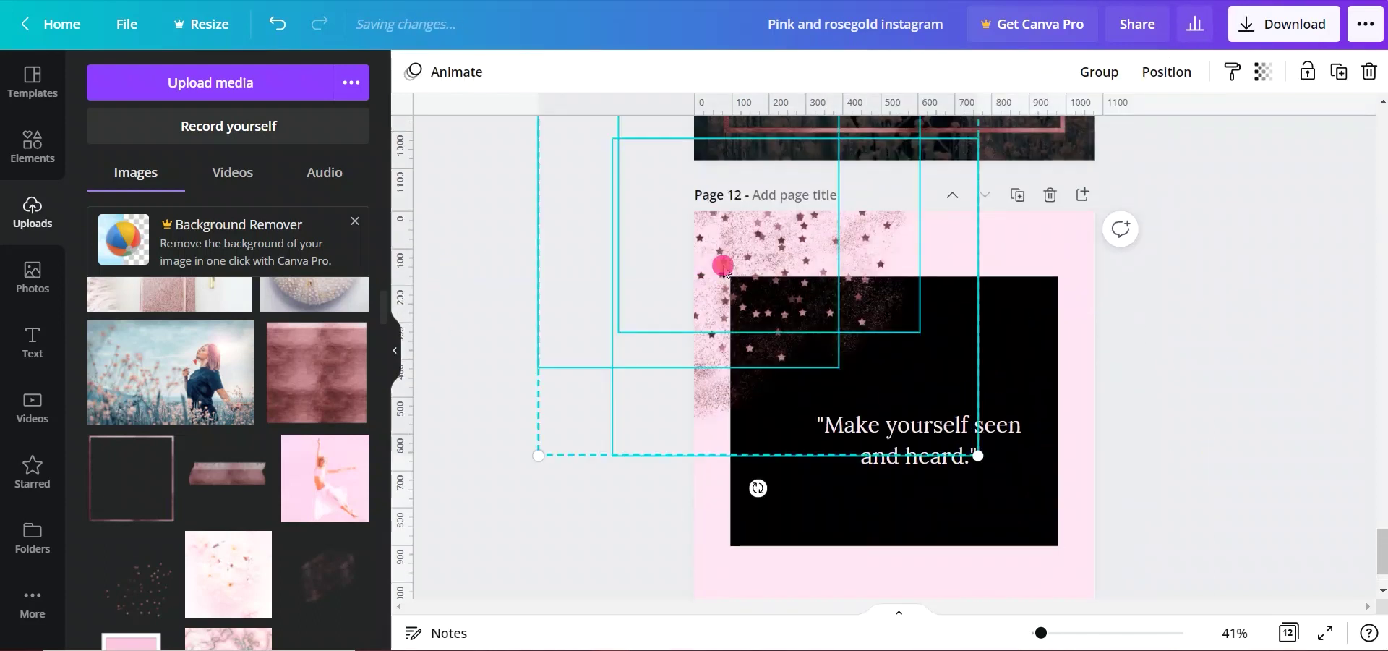
{"action": "left_click", "coordinate": [1162, 371]}
{"action": "left_click", "coordinate": [769, 410]}
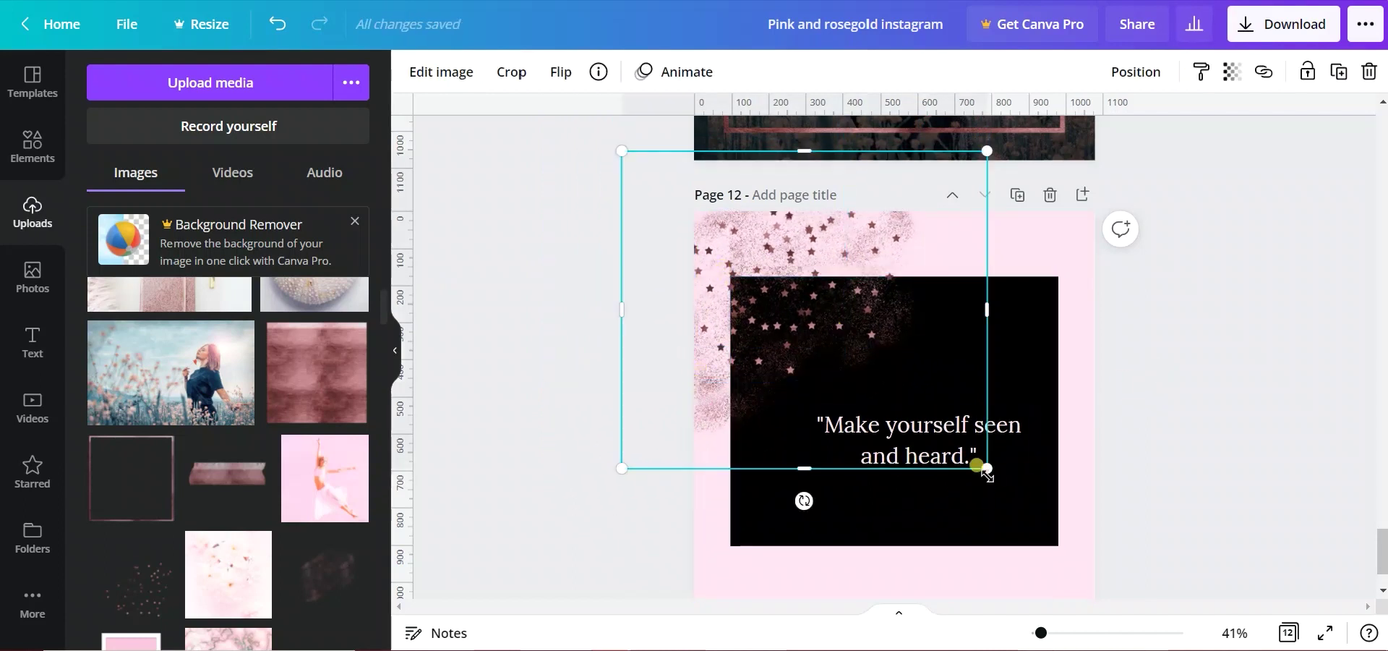
{"action": "left_click_drag", "start_coordinate": [979, 462], "coordinate": [991, 461]}
{"action": "left_click", "coordinate": [1165, 344]}
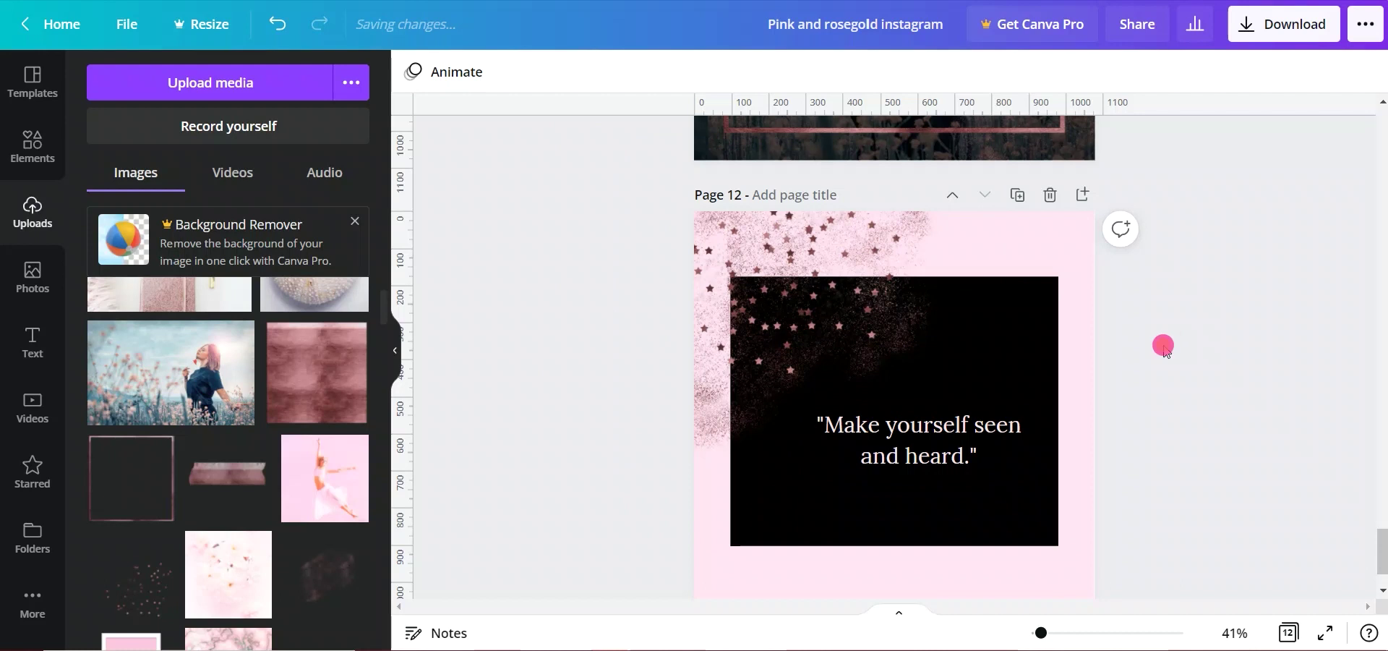
Step: Return to page 1 and start the full-screen presentation
{"action": "scroll", "coordinate": [1175, 401], "scroll_direction": "down", "scroll_amount": 1}
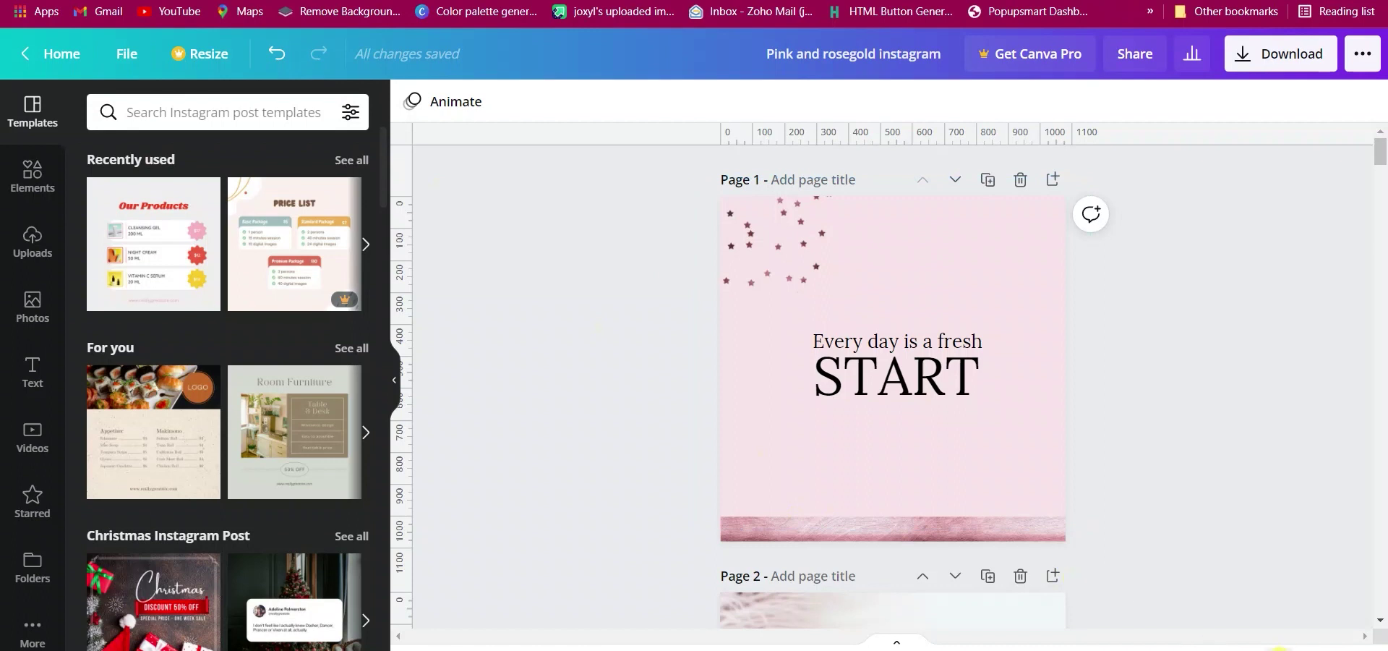
{"action": "left_click", "coordinate": [969, 424]}
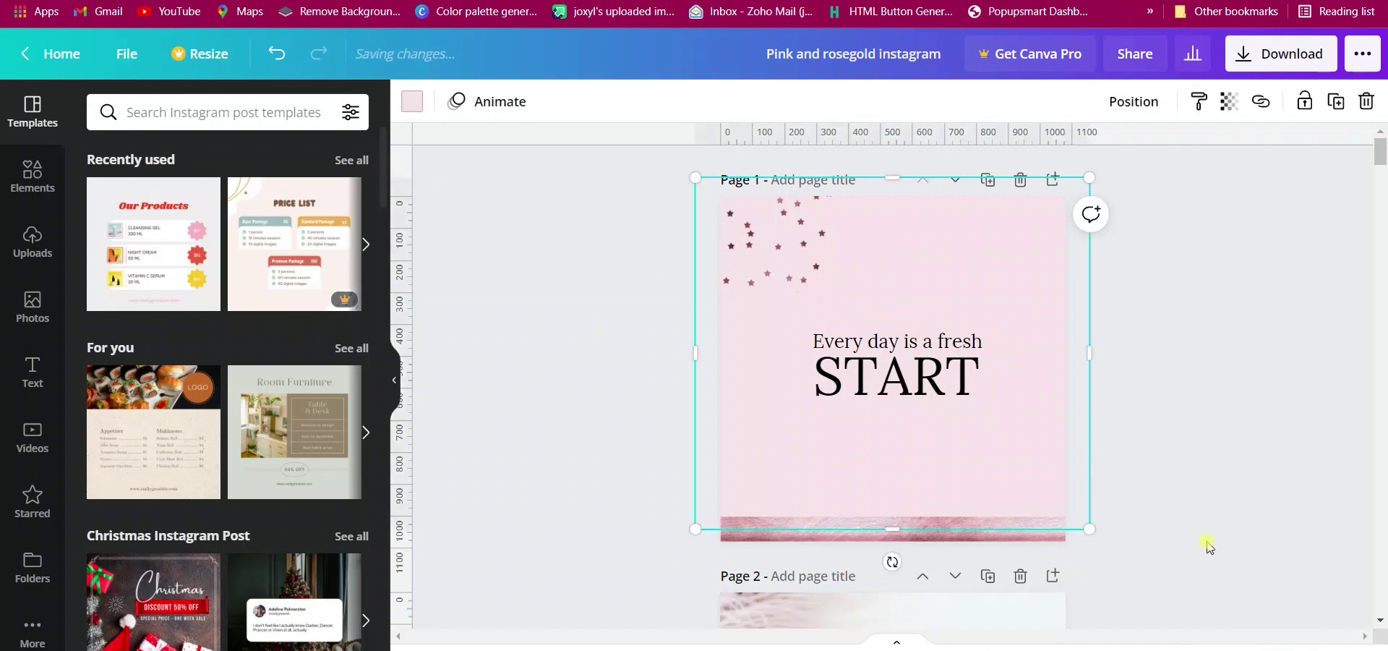
{"action": "left_click", "coordinate": [1316, 649]}
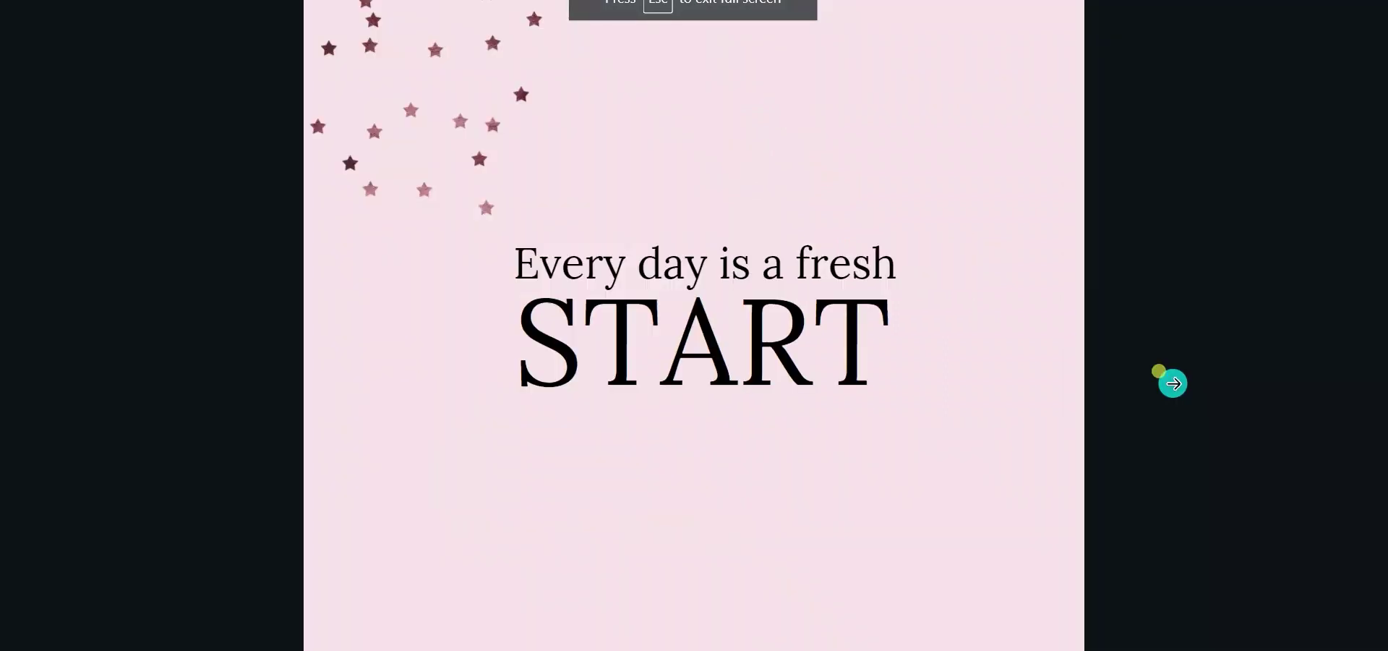
Step: Advance through the slides from "Remember why you started" to "REACH FOR THE STARS"
{"action": "left_click", "coordinate": [1174, 384]}
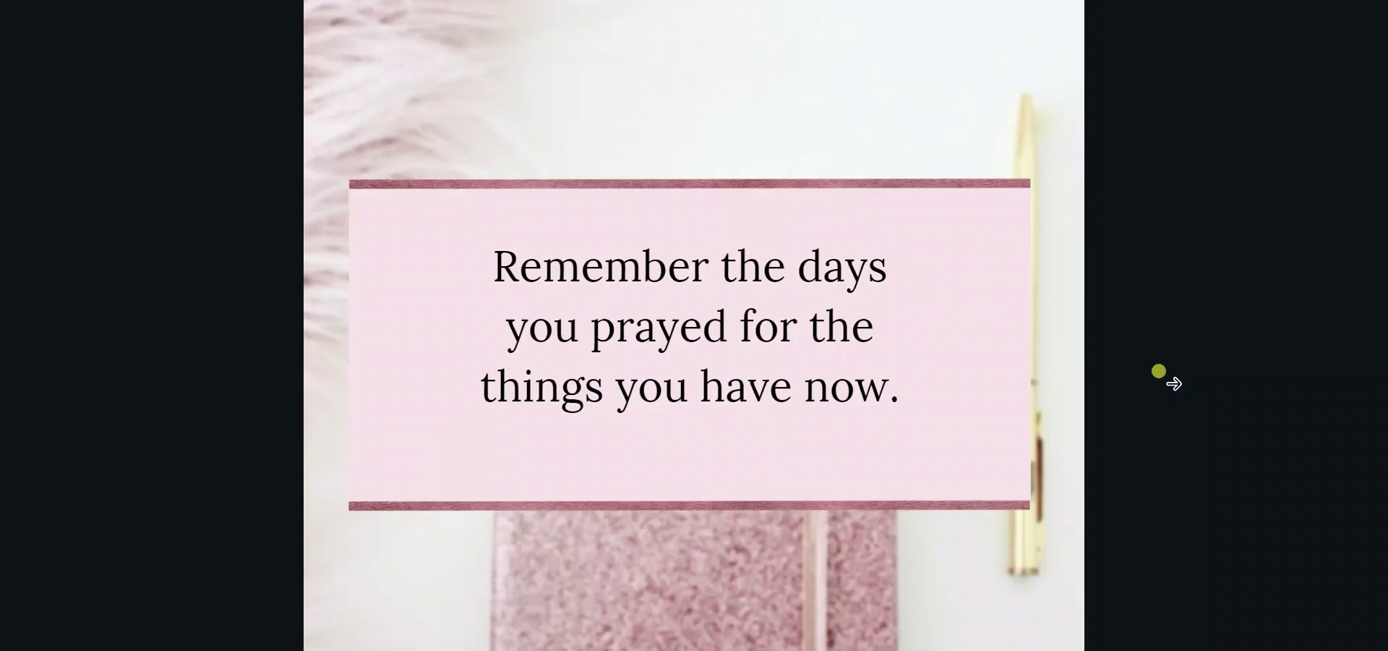
{"action": "left_click", "coordinate": [1173, 384]}
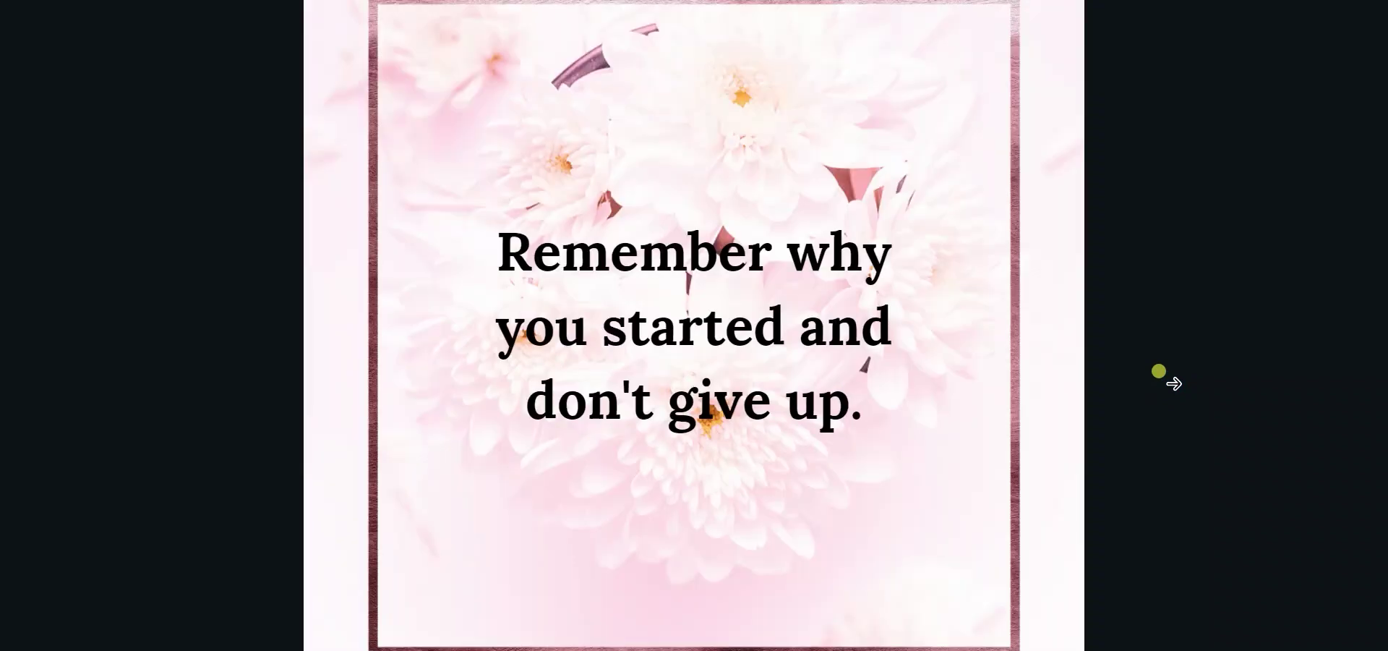
{"action": "left_click", "coordinate": [1174, 384]}
{"action": "left_click", "coordinate": [1174, 383]}
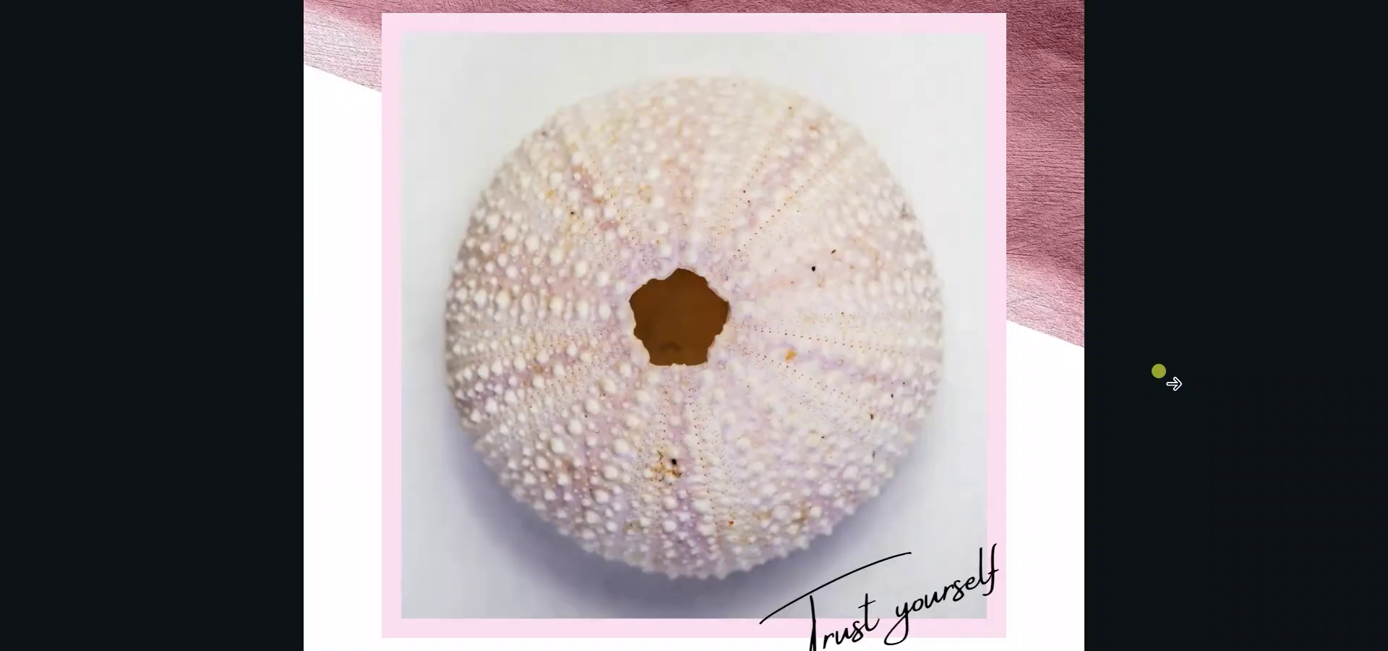
{"action": "left_click", "coordinate": [1174, 383]}
{"action": "left_click", "coordinate": [1173, 383]}
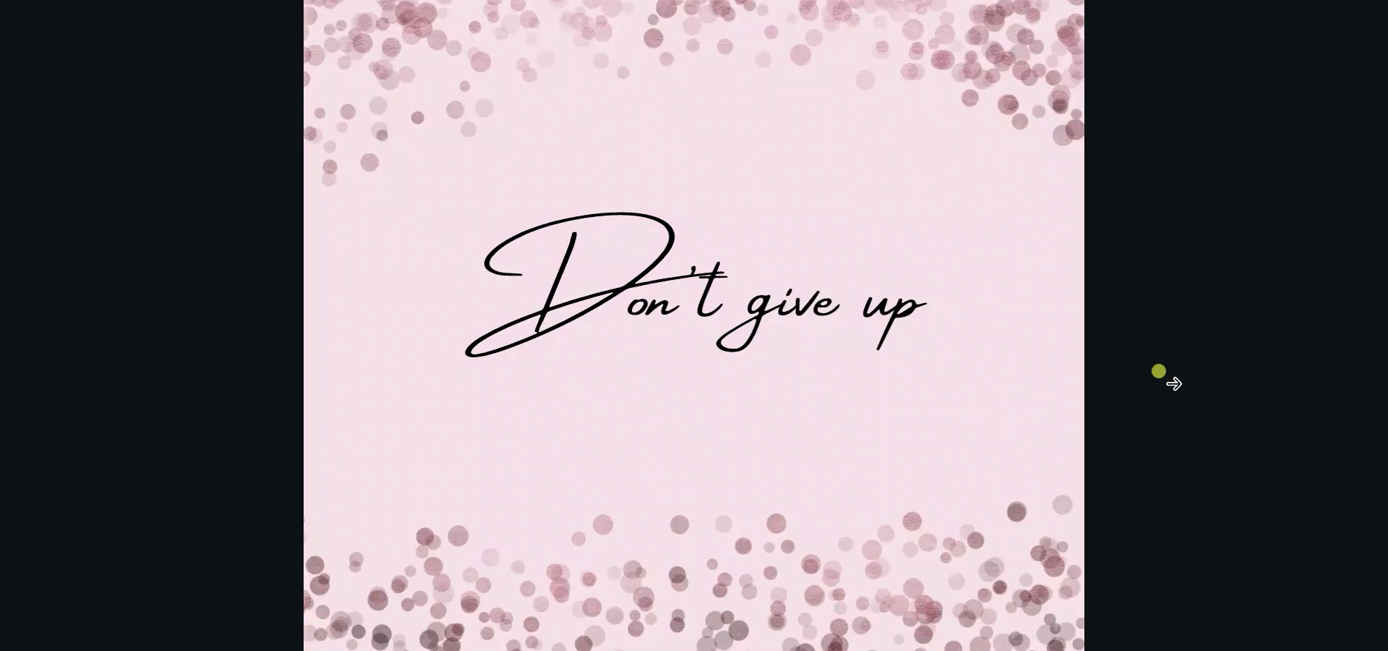
{"action": "left_click", "coordinate": [1174, 384]}
{"action": "left_click", "coordinate": [1174, 383]}
{"action": "left_click", "coordinate": [1174, 383]}
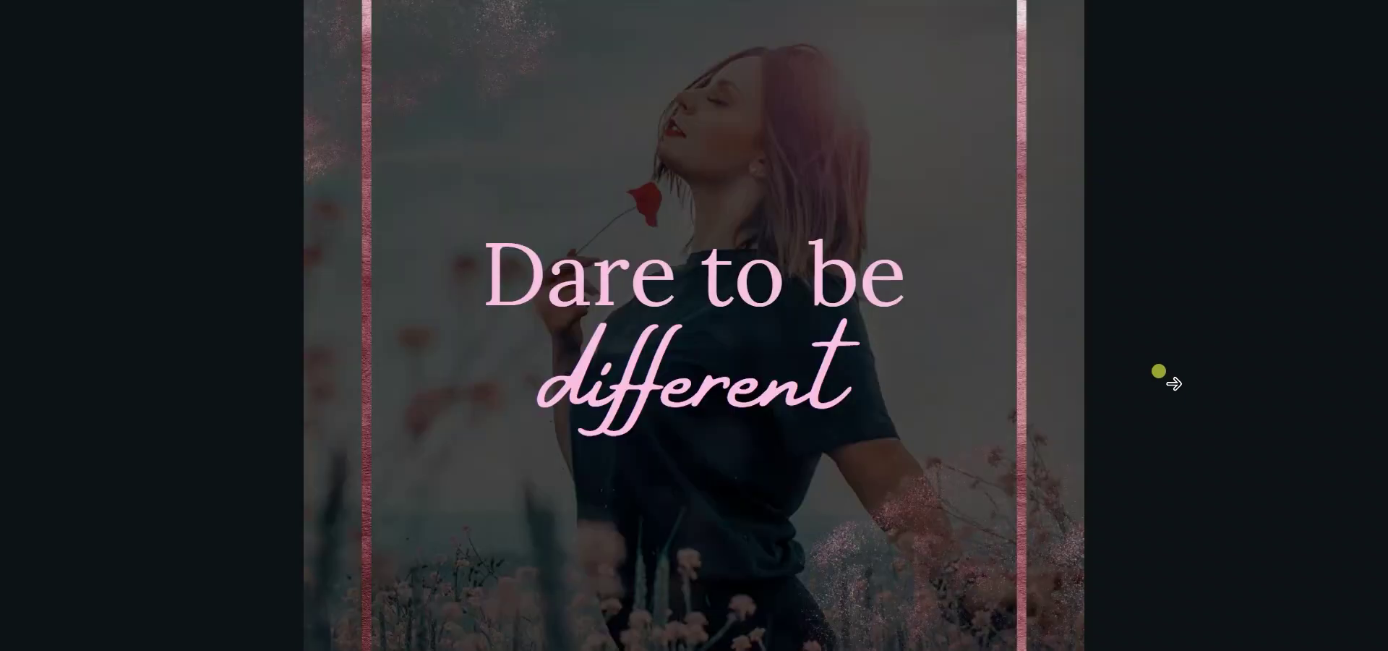
{"action": "left_click", "coordinate": [1173, 383]}
{"action": "left_click", "coordinate": [1173, 383]}
{"action": "left_click", "coordinate": [1174, 383]}
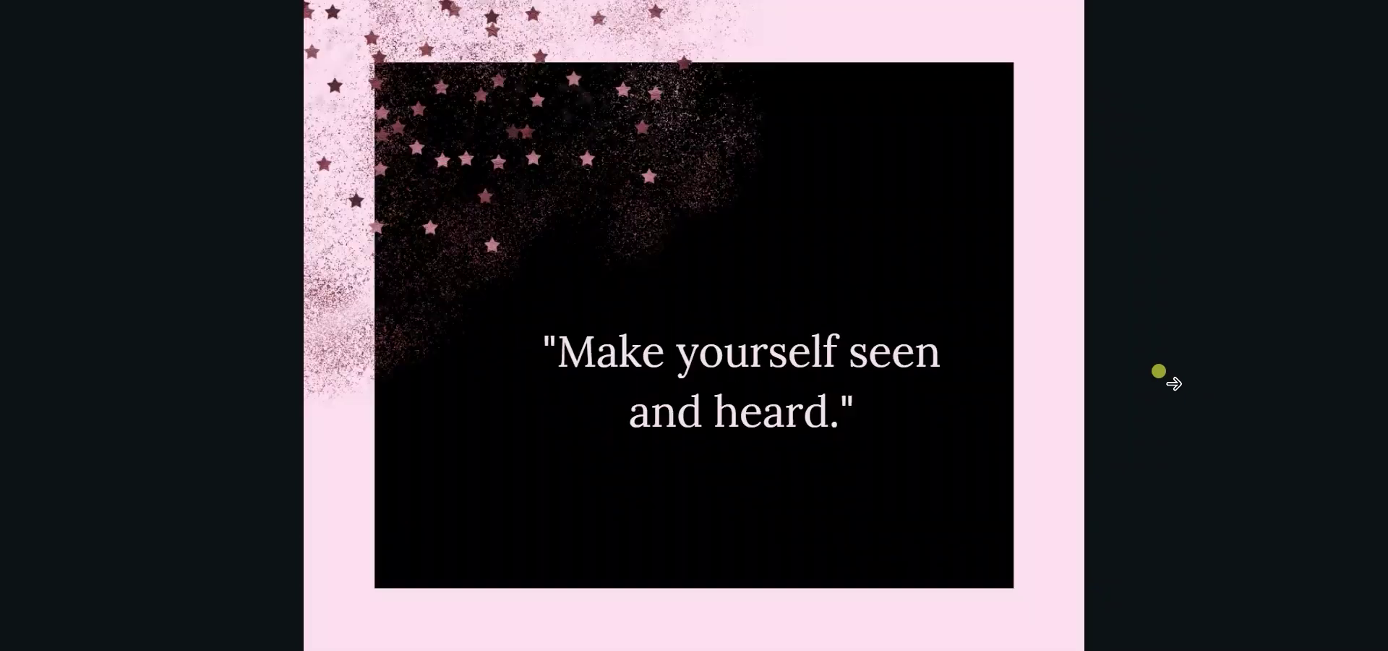
{"action": "left_click", "coordinate": [1174, 383]}
{"action": "left_click", "coordinate": [1173, 384]}
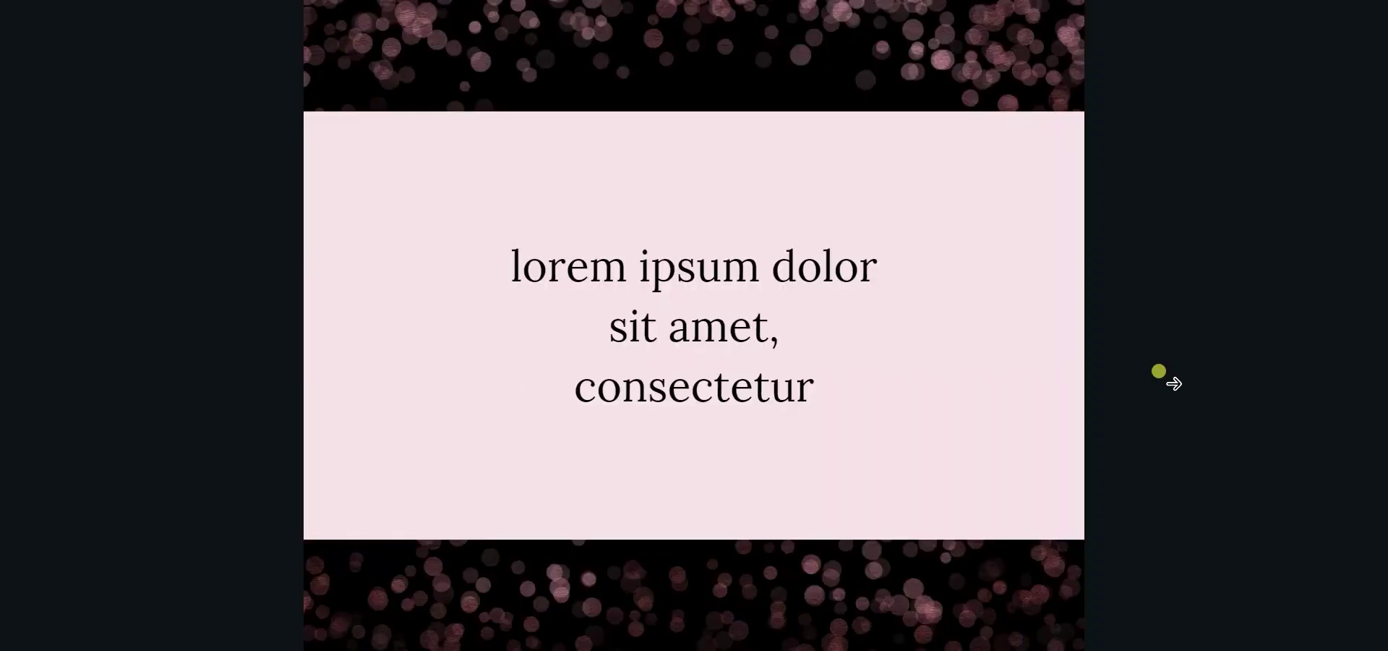
{"action": "left_click", "coordinate": [1173, 383]}
{"action": "left_click", "coordinate": [1173, 383]}
{"action": "left_click", "coordinate": [1173, 383]}
{"action": "left_click", "coordinate": [1173, 384]}
{"action": "left_click", "coordinate": [1173, 383]}
{"action": "left_click", "coordinate": [1174, 383]}
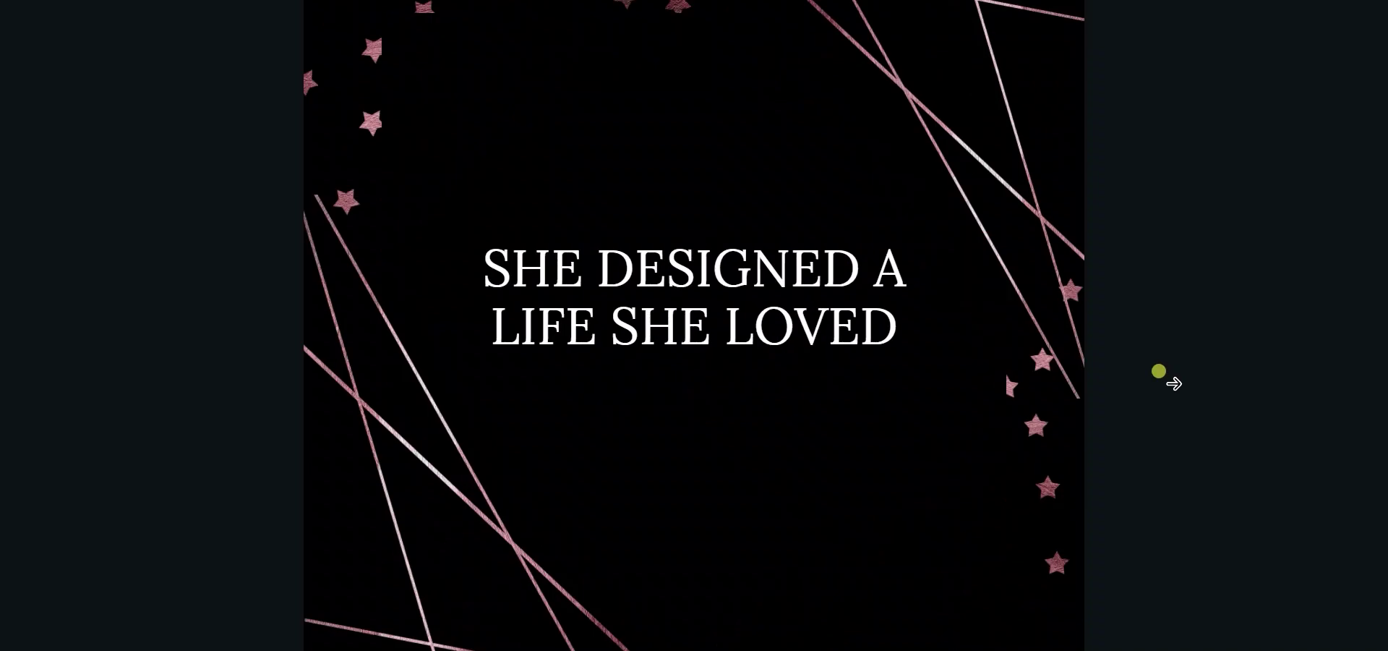
{"action": "left_click", "coordinate": [1174, 383]}
{"action": "left_click", "coordinate": [1174, 383]}
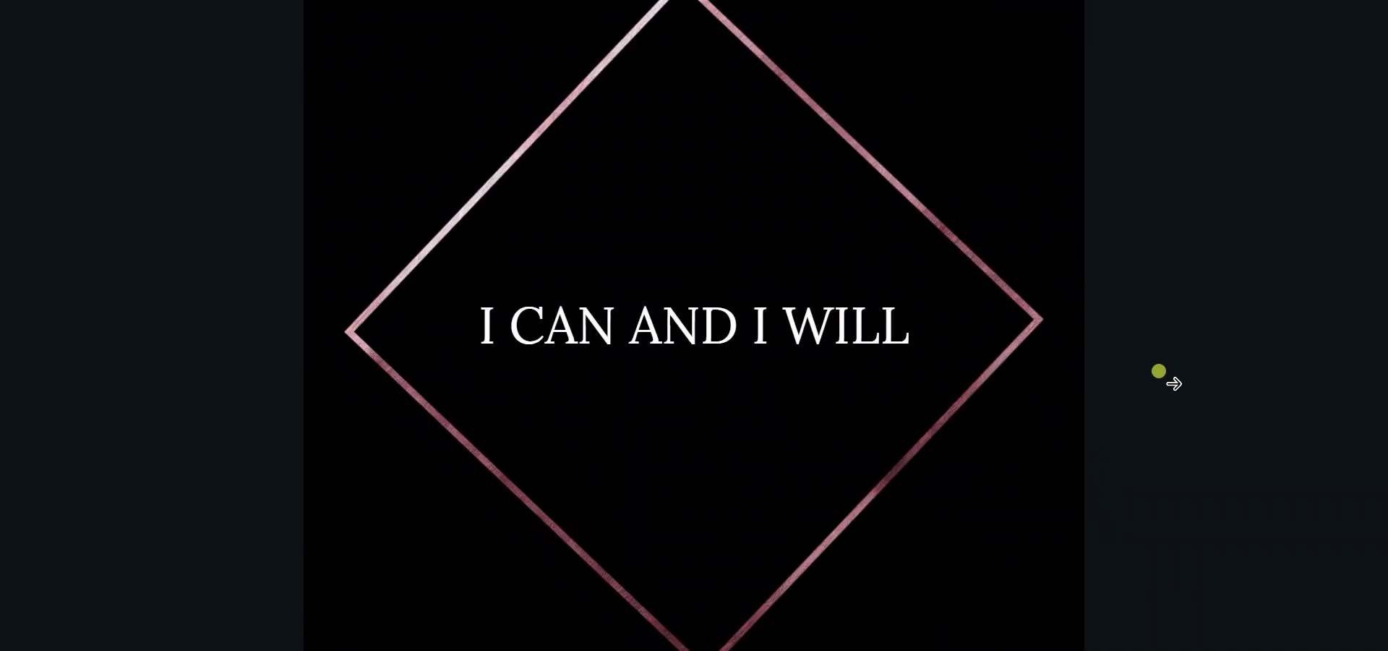
{"action": "left_click", "coordinate": [1174, 383]}
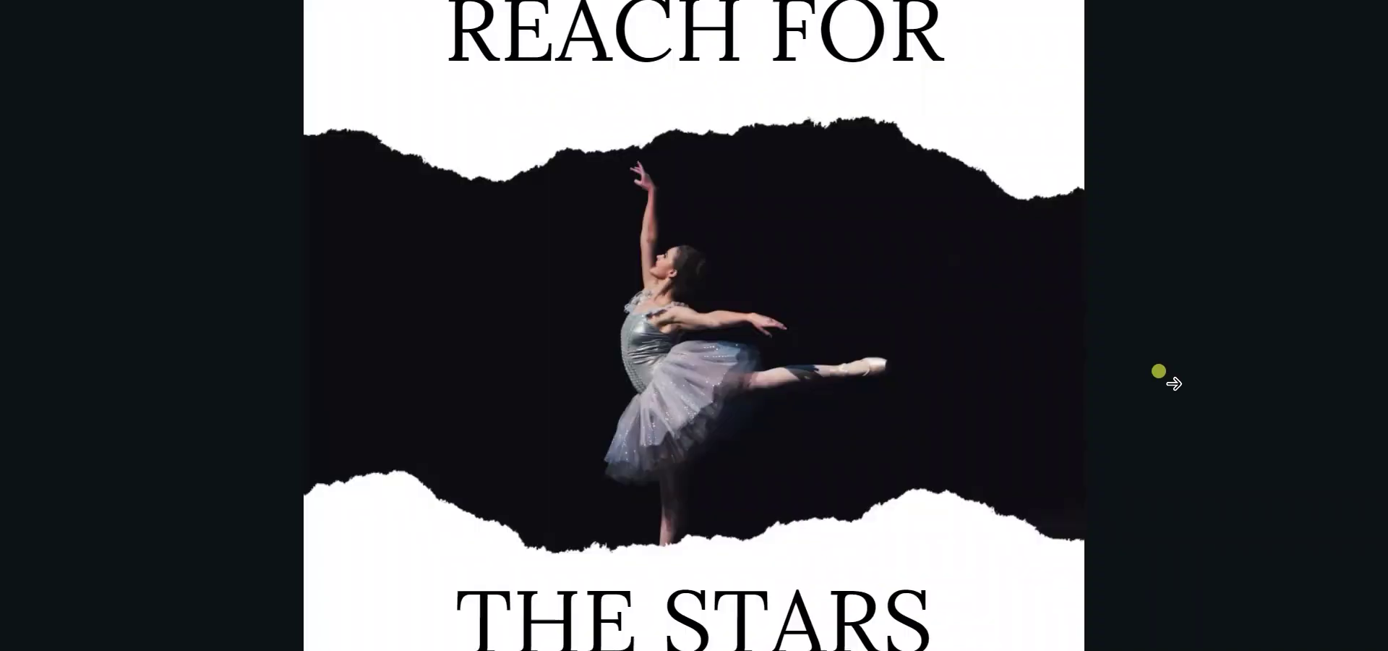